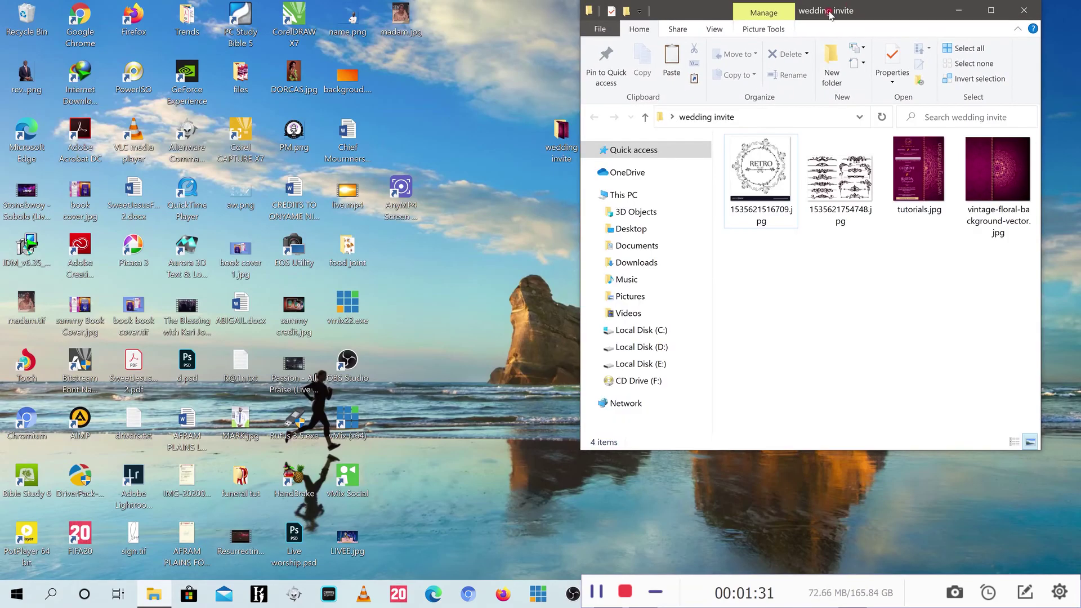
Maximize the wedding invite folder and drag vintage-floral-background-vector.jpg into the Untitled-1 Photoshop document.
double_click(851, 9)
click(430, 192)
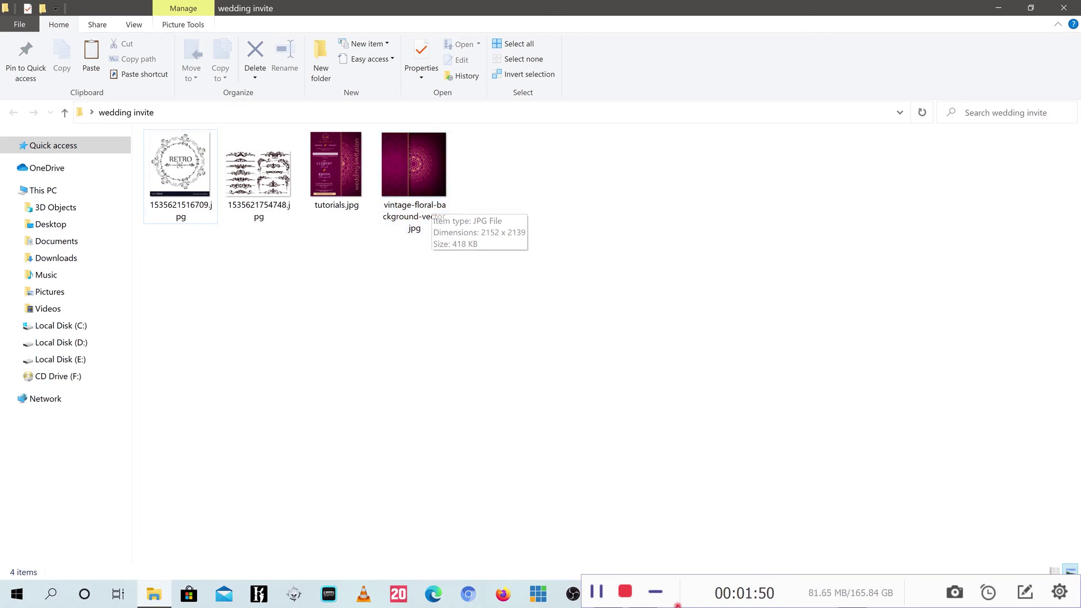
drag(416, 169, 435, 296)
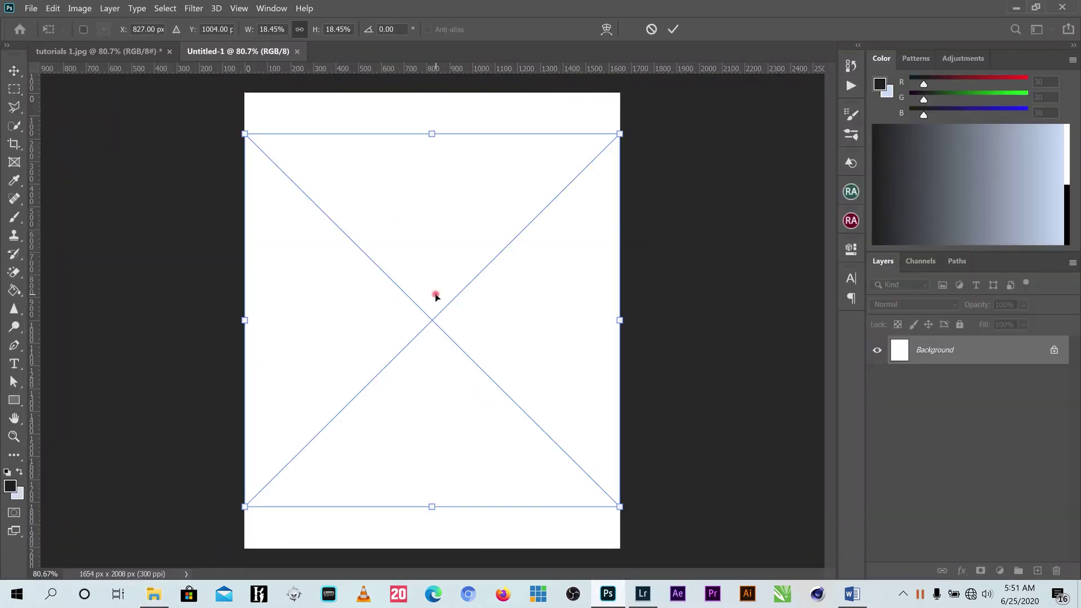
Commit the placed vintage floral background and rasterize its layer into ordinary pixels.
click(674, 29)
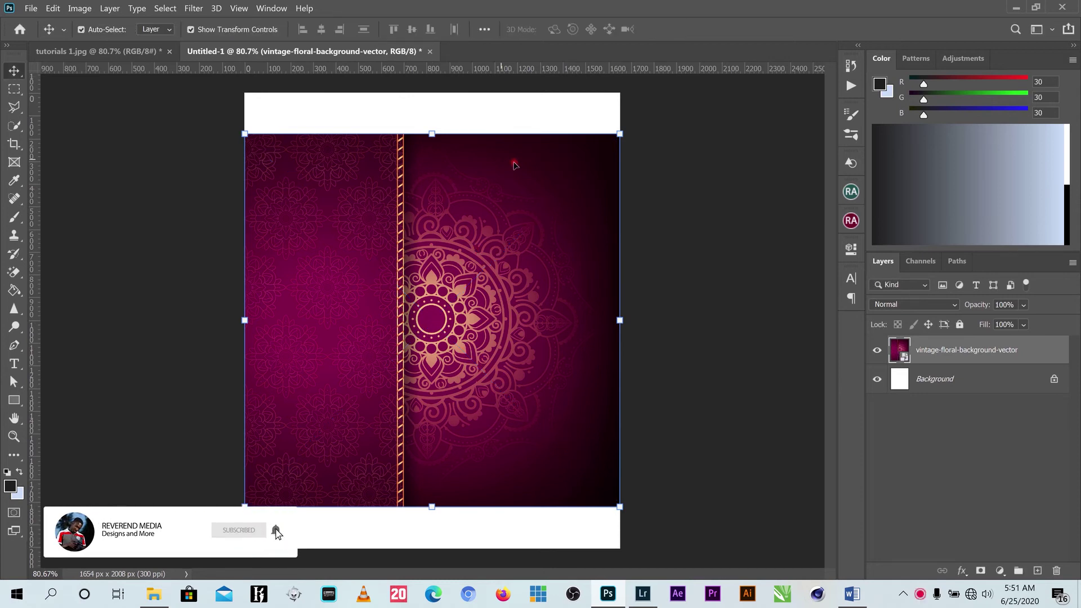
right_click(904, 358)
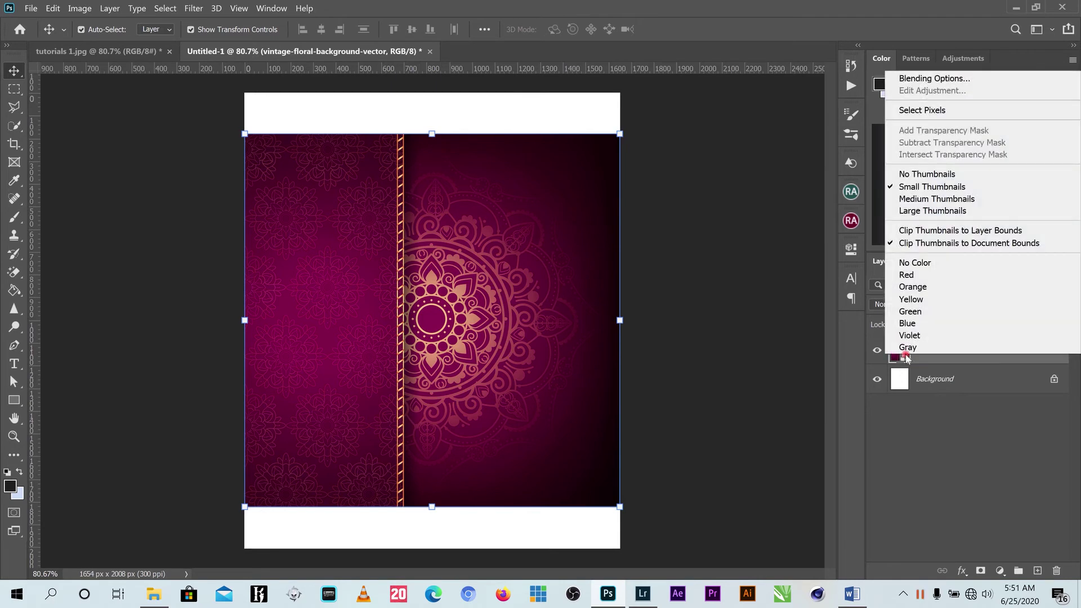
click(946, 367)
right_click(956, 357)
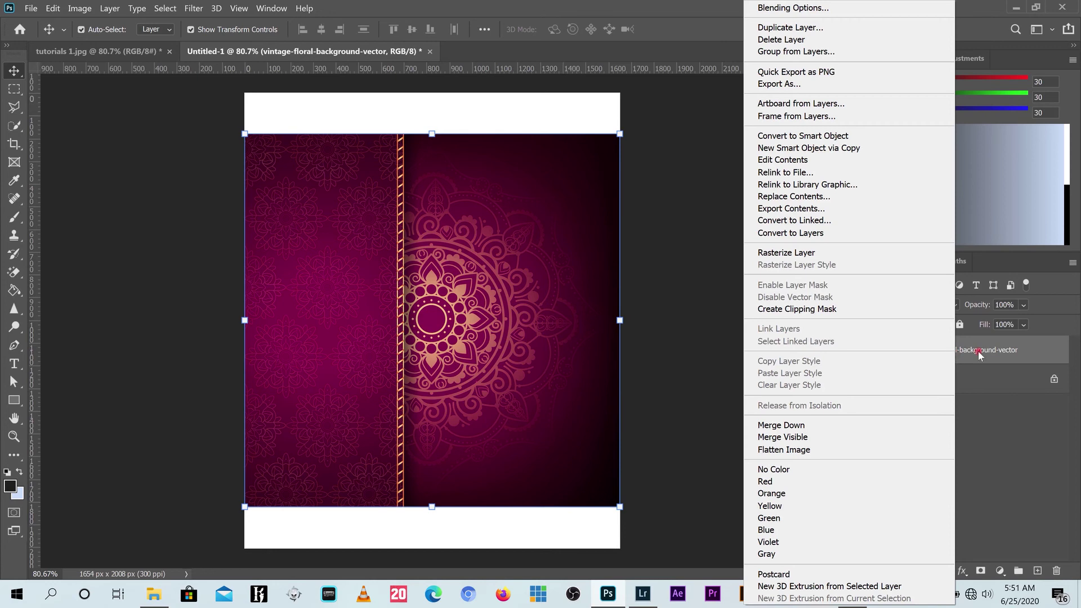
click(807, 254)
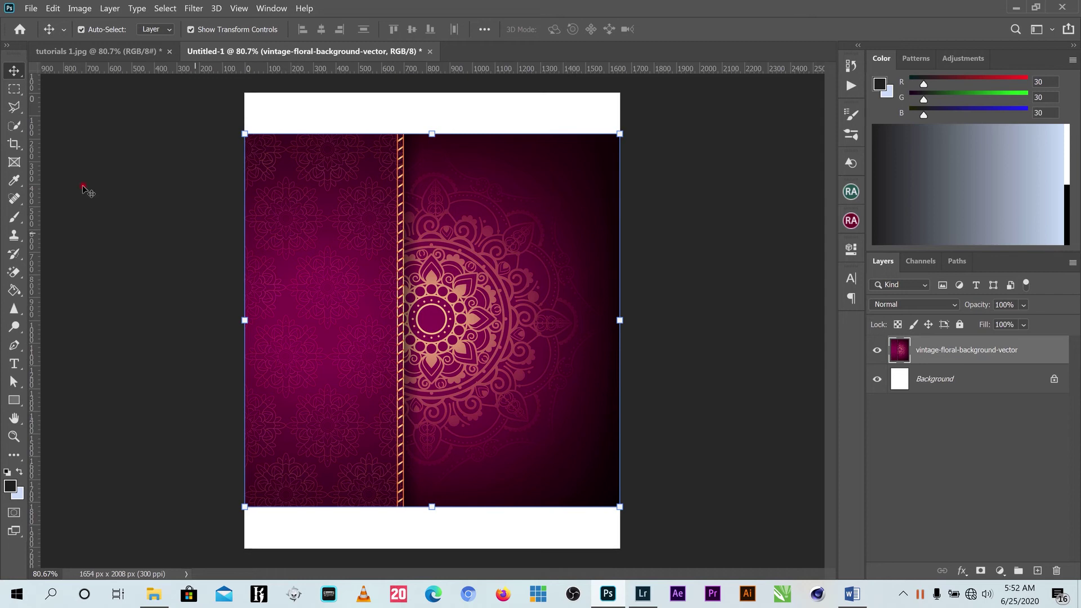
Marquee-select everything right of the gold stripe and cut it to Layer 1 with Layer Via Cut.
click(14, 90)
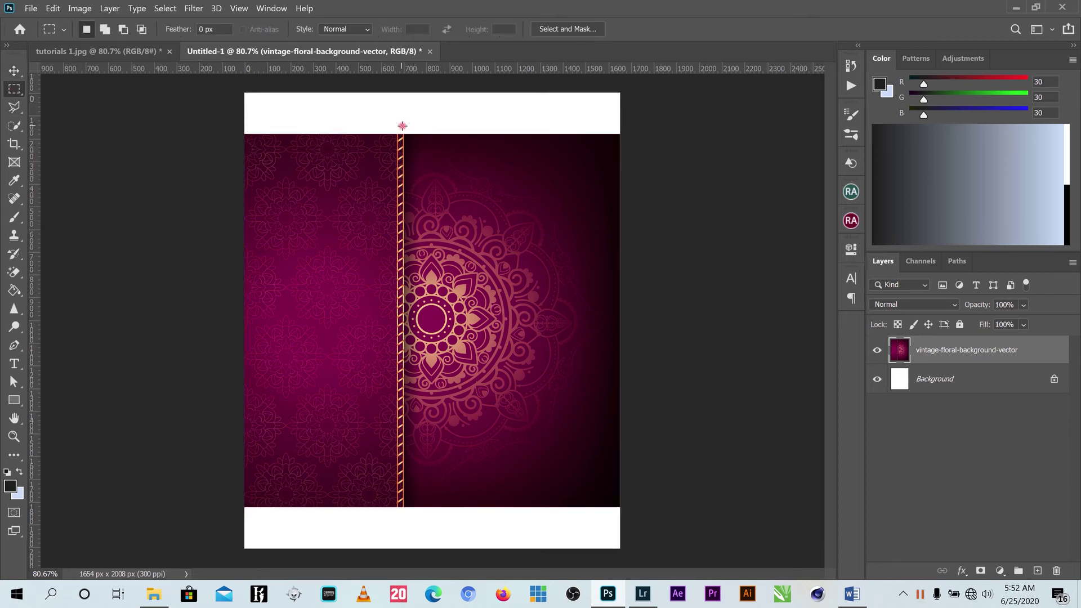
scroll(409, 130, up, 3)
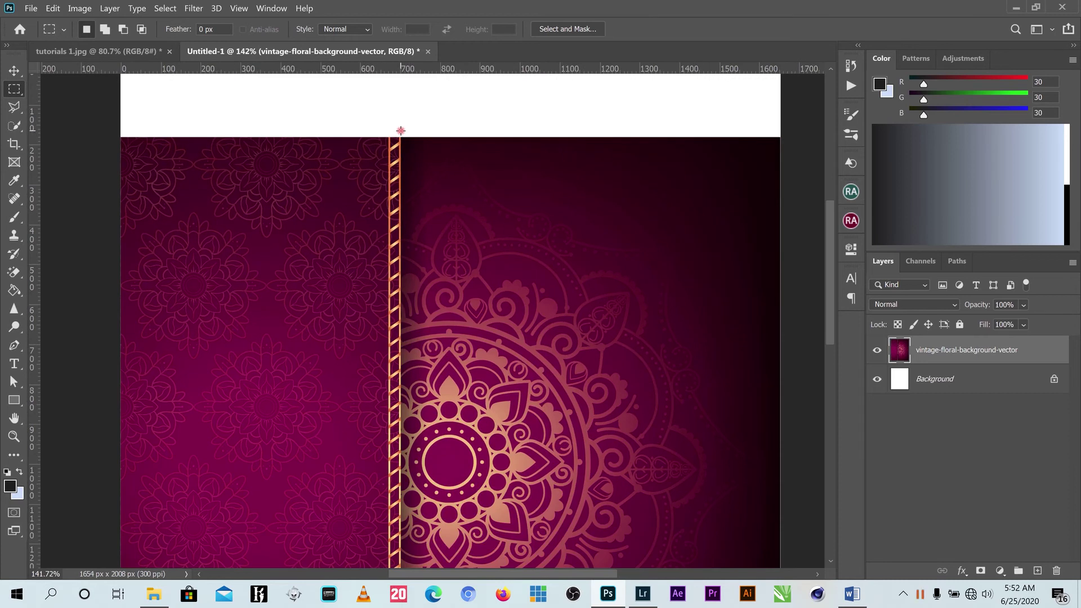
drag(400, 131, 772, 605)
drag(782, 540, 822, 554)
scroll(569, 303, down, 2)
scroll(569, 303, down, 1)
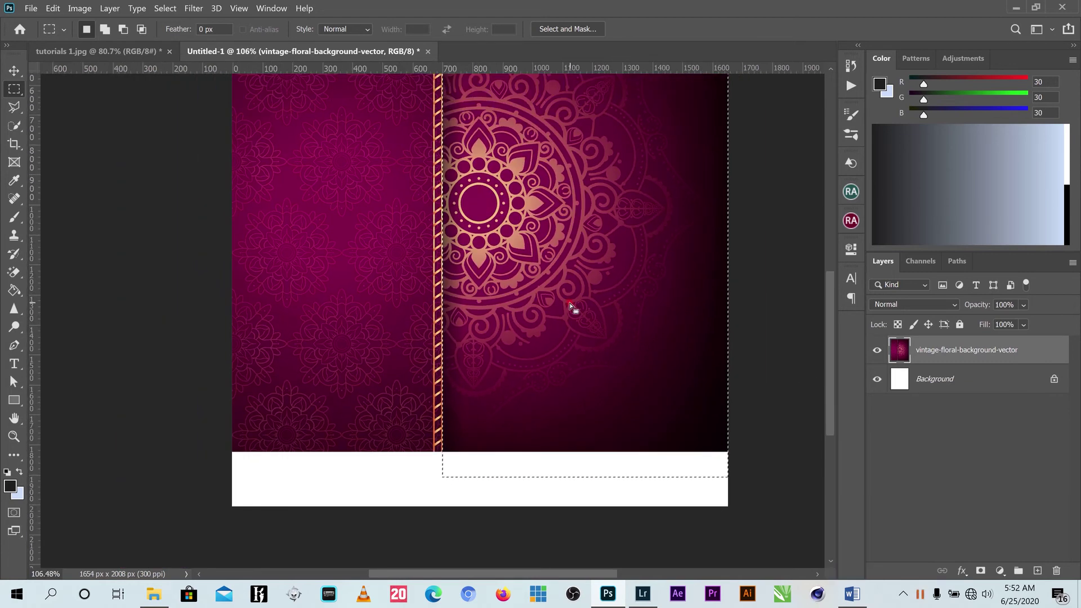
scroll(581, 284, down, 3)
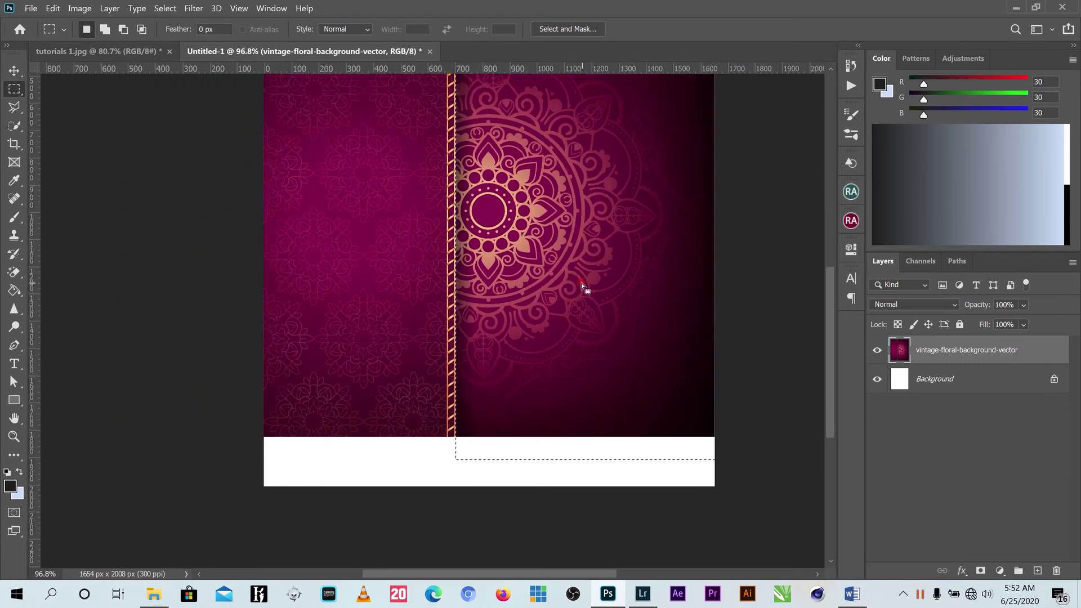
scroll(533, 259, up, 1)
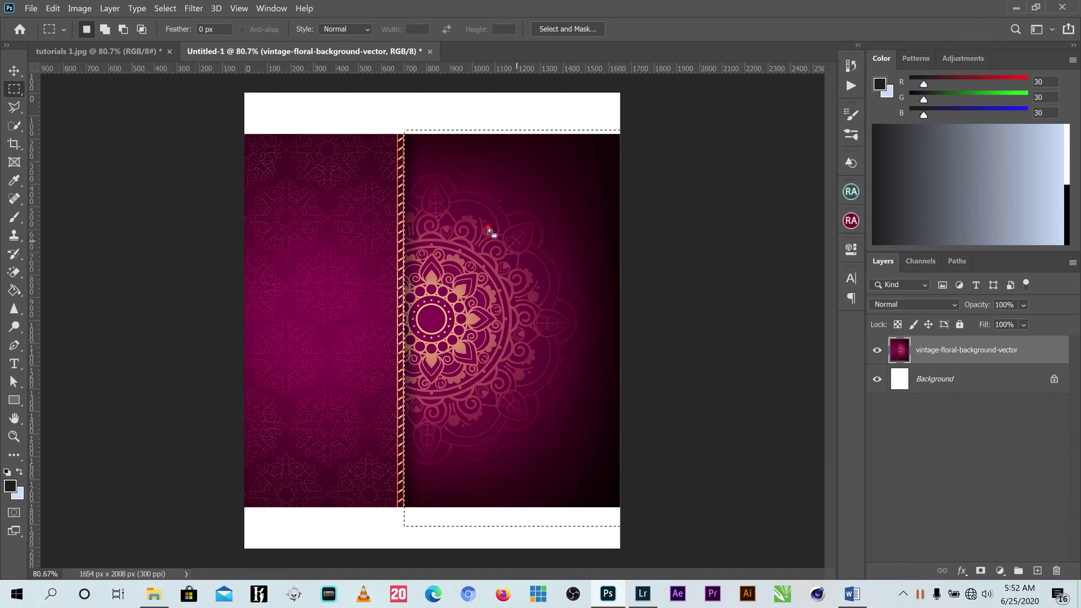
right_click(503, 195)
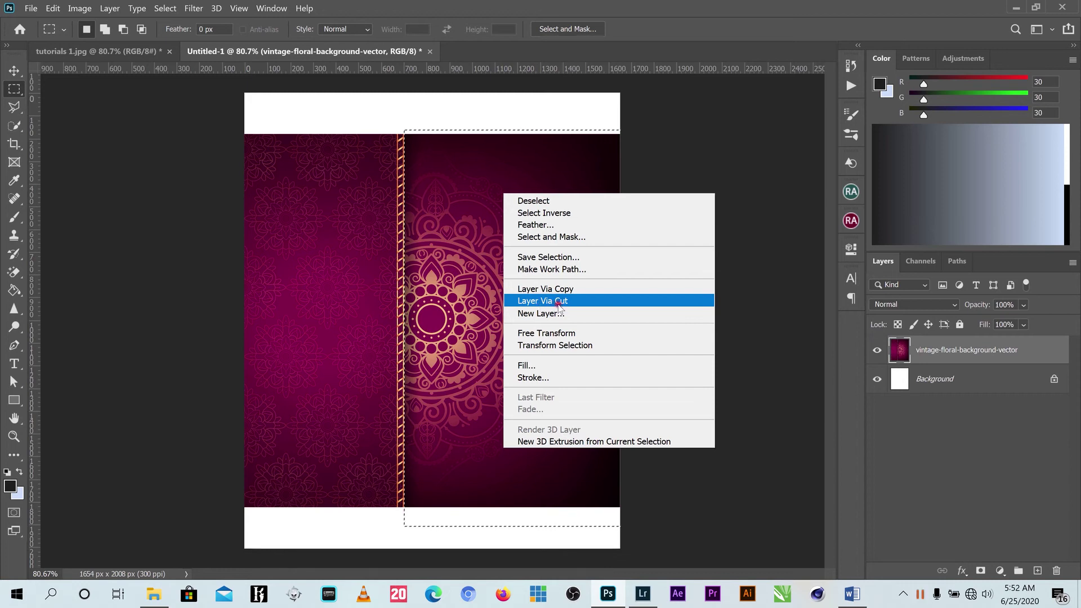
click(544, 301)
Push the mandala half right and enlarge the floral half to cover the page's left side.
key(v)
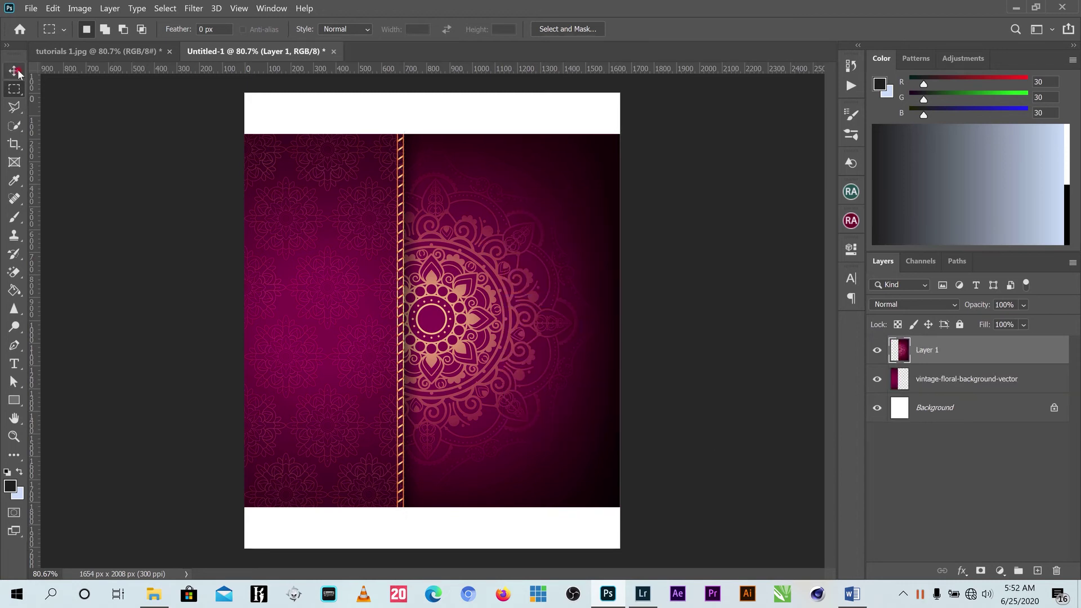
drag(547, 278, 527, 254)
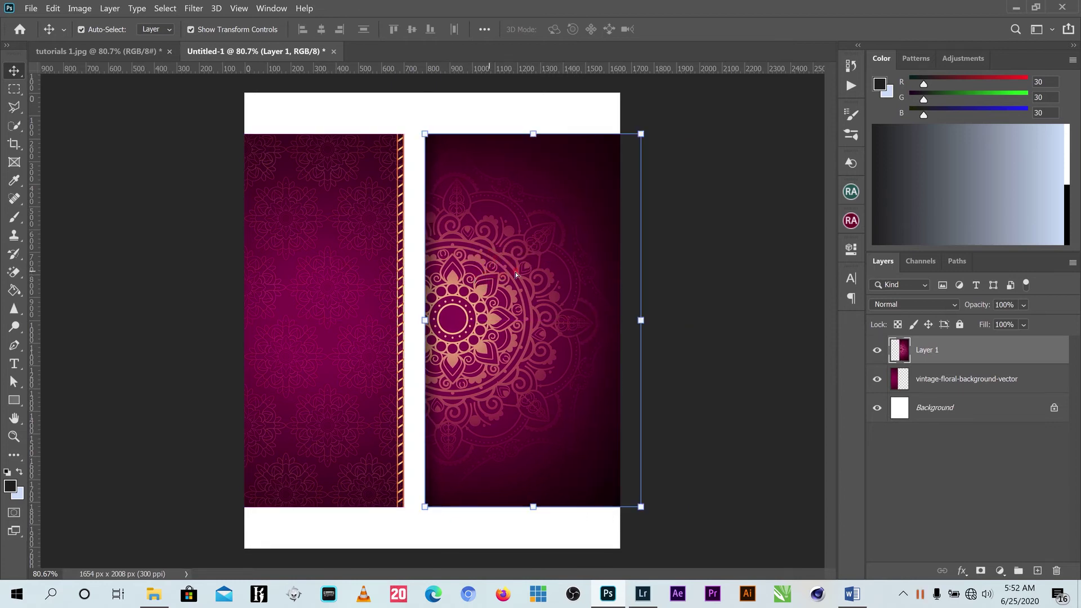
drag(516, 274, 581, 259)
drag(321, 247, 333, 228)
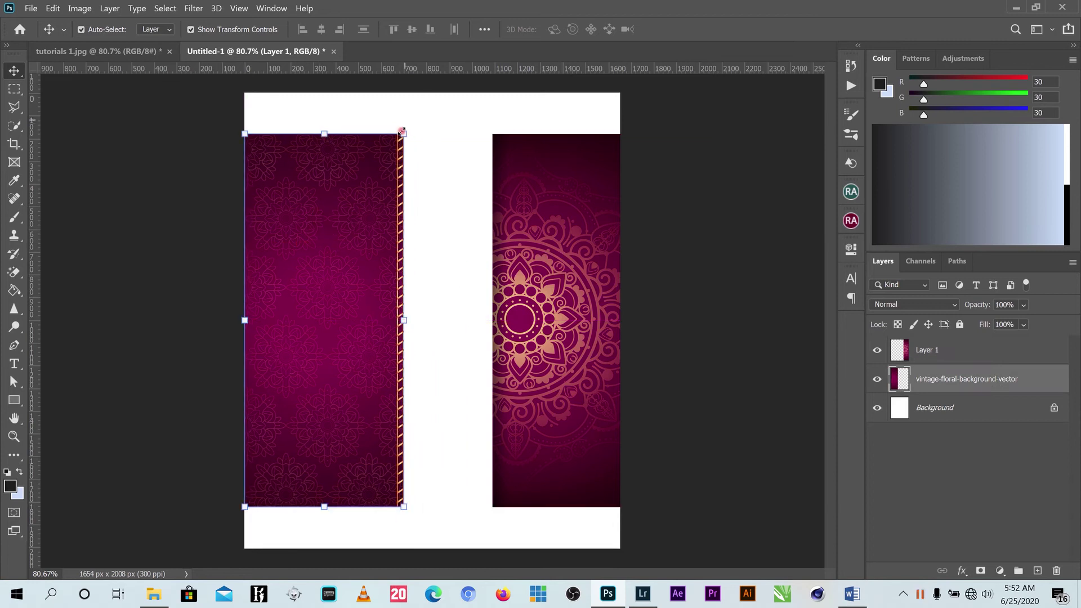
drag(403, 134, 458, 92)
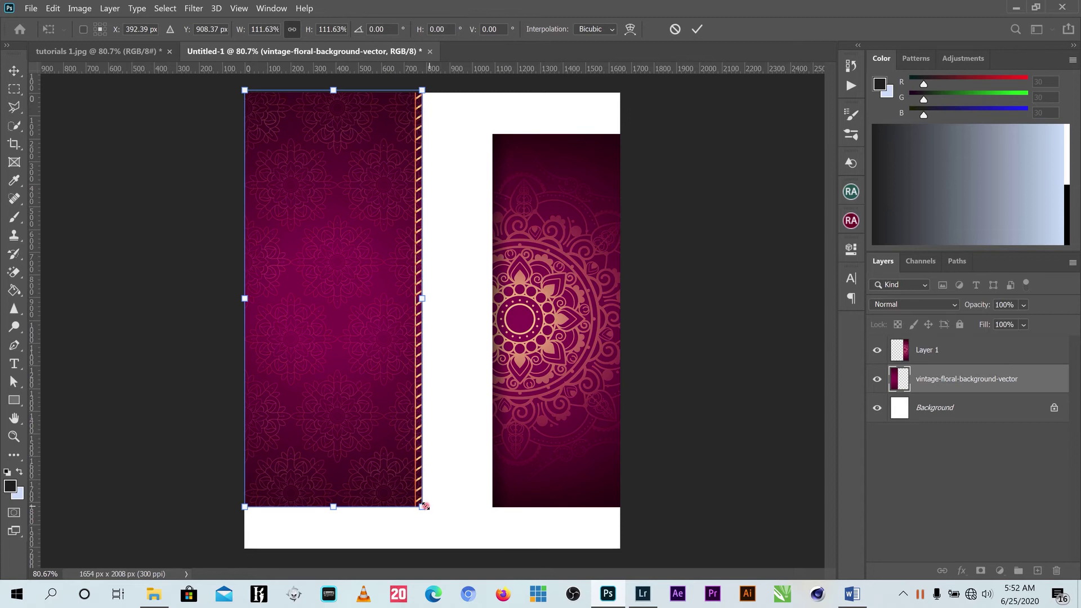
drag(422, 506, 453, 576)
scroll(528, 314, down, 1)
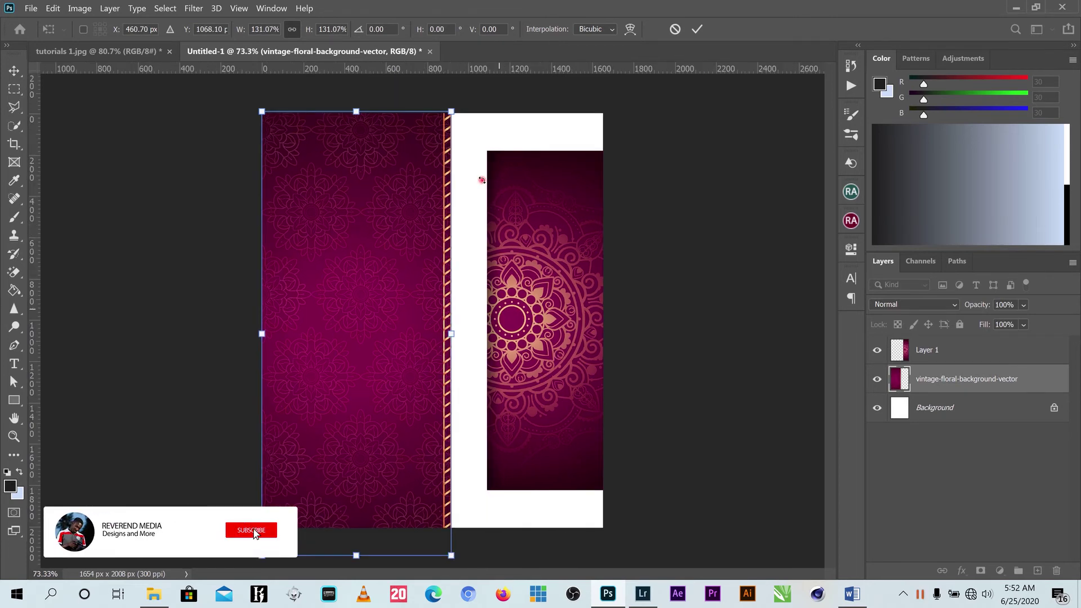
drag(446, 109, 493, 67)
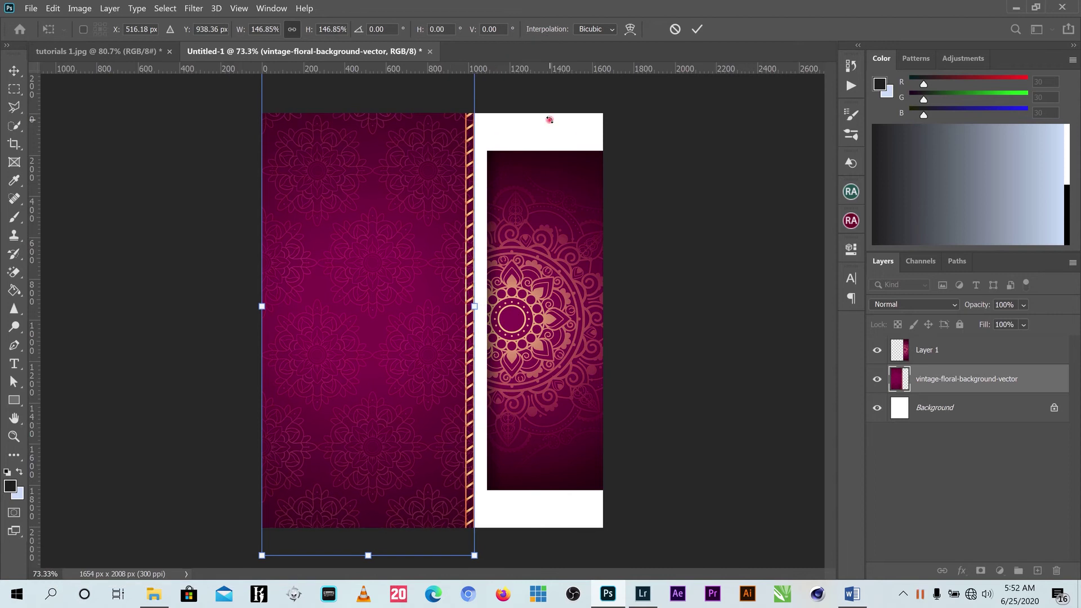
click(697, 29)
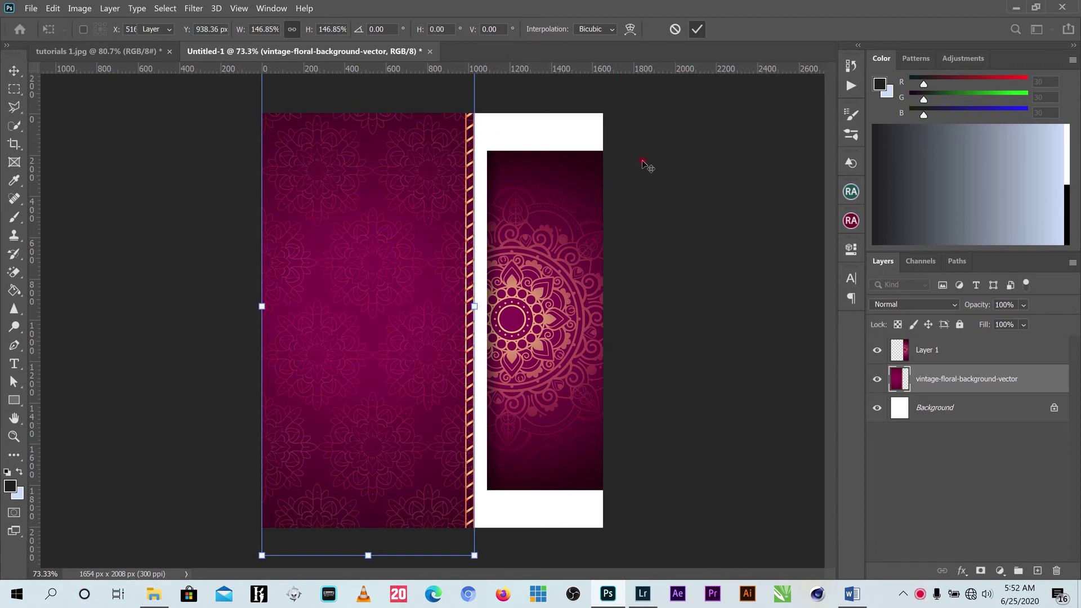
Move the mandala half left and scale it to 127% over the gold stripe.
click(541, 225)
drag(540, 226, 443, 227)
drag(594, 172, 638, 110)
drag(397, 510, 370, 541)
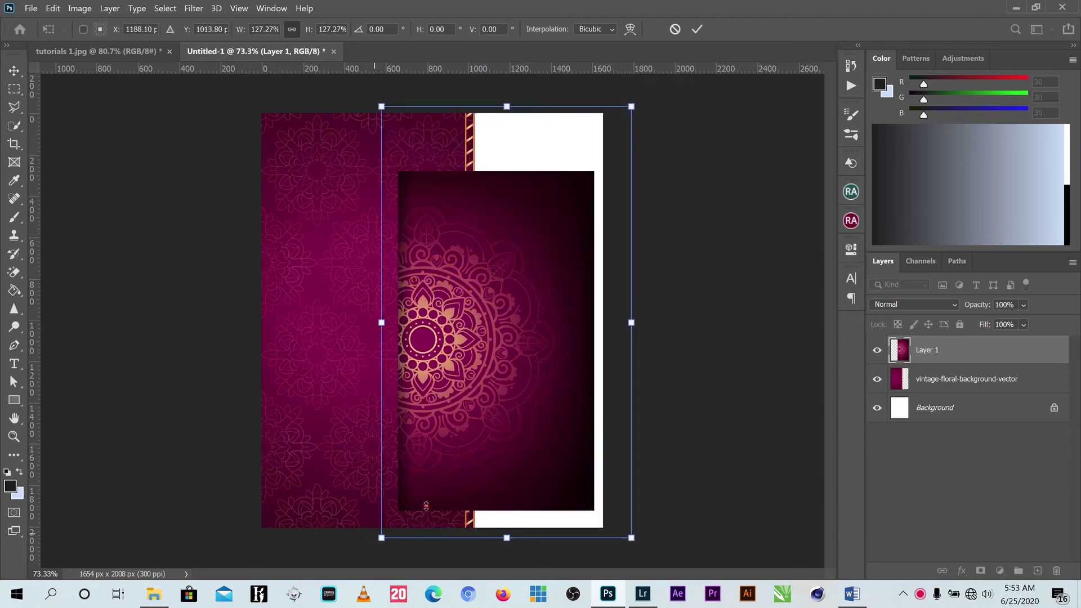
click(696, 29)
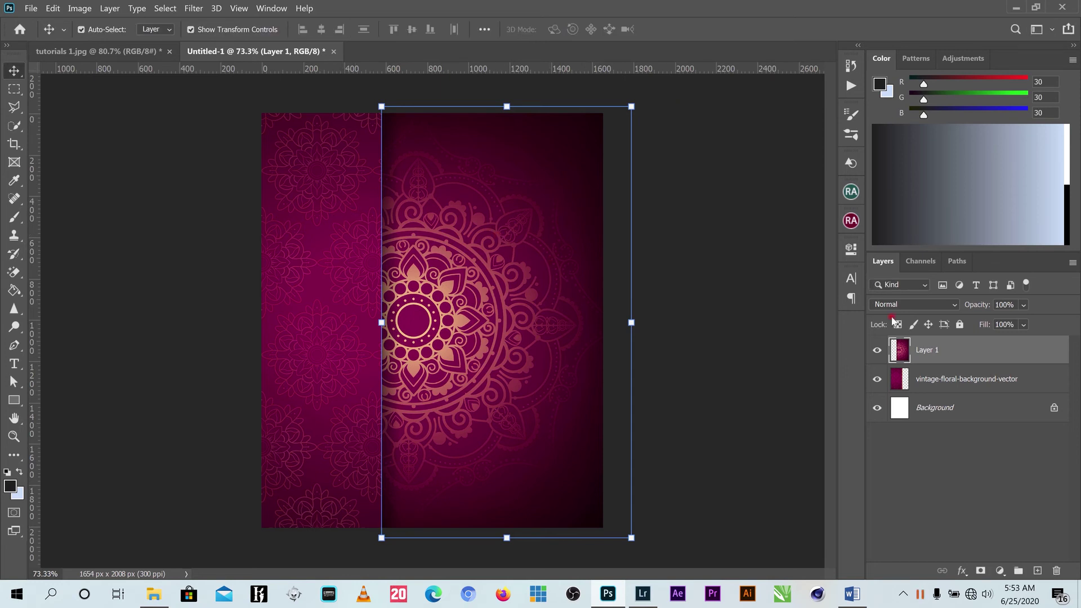
Move Layer 1 below the floral layer, lock both image layers, and open 1535621516709.jpg.
drag(948, 353, 952, 389)
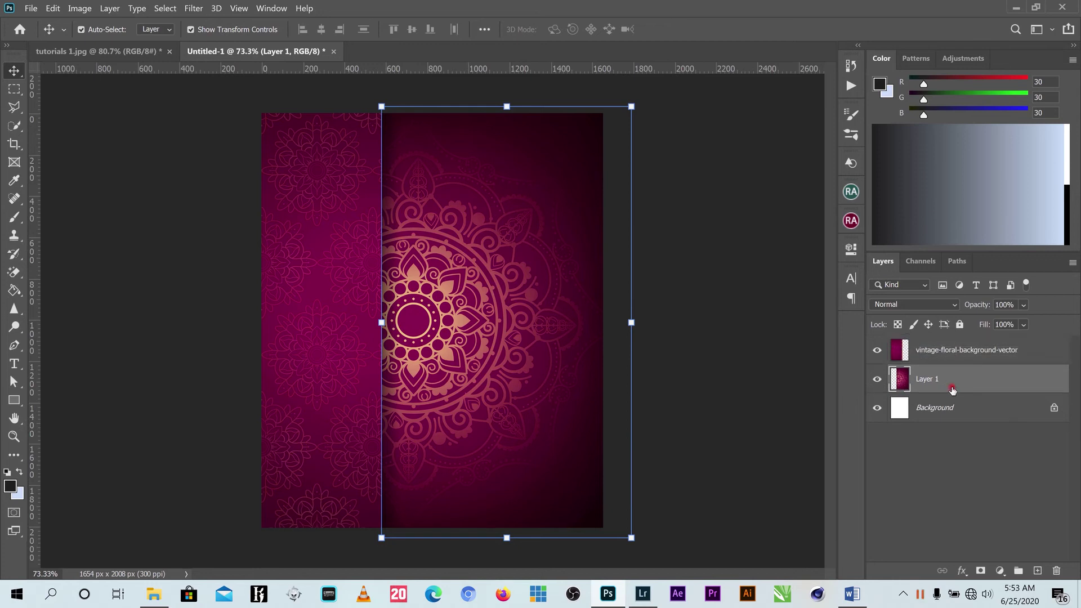
click(693, 247)
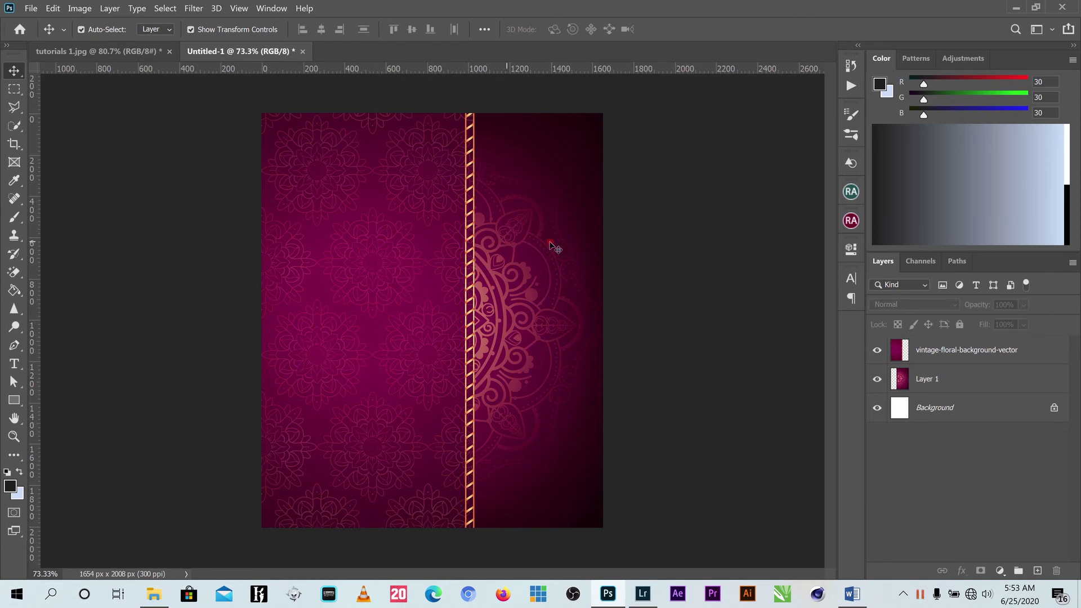
drag(662, 250, 264, 271)
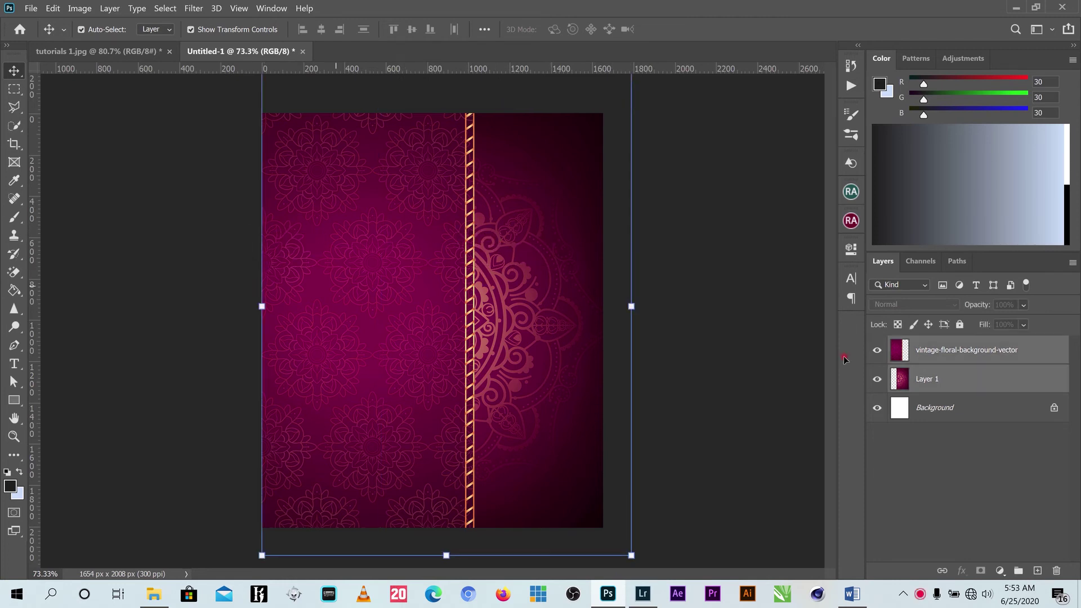
click(960, 325)
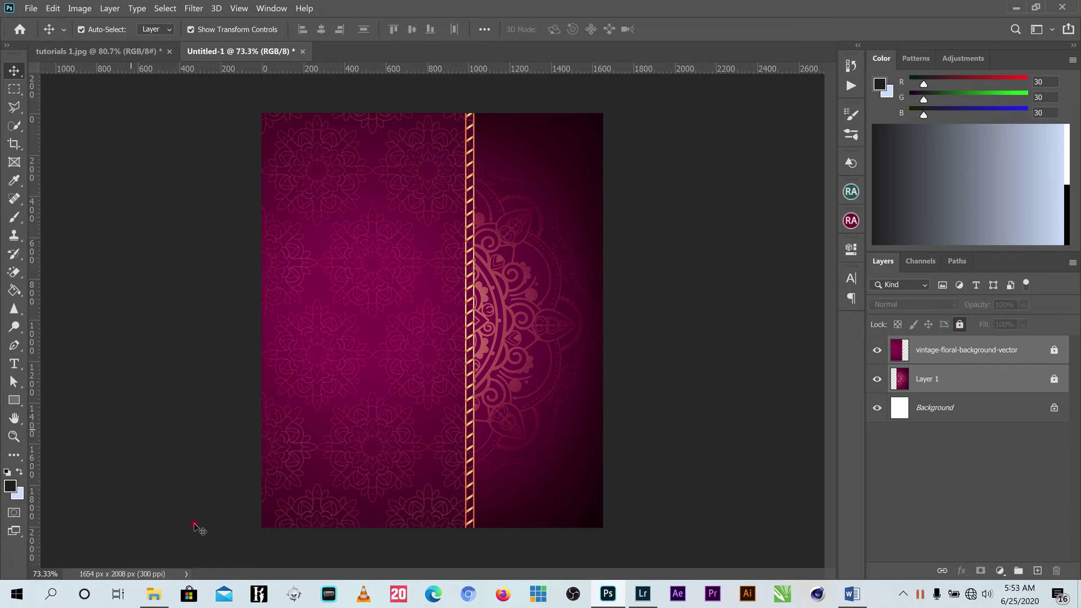
click(154, 594)
drag(179, 163, 647, 19)
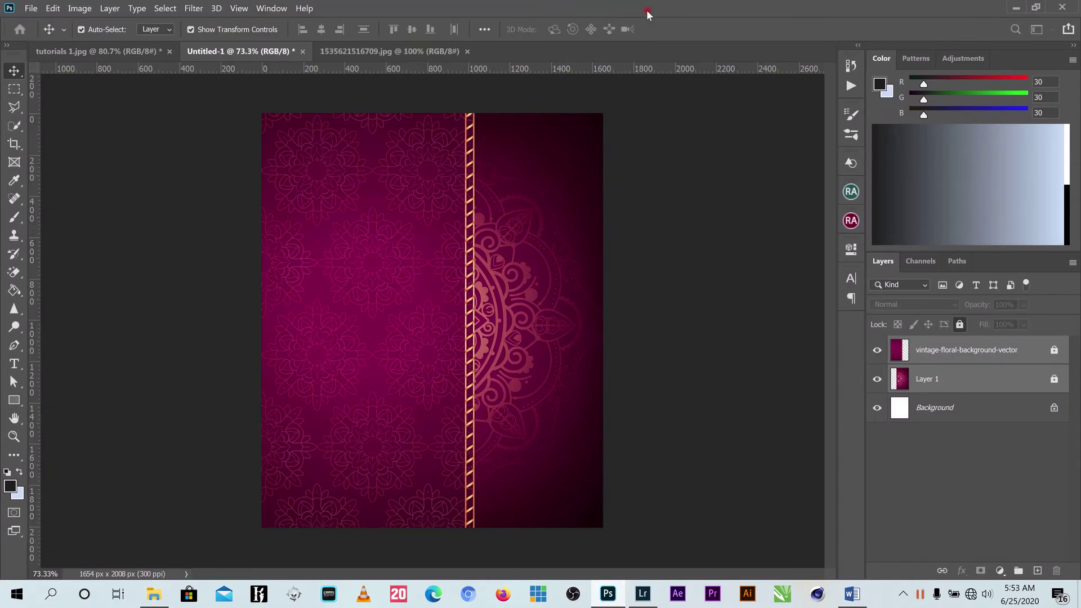
Use the Magic Eraser to clear the white background and the white fill inside the ornament circle.
scroll(450, 281, up, 1)
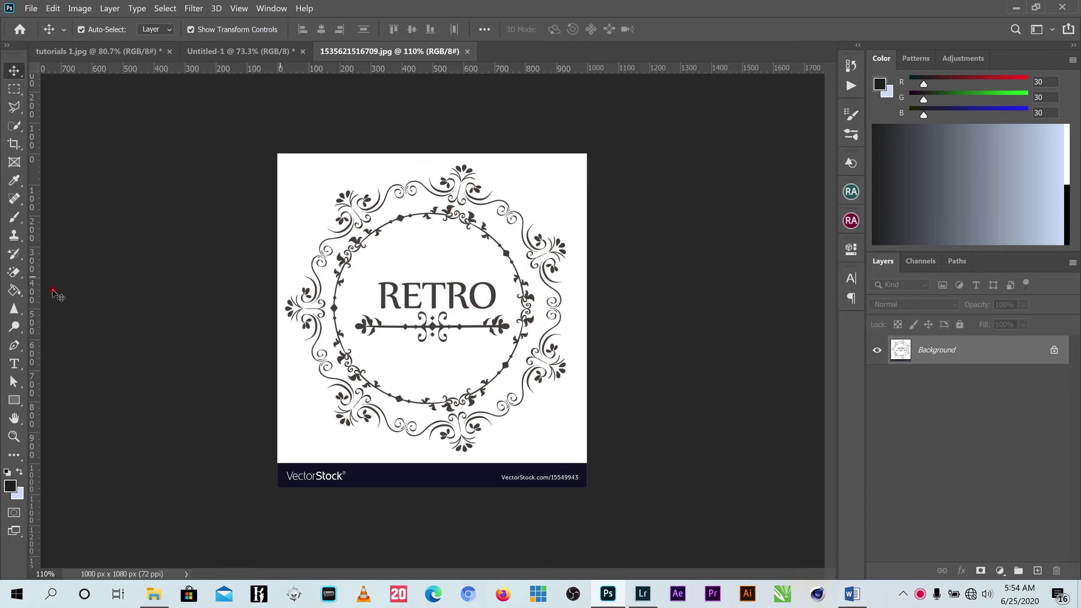
click(16, 273)
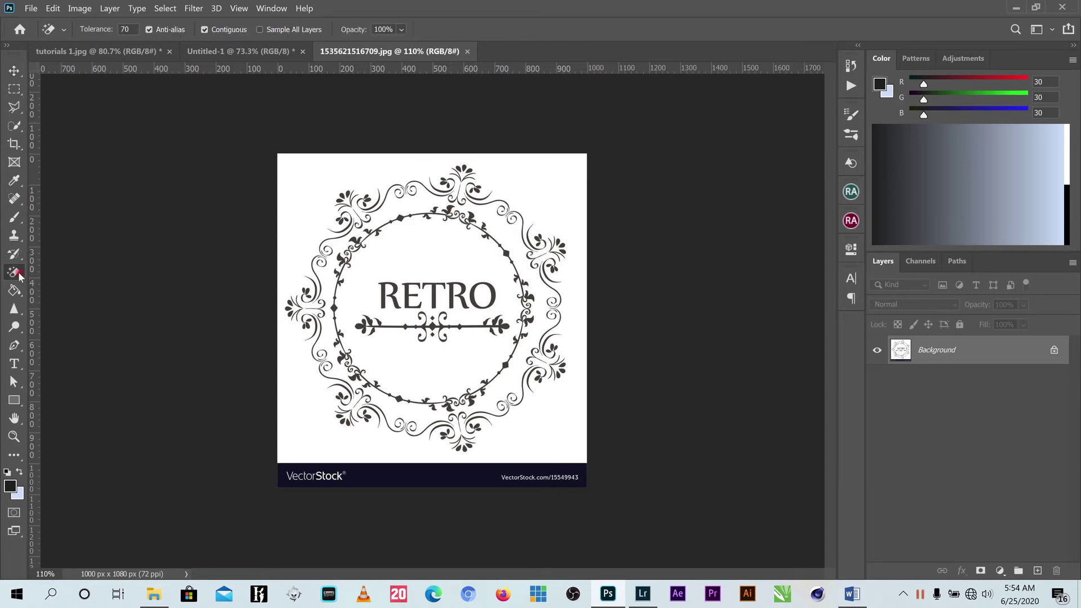
right_click(15, 275)
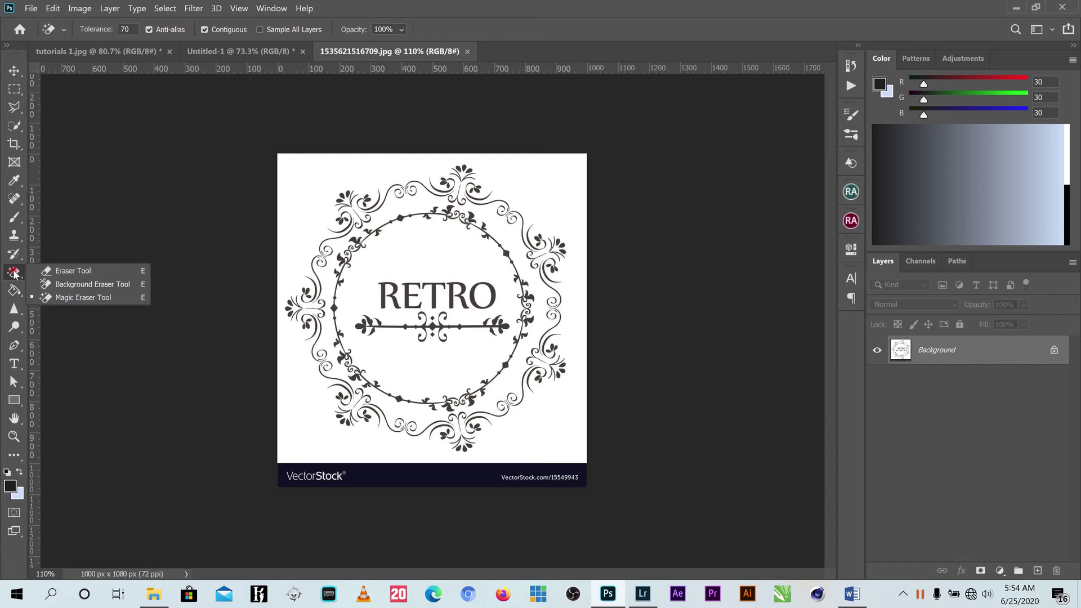
click(72, 297)
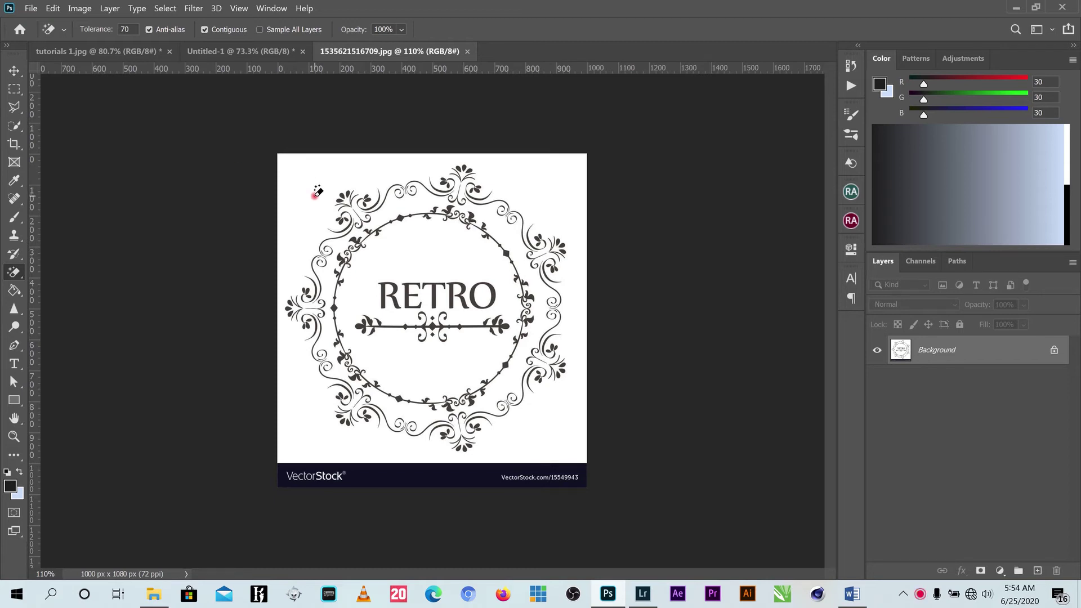
click(314, 195)
click(433, 243)
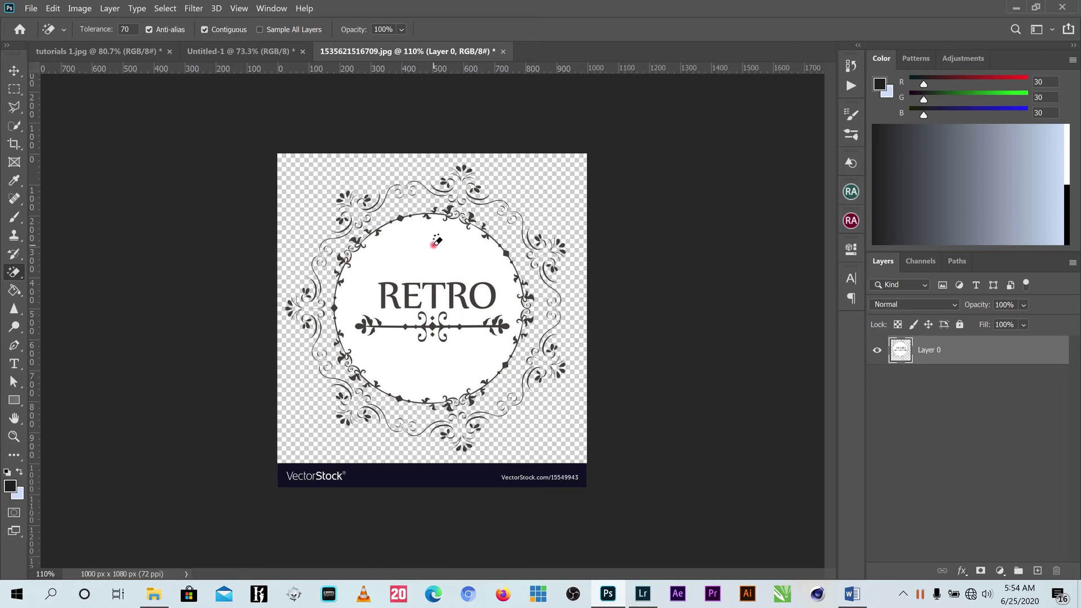
click(433, 242)
click(488, 307)
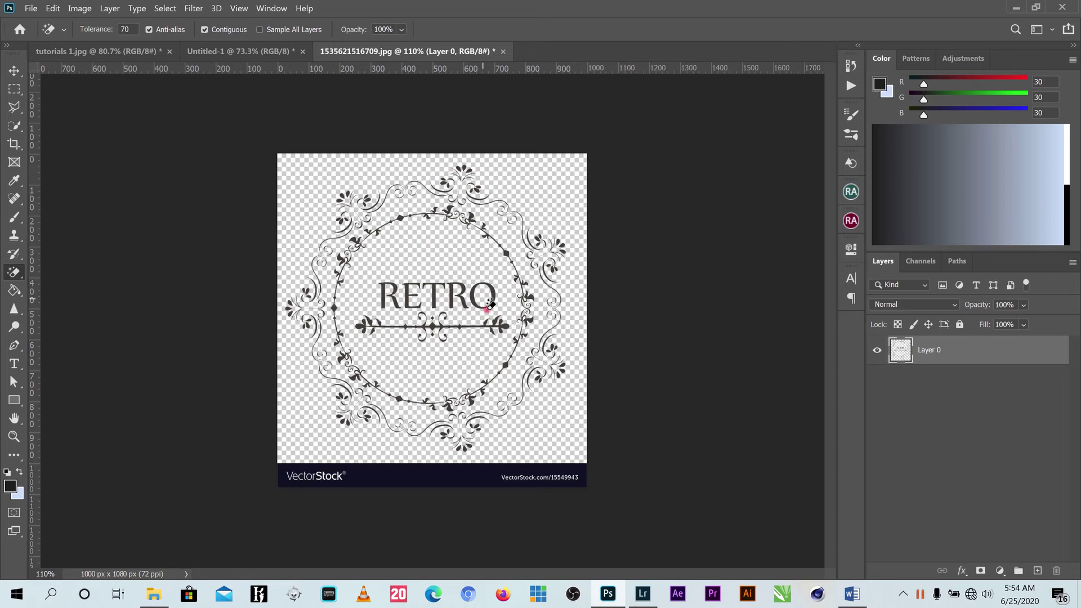
click(15, 71)
click(482, 289)
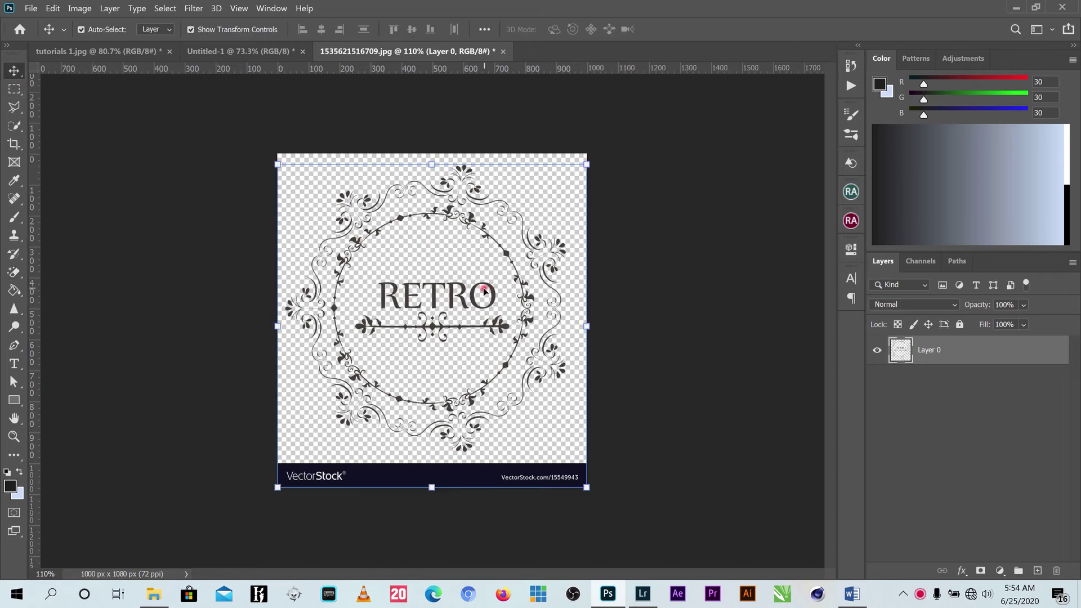
Delete the VectorStock bar along the bottom of the ornament image.
click(460, 487)
click(14, 89)
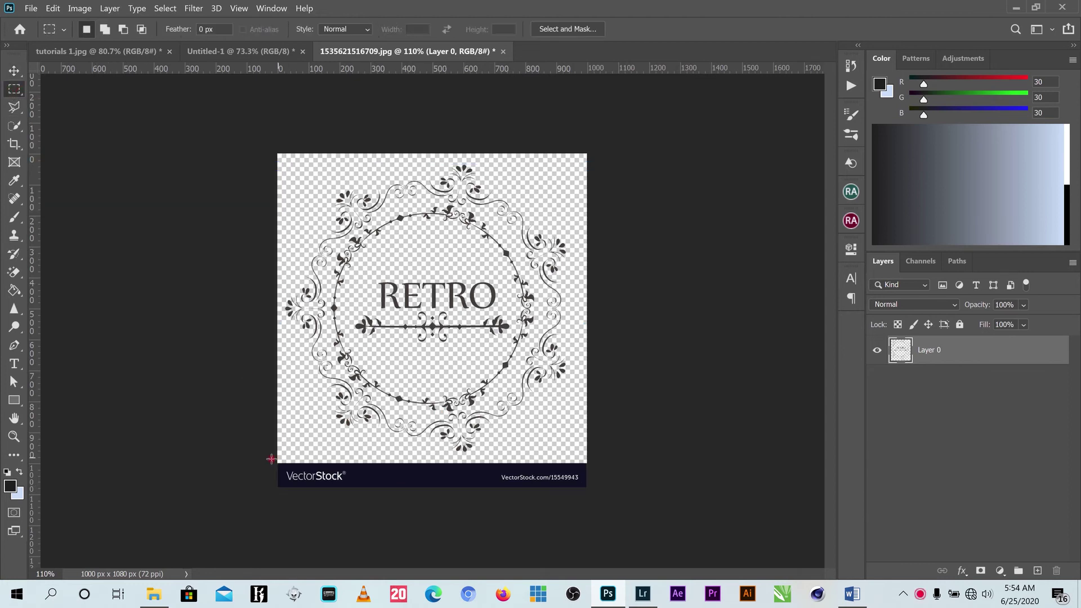
drag(268, 456, 602, 476)
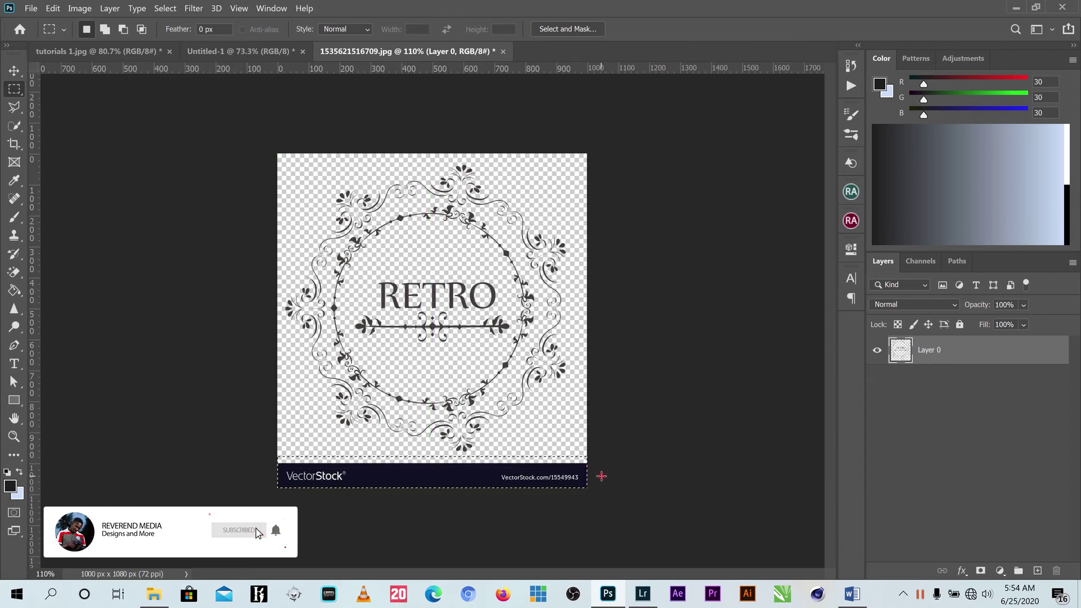
key(Delete)
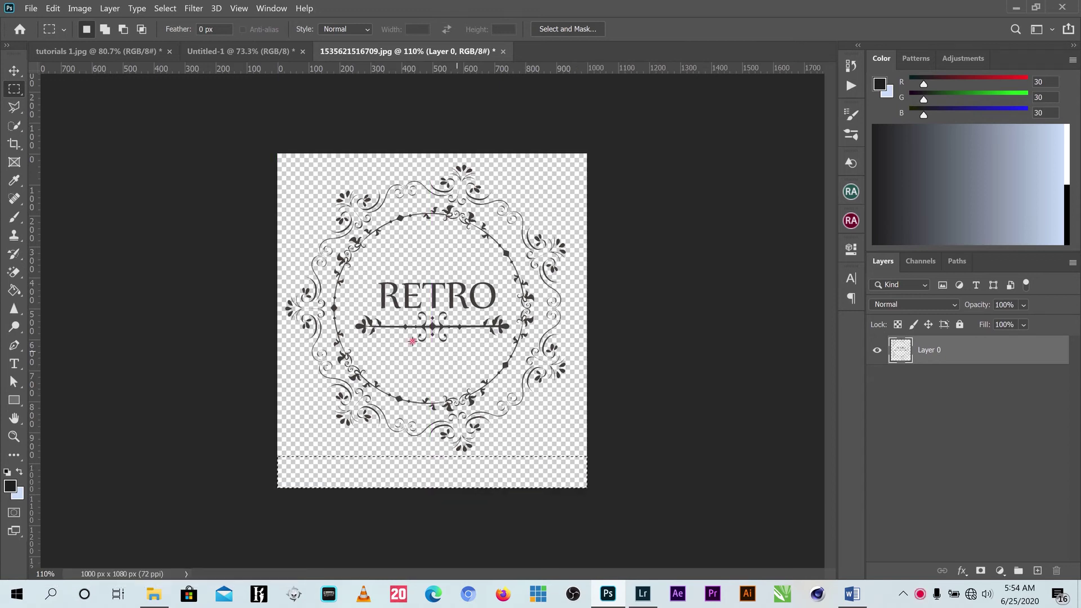
key(ctrl+d)
click(14, 71)
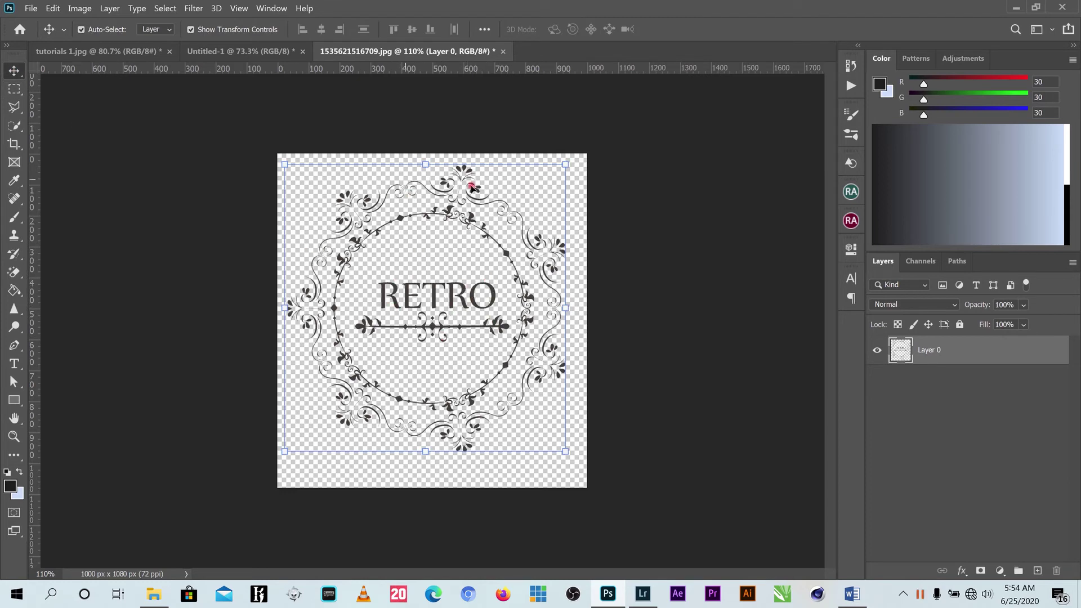
Outline the RETRO text and its divider flourish with the Polygonal Lasso.
click(14, 107)
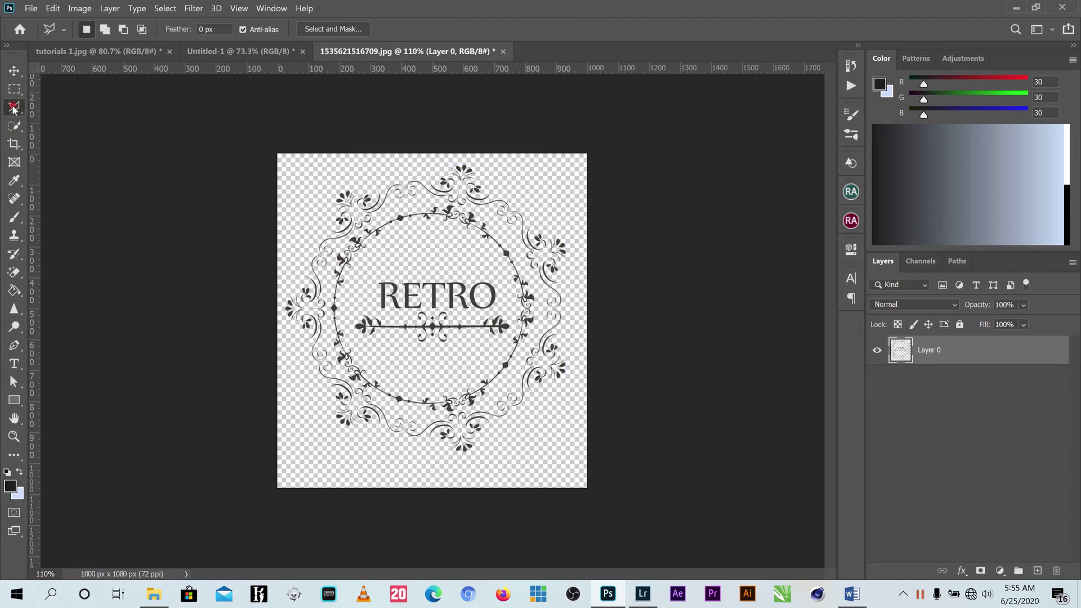
right_click(14, 106)
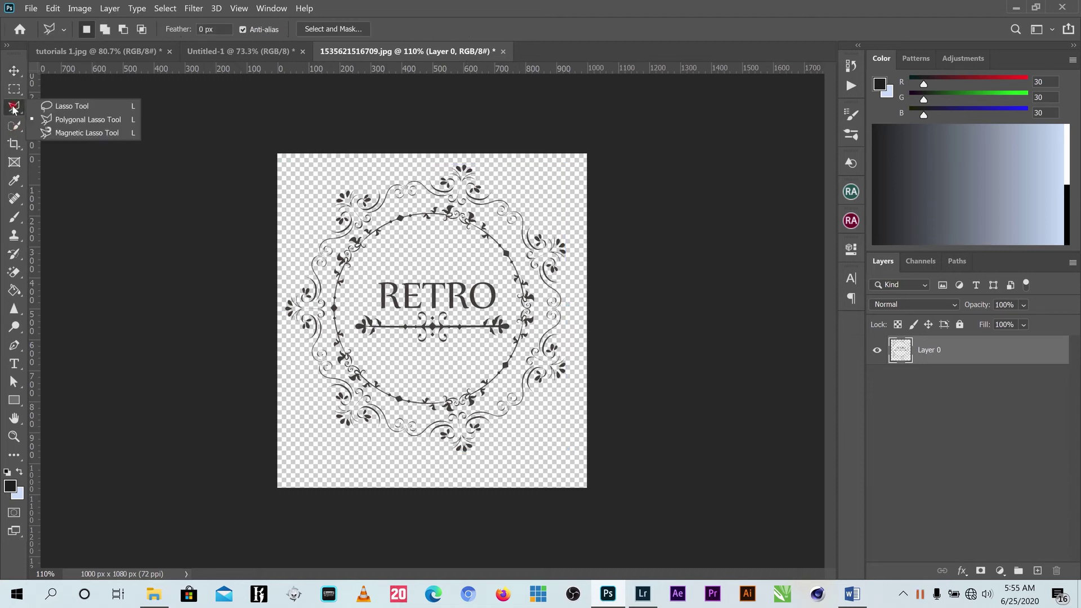
click(67, 121)
click(403, 253)
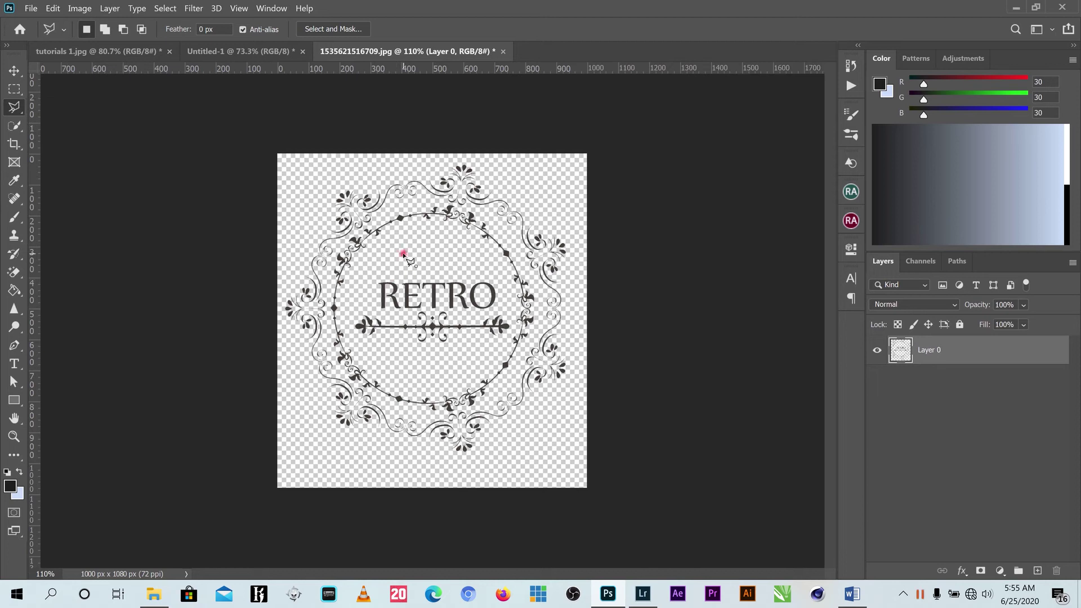
click(367, 274)
click(348, 312)
click(353, 337)
click(391, 350)
click(446, 341)
click(497, 342)
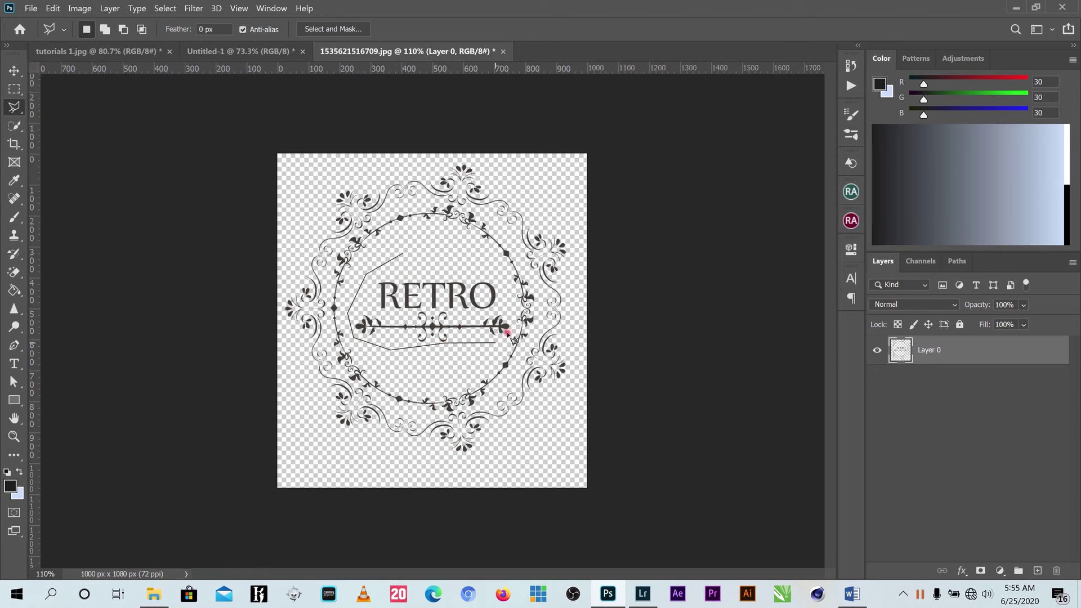
click(512, 323)
click(509, 277)
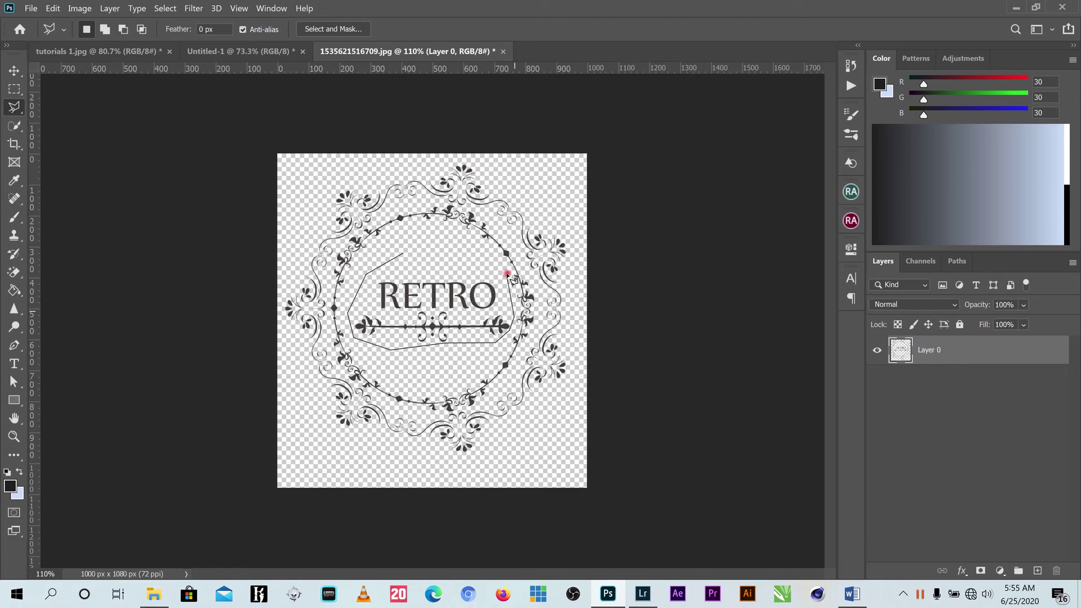
double_click(457, 248)
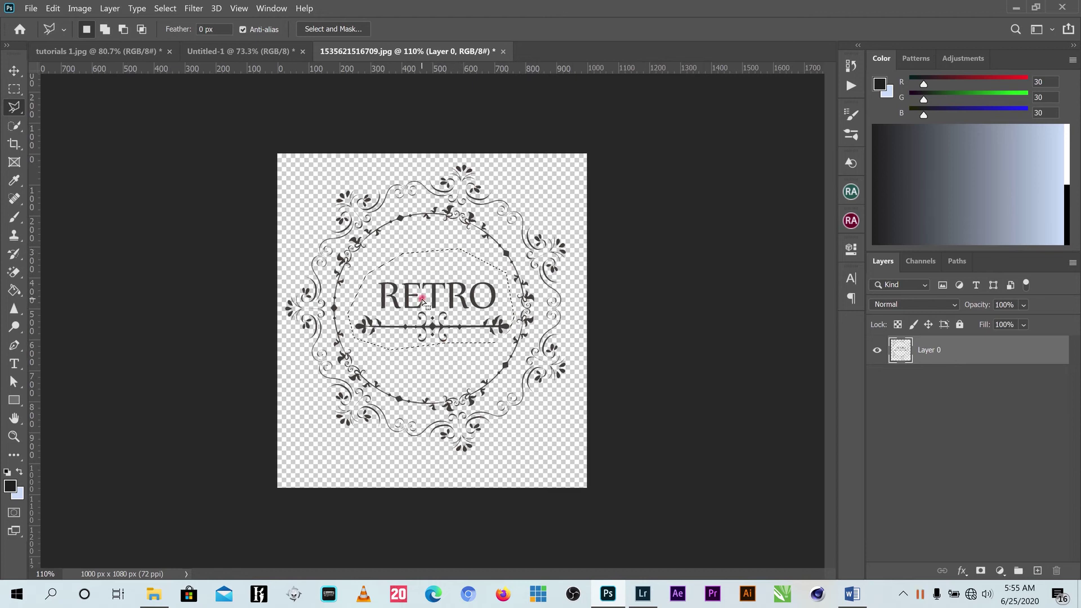
Delete the RETRO text and divider, then clear the selection.
key(Delete)
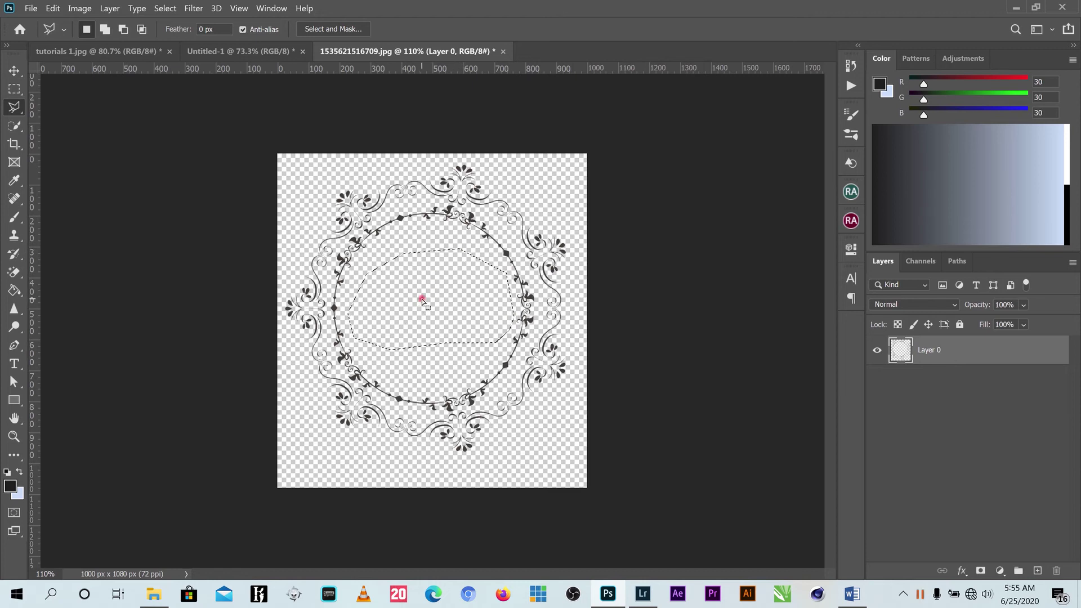
click(373, 258)
click(373, 257)
click(14, 71)
Carry the empty ornament frame into the Untitled-1 invitation as Layer 2.
click(464, 218)
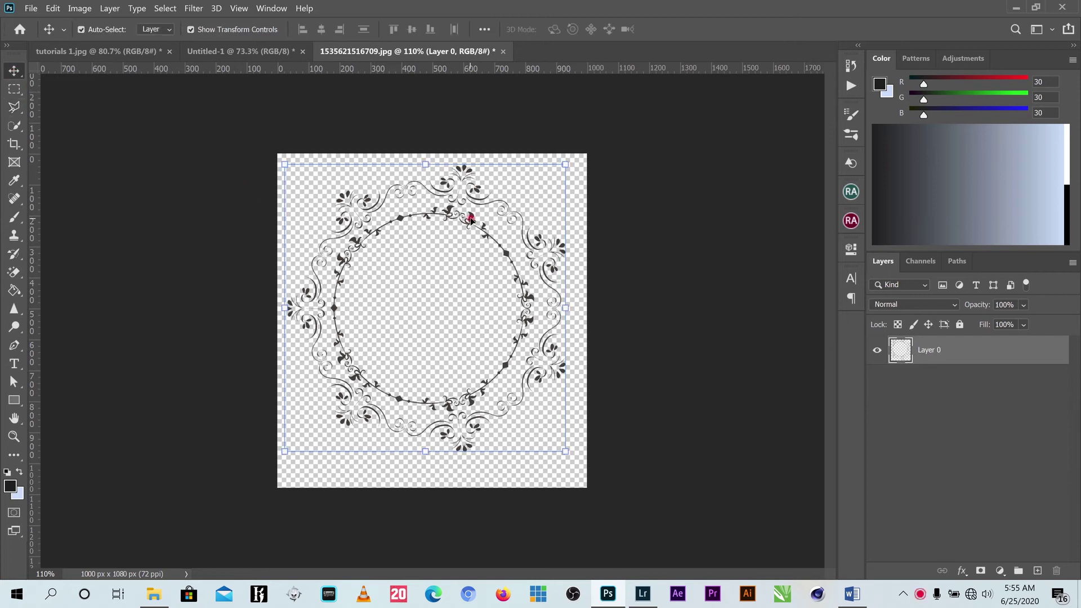
drag(471, 219, 346, 144)
drag(379, 180, 380, 181)
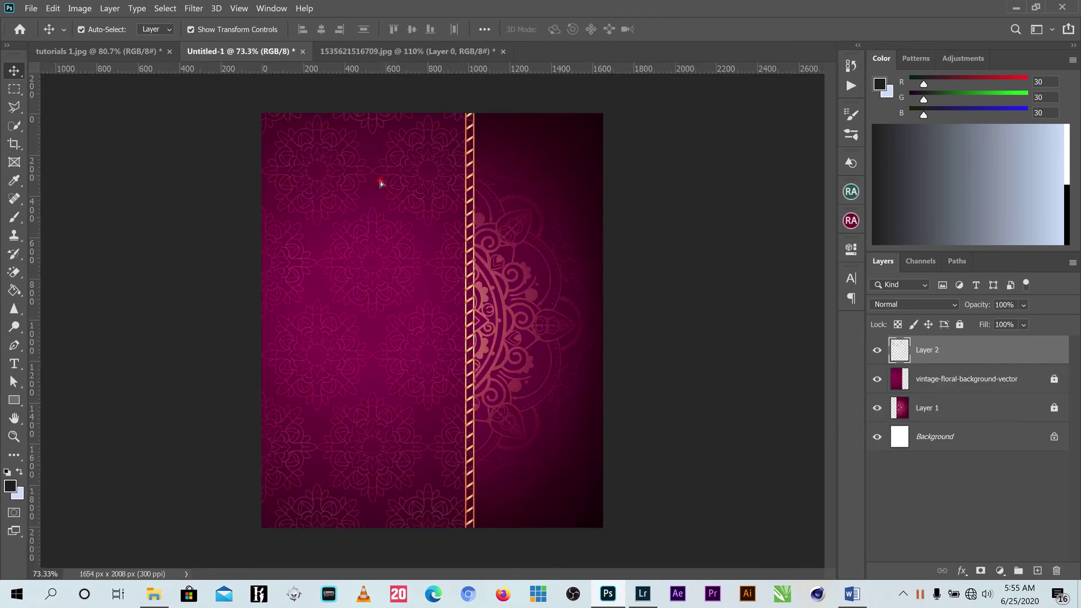
Scale the frame to 34.63% and position it near the top-left of the invitation.
drag(466, 97, 390, 160)
scroll(402, 135, up, 3)
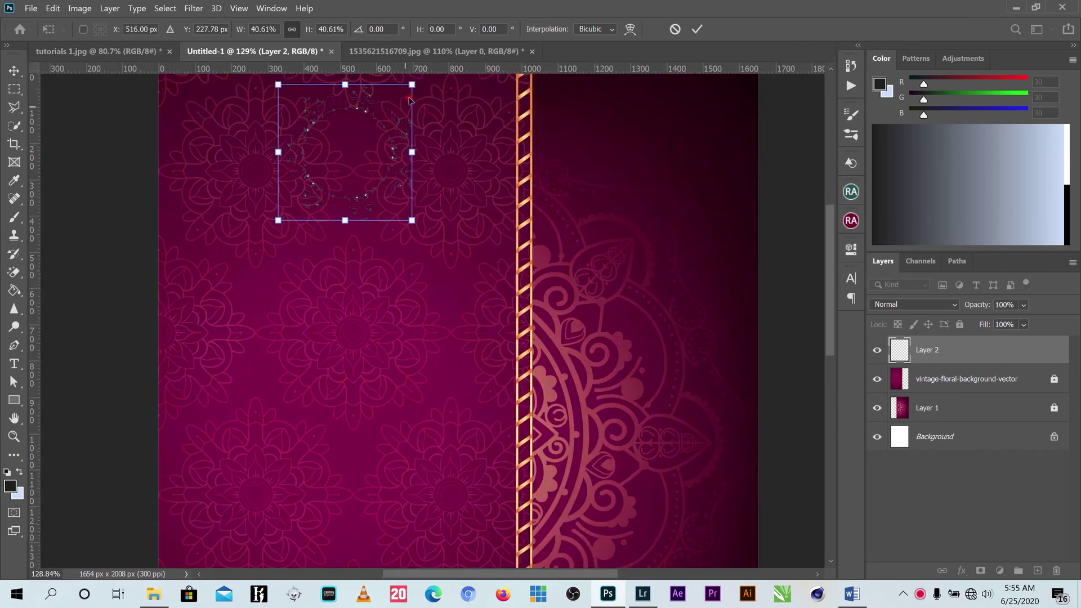
drag(414, 84, 392, 105)
drag(377, 164, 379, 154)
drag(830, 263, 829, 237)
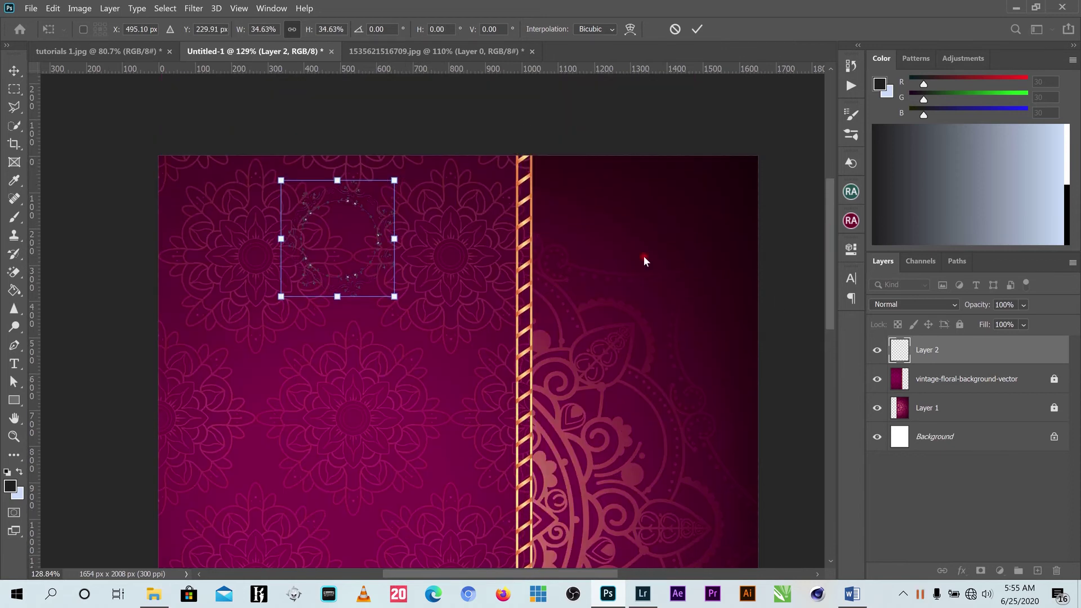
mouse_move(368, 204)
mouse_down()
mouse_move(372, 191)
mouse_move(347, 187)
mouse_move(360, 186)
mouse_up()
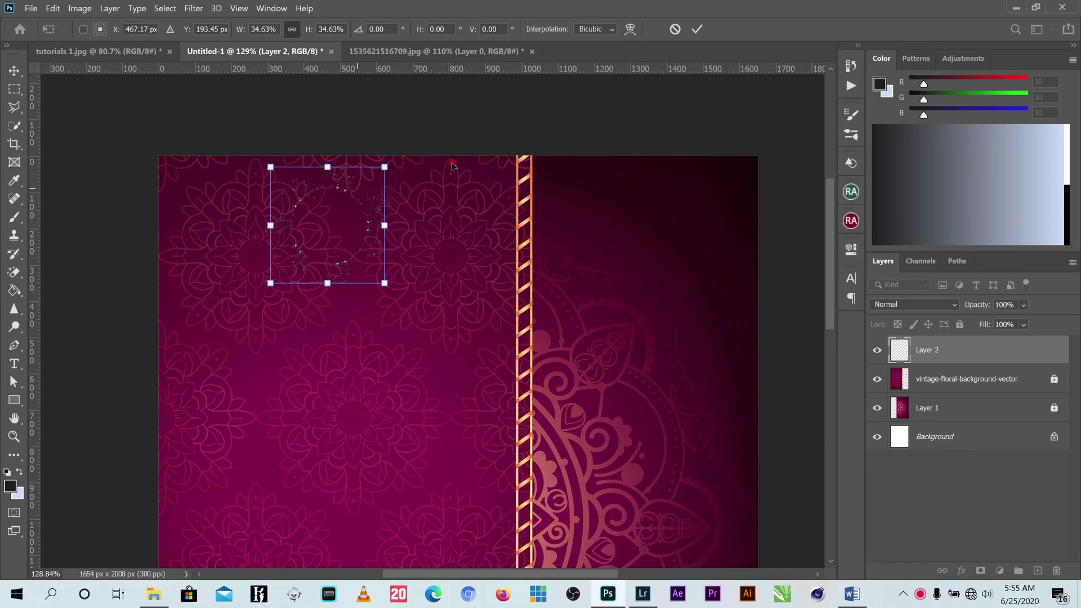
click(697, 29)
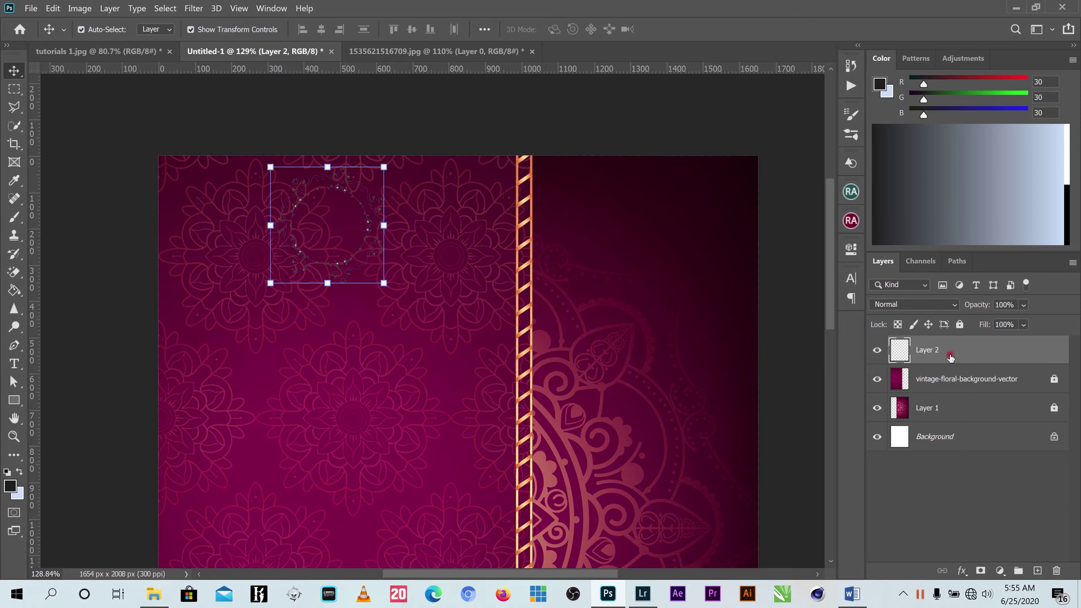
Give the ornament frame a pale gold #f4d091 Color Overlay effect.
click(962, 571)
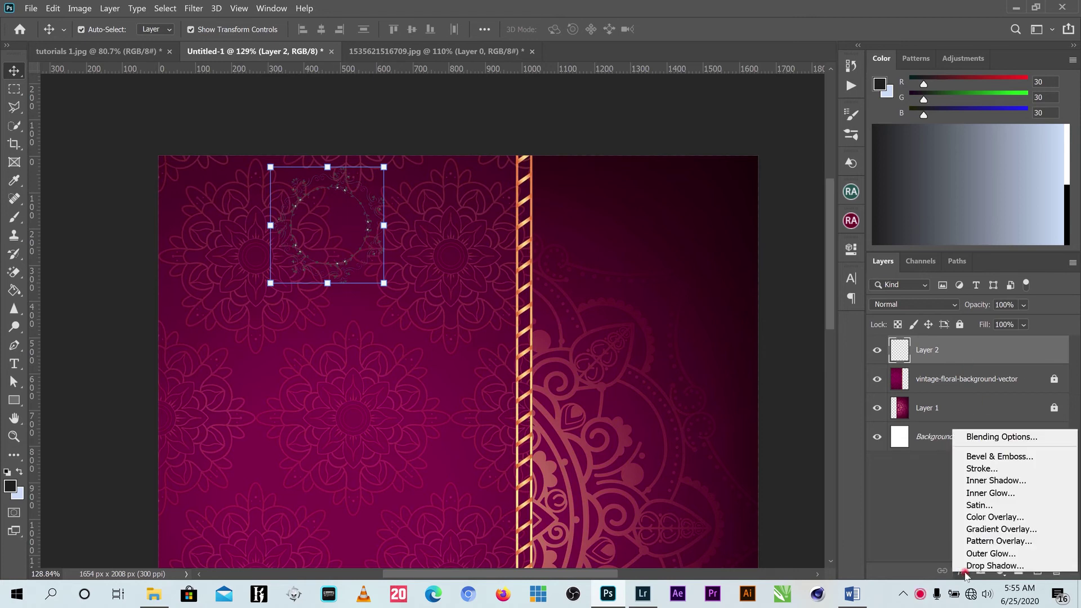
click(1004, 517)
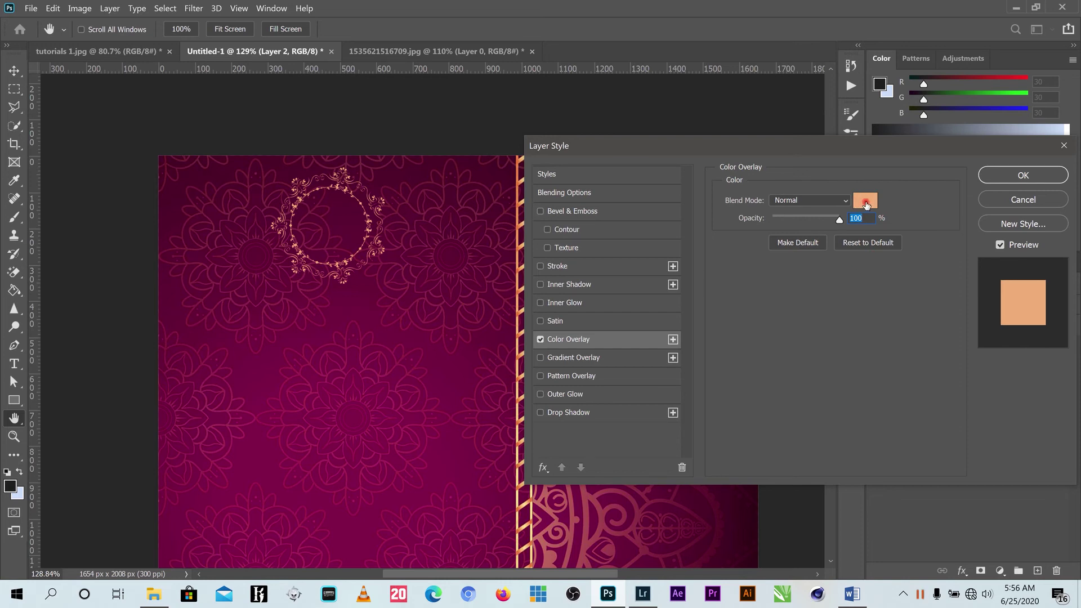
click(865, 203)
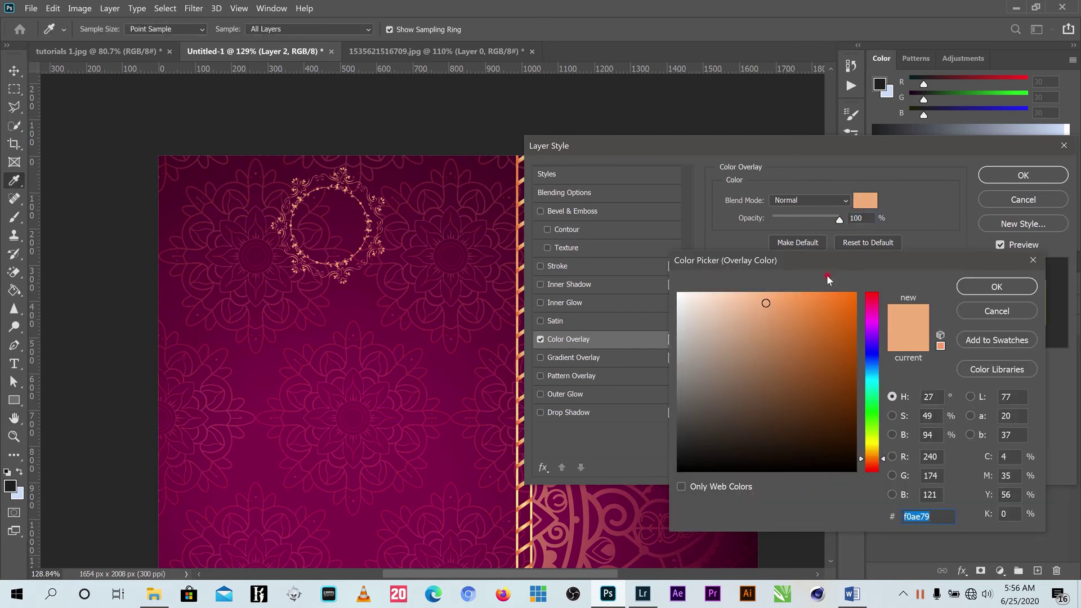
click(870, 453)
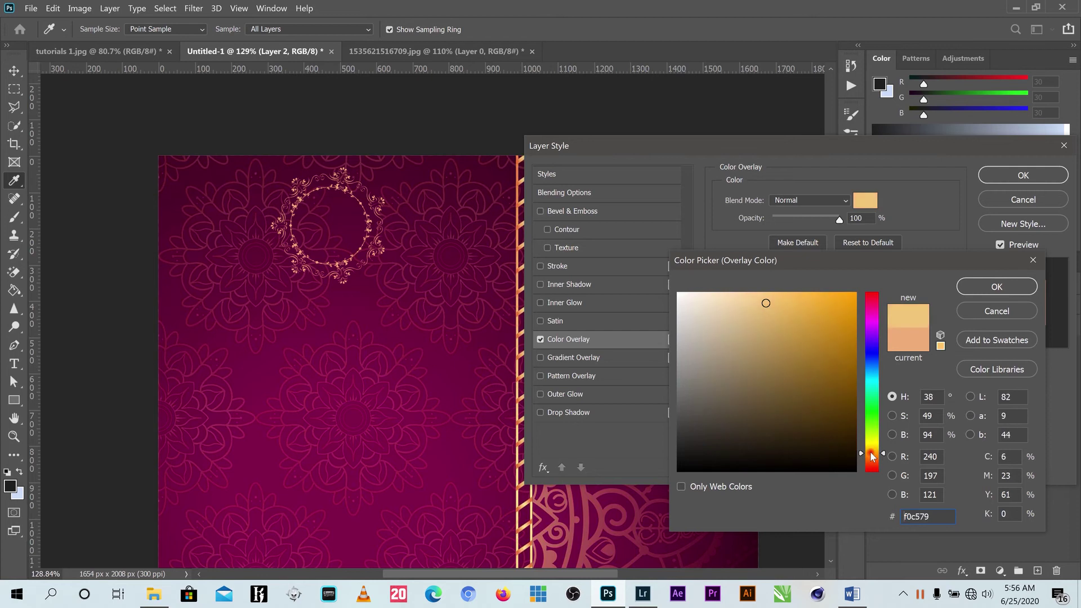
click(748, 301)
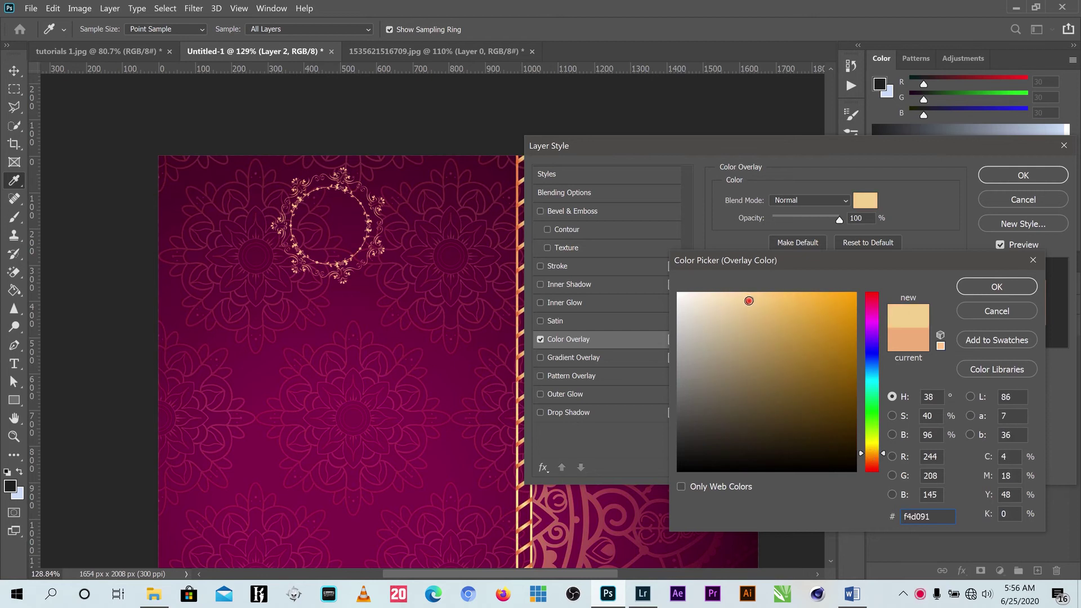
click(996, 286)
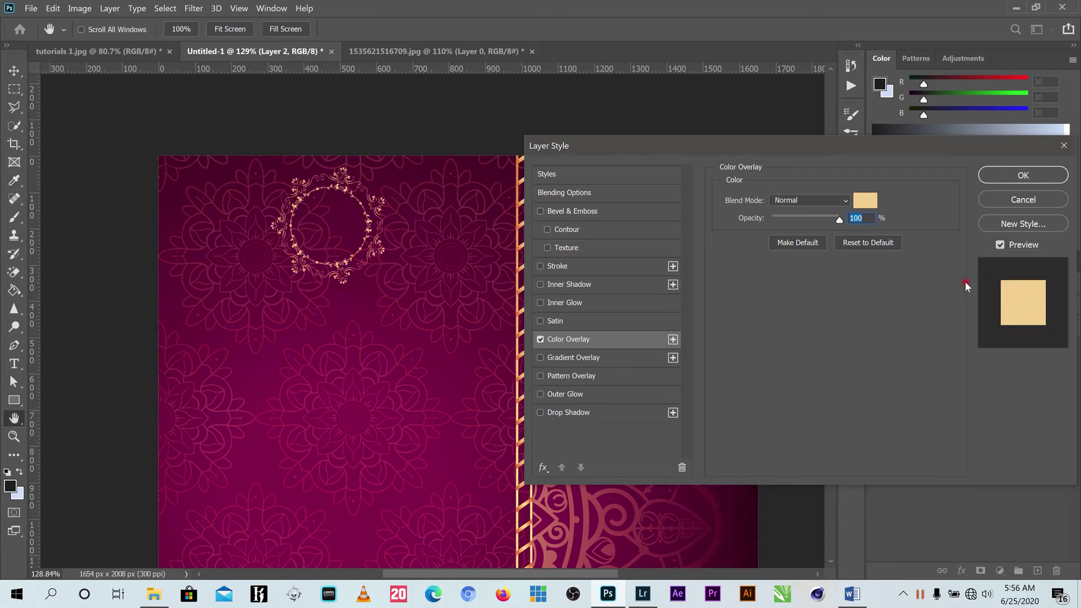
click(1022, 176)
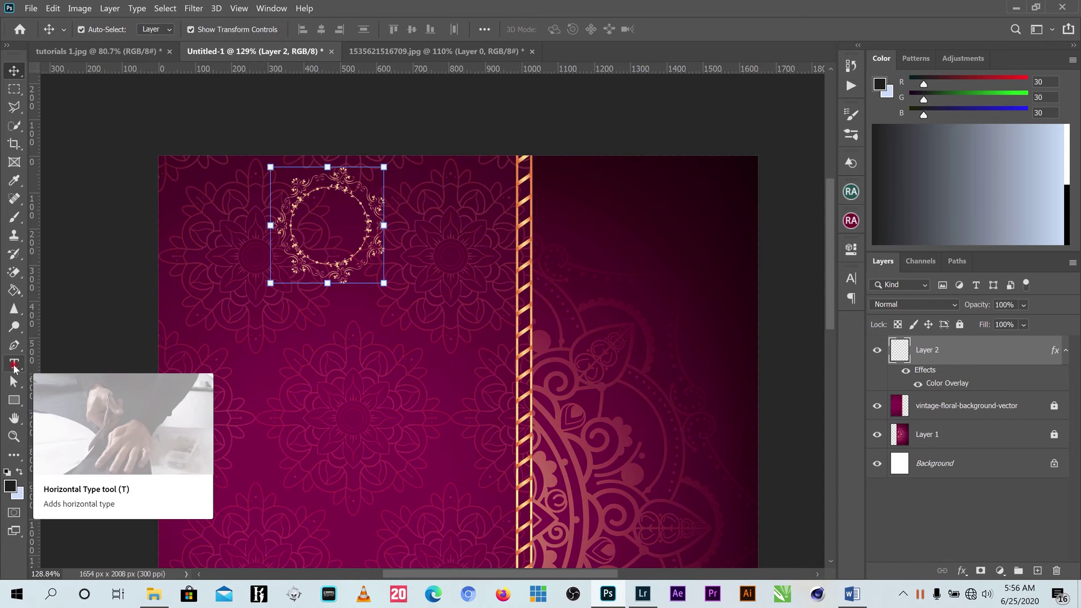
Type the initials 'F G' as a new text layer on the left panel.
click(15, 364)
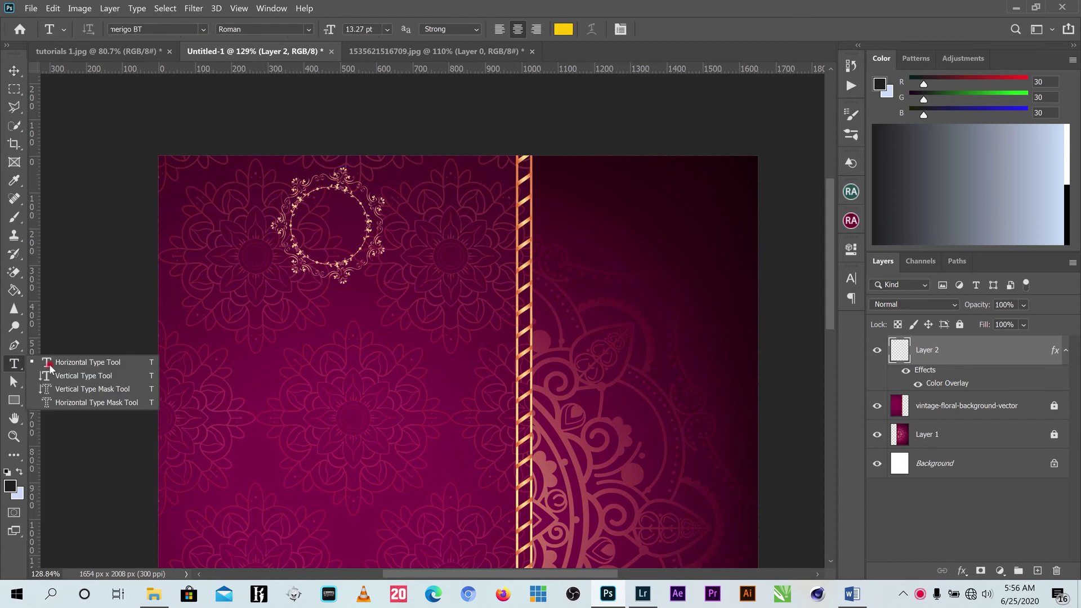
click(286, 384)
click(345, 383)
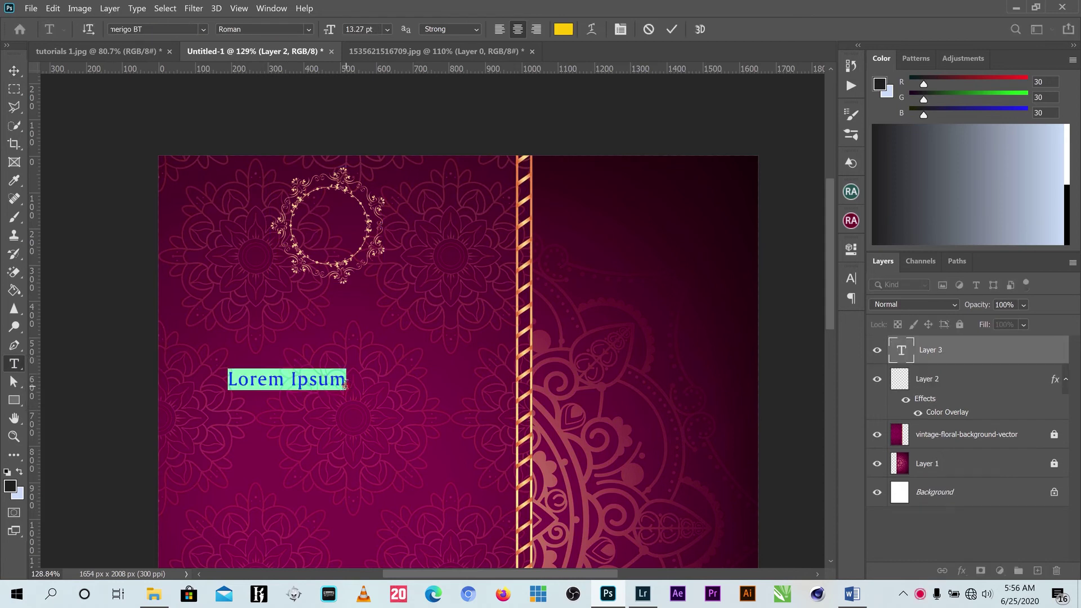
text(b)
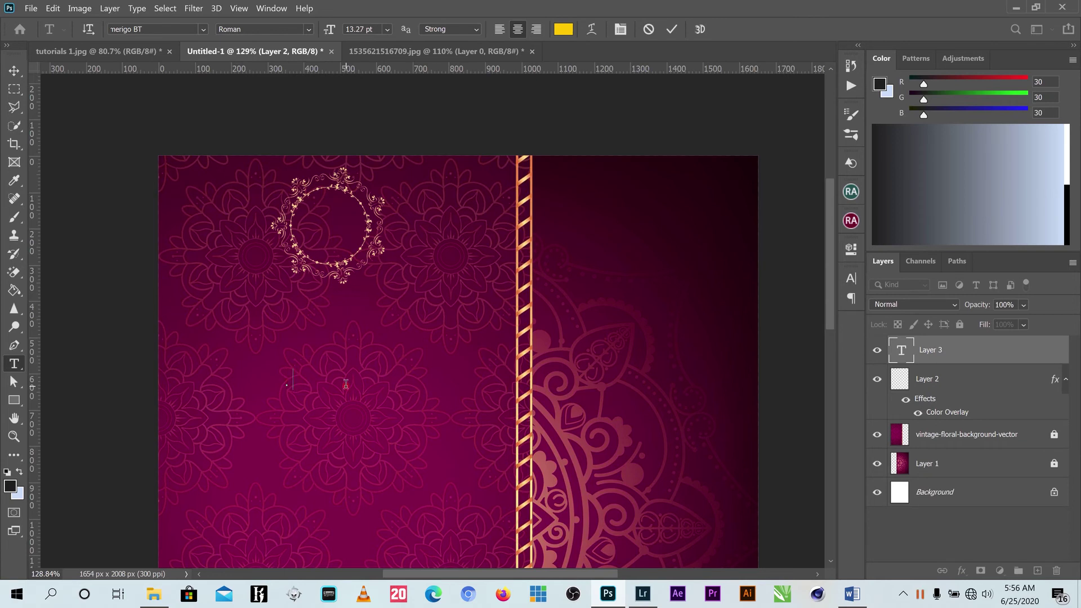
text(B)
key(BackSpace)
text(F G)
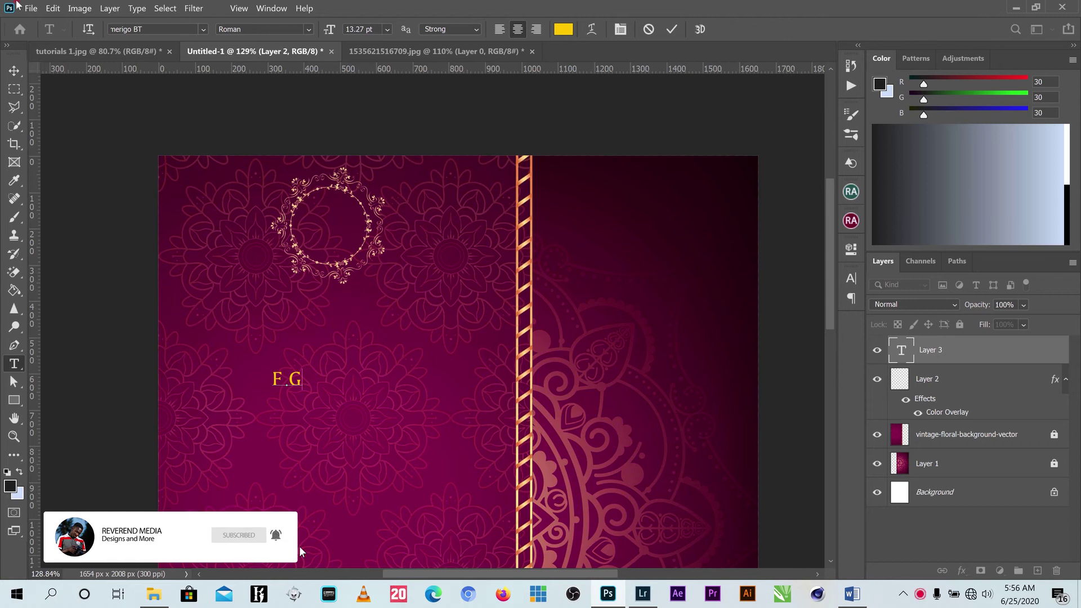
click(14, 70)
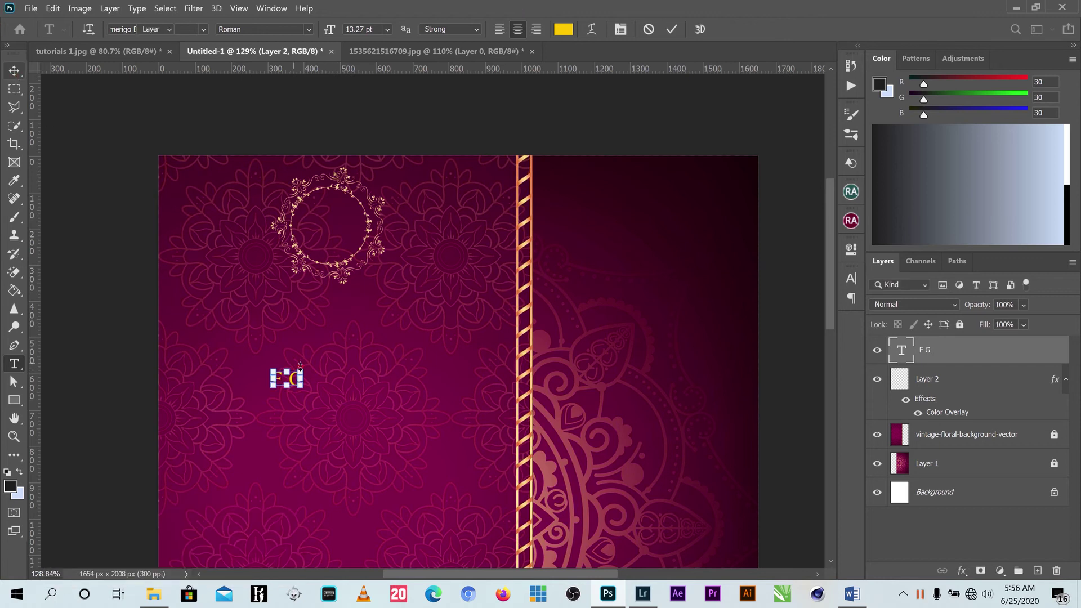
Scale the F G initials to 185.25% and set them inside the gold ring.
drag(301, 371, 345, 337)
drag(320, 375, 348, 228)
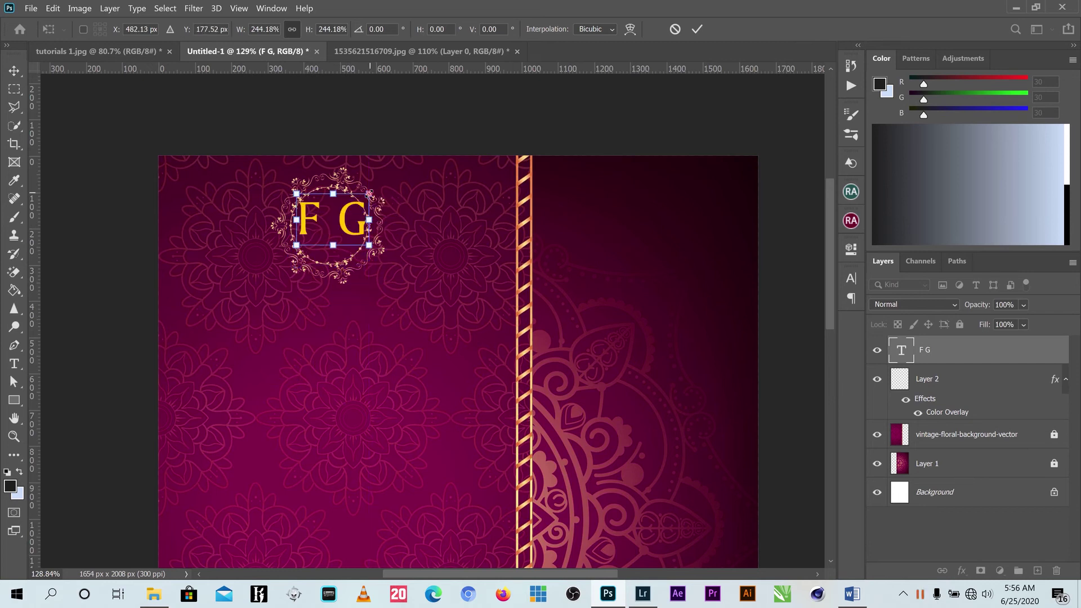
drag(368, 193, 342, 224)
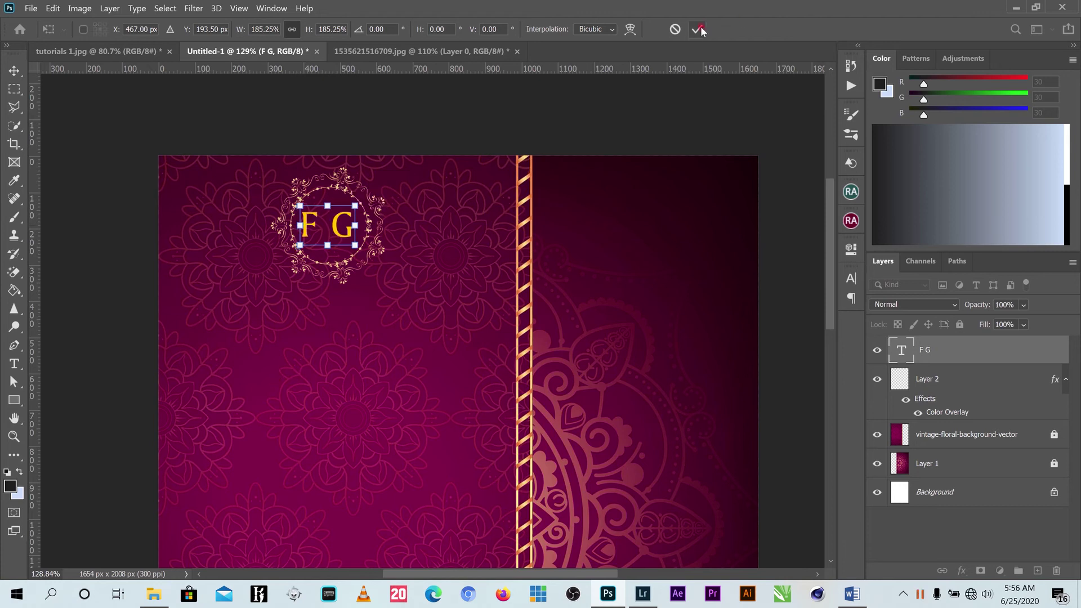
key(Return)
click(851, 278)
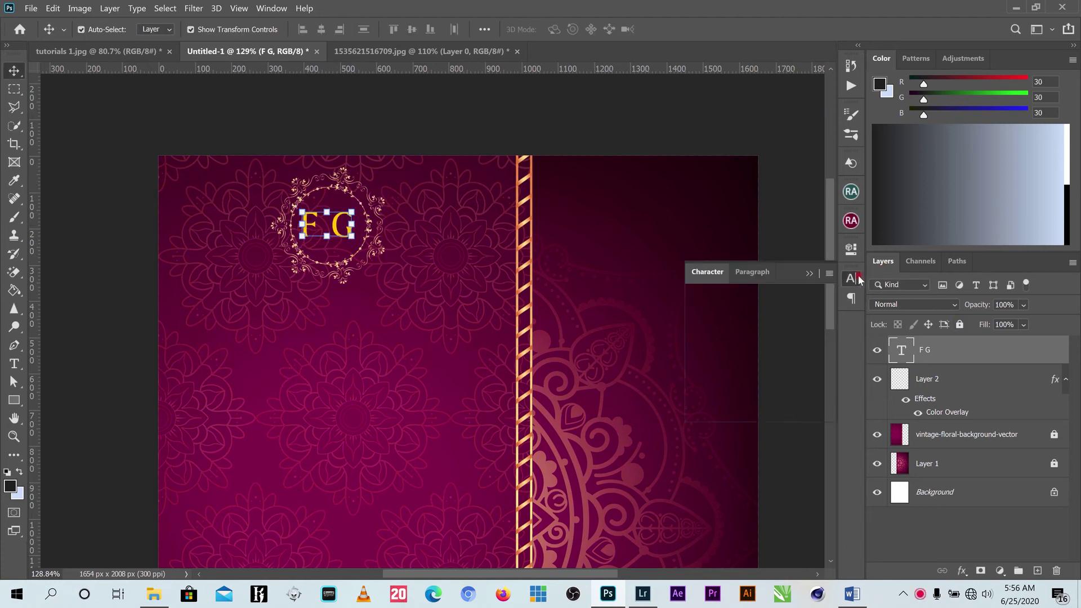
Apply the Motion Picture Personal Use font to the F G monogram, keeping it centred in the ring.
click(770, 300)
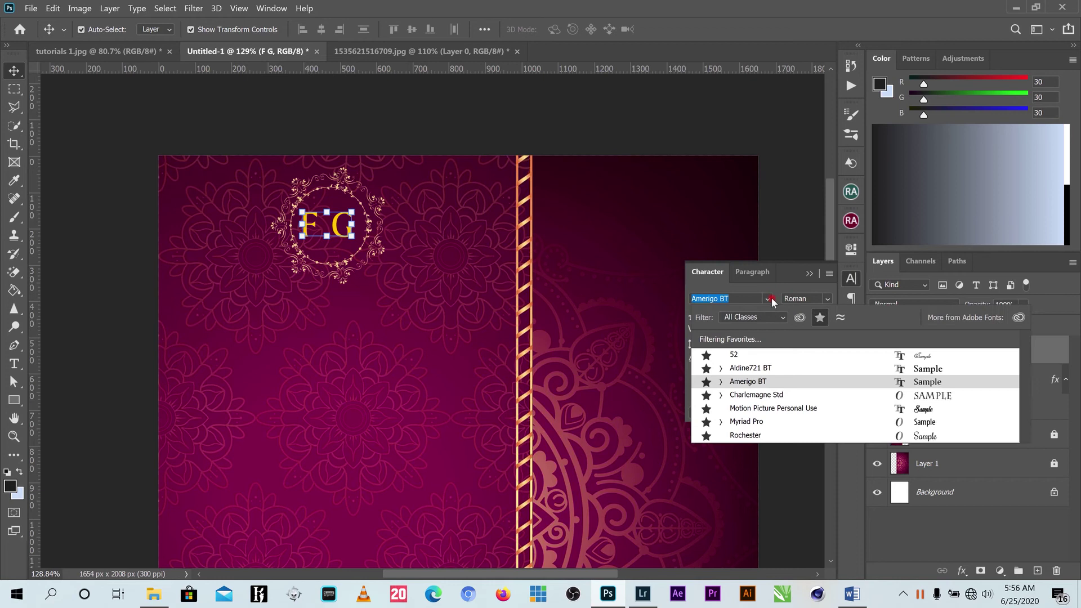
click(764, 408)
key(Return)
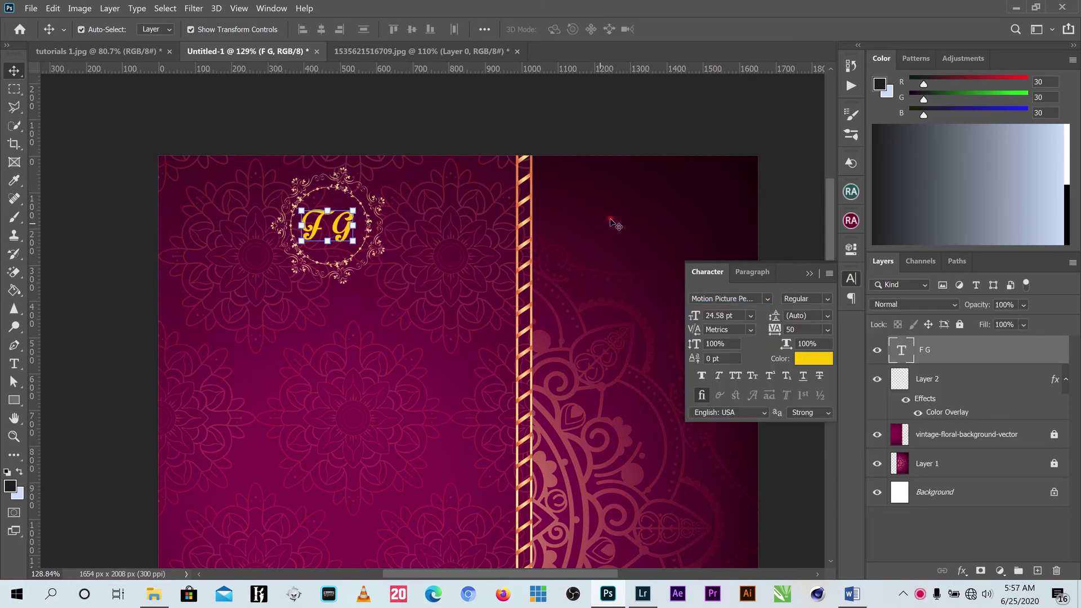
drag(349, 228, 281, 232)
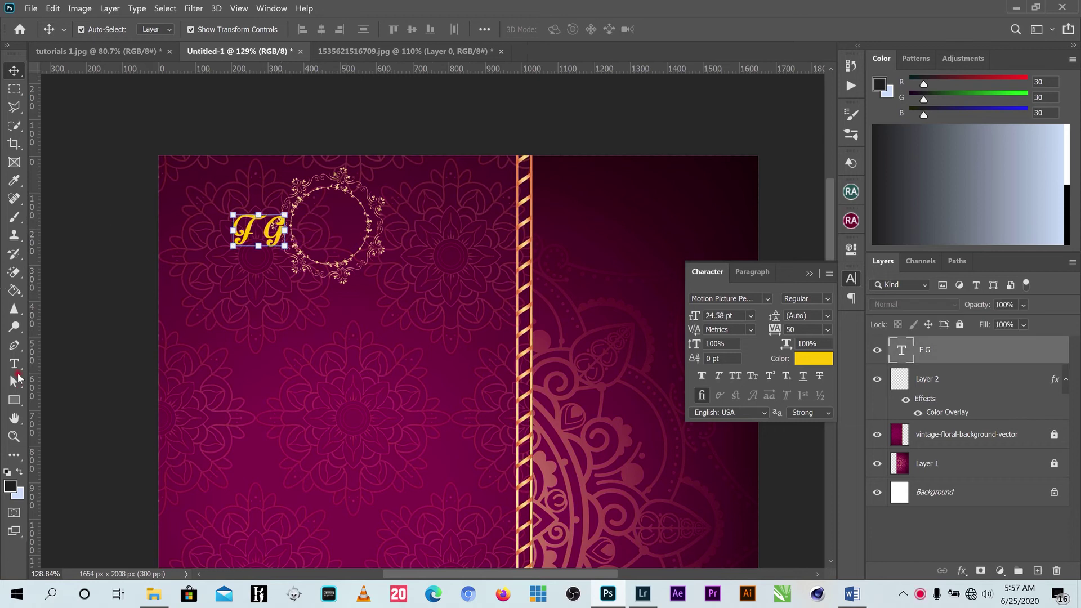
key(t)
key(v)
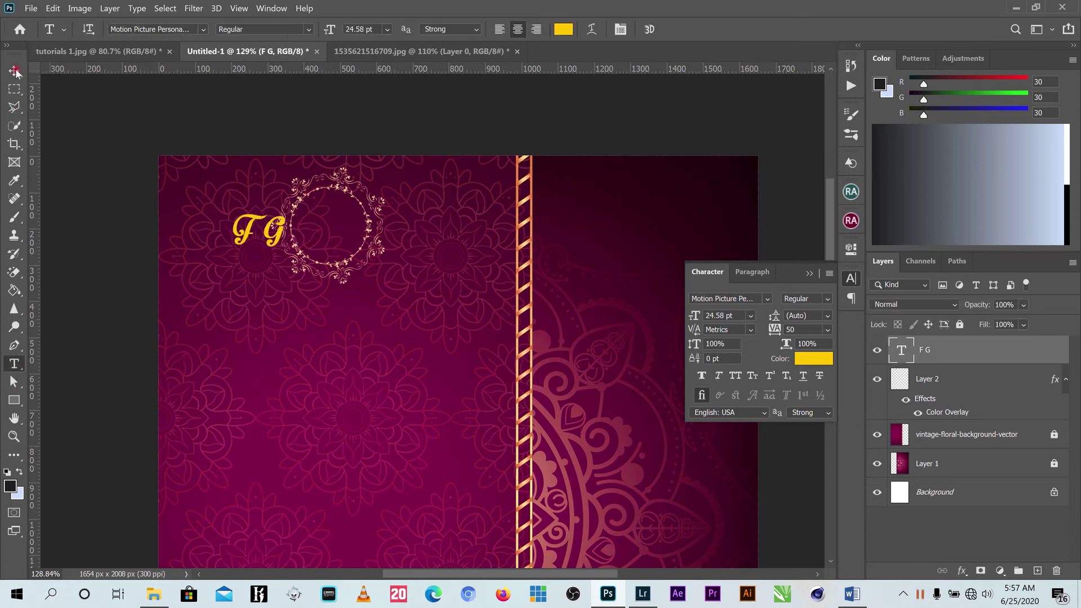
key(ctrl+z)
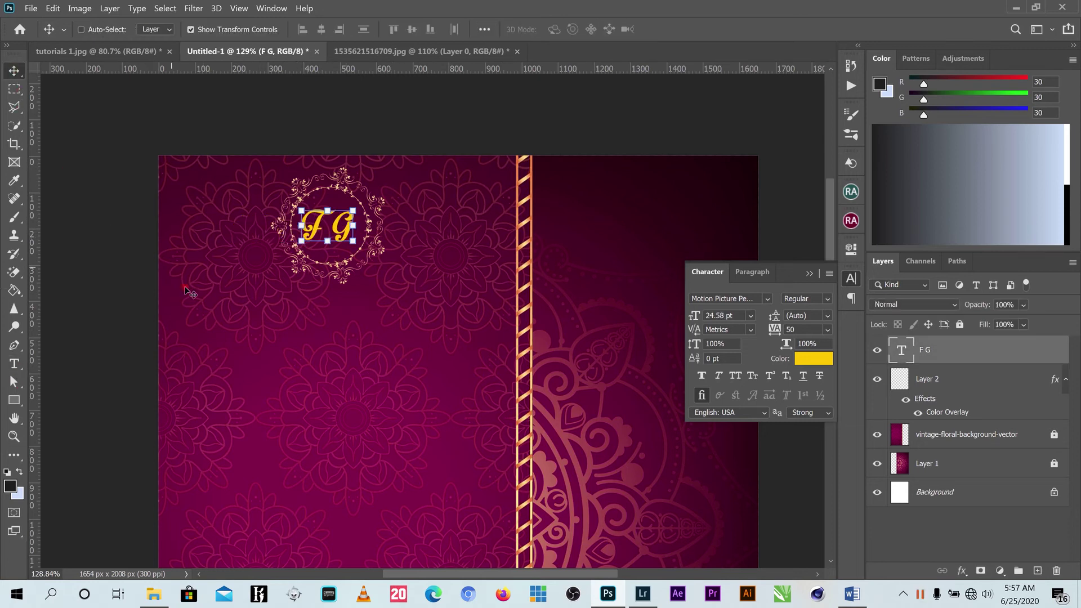
Commit the F G text and place a new text layer below the monogram ring.
click(14, 363)
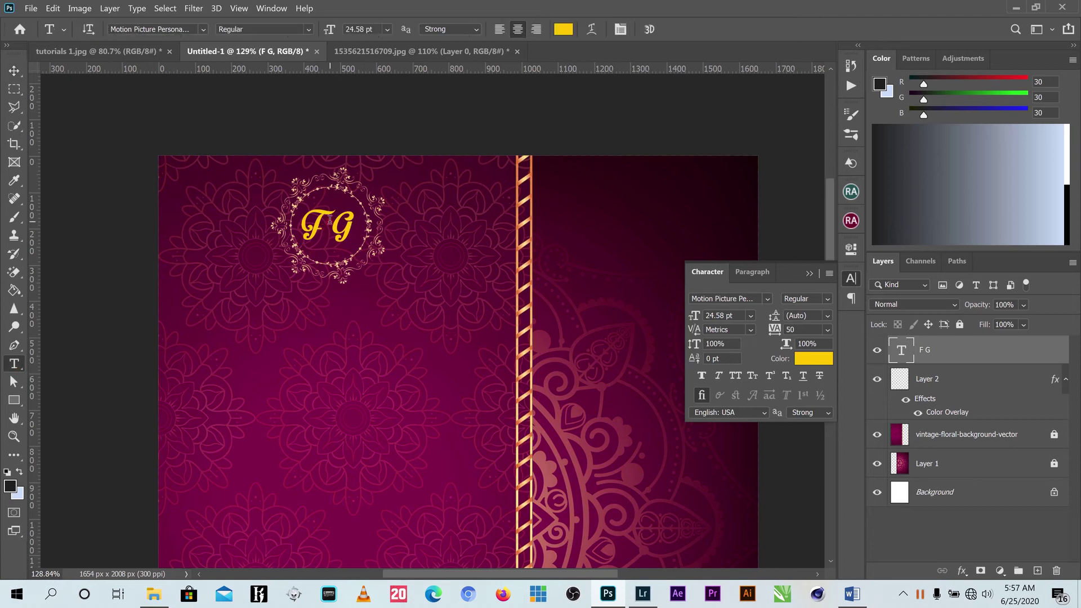
click(332, 236)
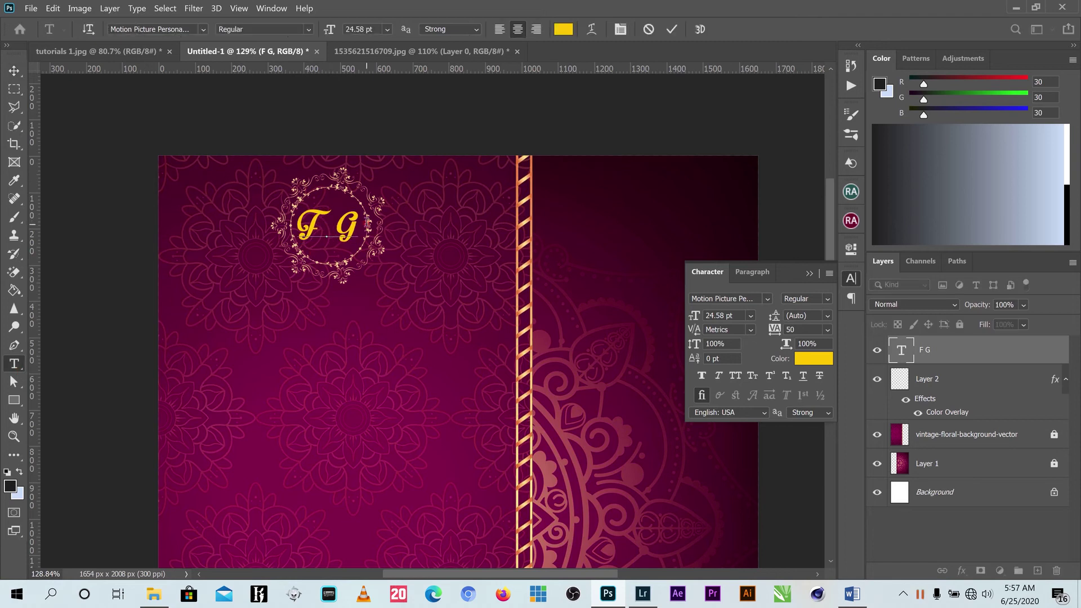
click(671, 28)
click(22, 68)
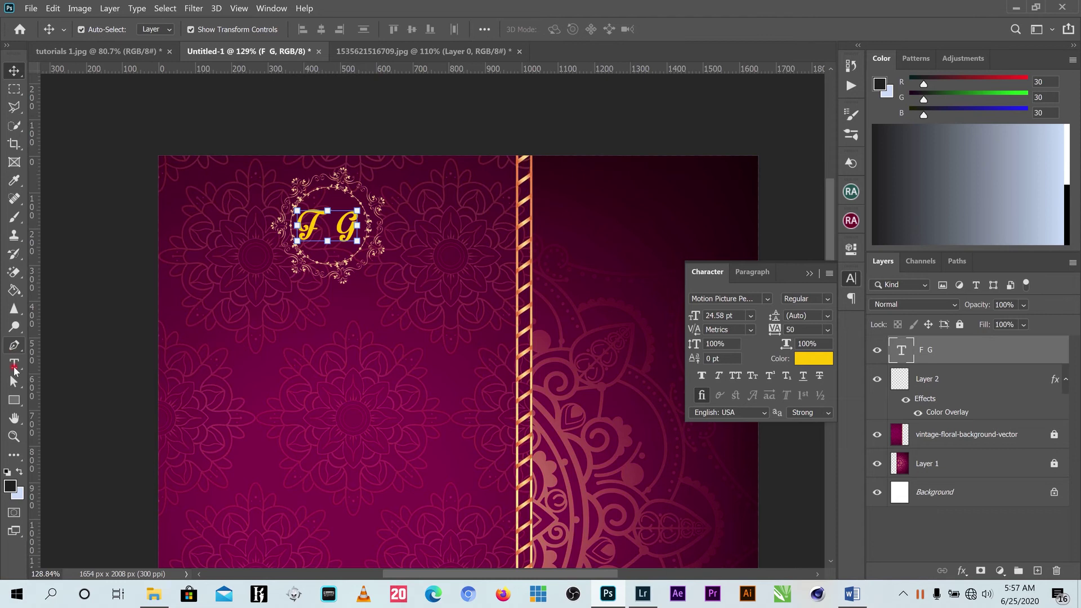
click(14, 365)
click(398, 361)
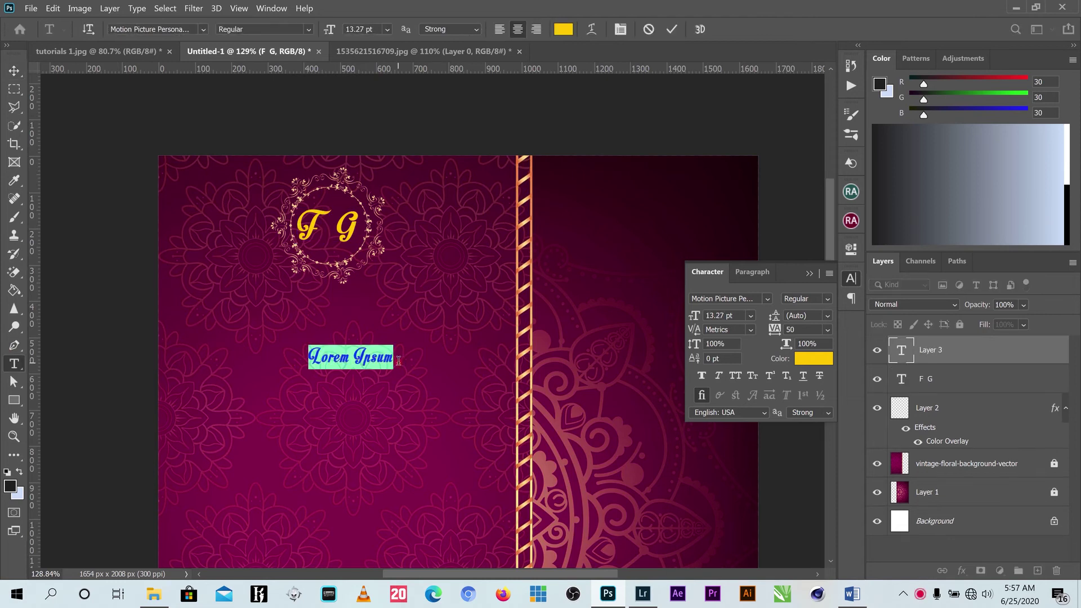
Type an '&' and move it up into the ring between F and G.
click(399, 361)
text(&)
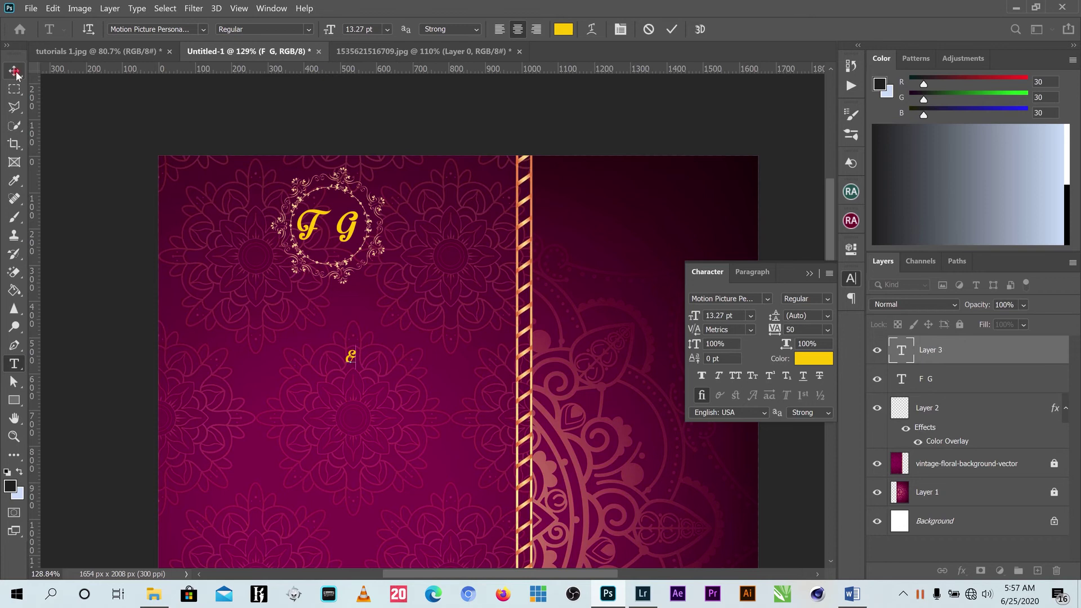
key(ctrl+Return)
key(v)
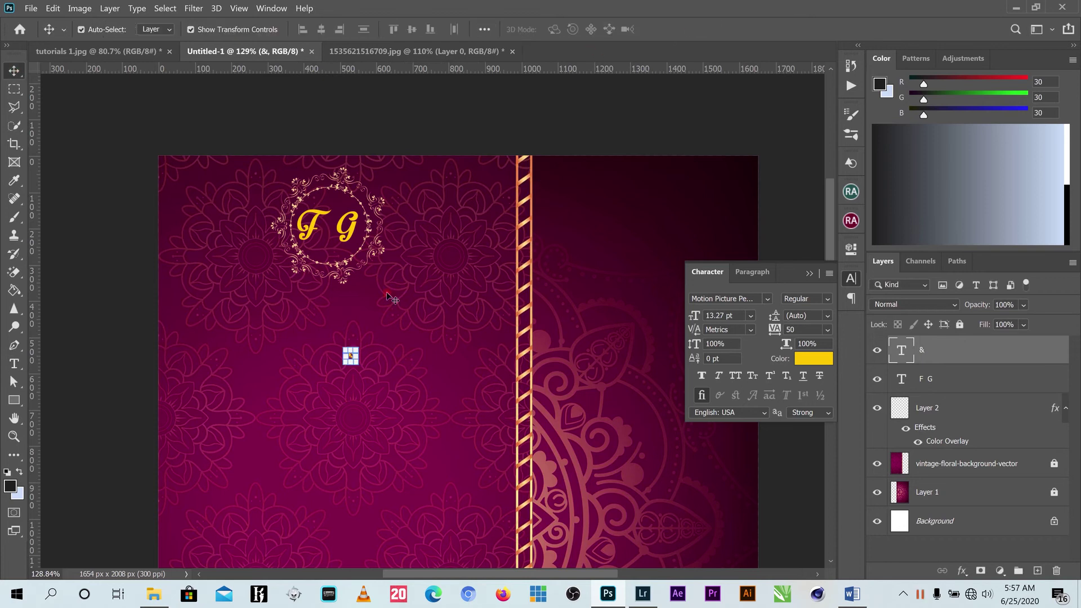
key(ctrl+t)
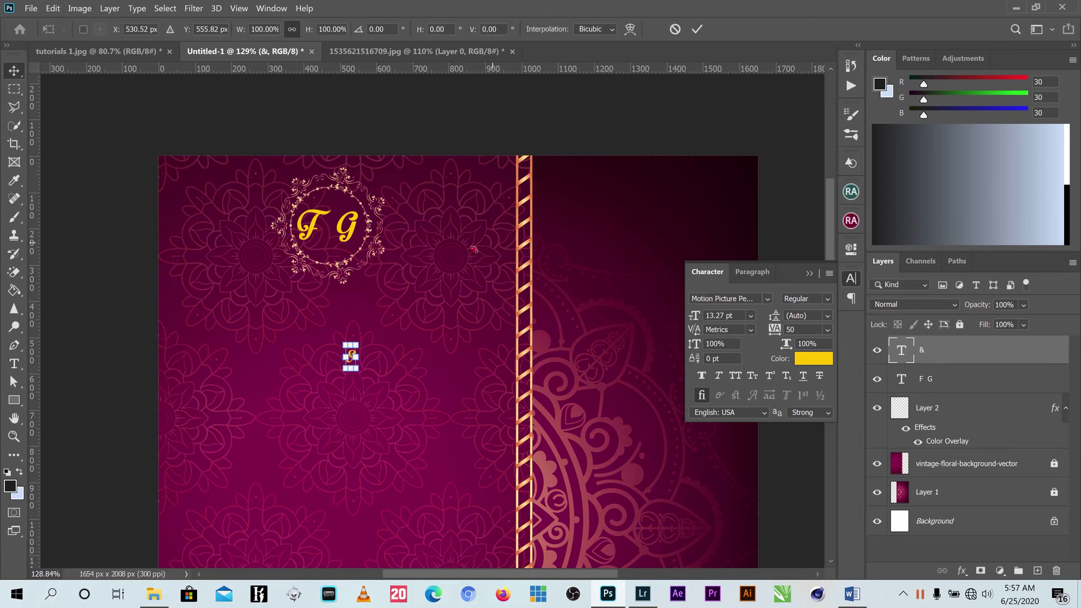
click(696, 29)
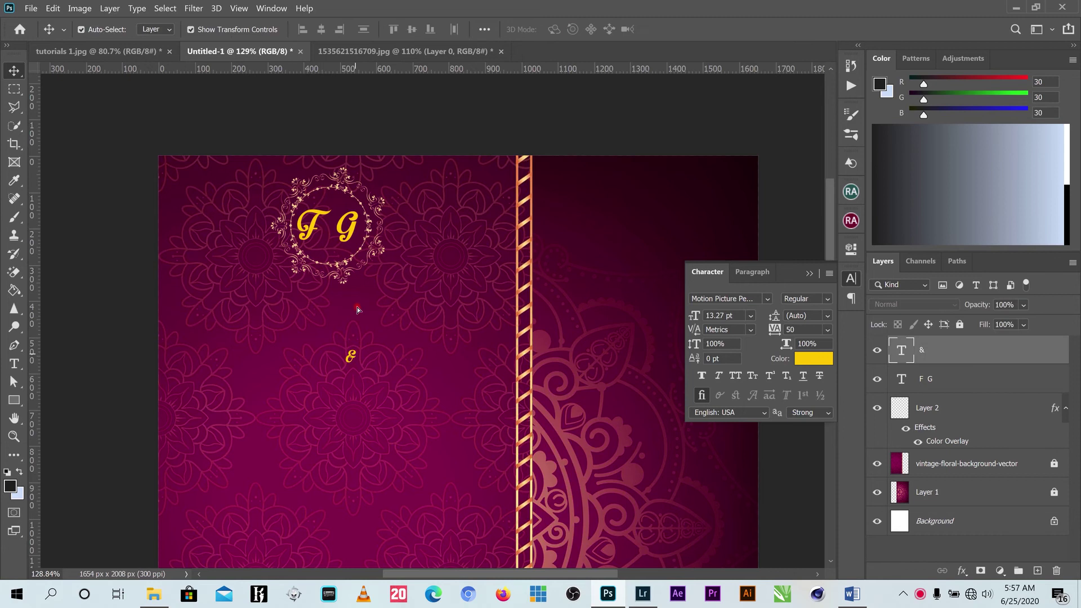
drag(356, 355, 330, 242)
scroll(329, 246, up, 5)
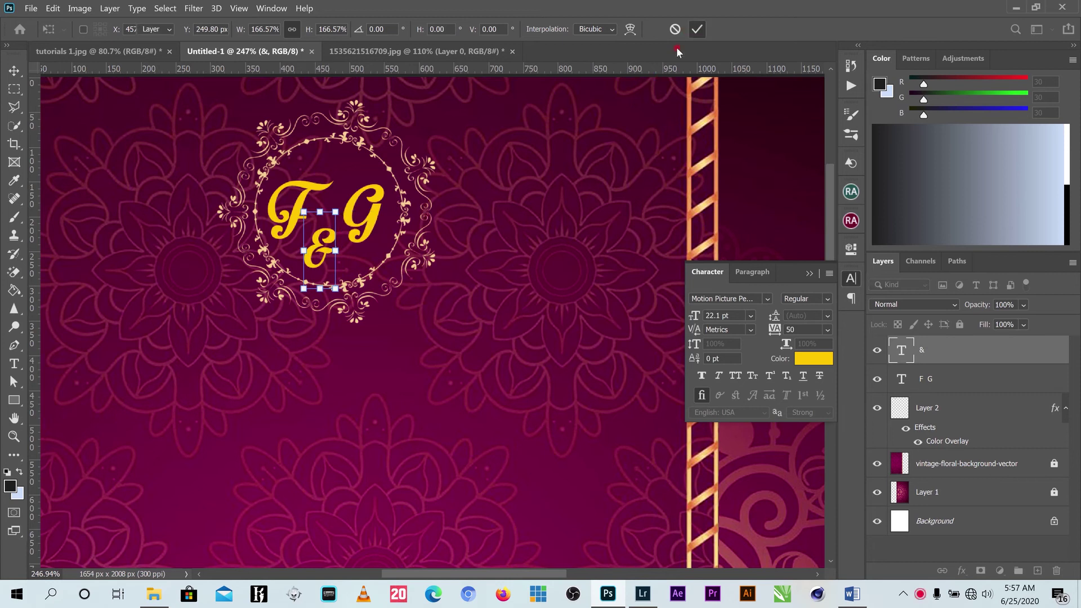
scroll(388, 267, down, 3)
key(Return)
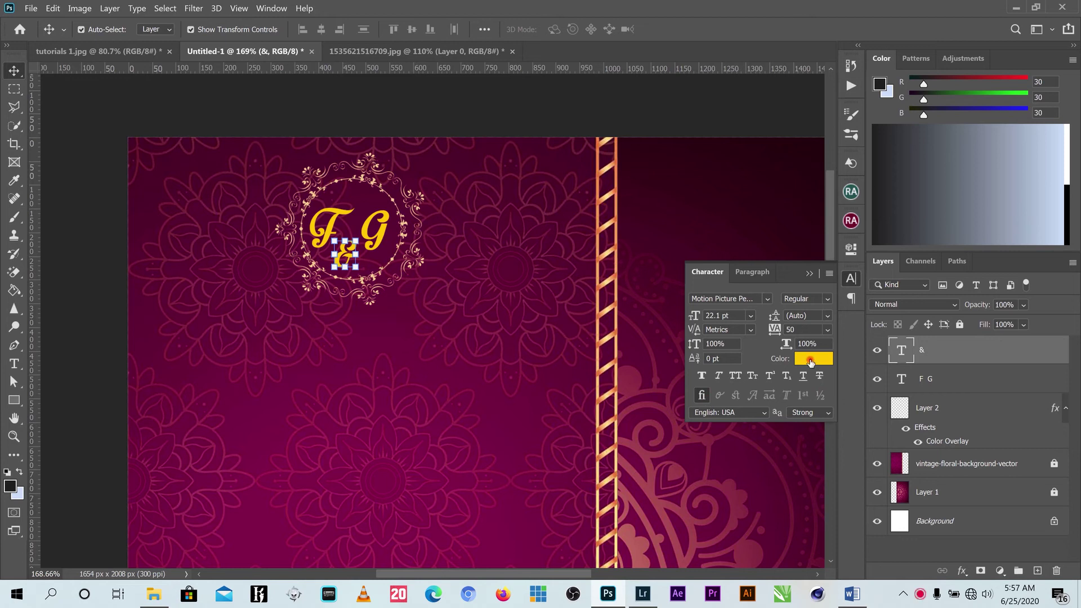
Set the ampersand's font to 52 and bring up its text colour picker.
click(768, 298)
text(52)
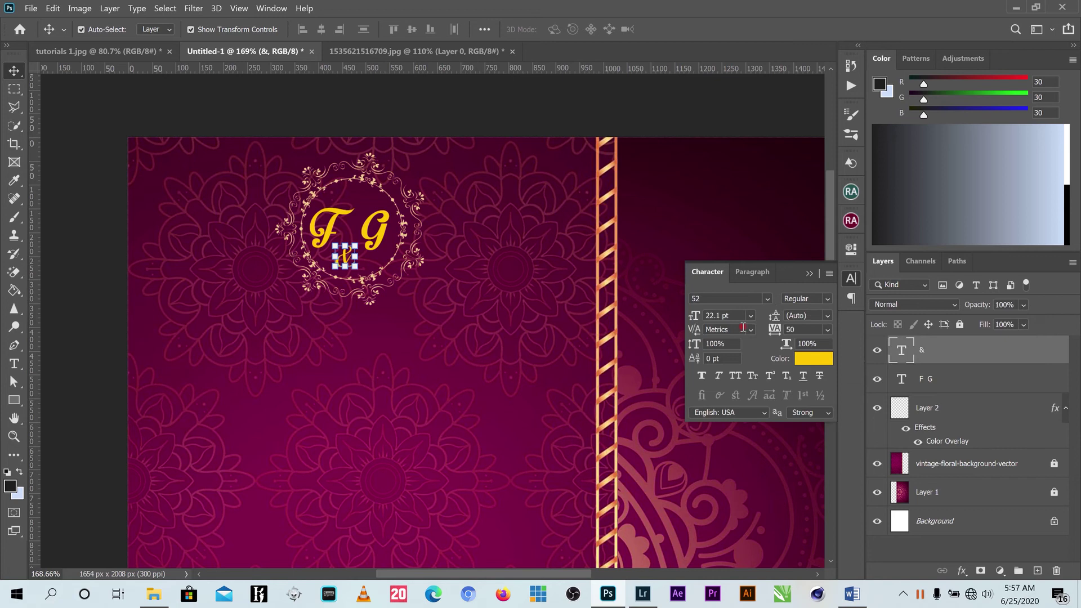
click(805, 356)
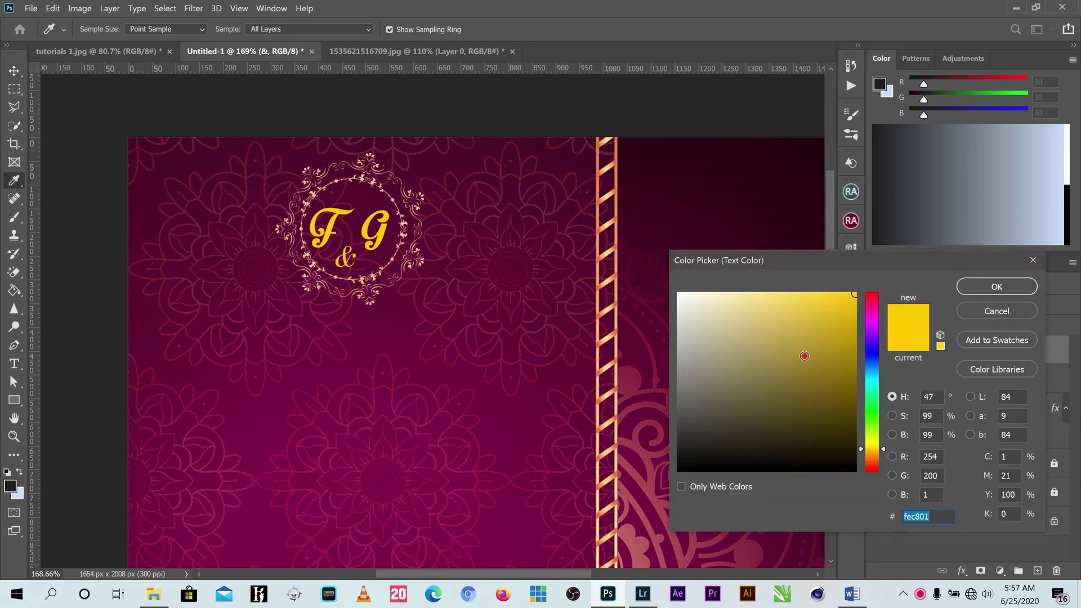
Recolour the ampersand a pale yellow (#fde496).
click(745, 302)
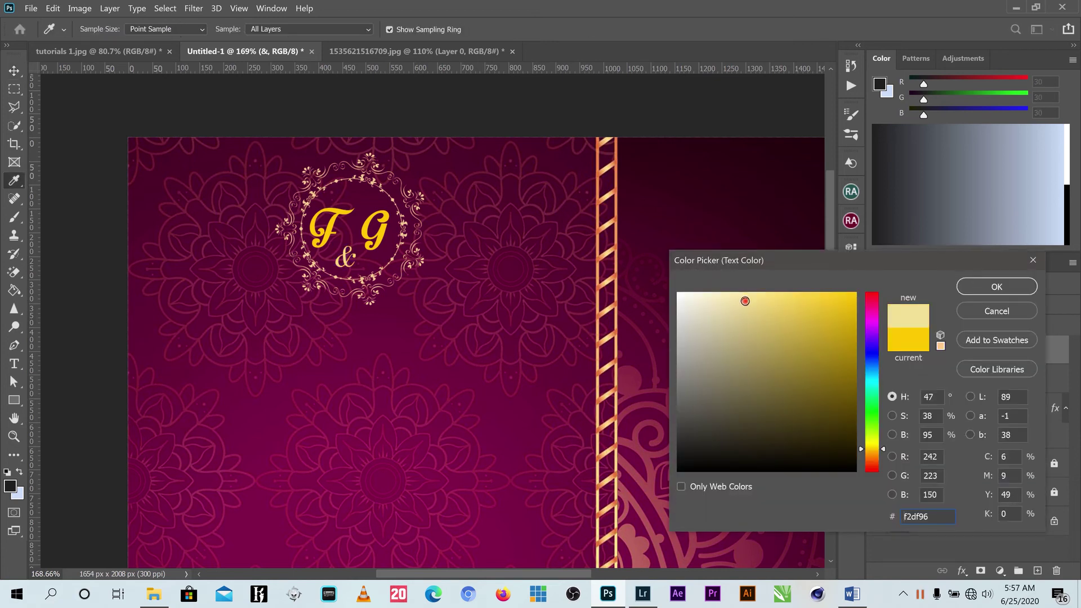
click(752, 299)
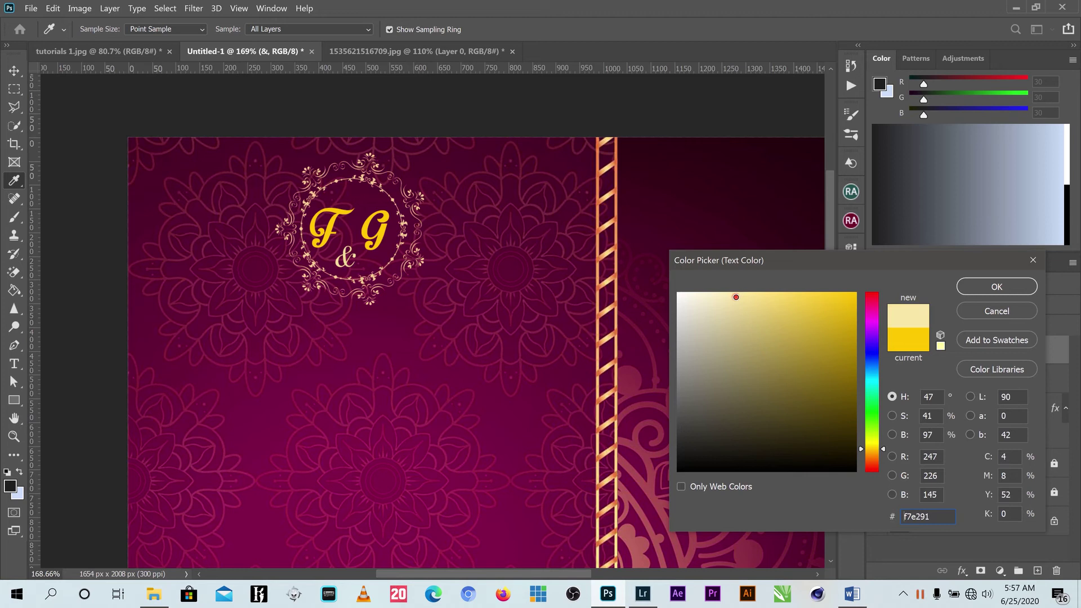
click(735, 297)
click(750, 293)
click(996, 286)
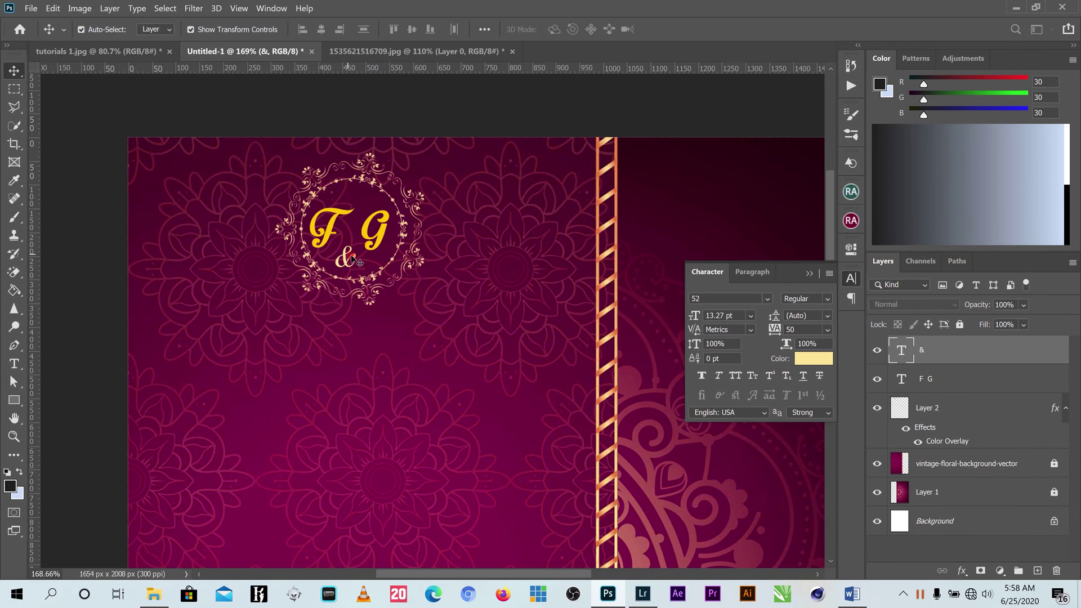
key(ctrl+Return)
key(v)
Enlarge the ampersand to about 112% within the ring.
key(ctrl+t)
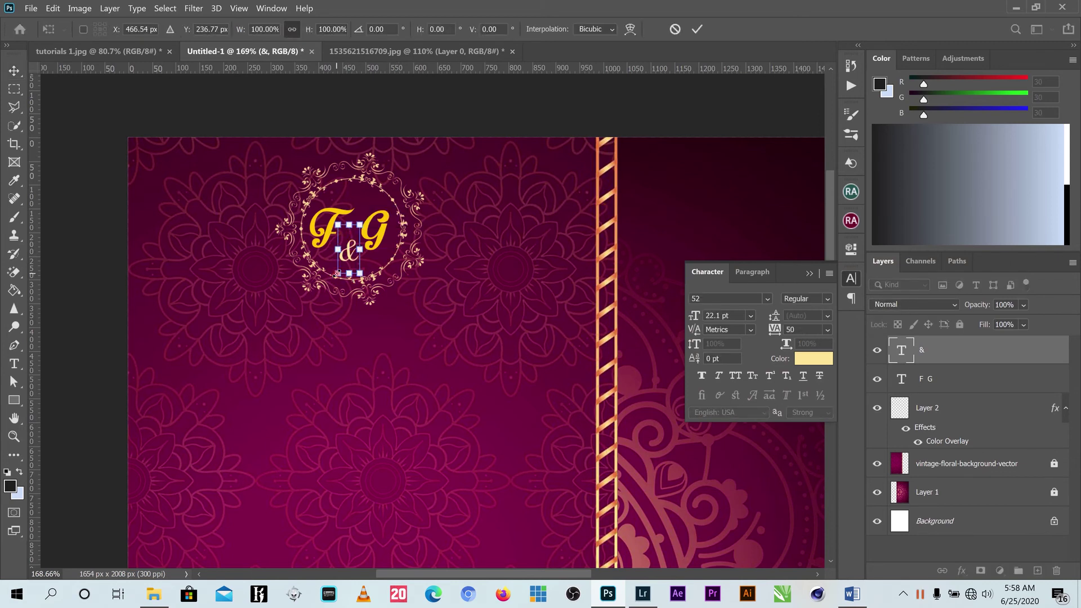
drag(337, 274, 335, 279)
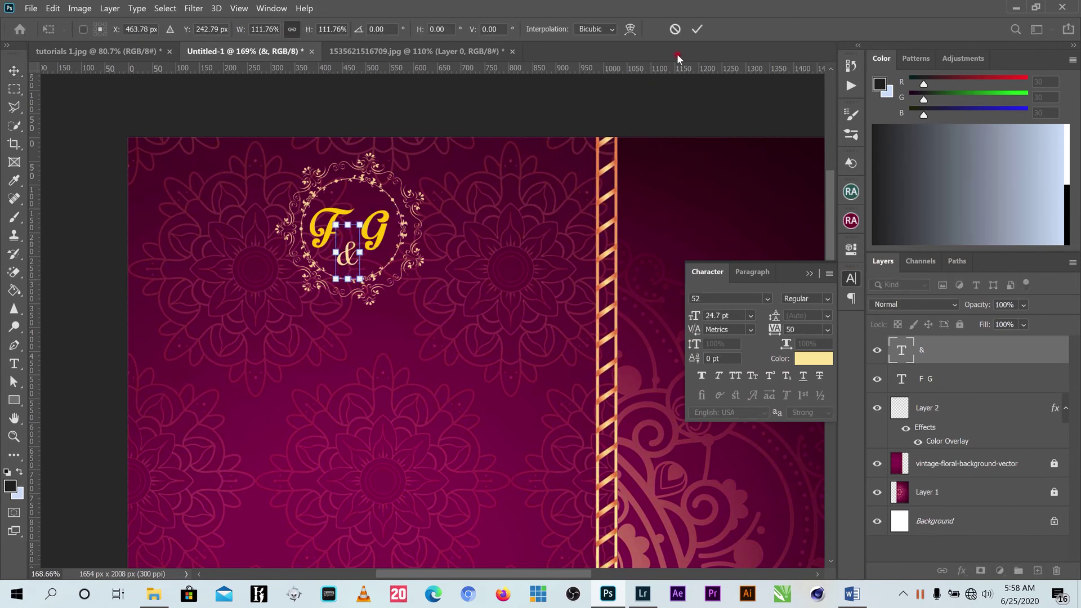
click(697, 29)
scroll(477, 227, down, 3)
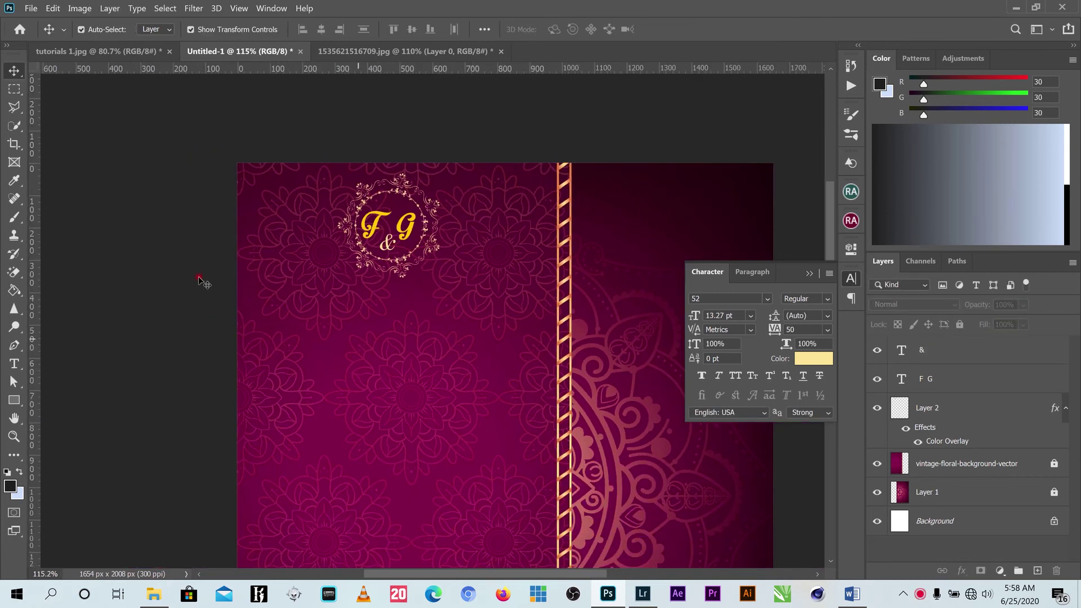
Type 'The families of' and centre it below the monogram.
click(23, 365)
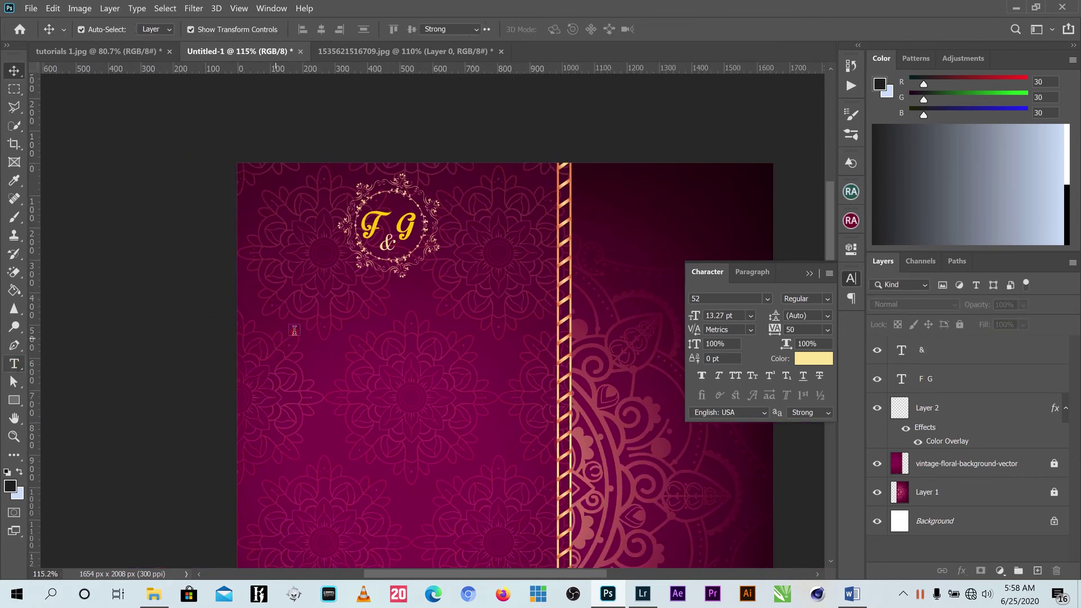
click(479, 366)
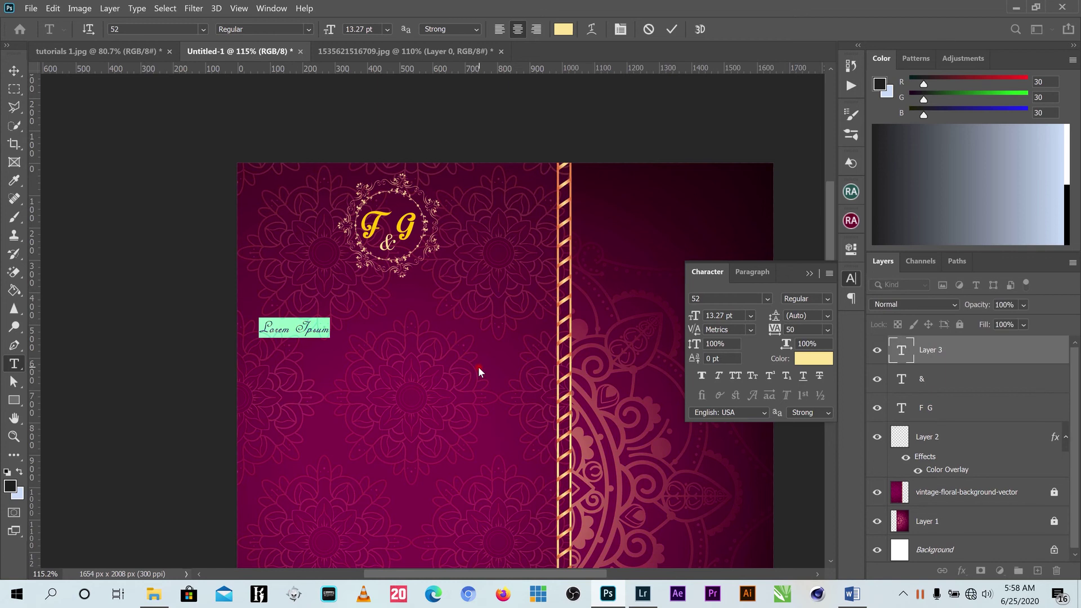
text(tHE)
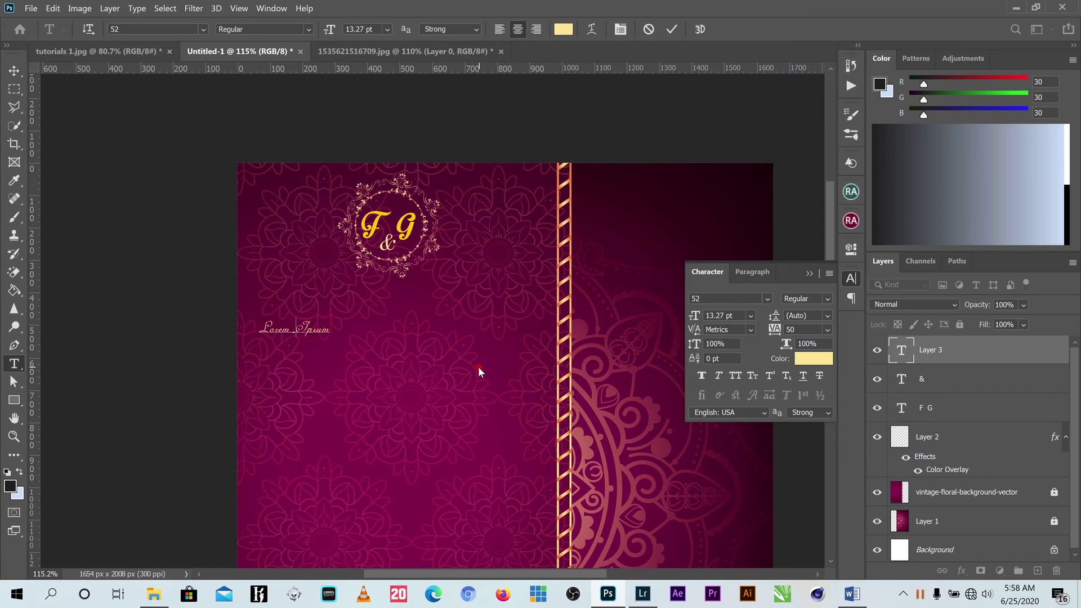
key(BackSpace)
key(BackSpace)
key(BackSpace)
key(BackSpace)
text(The families of)
click(671, 31)
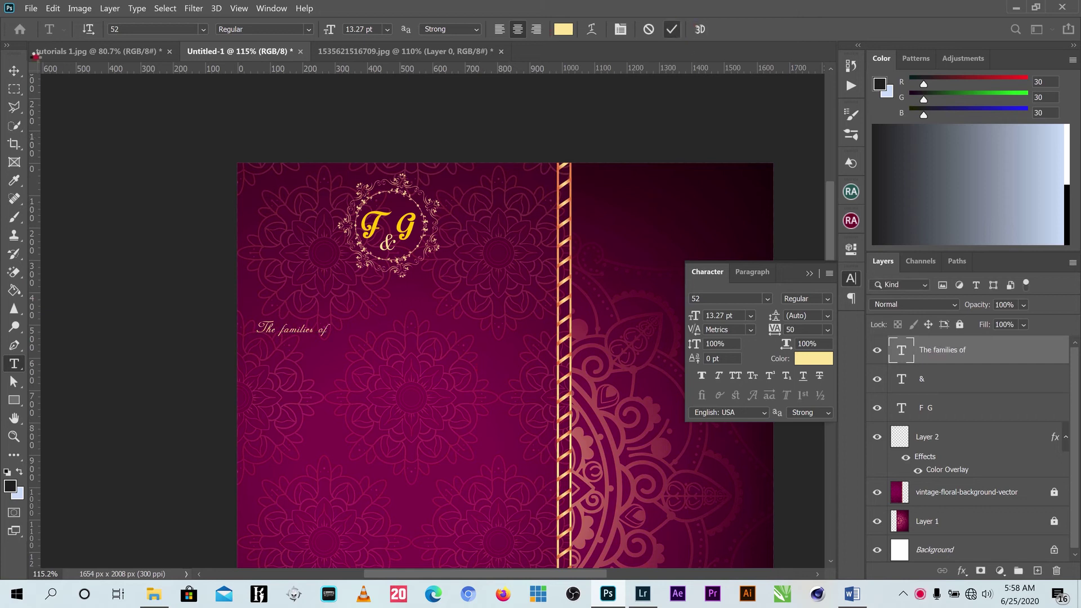
click(14, 70)
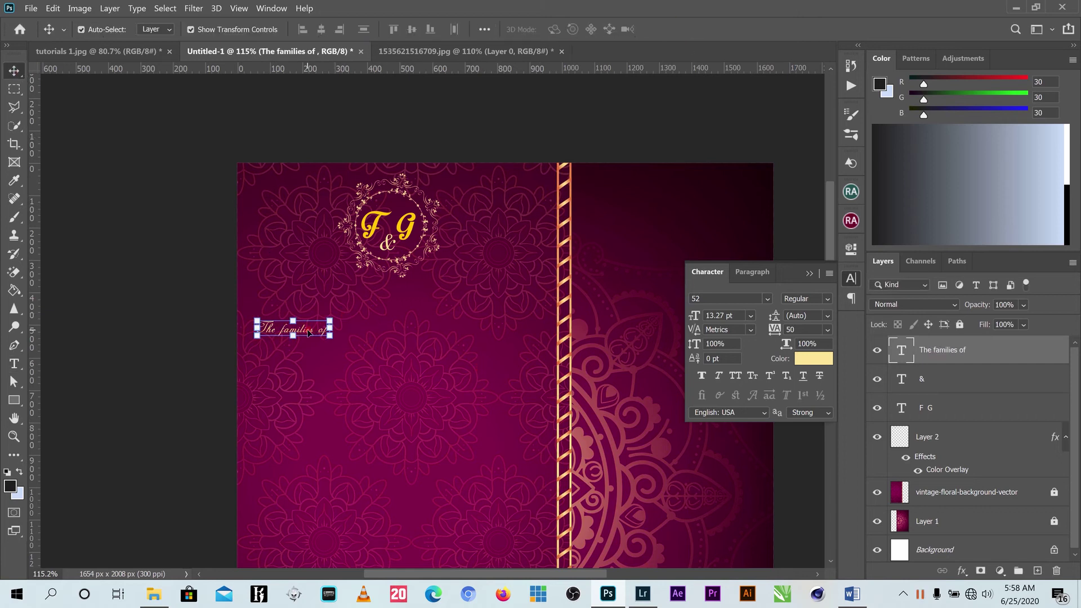
drag(309, 332, 388, 304)
Set 'The families of' in Amerigo BT and shrink it to 62.34% (11.11 pt).
click(696, 30)
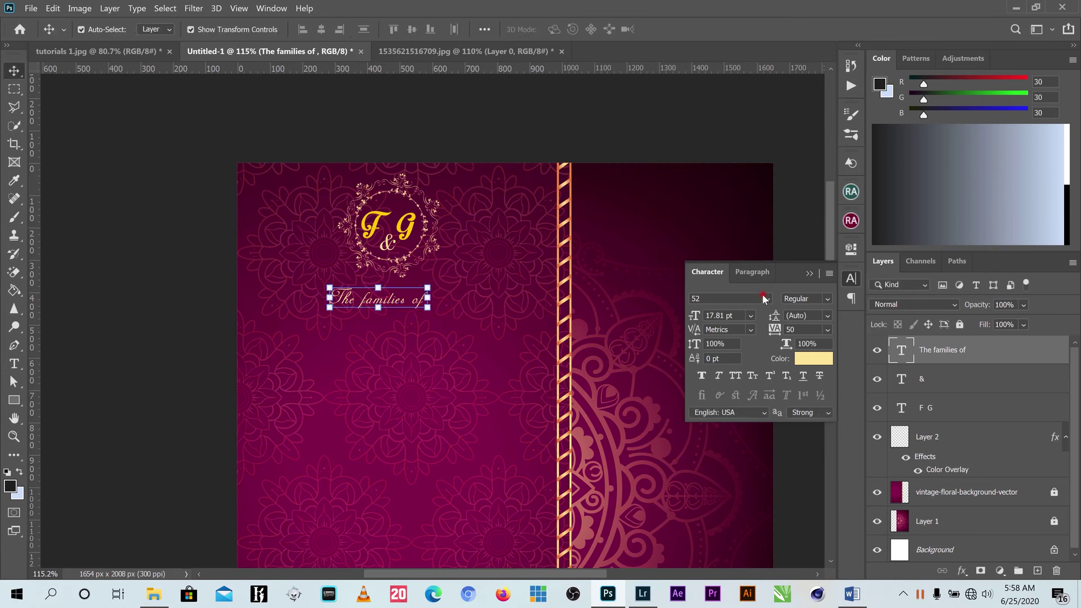
click(765, 299)
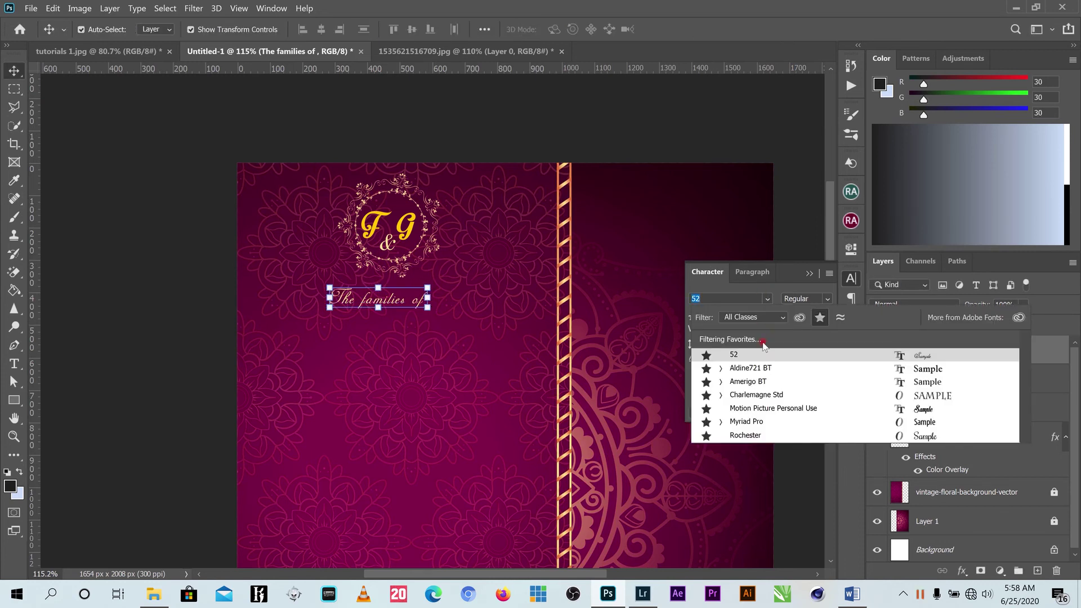
click(757, 381)
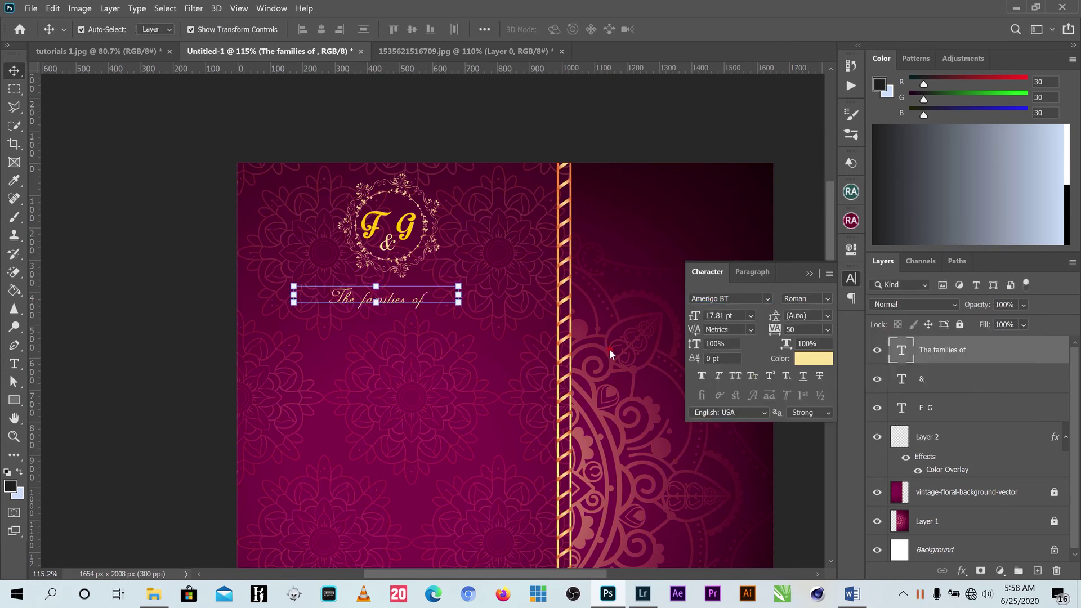
click(461, 288)
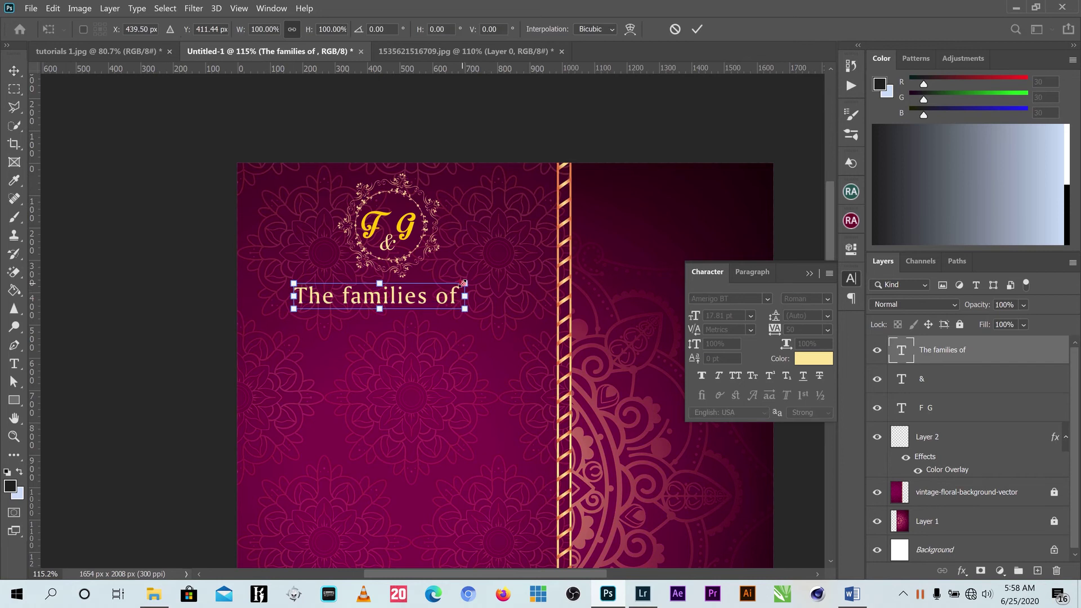
drag(459, 287, 404, 295)
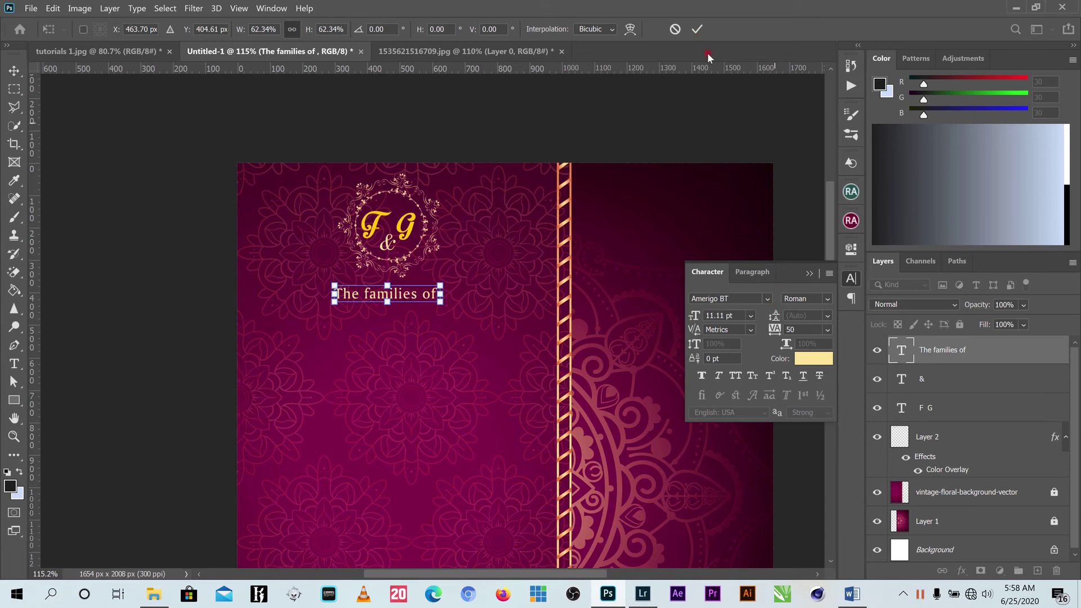
click(697, 29)
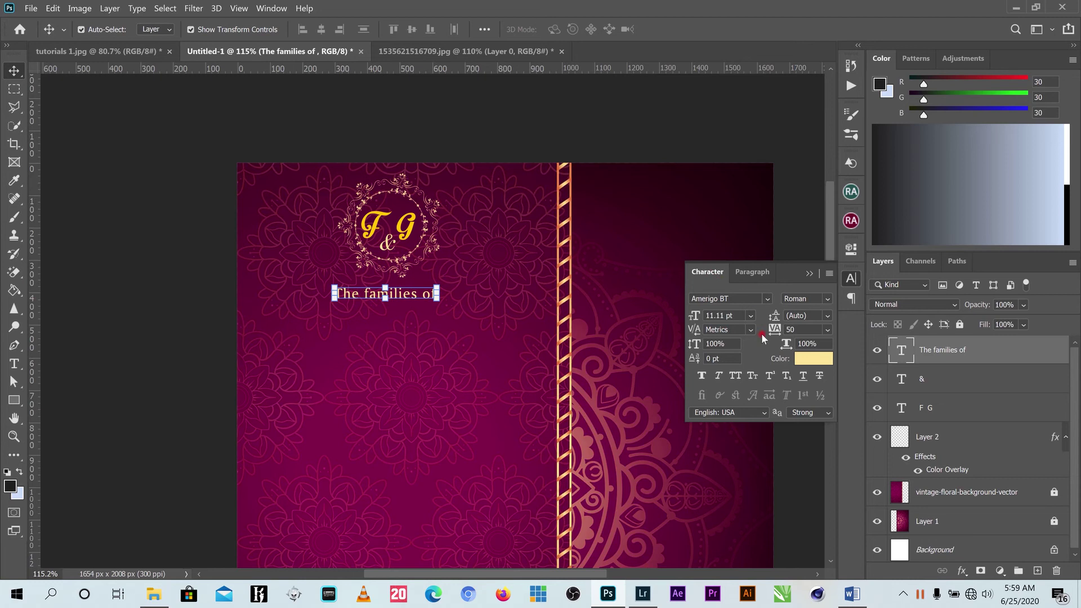
Colour 'The families of' with the gold sampled from the monogram 'G' (#fec801).
click(272, 8)
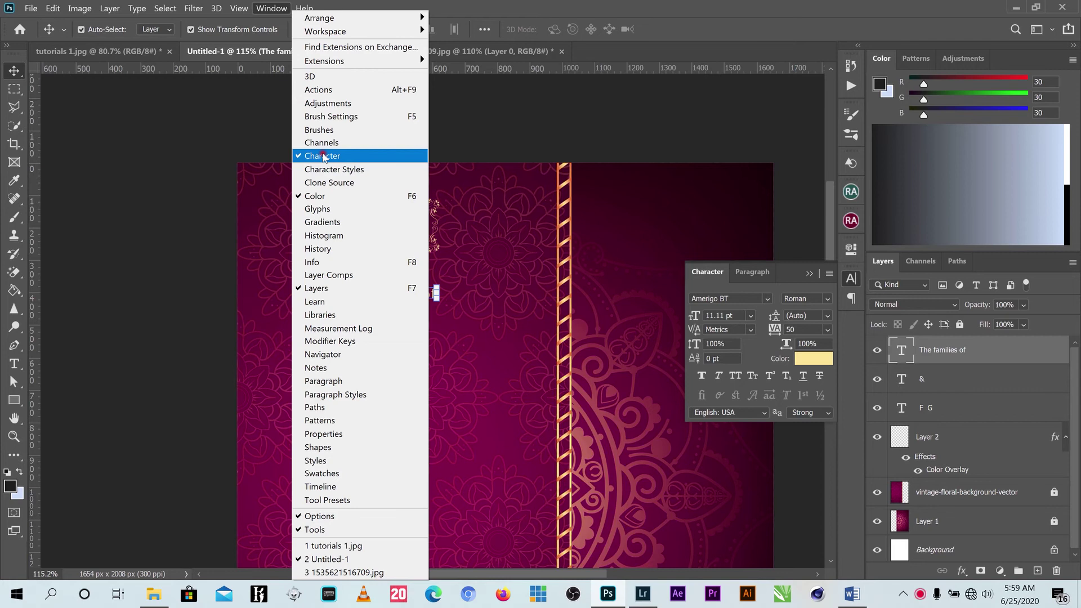
click(786, 273)
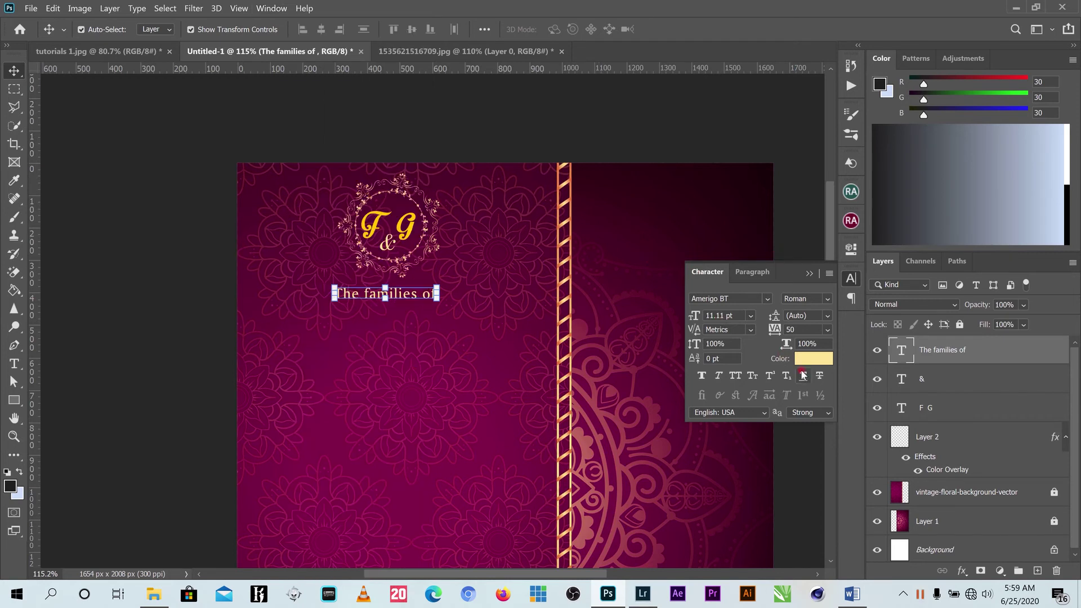
click(820, 360)
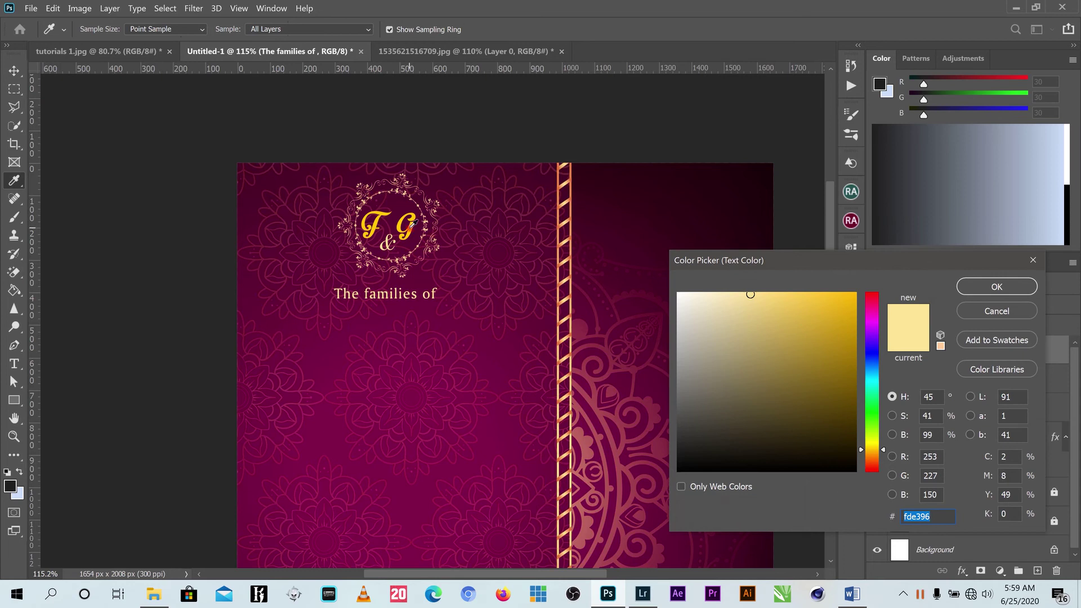
click(412, 223)
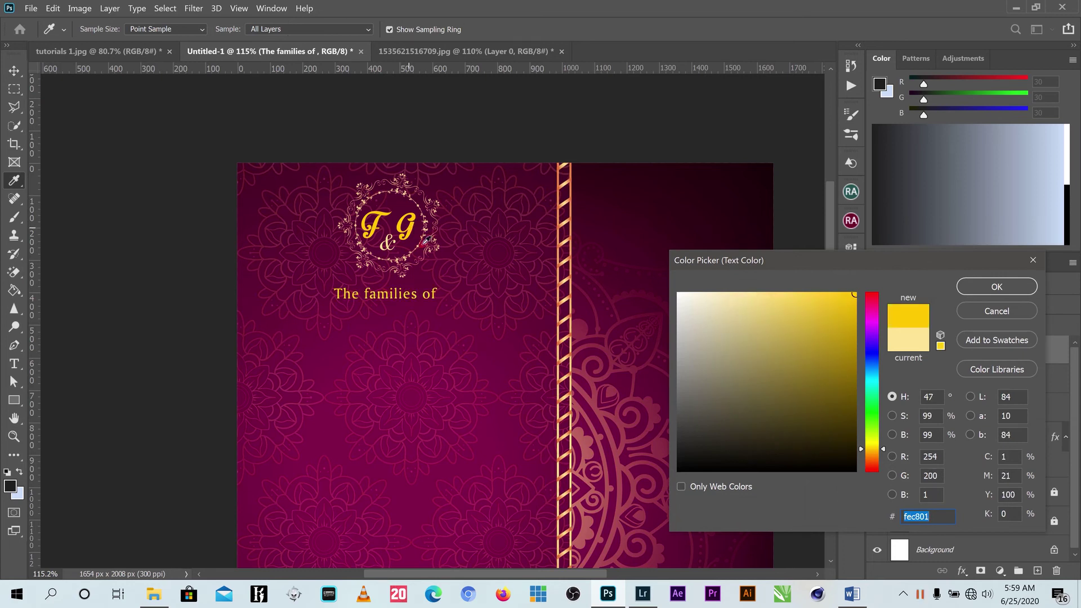
click(994, 287)
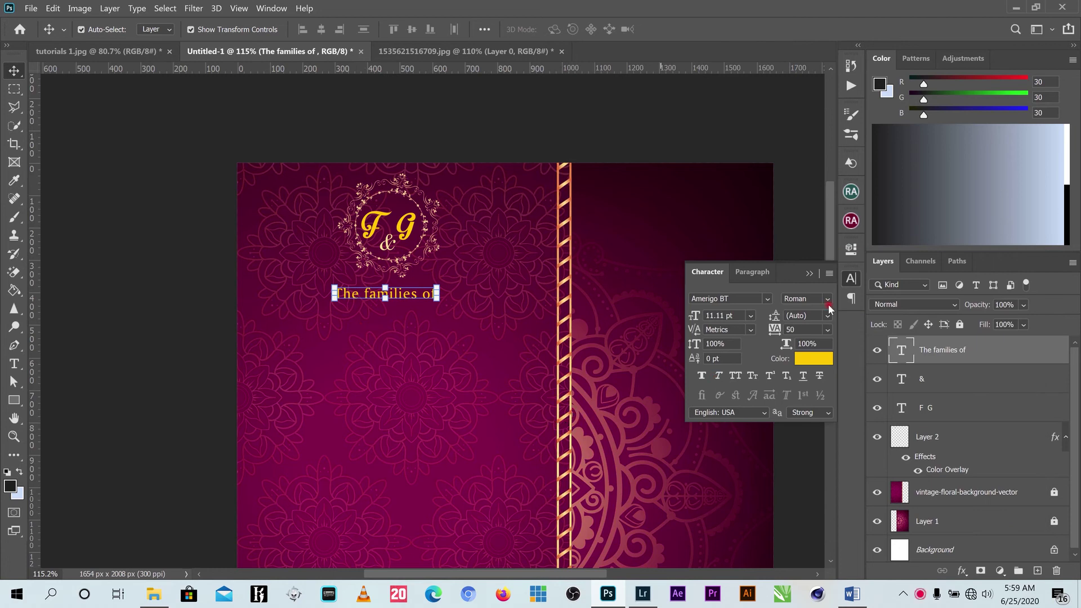
click(810, 274)
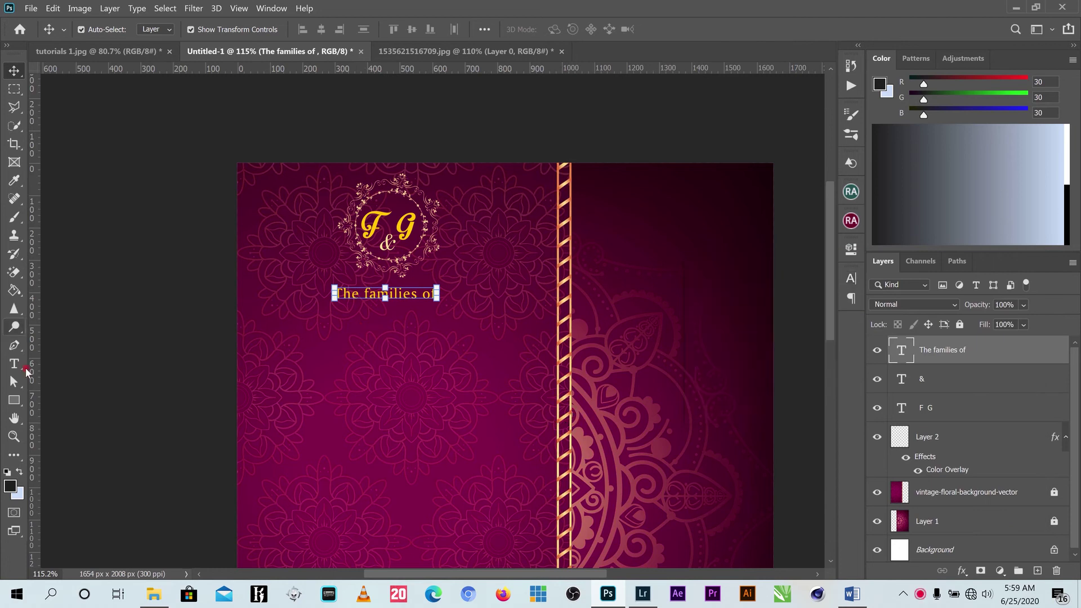
Type the two family surnames and centre the line under 'The families of'.
click(14, 363)
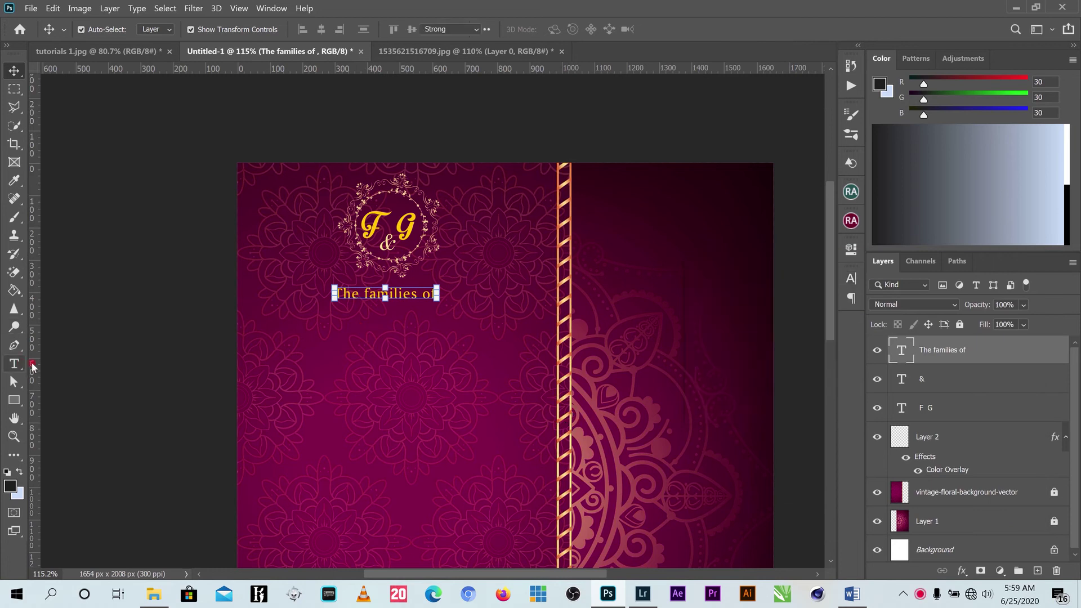
click(288, 363)
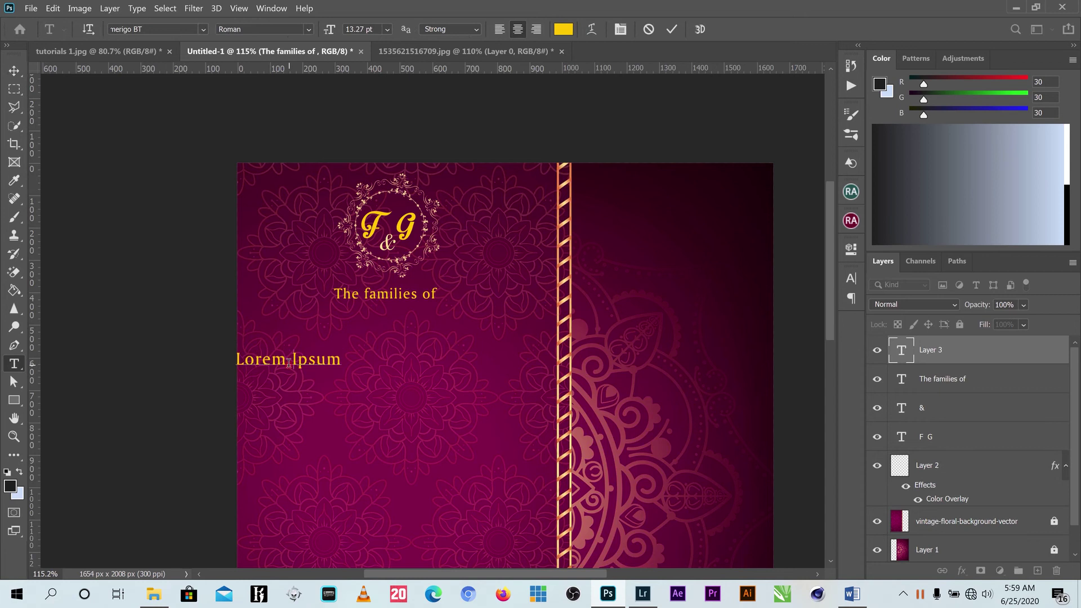
key(BackSpace)
key(BackSpace)
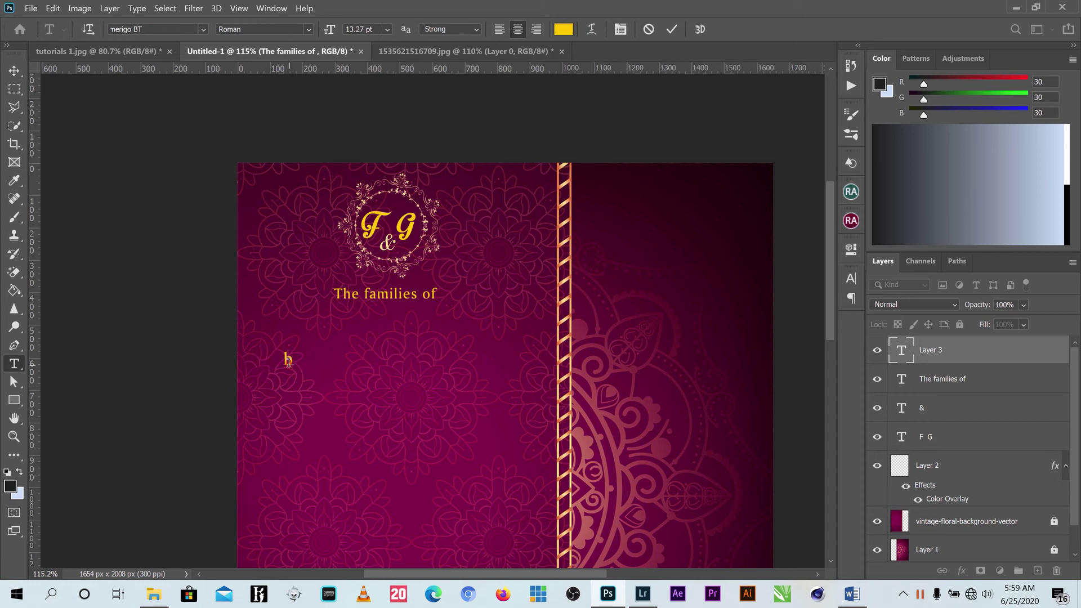
key(BackSpace)
key(BackSpace)
key(BackSpace)
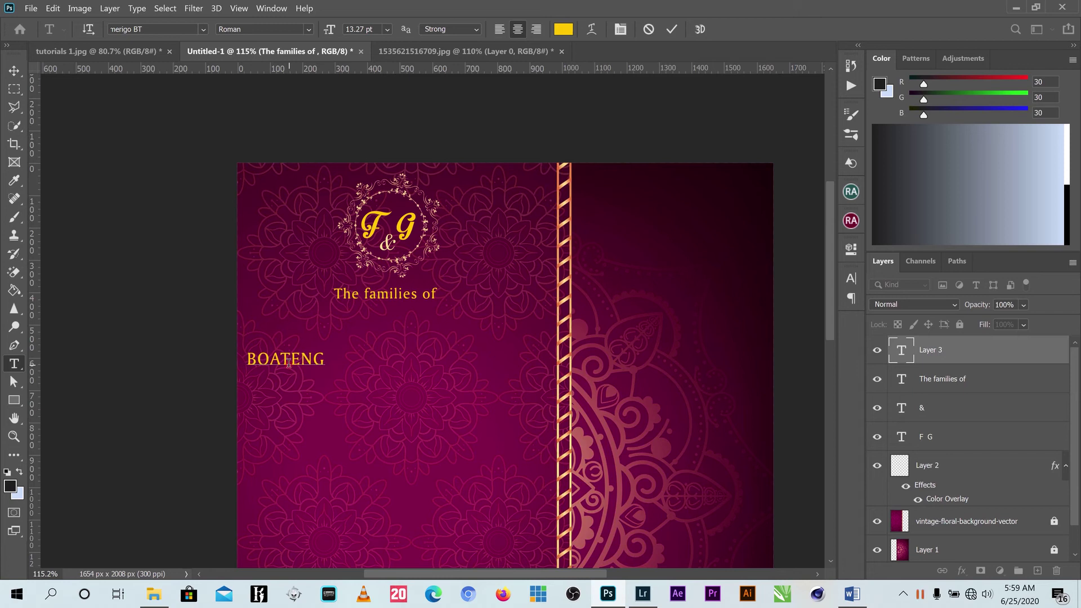
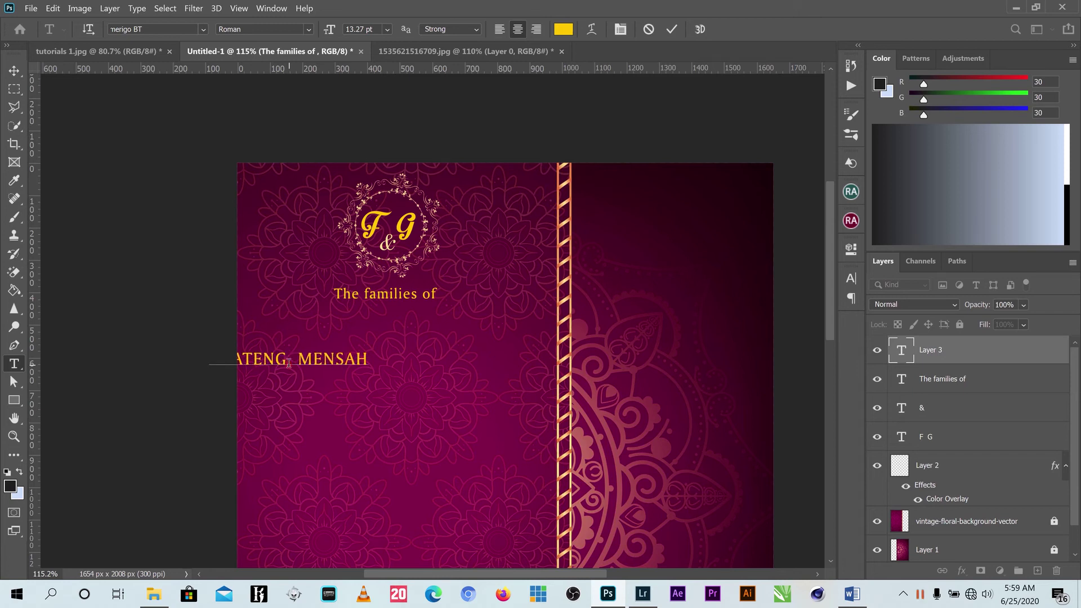
click(671, 28)
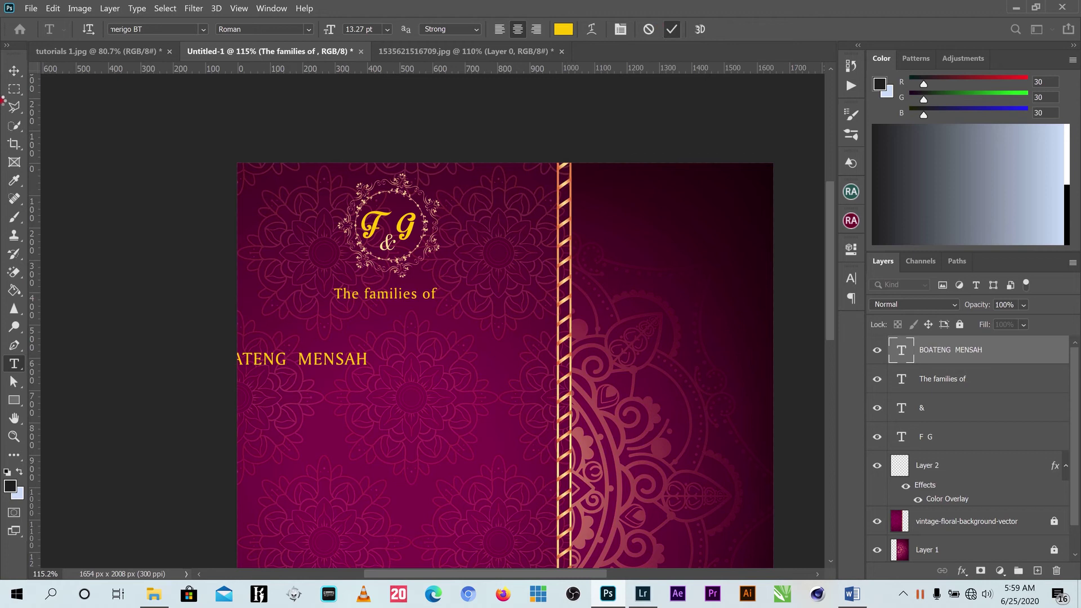
key(v)
drag(325, 367, 383, 344)
Widen the gap between the two surnames and nudge the line up and right.
click(12, 364)
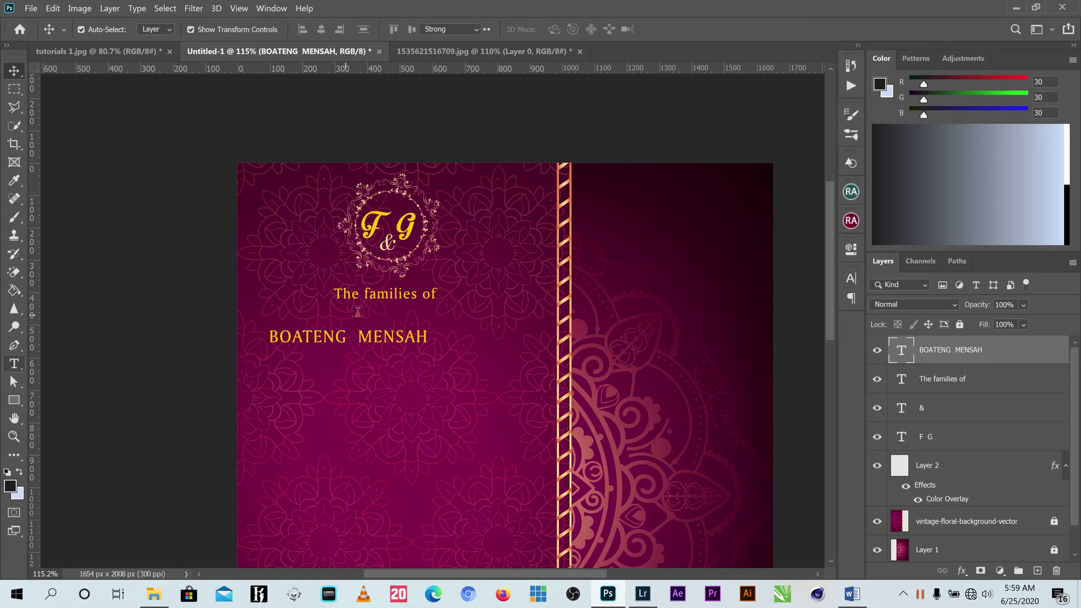
click(349, 335)
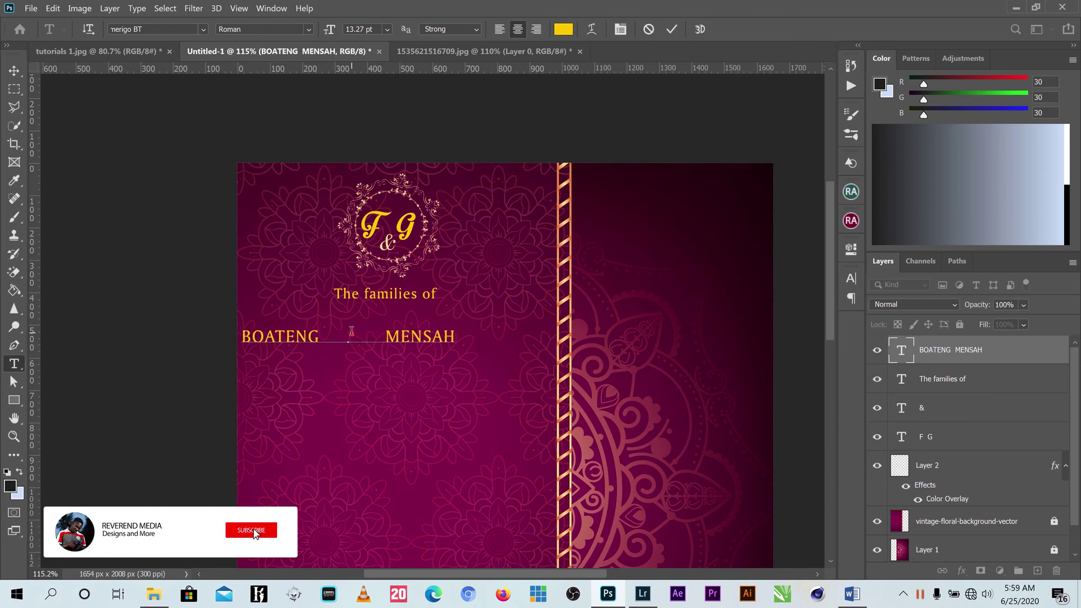
click(15, 70)
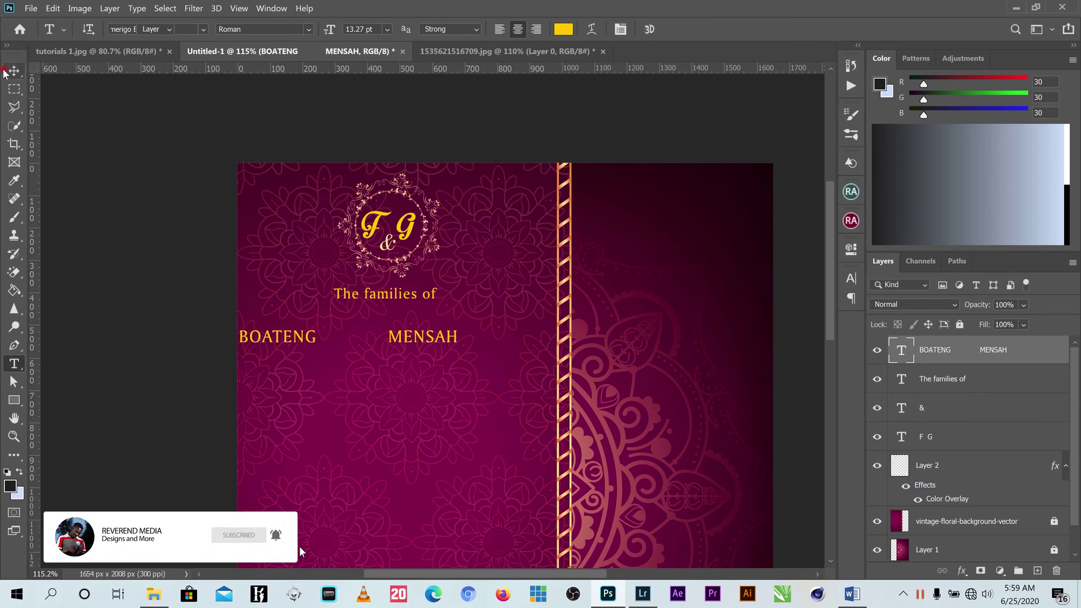
drag(433, 331, 472, 317)
scroll(484, 347, down, 1)
scroll(484, 347, down, 1)
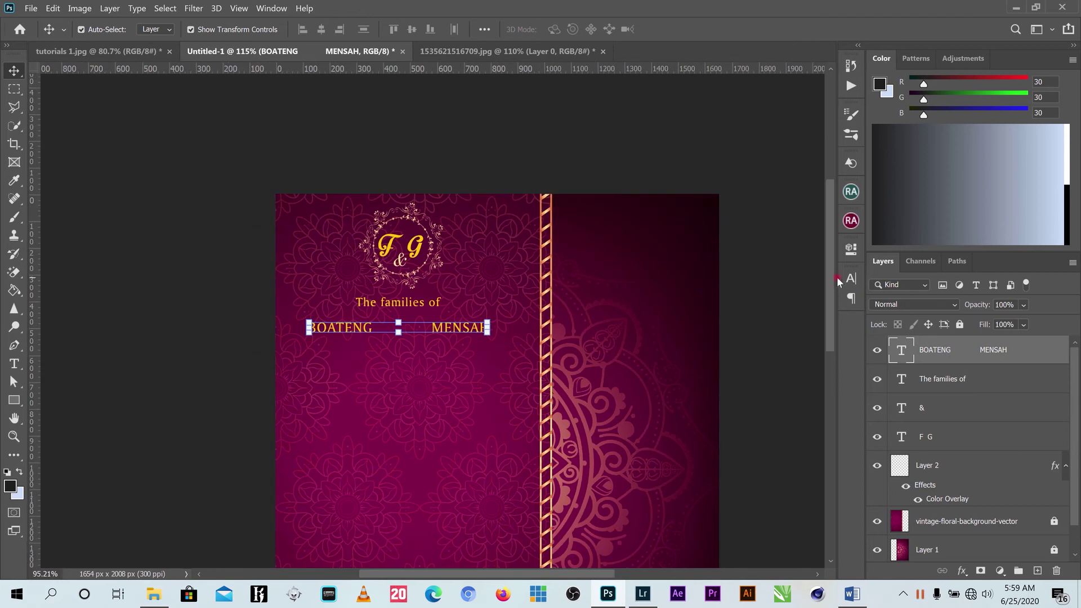
Make the surname line white (#ffffff) and nudge it slightly upward.
click(851, 278)
click(806, 355)
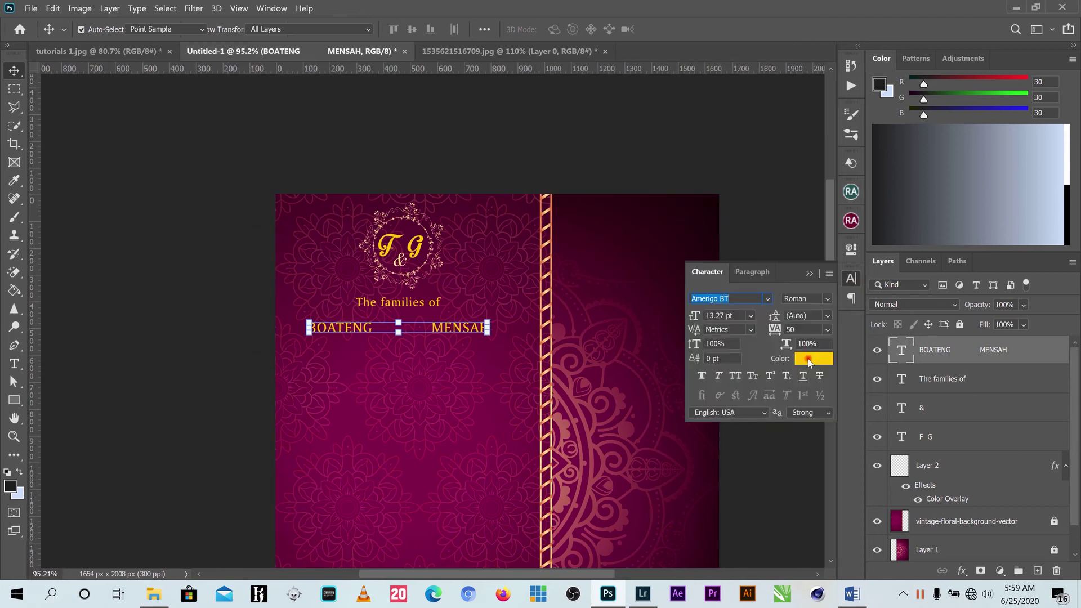
text(ffffff)
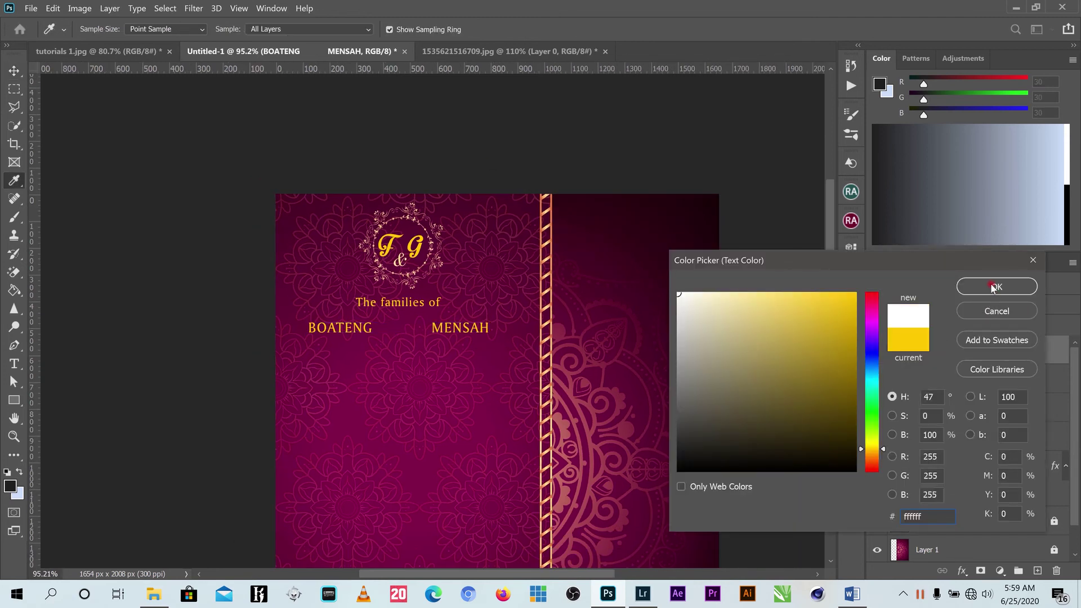
click(993, 287)
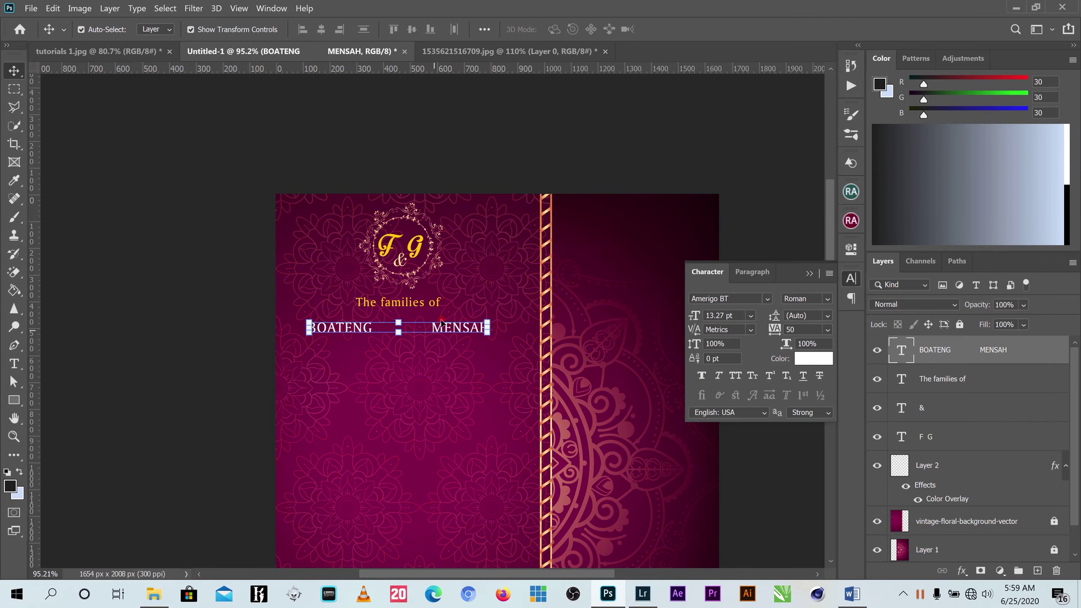
drag(450, 332, 450, 326)
click(566, 185)
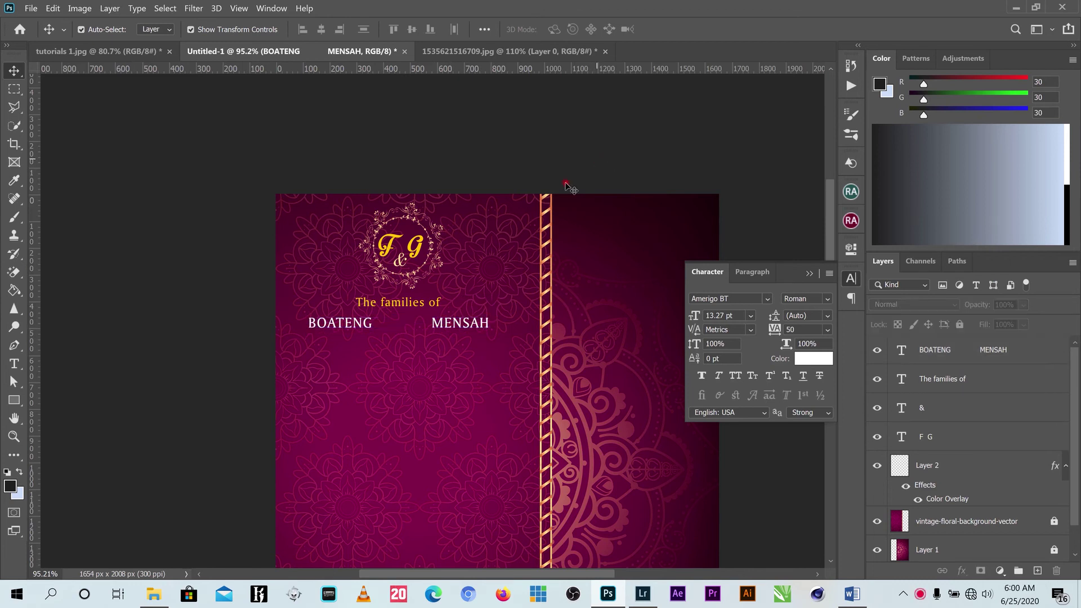
click(401, 262)
Duplicate the ampersand between the surnames in Motion Picture Personal Use, coloured #ffc000.
scroll(401, 262, up, 4)
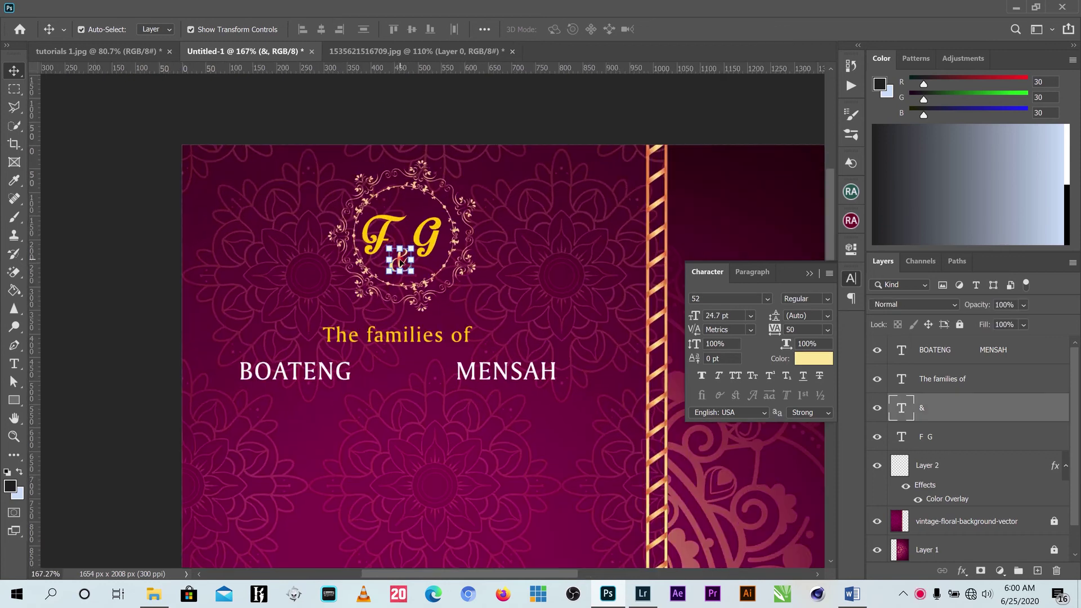
drag(403, 262, 403, 372)
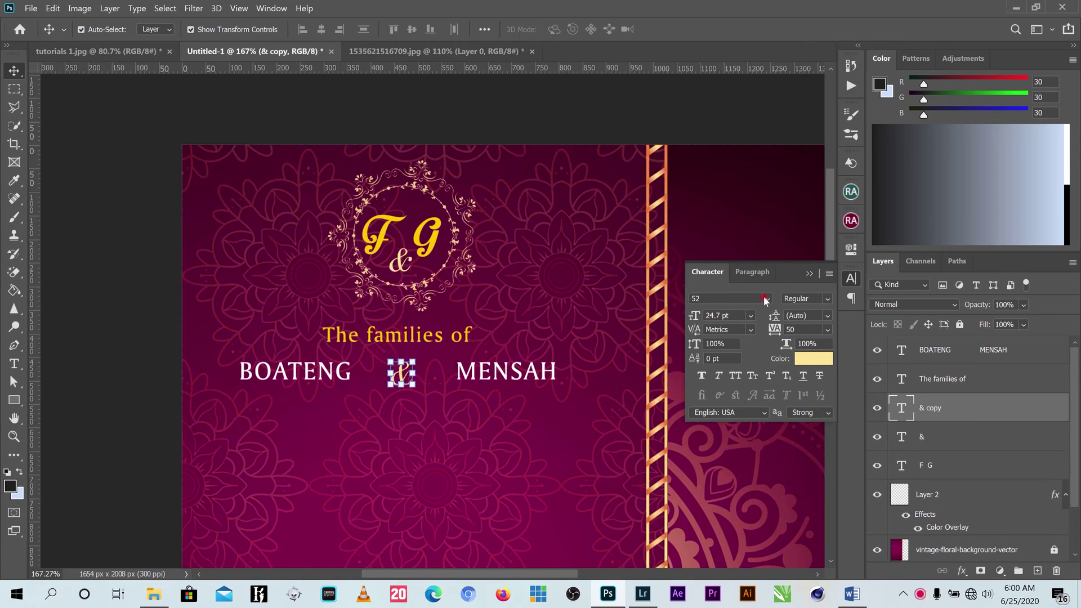
click(765, 300)
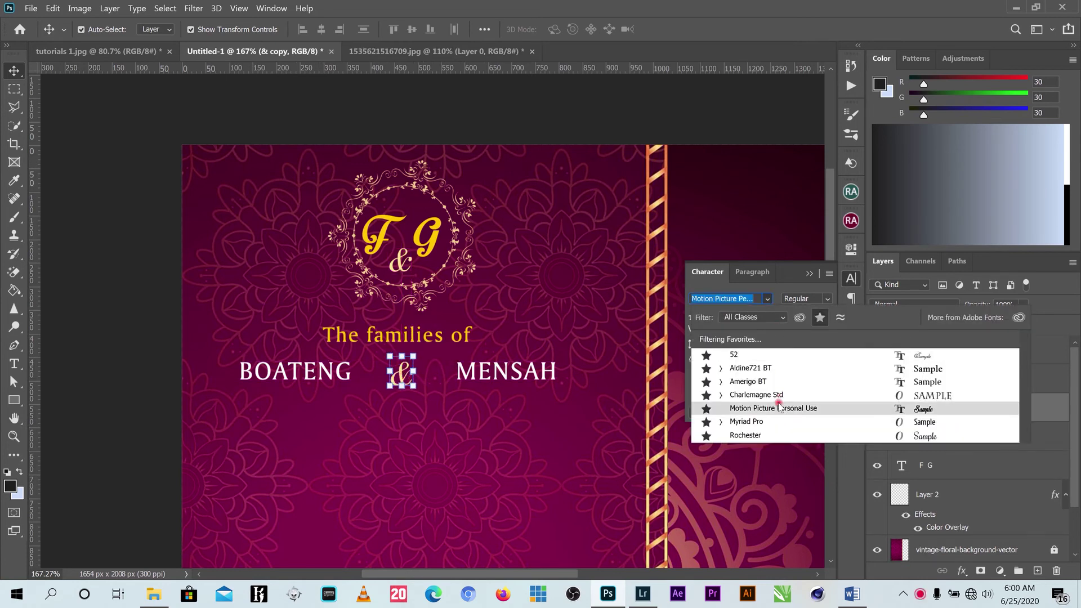
click(780, 409)
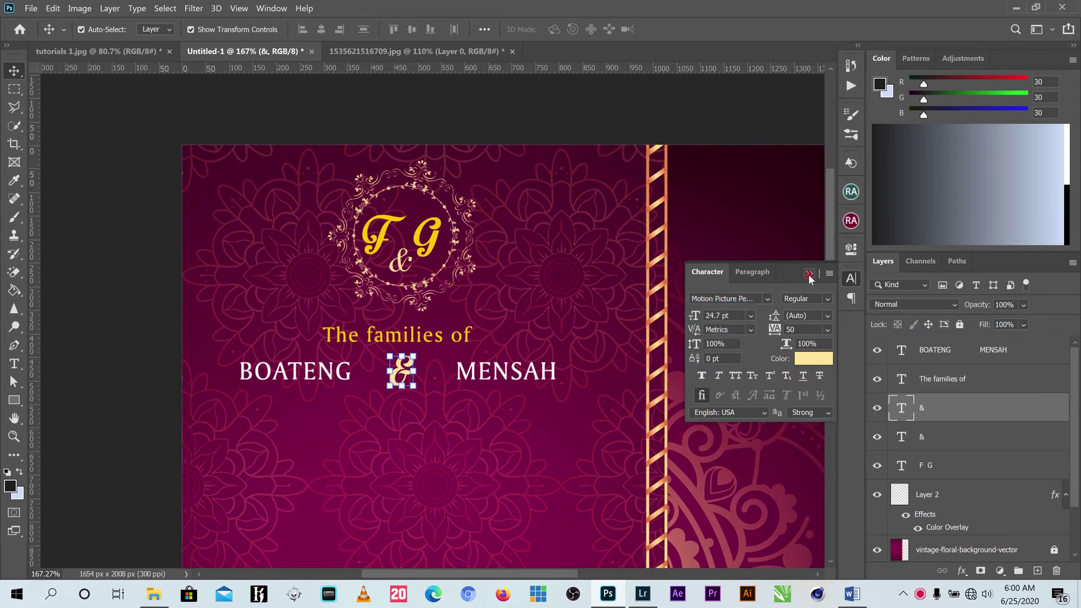
click(813, 359)
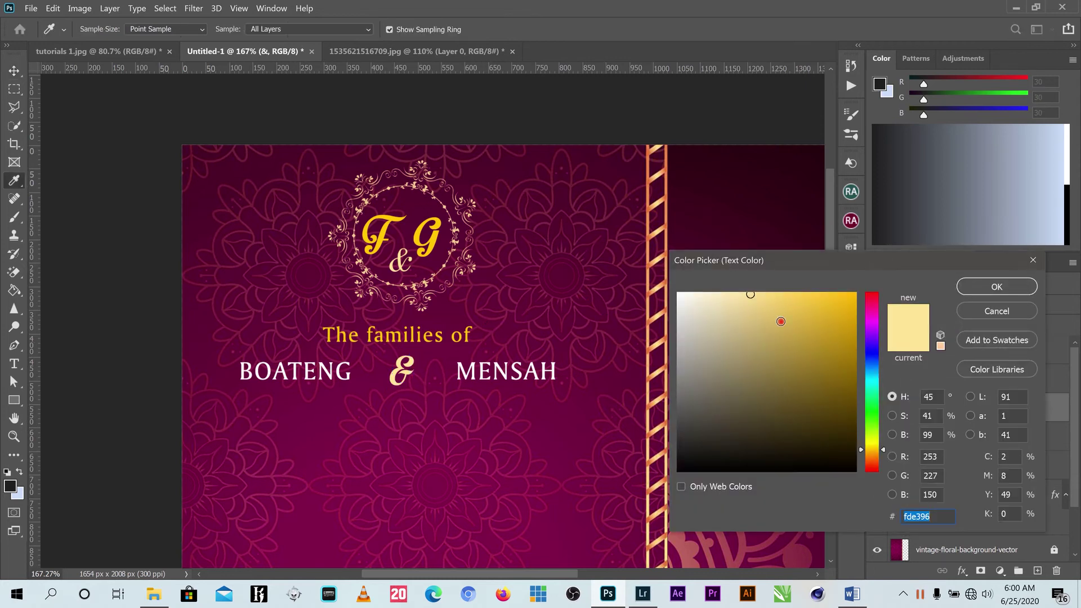
text(ffc000)
click(996, 287)
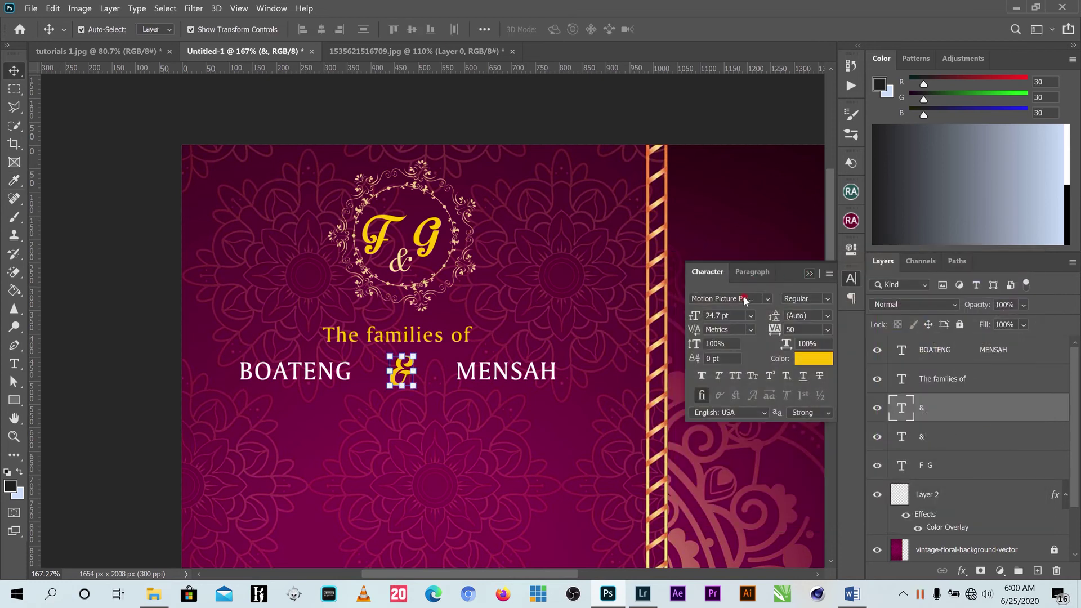
Fit the invitation on screen and nudge the family names line down.
key(ctrl+0)
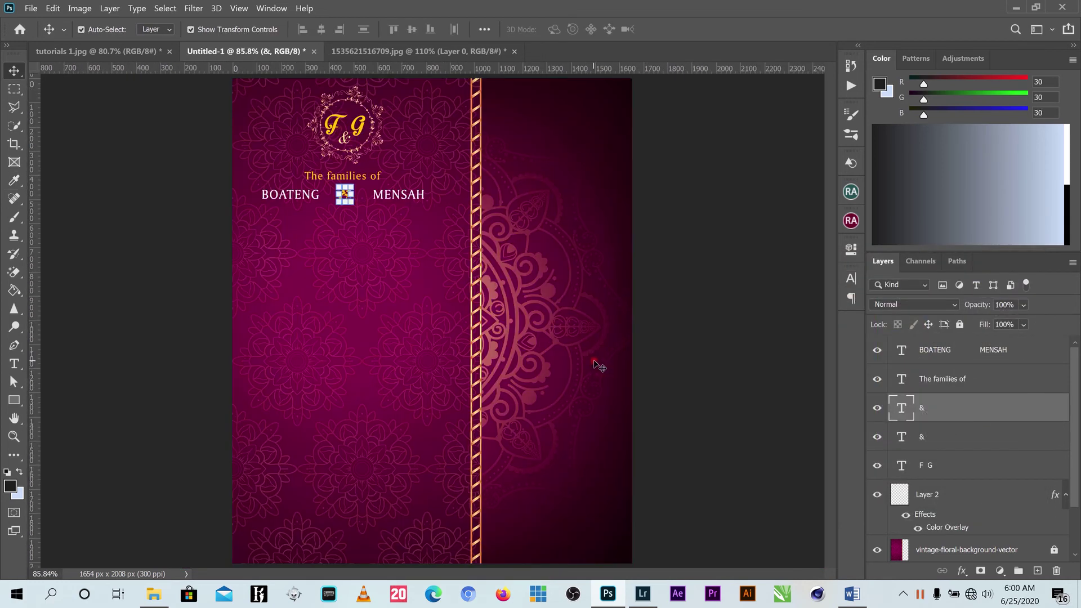
drag(431, 183, 288, 217)
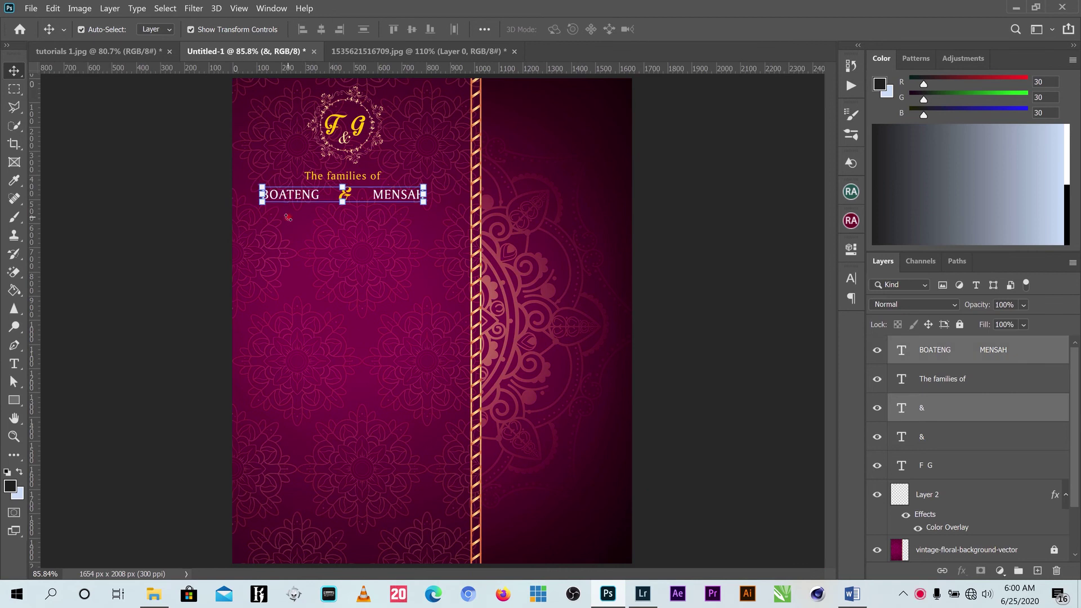
key(Down)
key(Down)
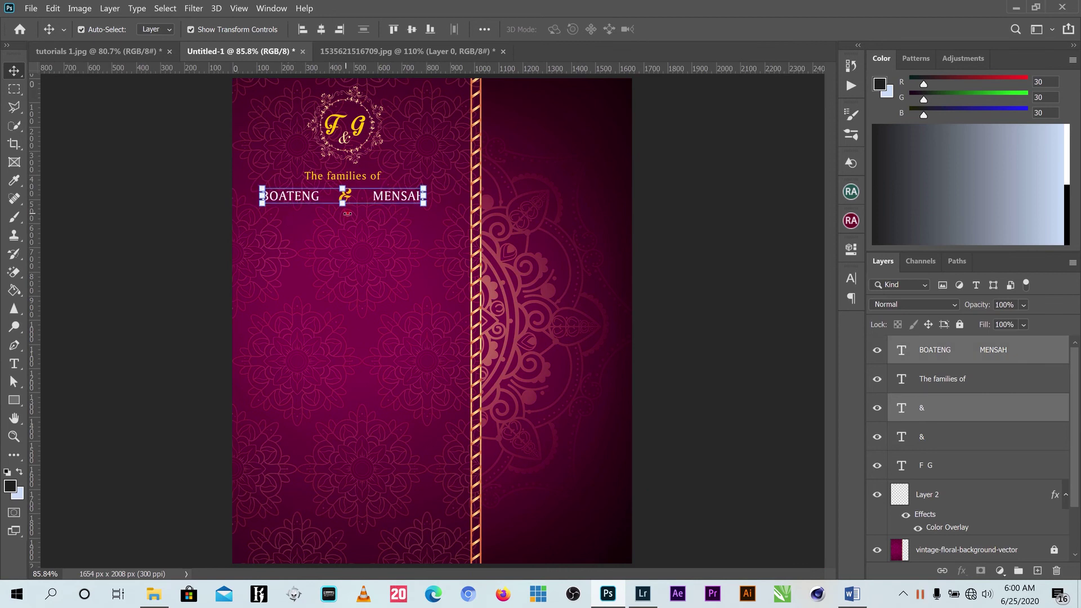
click(675, 197)
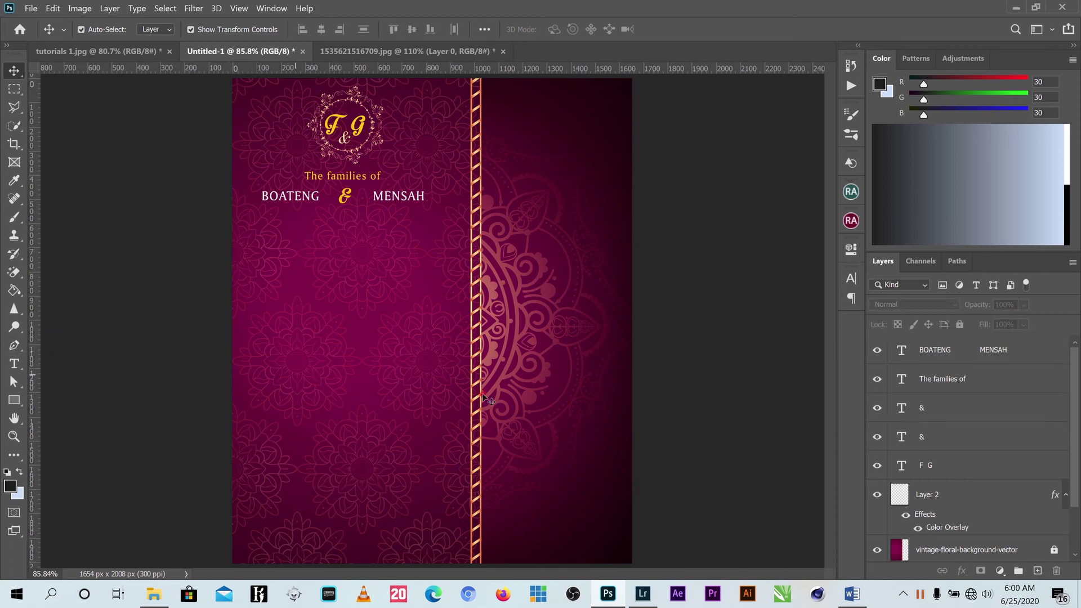
Copy the line 'Humbly request the honour of presence of' from the Word document.
key(alt+Tab)
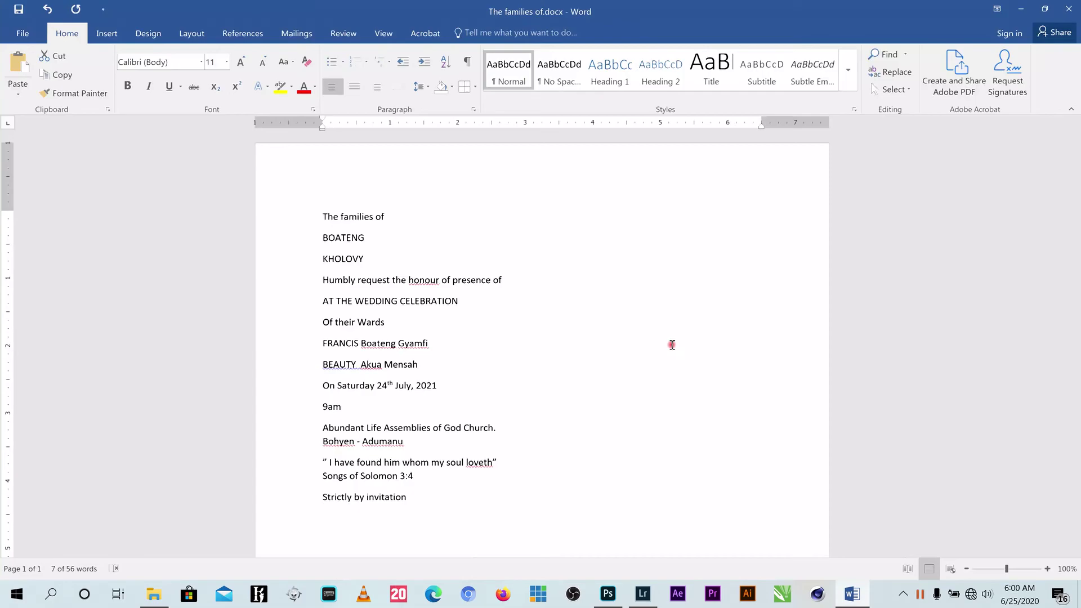
triple_click(513, 279)
right_click(448, 282)
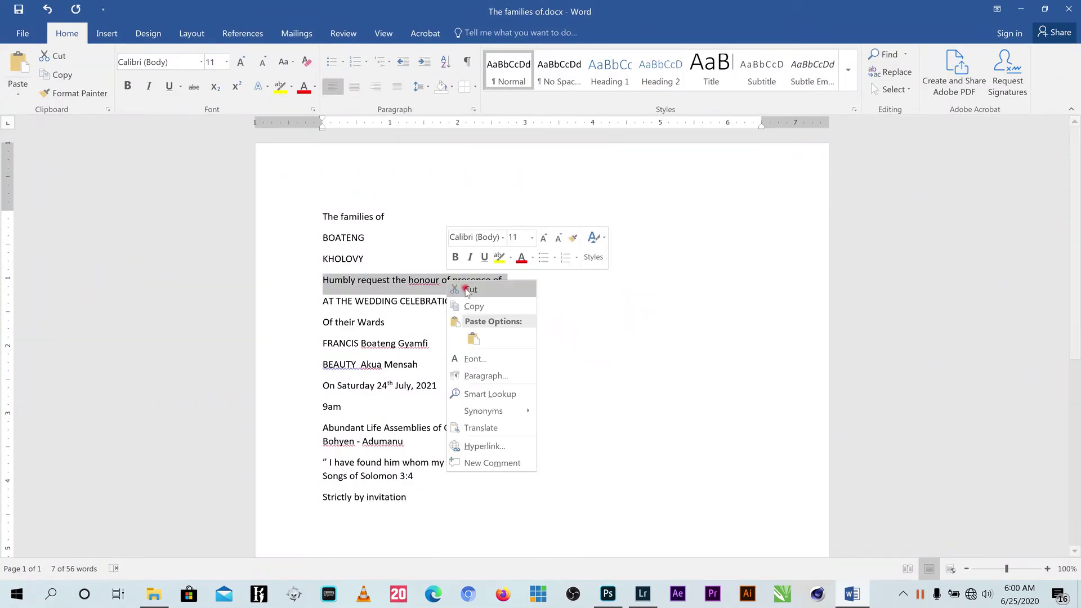
click(476, 302)
click(1023, 10)
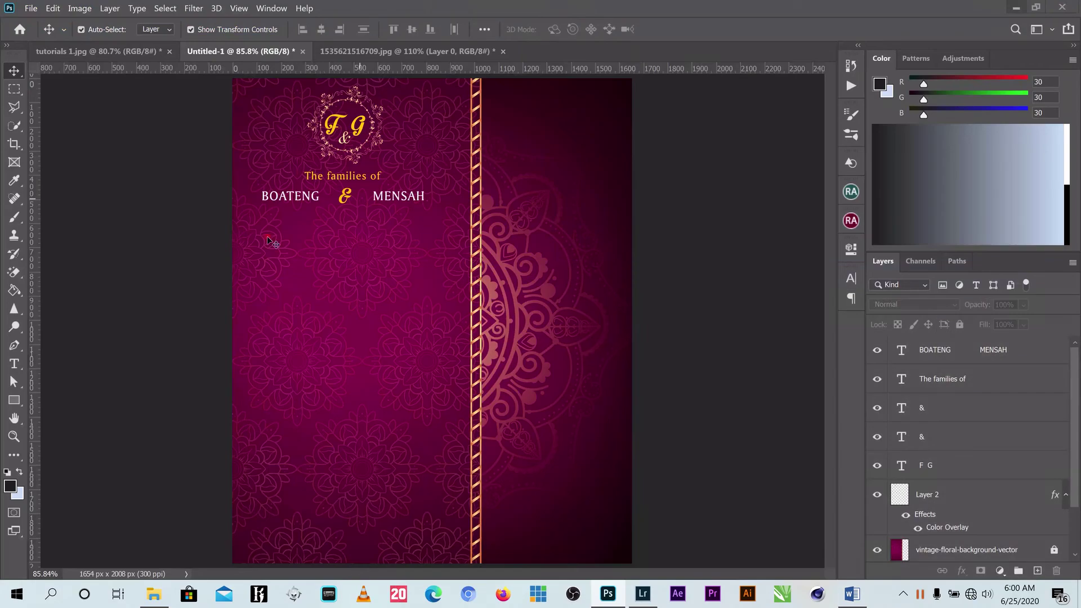
Paste the request line as a new text layer beneath the family names.
key(t)
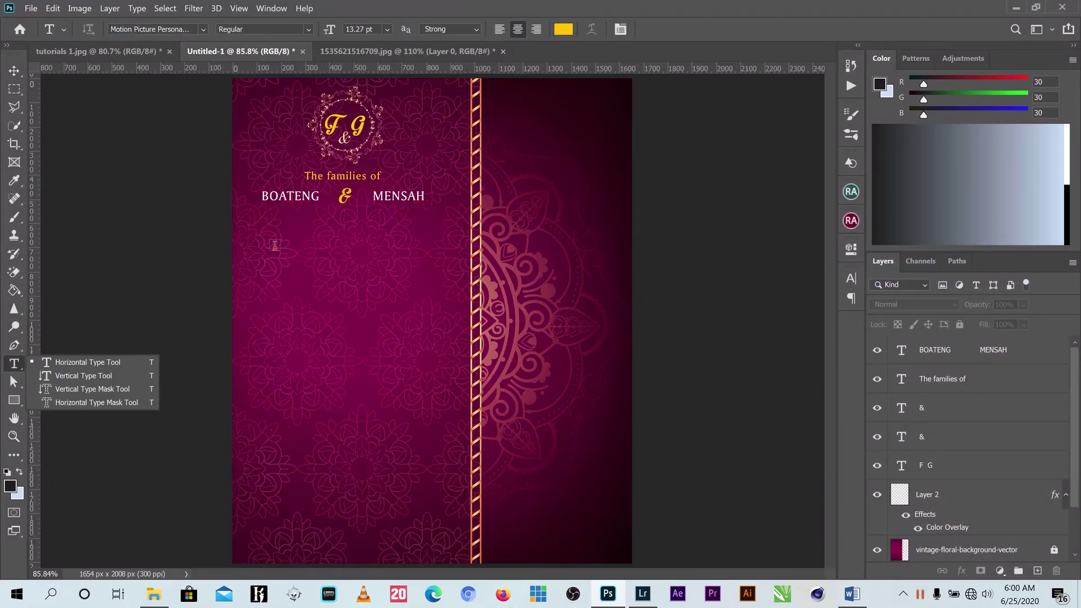
click(346, 260)
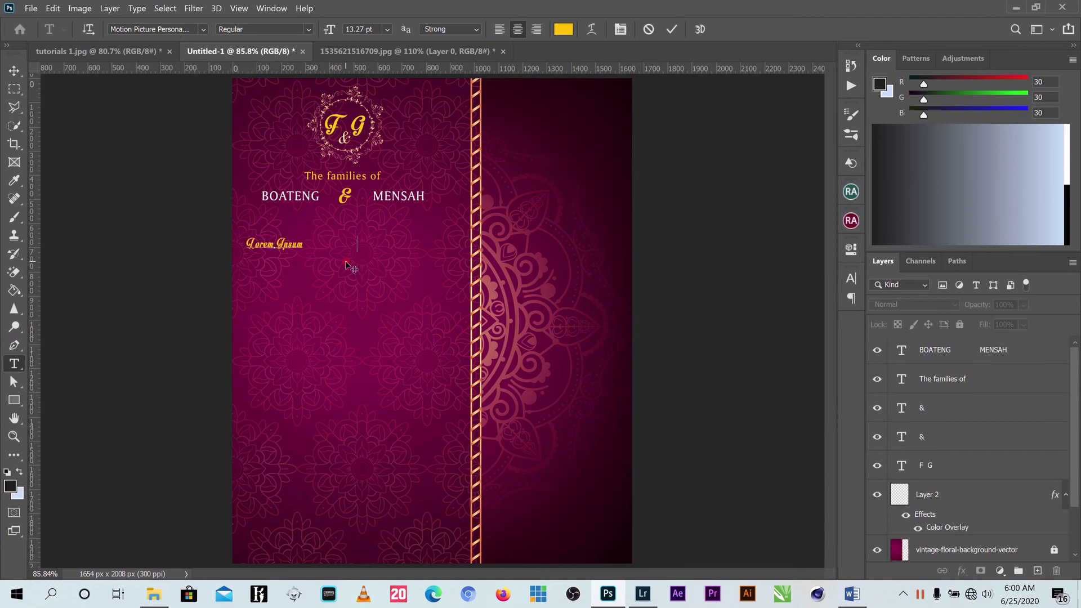
key(ctrl+v)
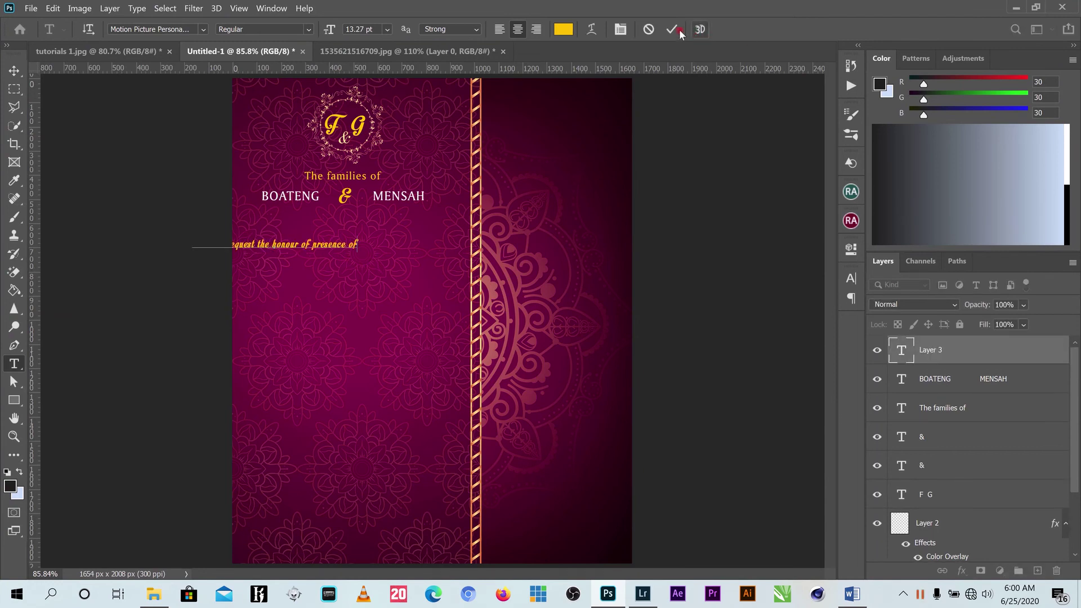
click(675, 31)
key(v)
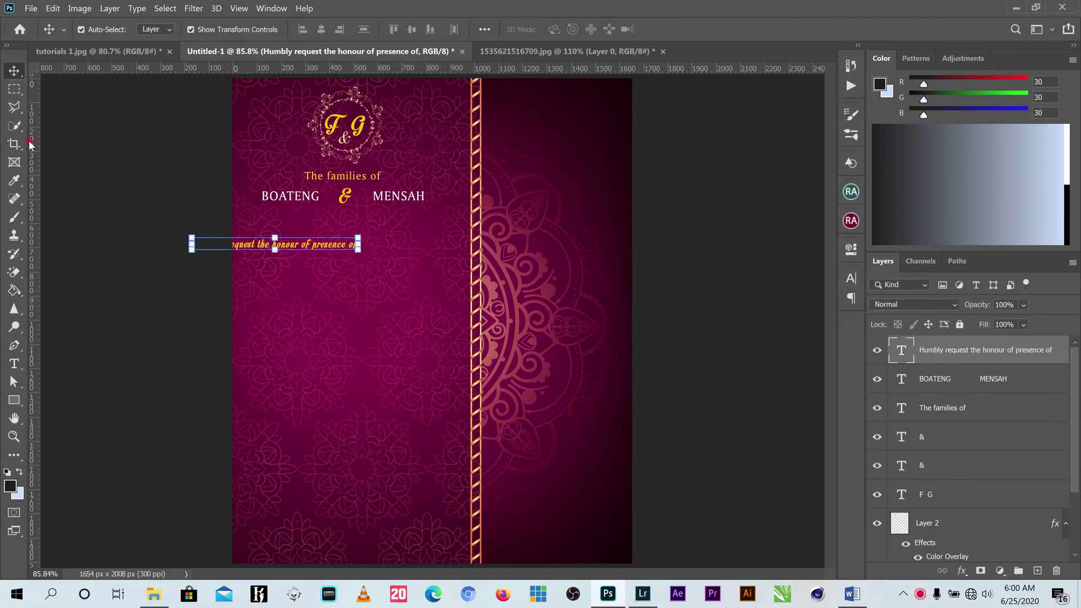
drag(297, 246, 373, 233)
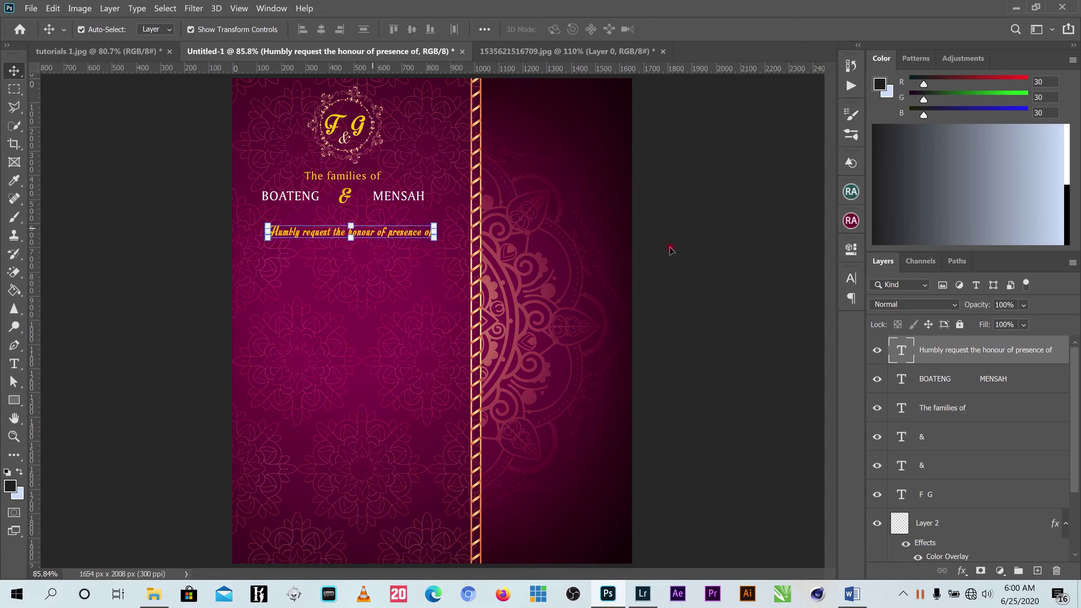
Set the request line in Myriad Pro, shrink it to about 65%, and centre it.
click(851, 276)
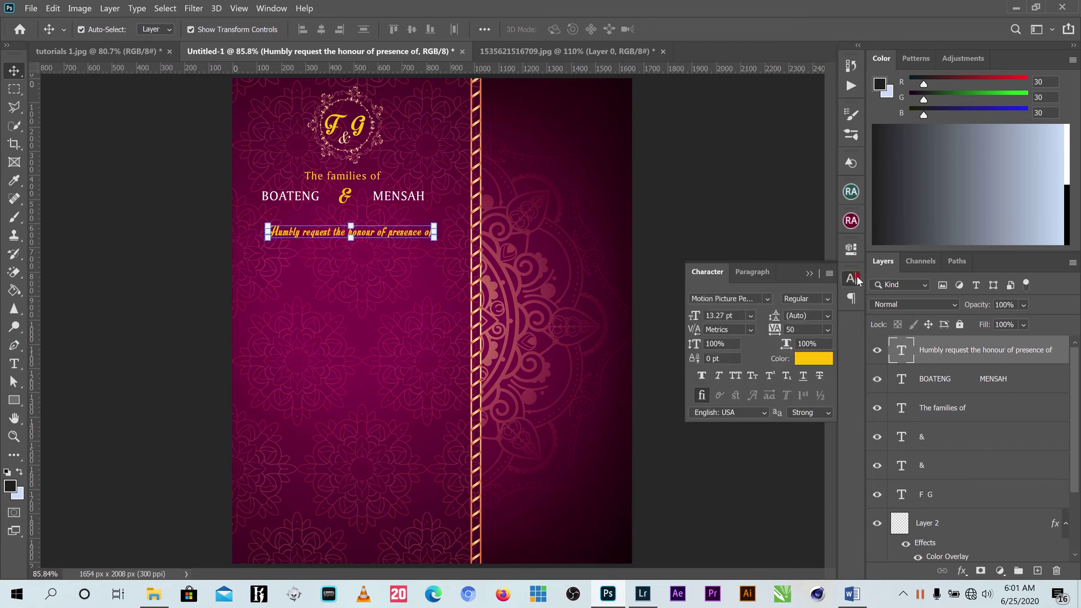
click(769, 299)
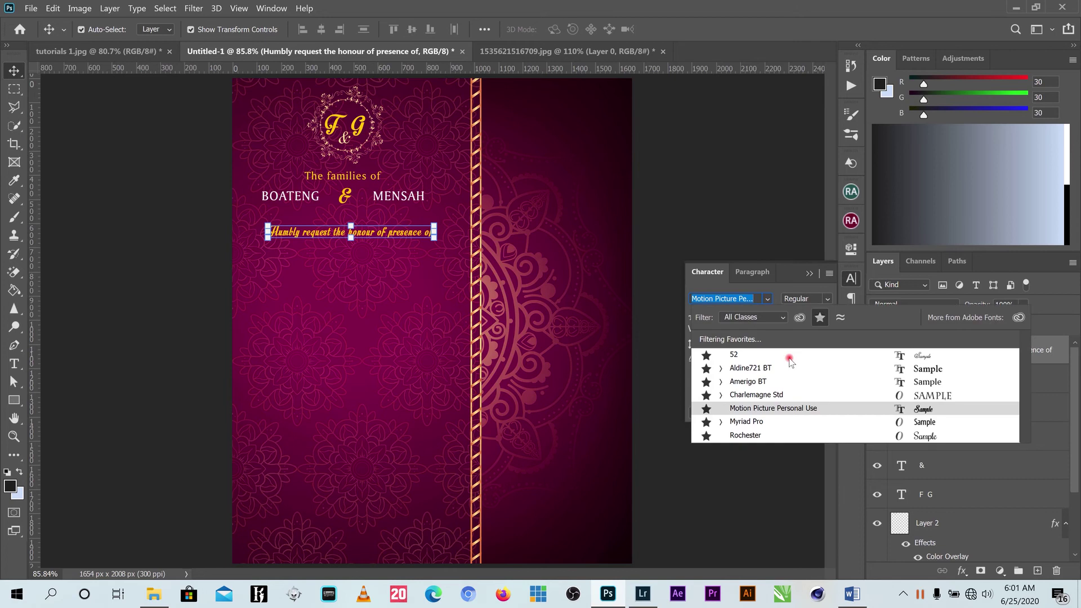
click(763, 424)
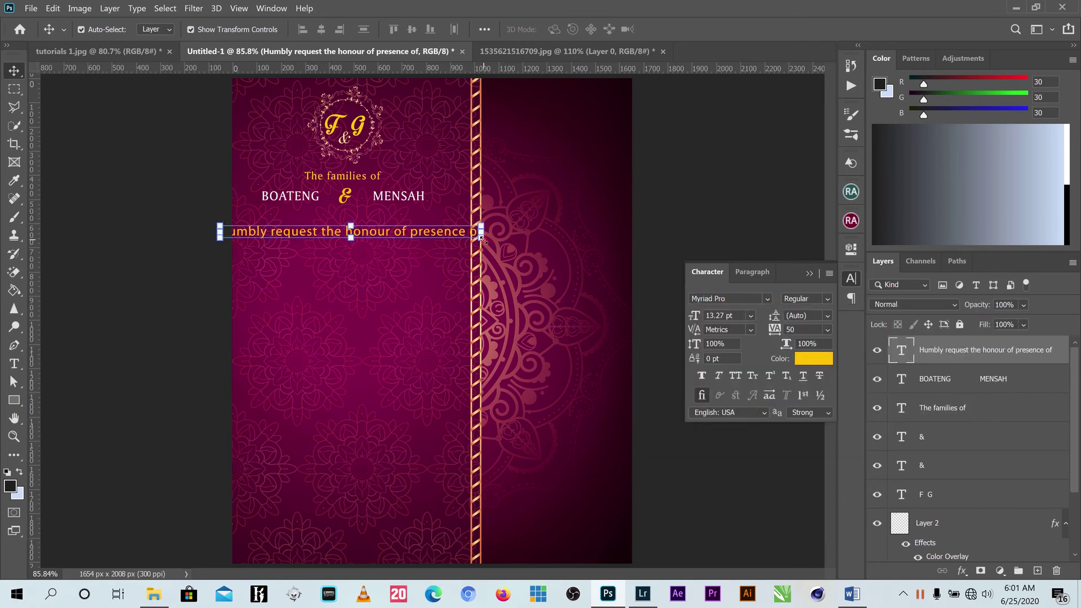
drag(481, 238, 382, 223)
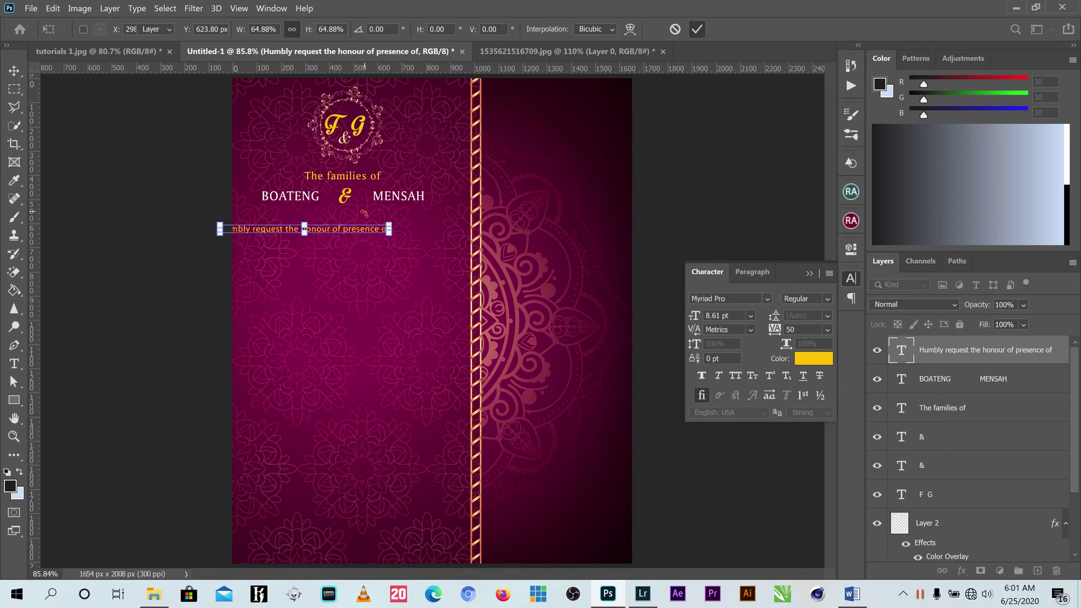
scroll(364, 194, up, 1)
key(Return)
scroll(365, 194, up, 1)
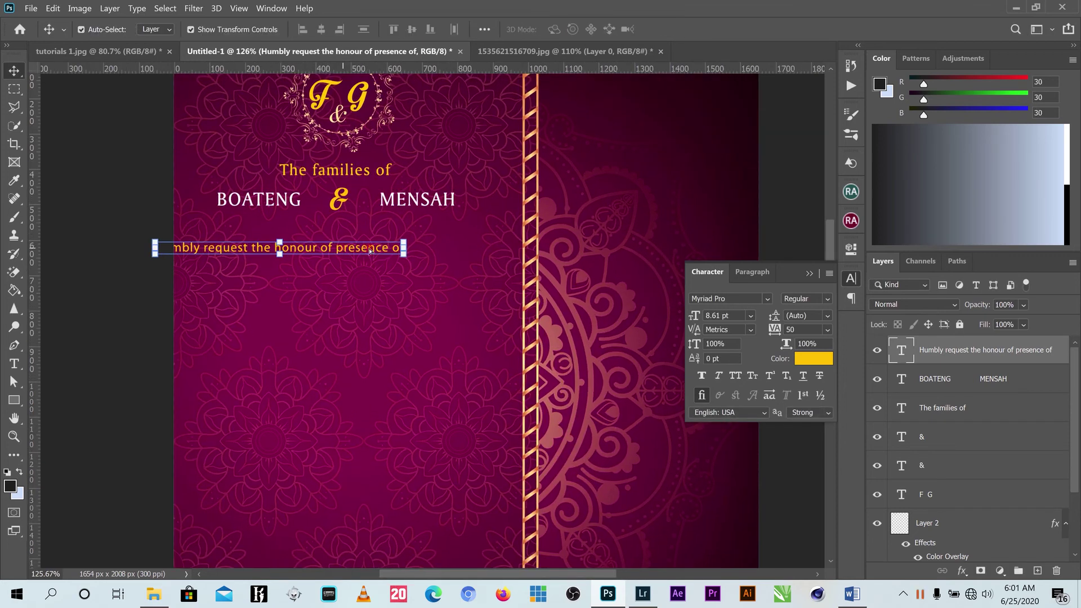
drag(370, 250, 429, 244)
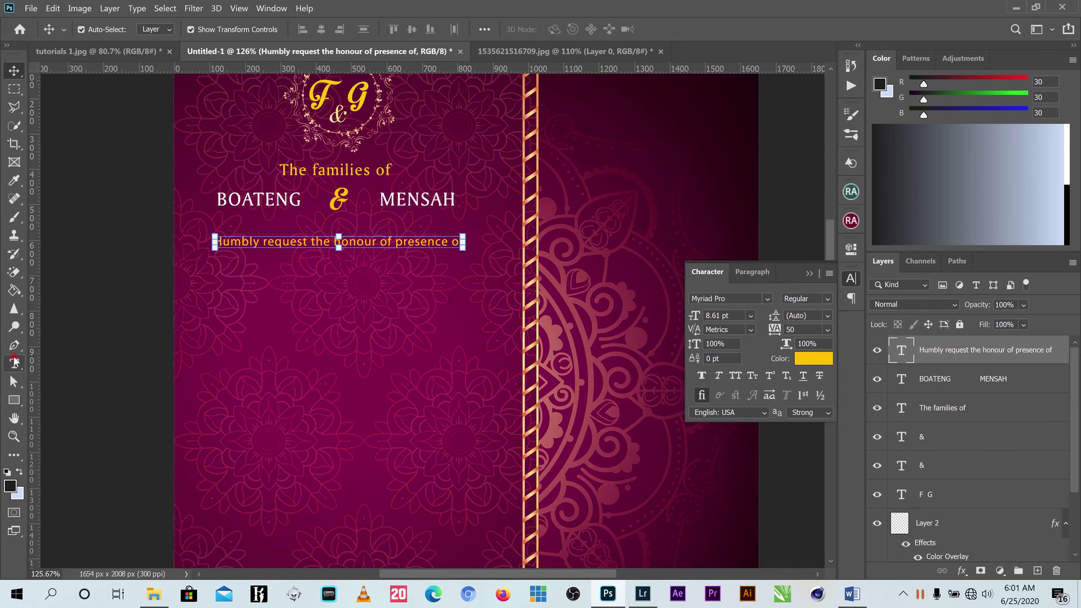
Break the request line onto two lines after the word 'honour'.
click(14, 362)
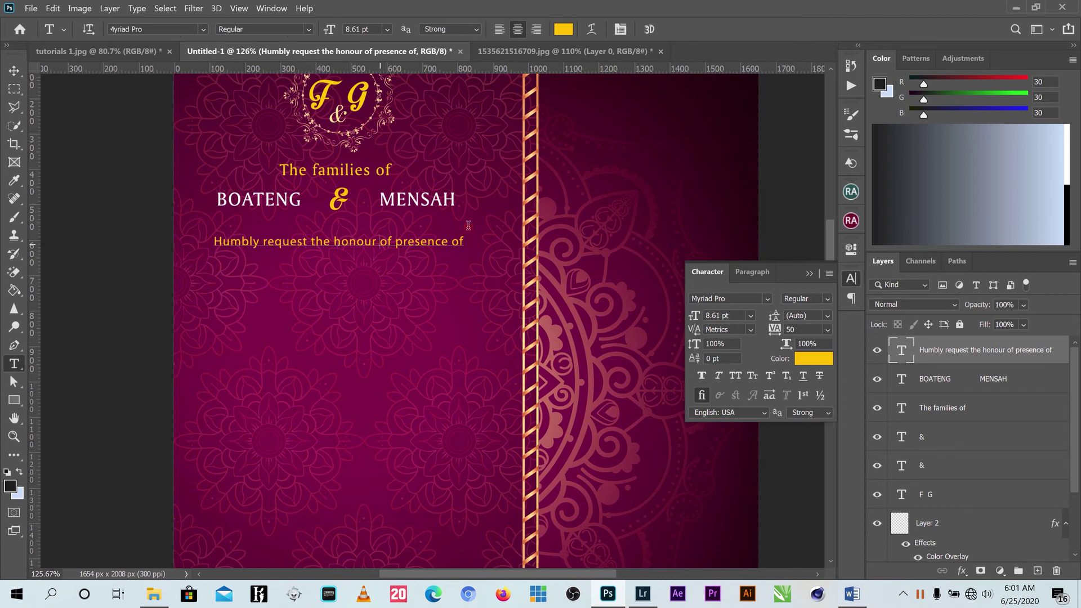
key(Return)
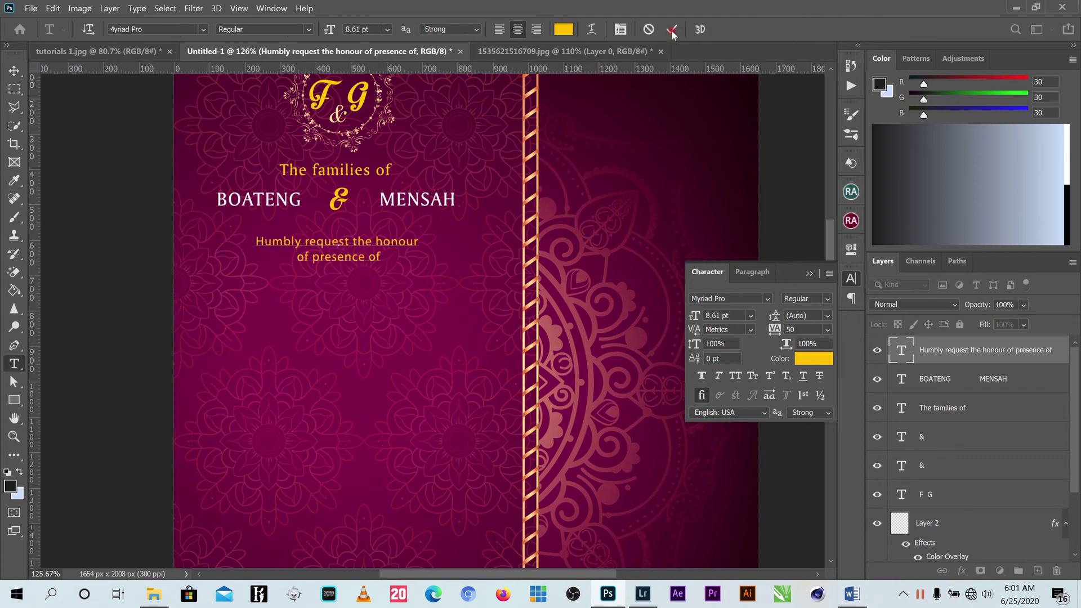
click(60, 92)
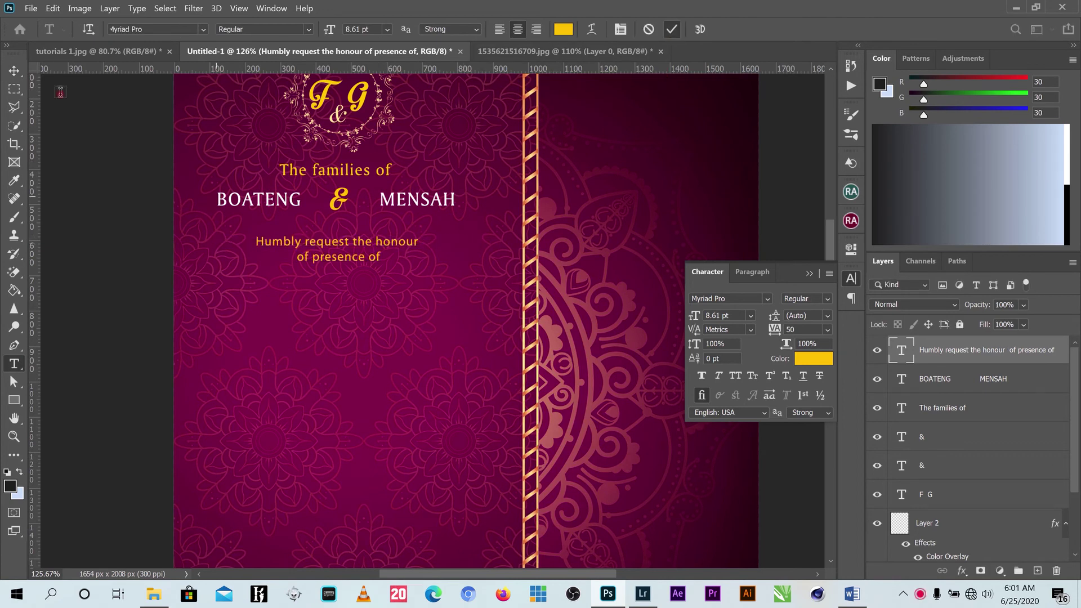
click(15, 71)
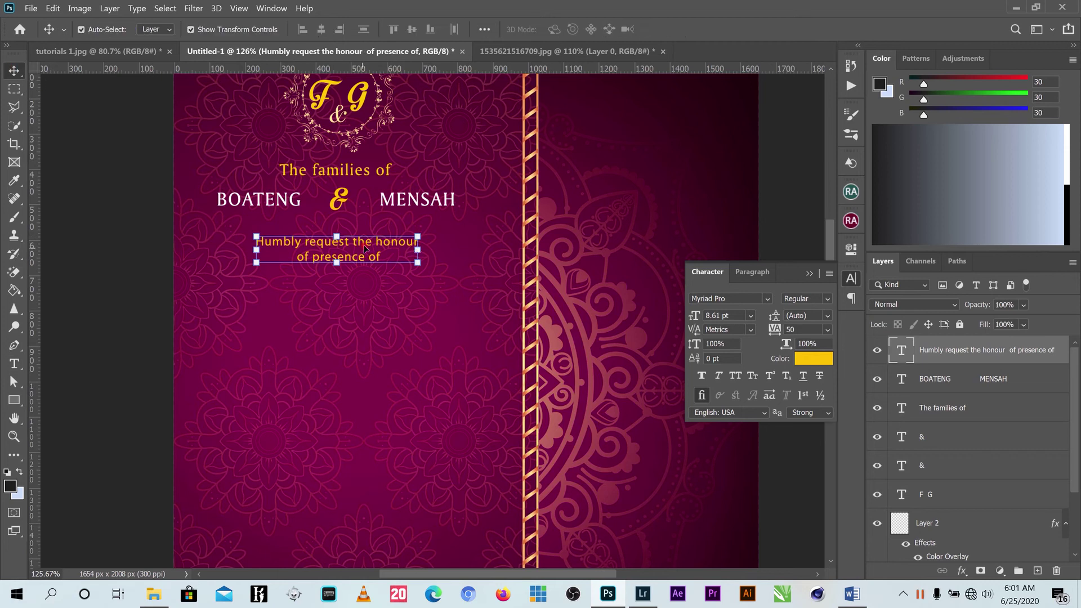
drag(365, 248, 364, 248)
Recolour the request text a pale cream-yellow (#f3da8d).
click(818, 362)
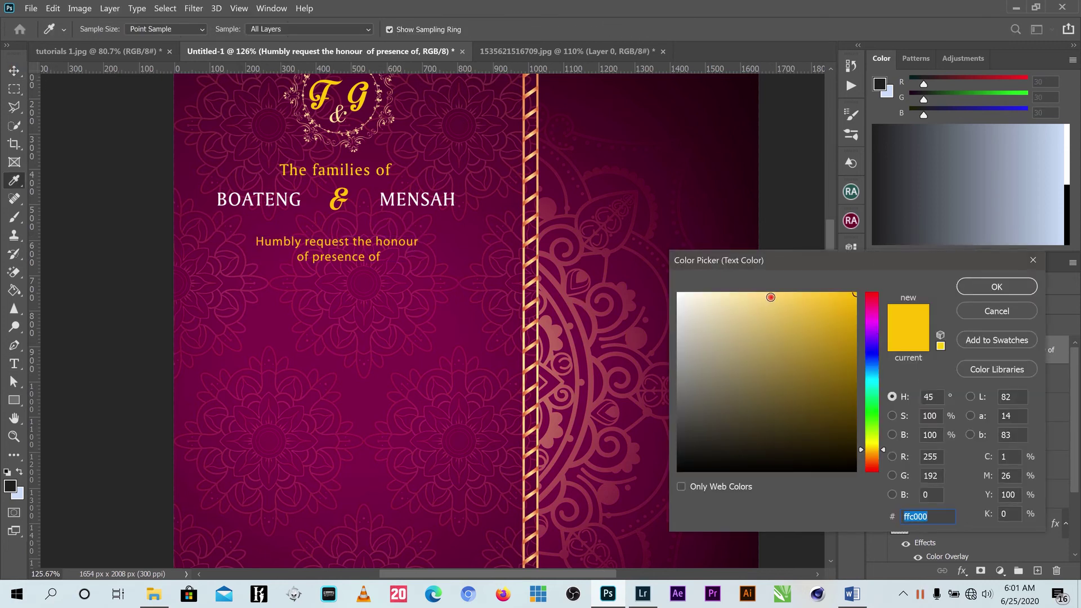
click(752, 301)
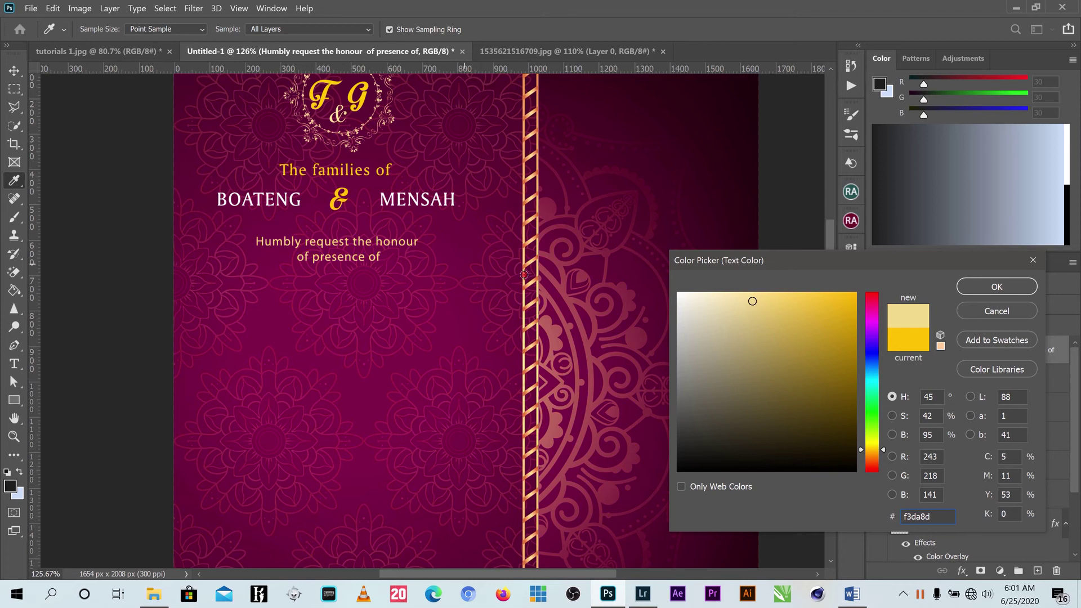
click(997, 288)
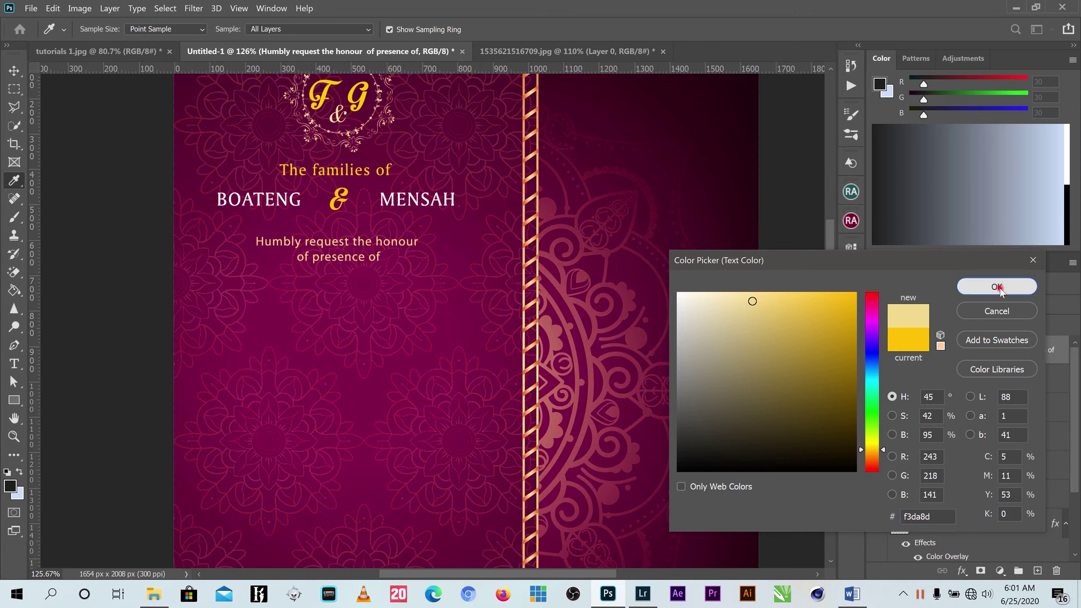
click(808, 274)
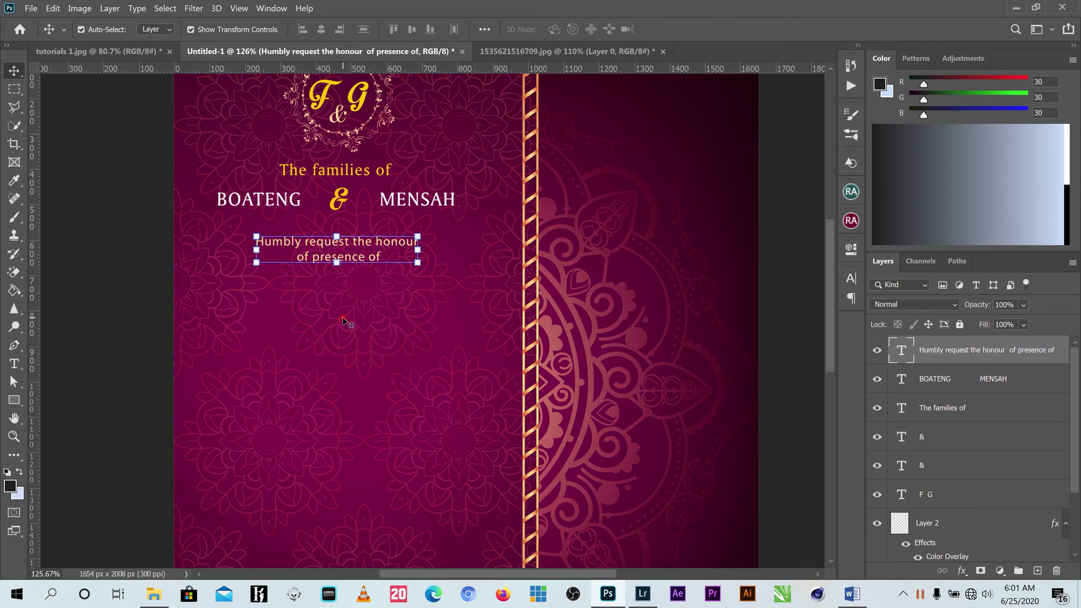
click(14, 400)
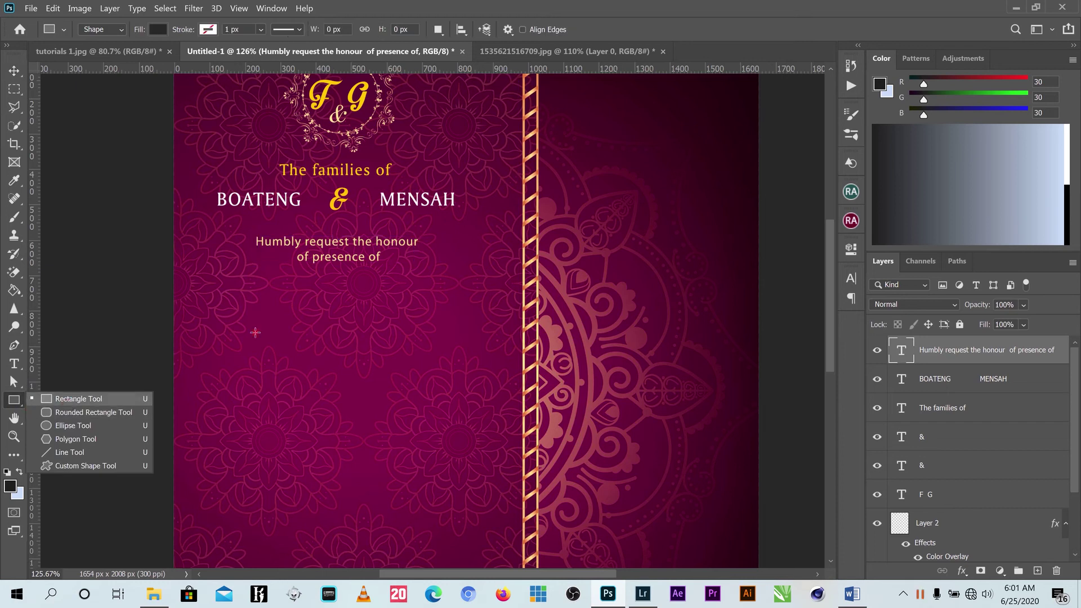
Draw a wide light-pink rectangle below the request line and move it up slightly.
drag(227, 288, 469, 319)
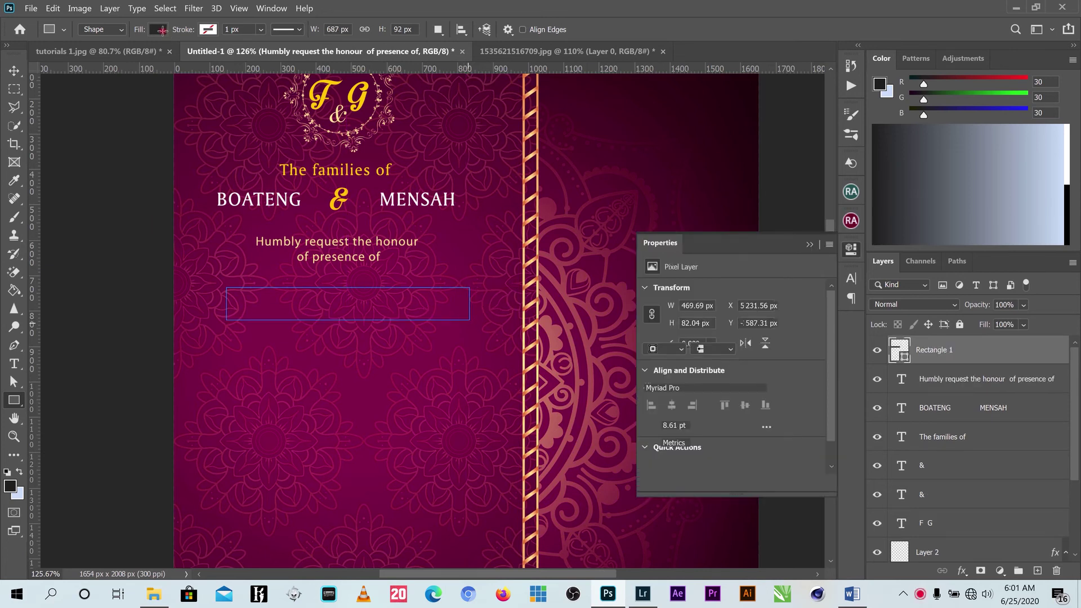
click(159, 30)
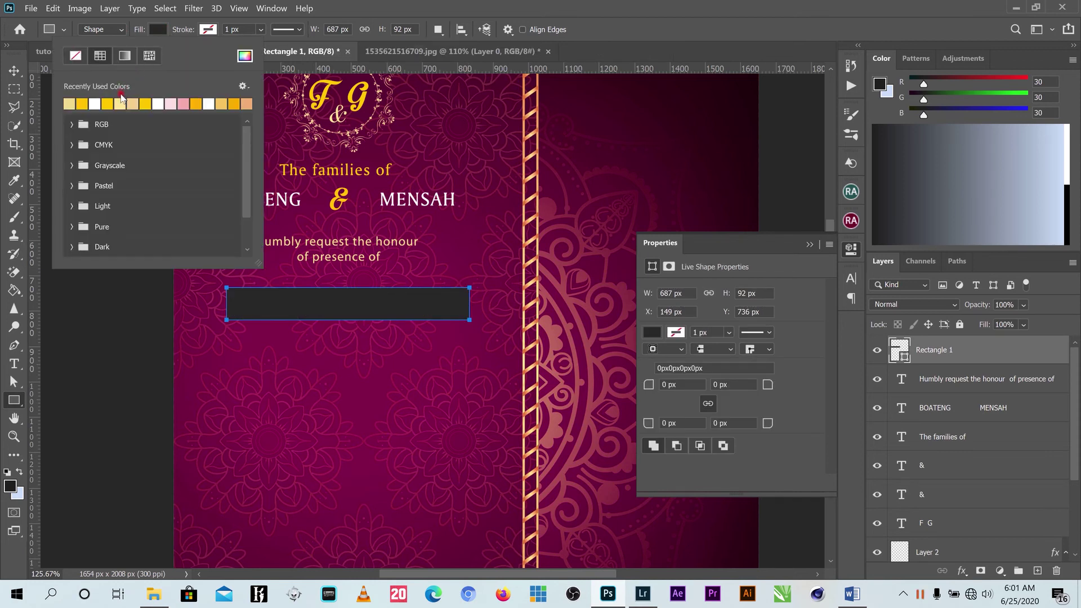
click(171, 103)
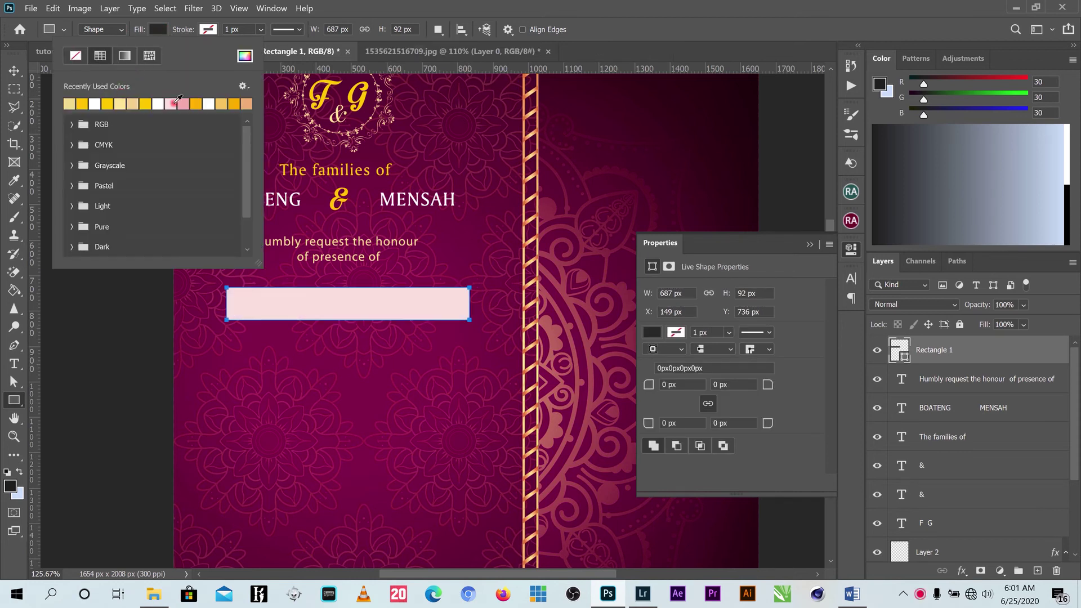
click(15, 71)
key(v)
drag(365, 297, 360, 285)
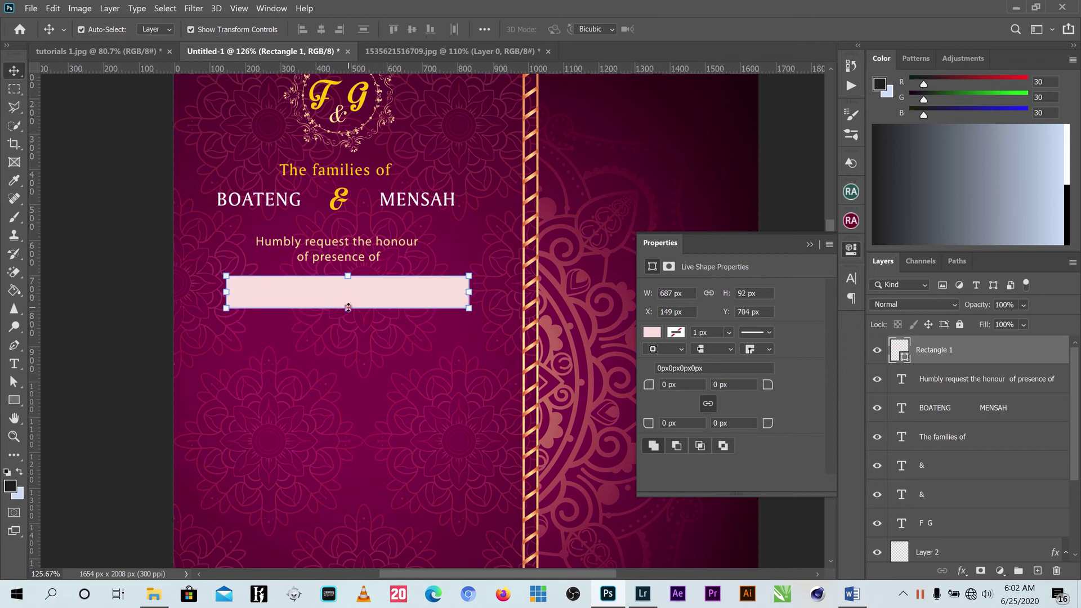
Reduce the pink rectangle's height and nudge it slightly left.
click(348, 308)
drag(350, 309, 348, 304)
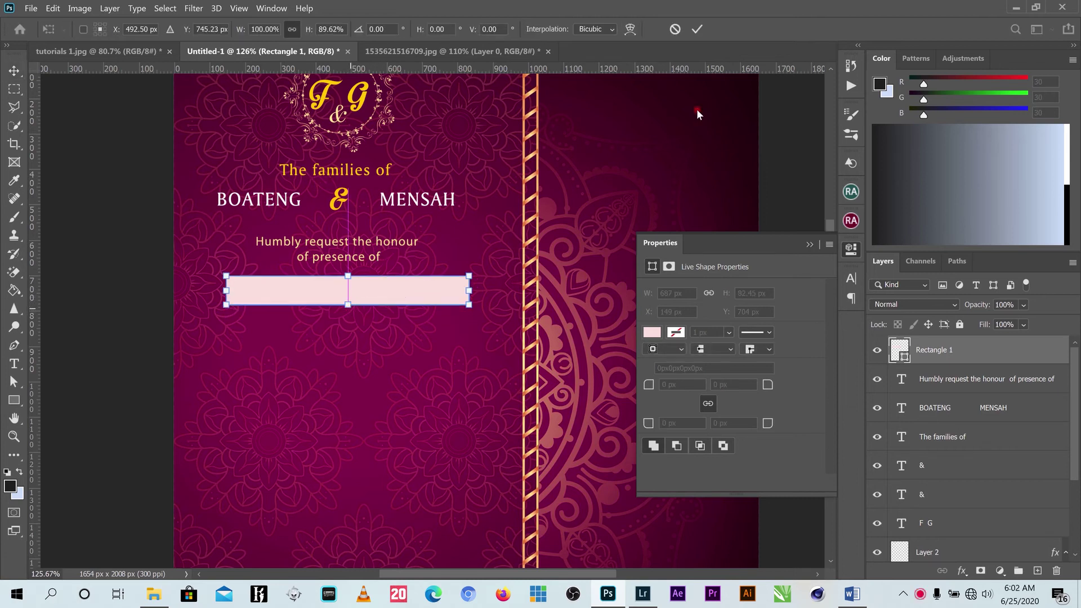
click(696, 34)
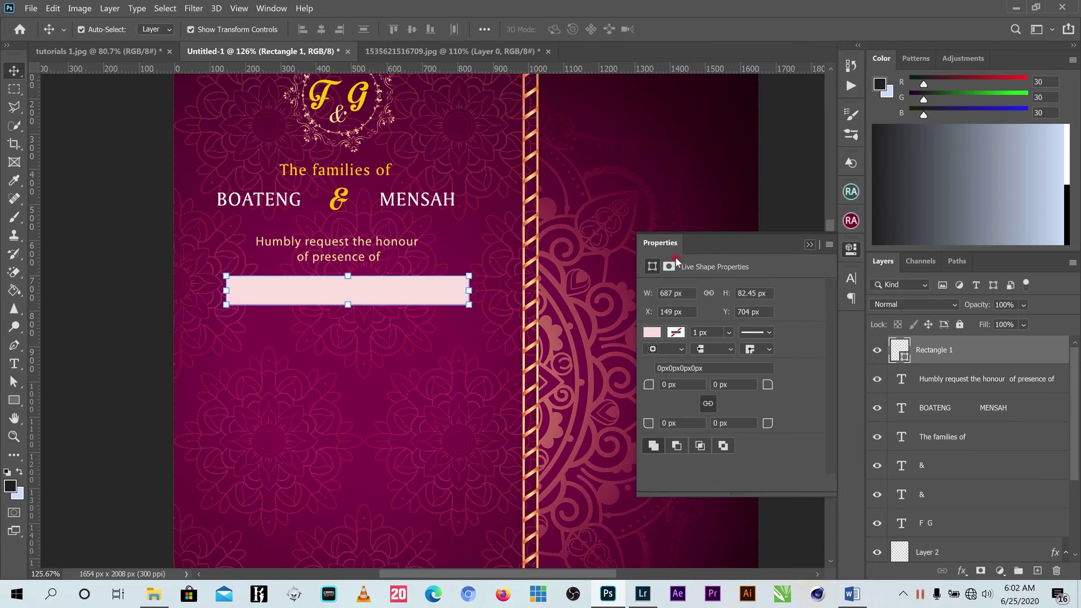
click(408, 284)
drag(408, 284, 407, 285)
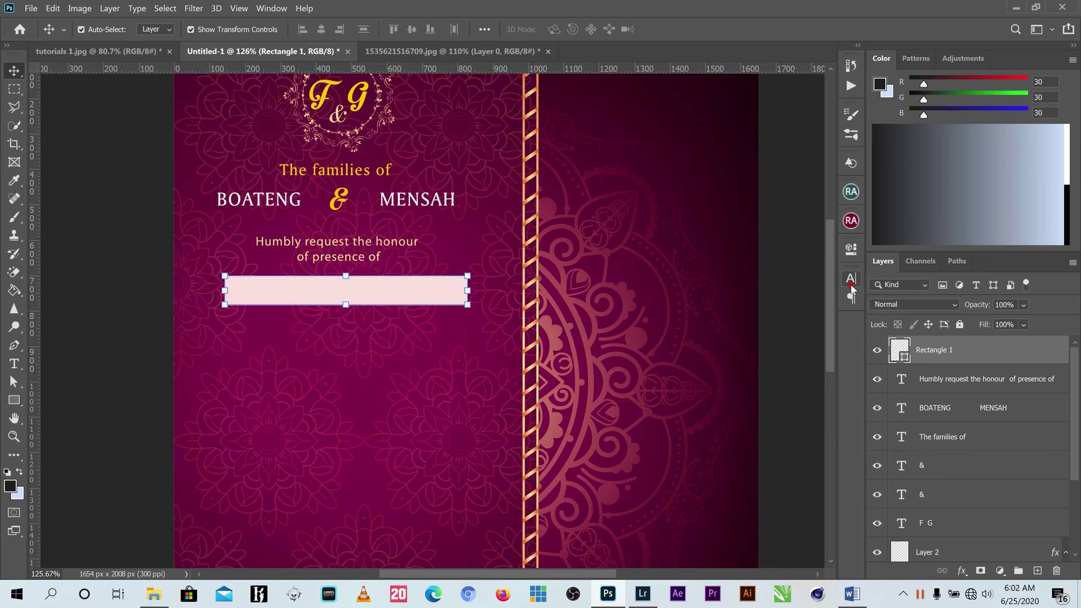
Set the rectangle's top-right corner radius to 8 px.
click(853, 250)
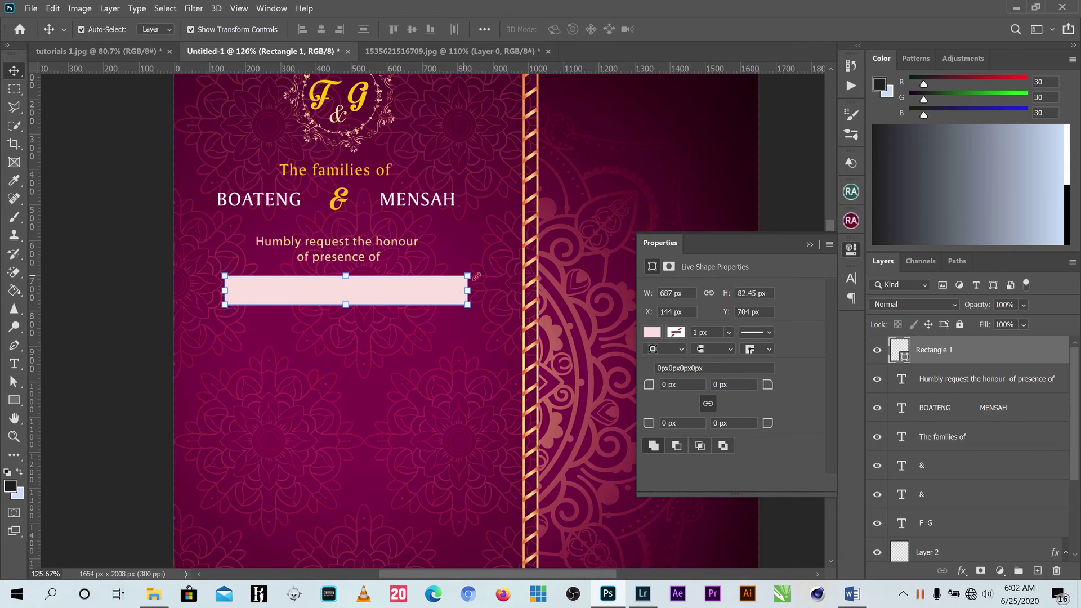
drag(772, 391, 775, 385)
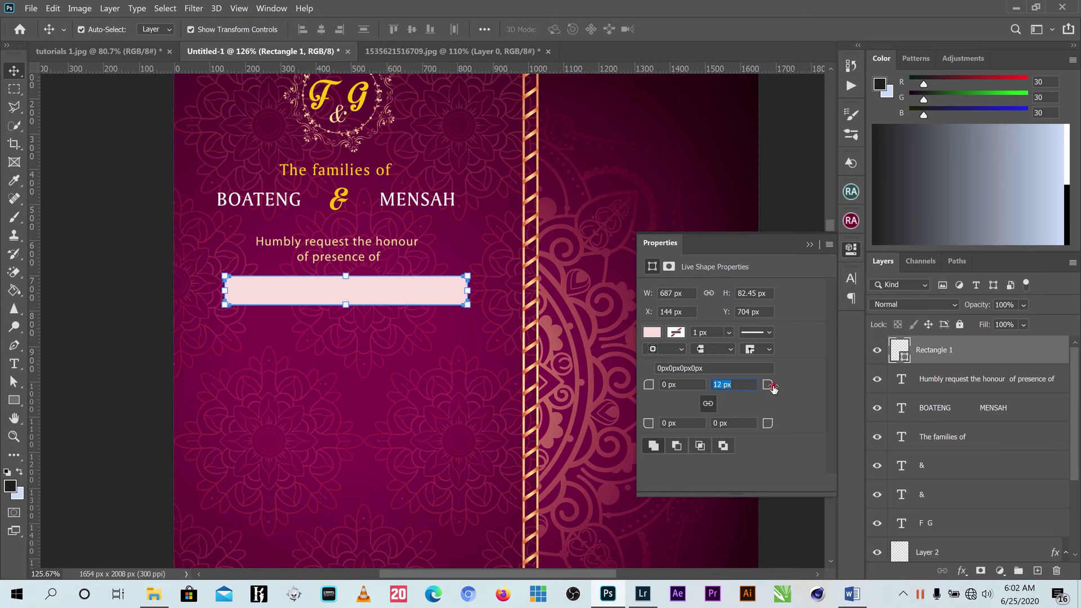
drag(772, 387, 770, 390)
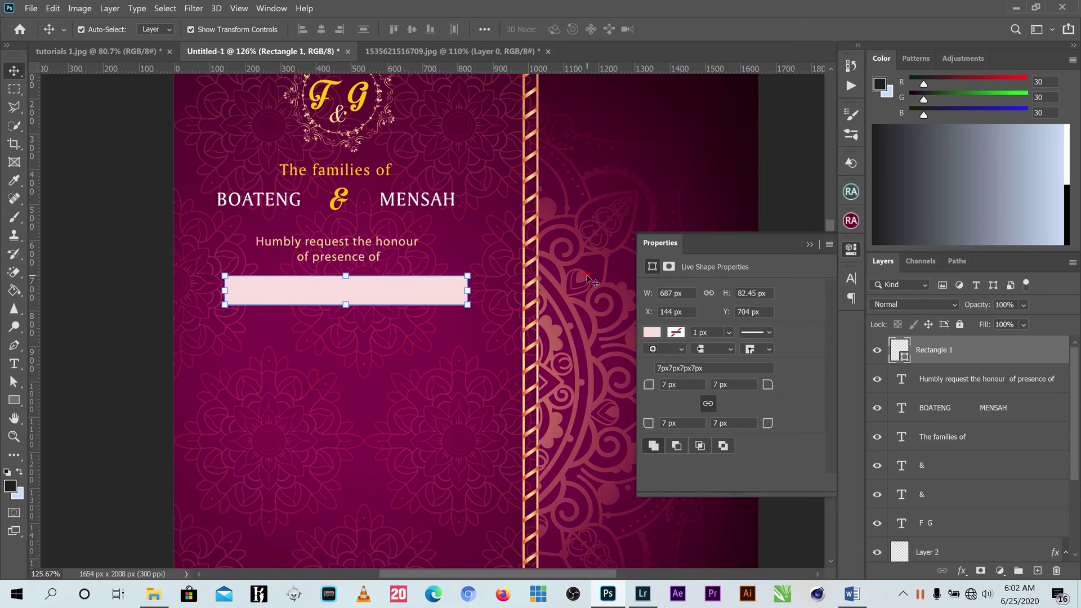
click(621, 292)
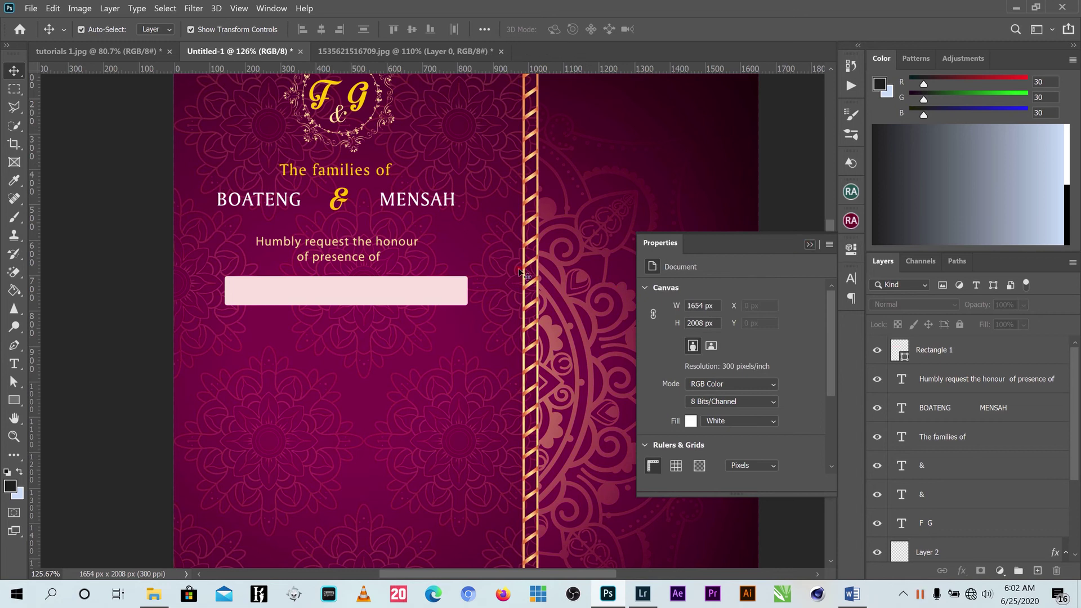
click(810, 244)
Copy the 'AT THE WEDDING CELEBRATION' line from the Word wording document and return to Photoshop.
click(354, 287)
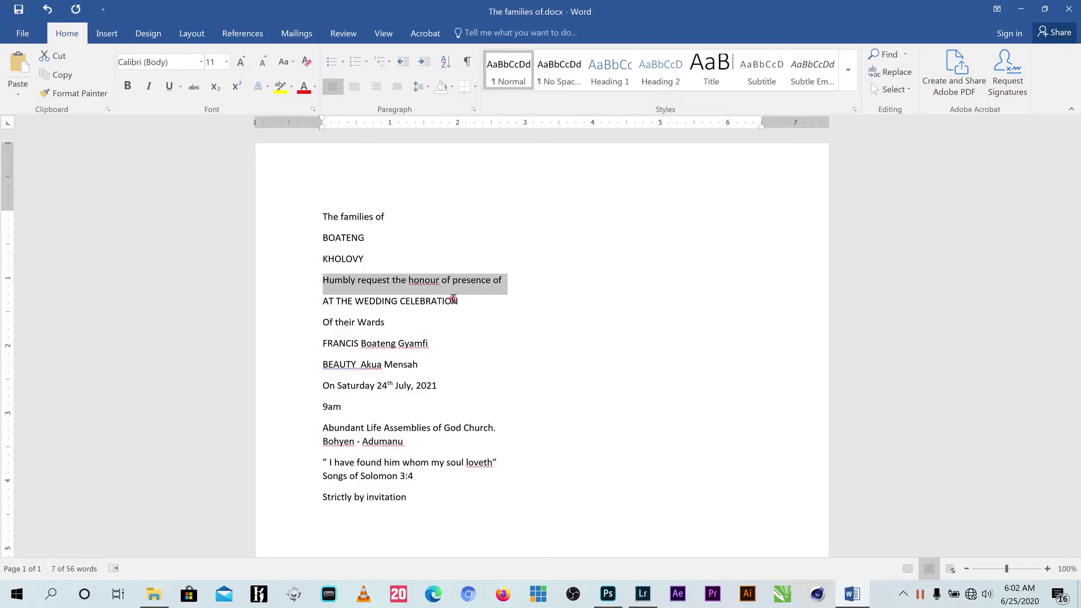
click(310, 302)
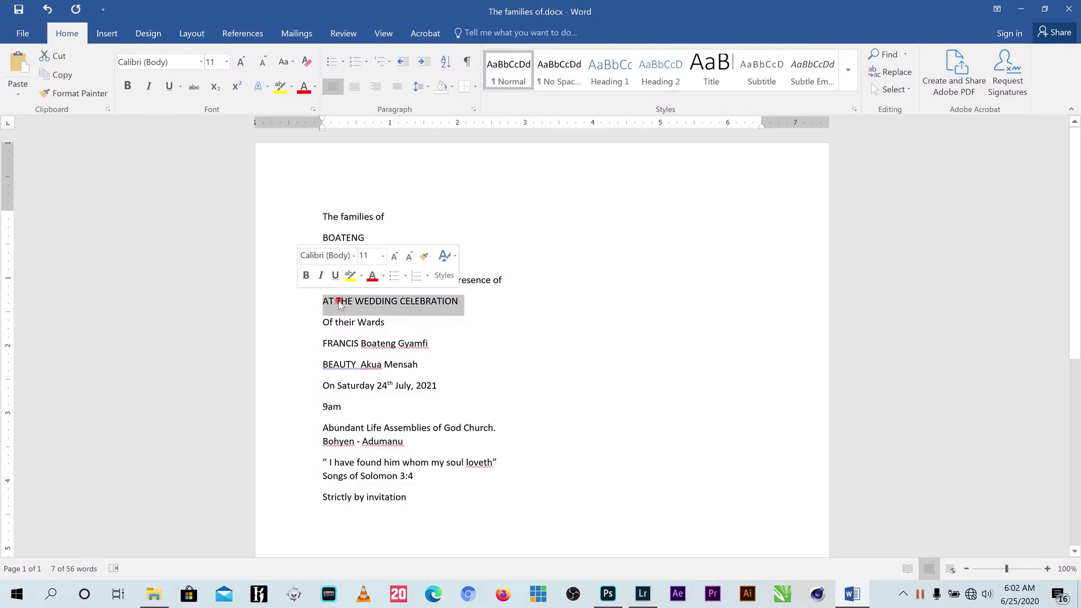
right_click(341, 303)
click(389, 326)
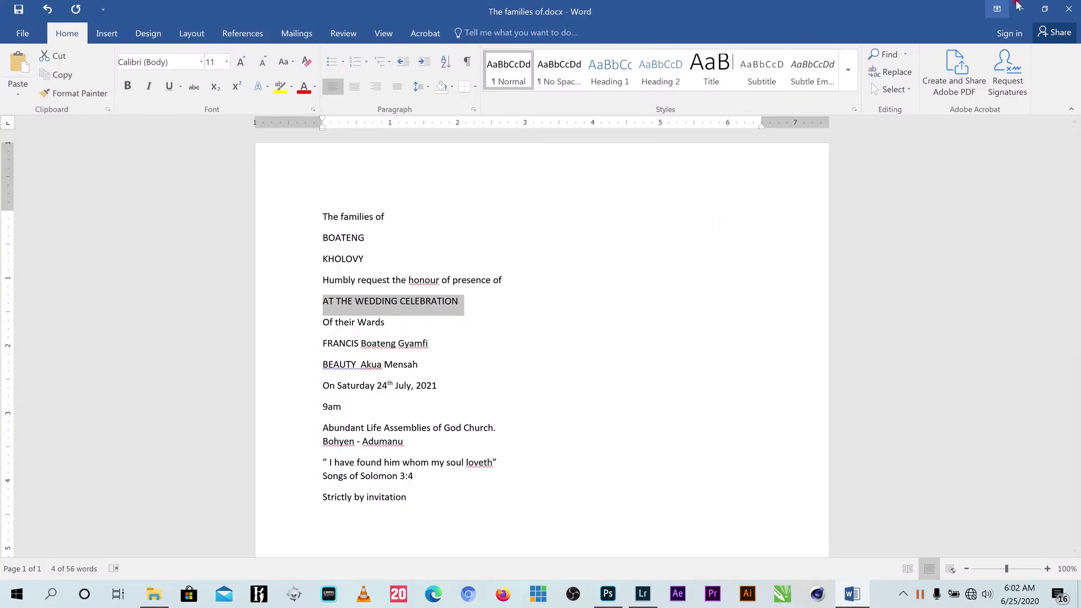
click(1019, 9)
click(14, 363)
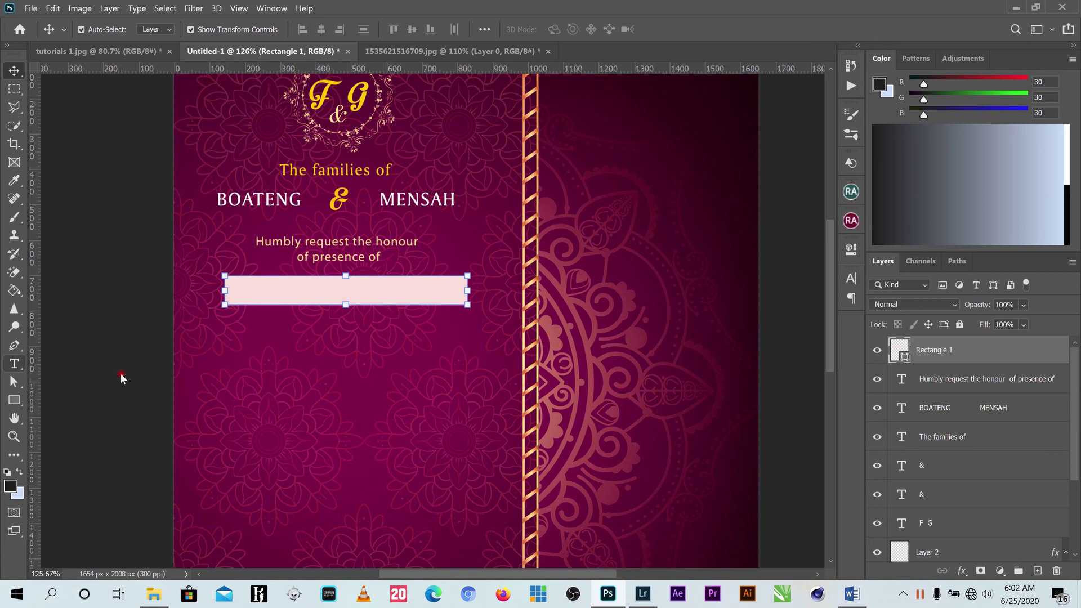
Paste 'AT THE WEDDING CELEBRATION' as a new text layer on the invitation.
click(422, 406)
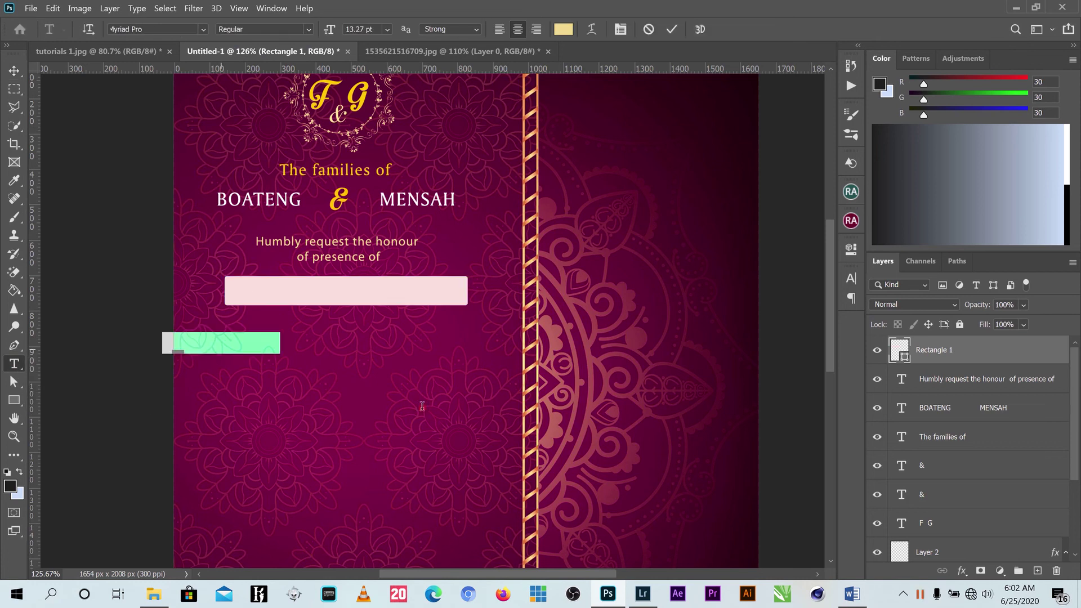
key(ctrl+v)
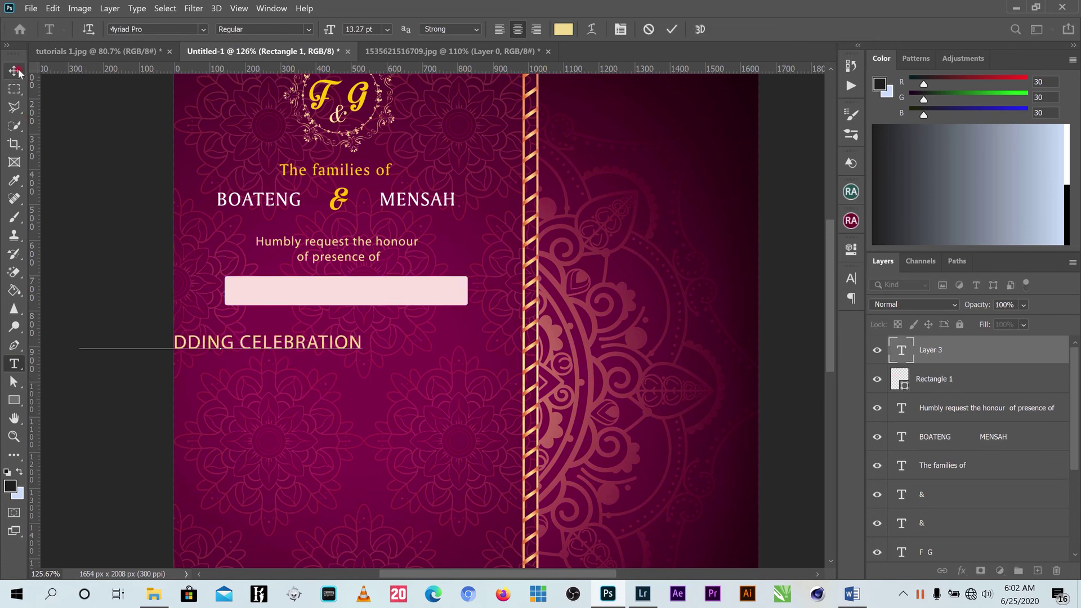
key(ctrl+Return)
key(v)
Move the celebration text just below the pink banner and scale it slightly to fit.
drag(335, 346, 462, 322)
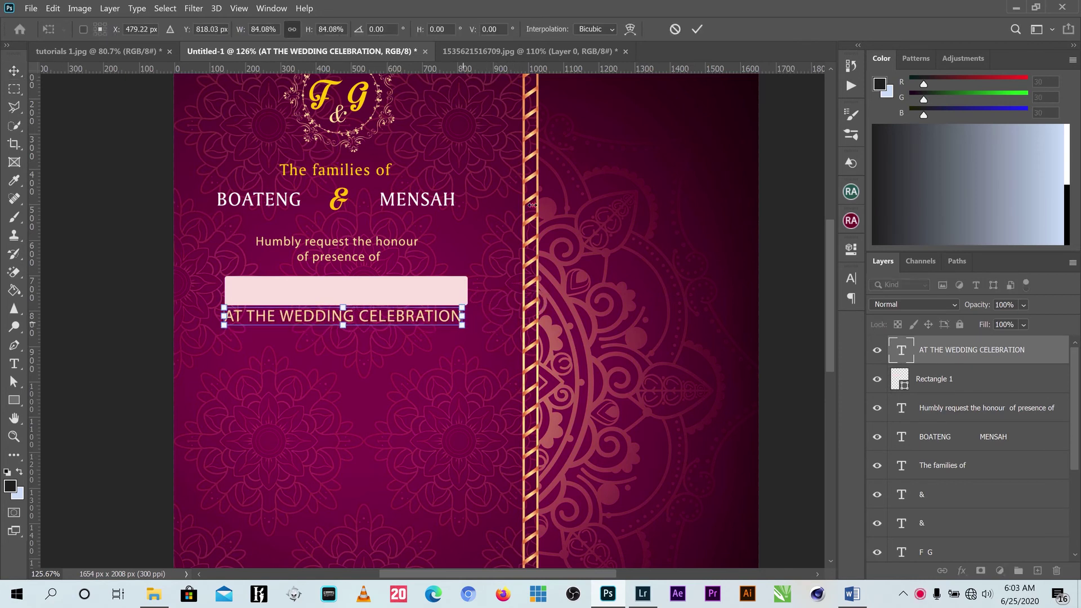
click(698, 32)
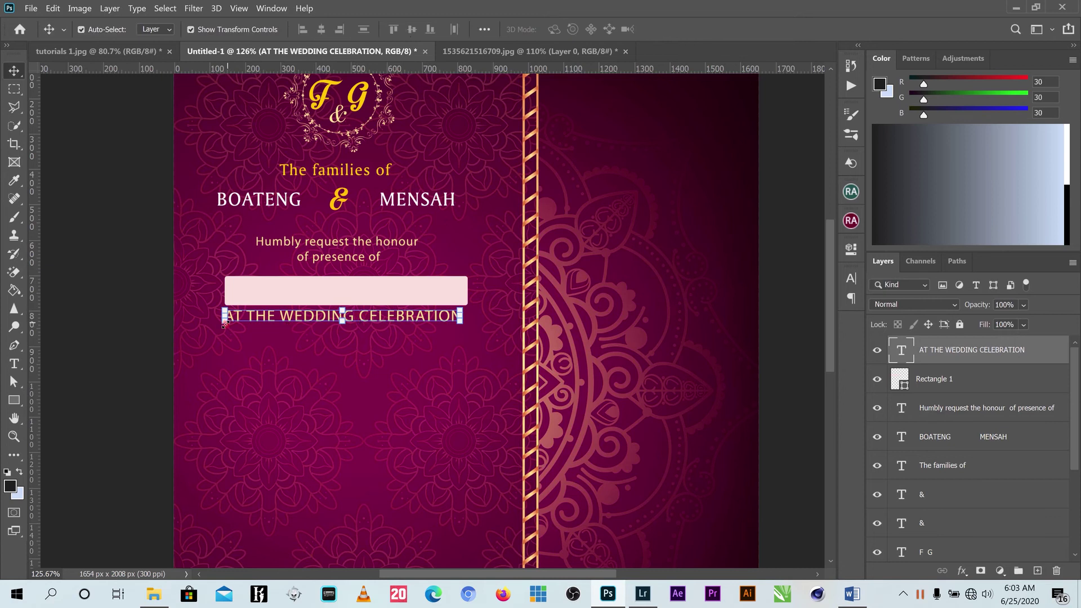
drag(225, 323, 228, 324)
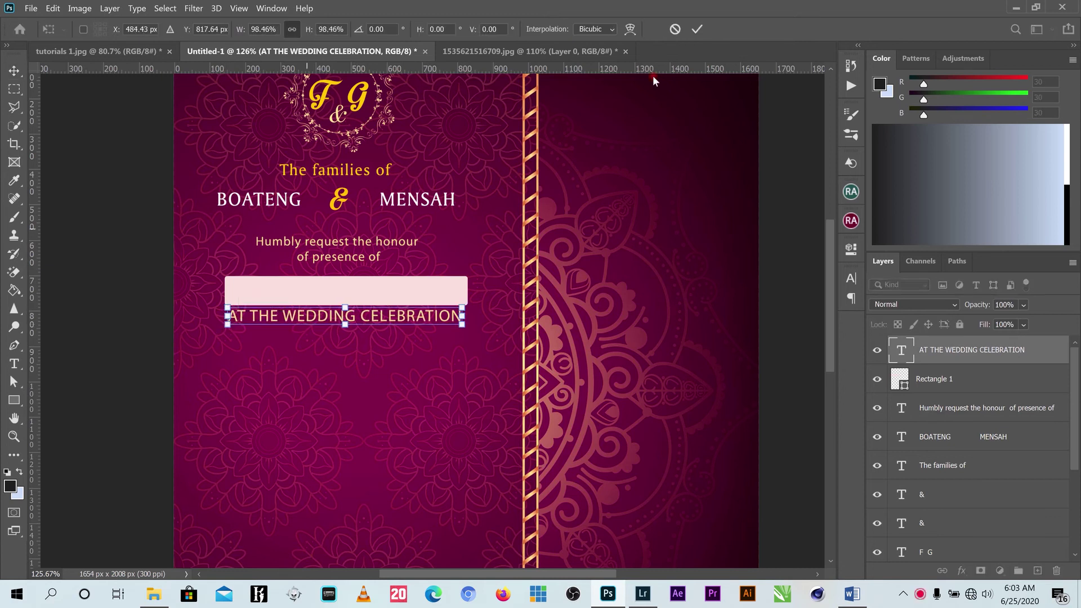
click(698, 33)
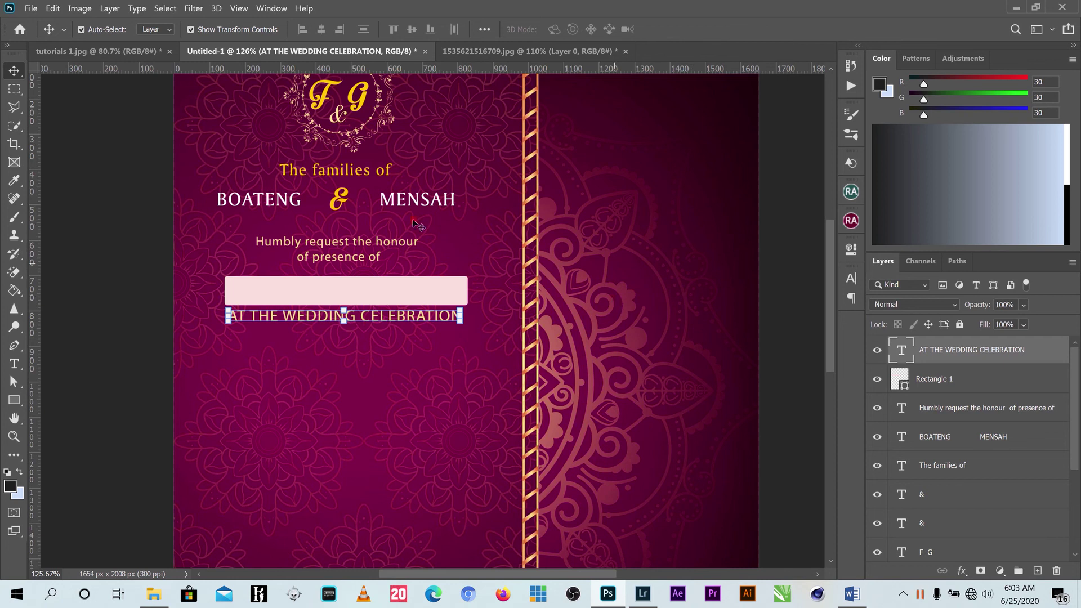
Set the celebration line in Charlemagne Std and narrow it to fit the banner.
click(851, 278)
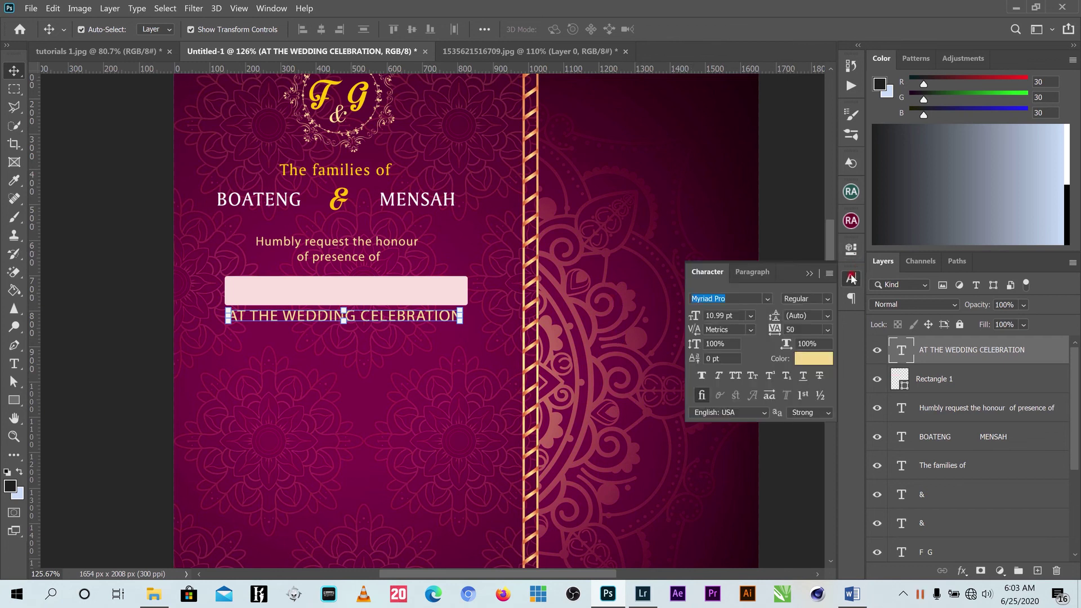
click(766, 299)
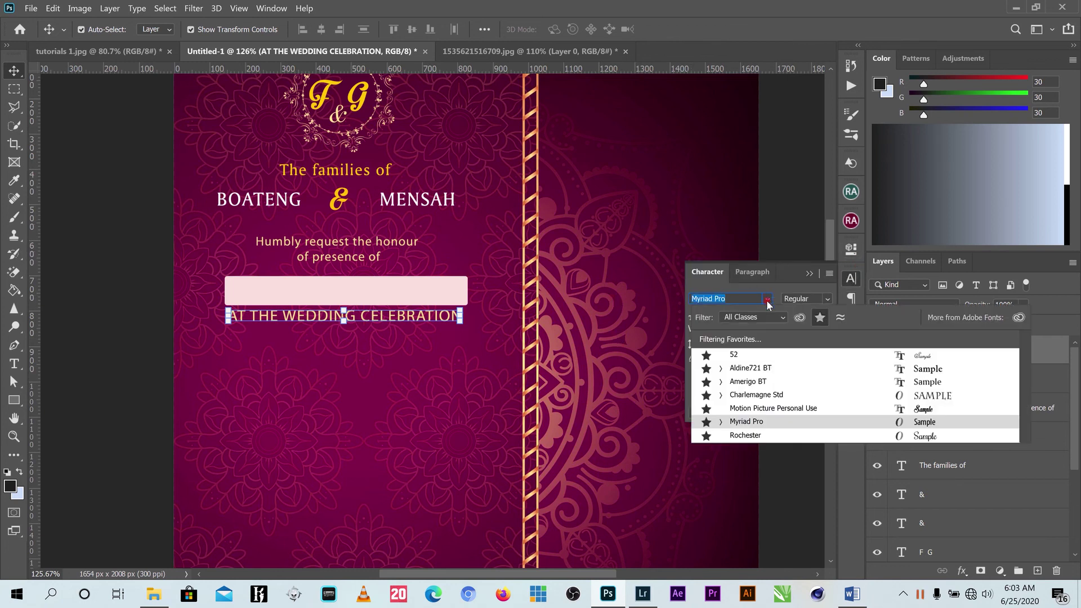
click(771, 395)
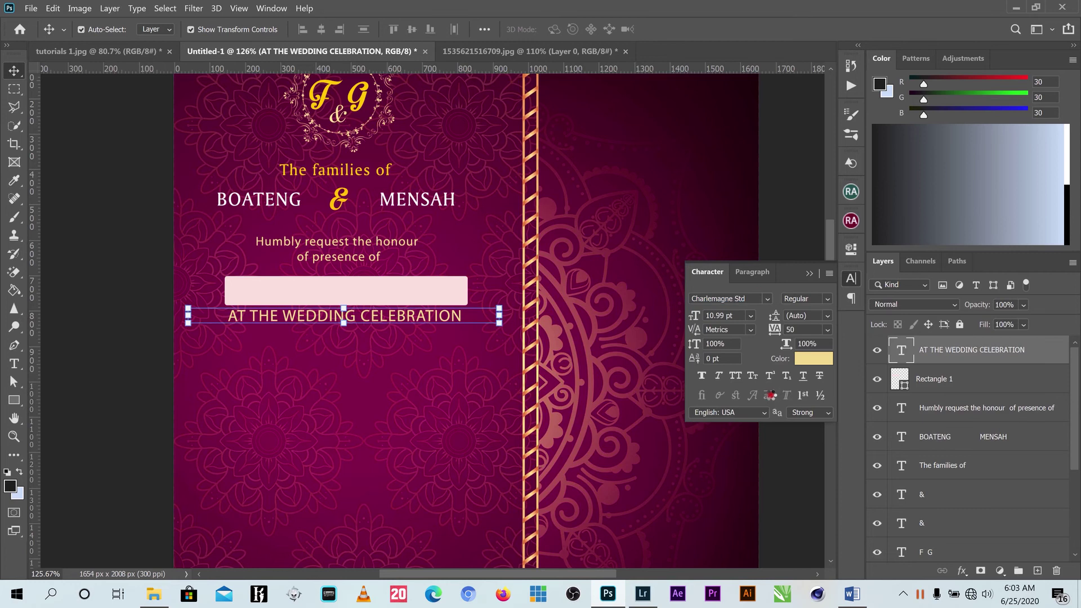
drag(498, 321, 472, 323)
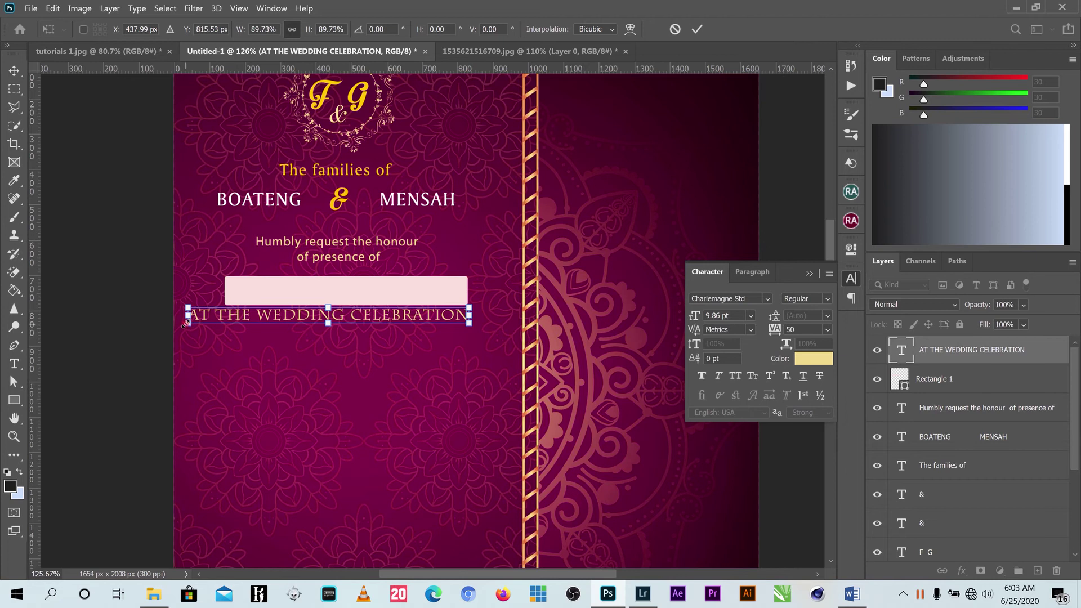
drag(188, 322, 220, 322)
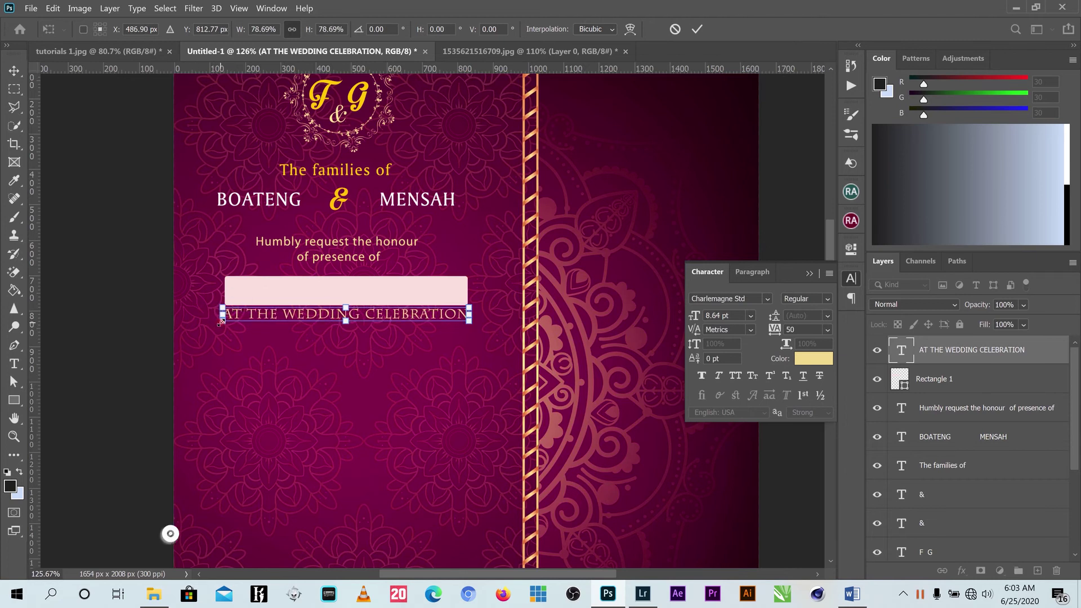
key(Return)
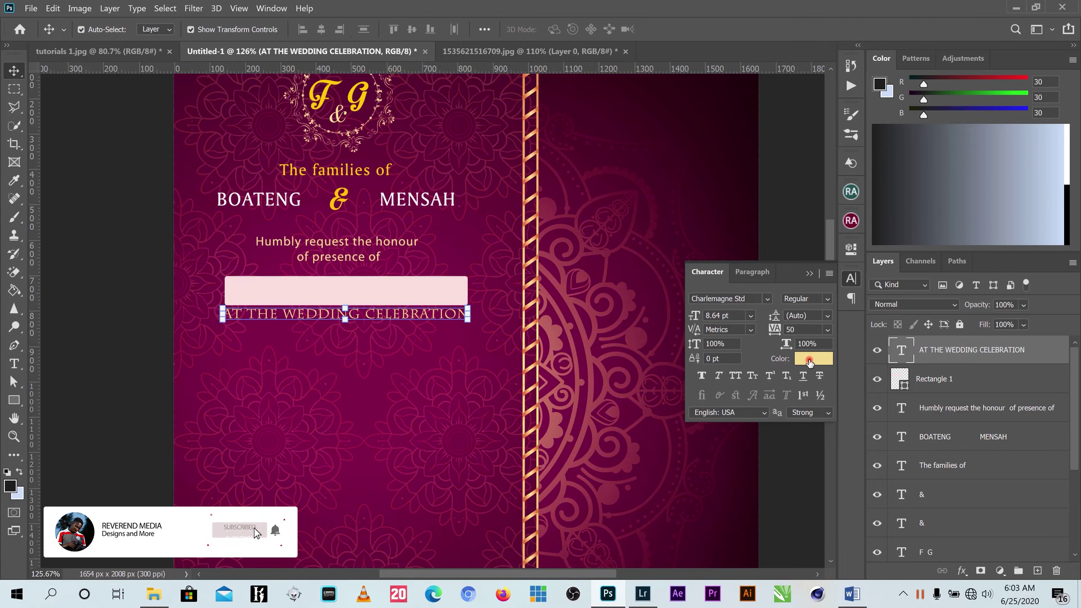
Keep the pale gold colour, make the line Bold, and stretch it taller to 13.27 pt.
click(811, 359)
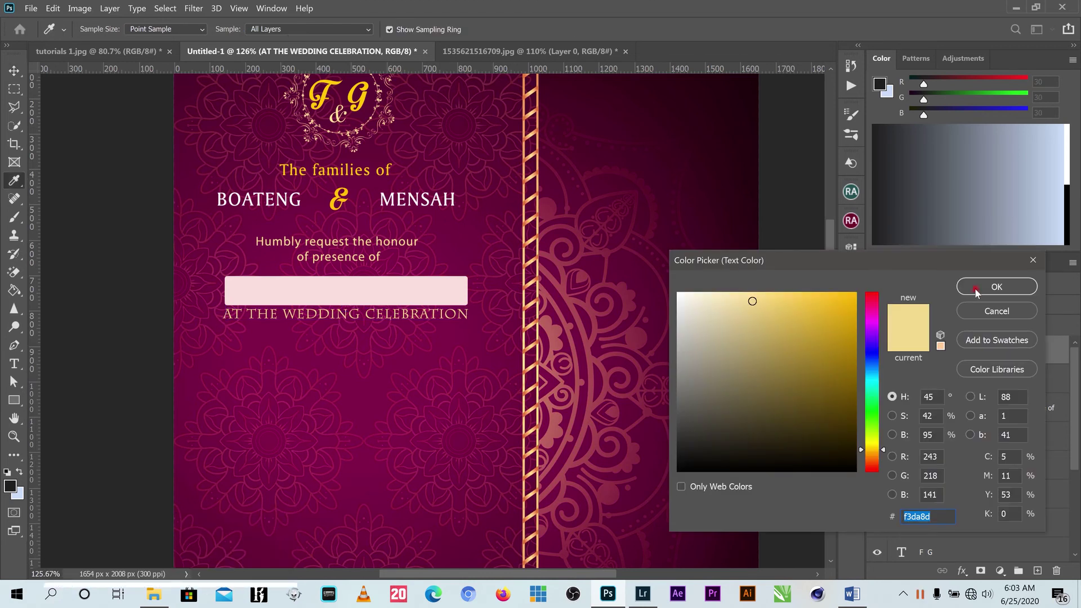
click(996, 286)
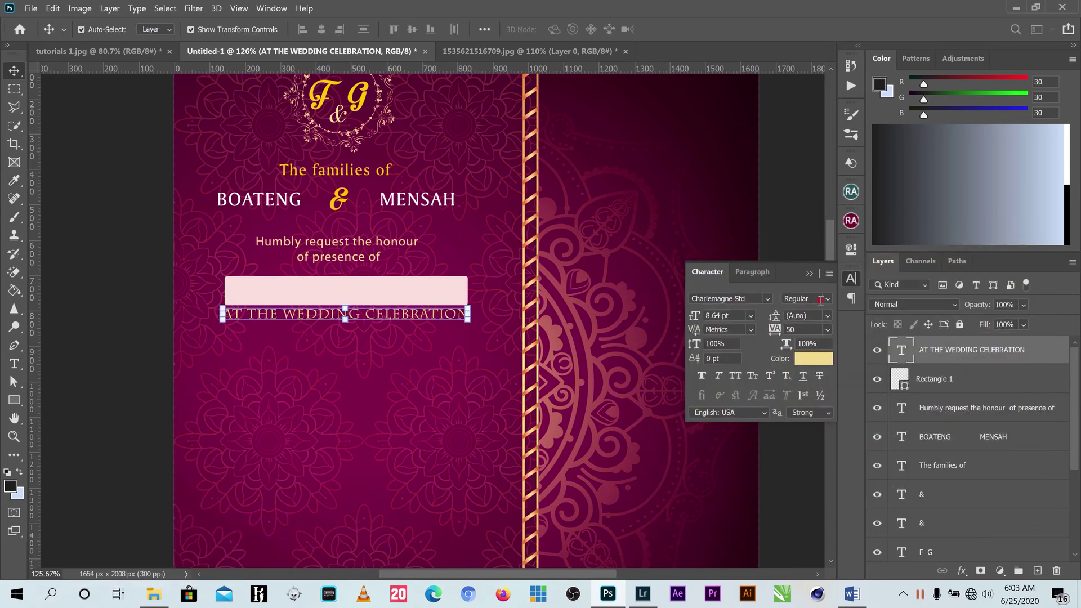
click(826, 299)
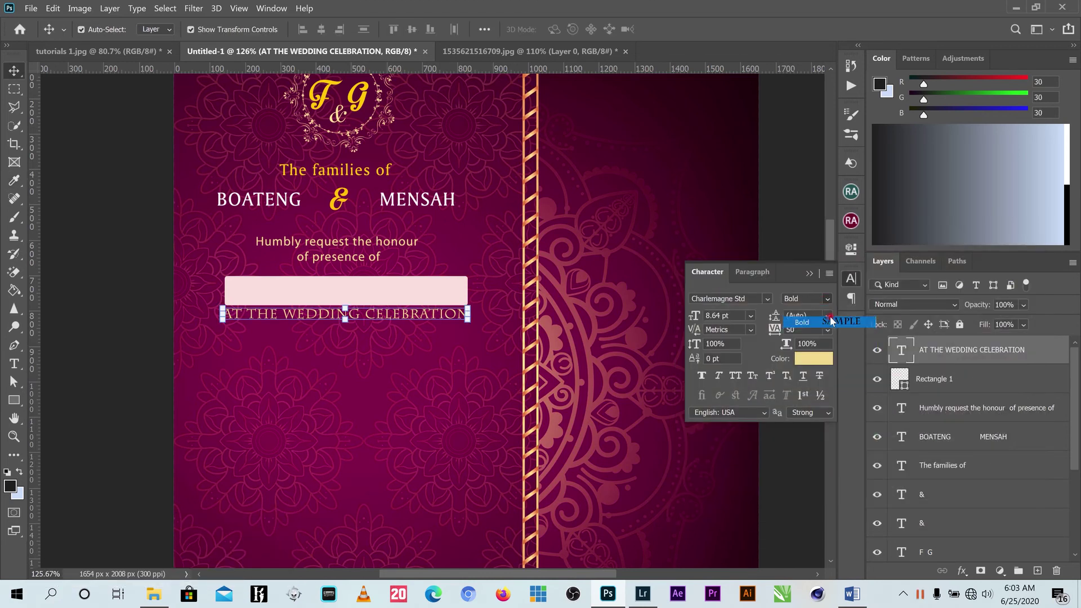
click(831, 321)
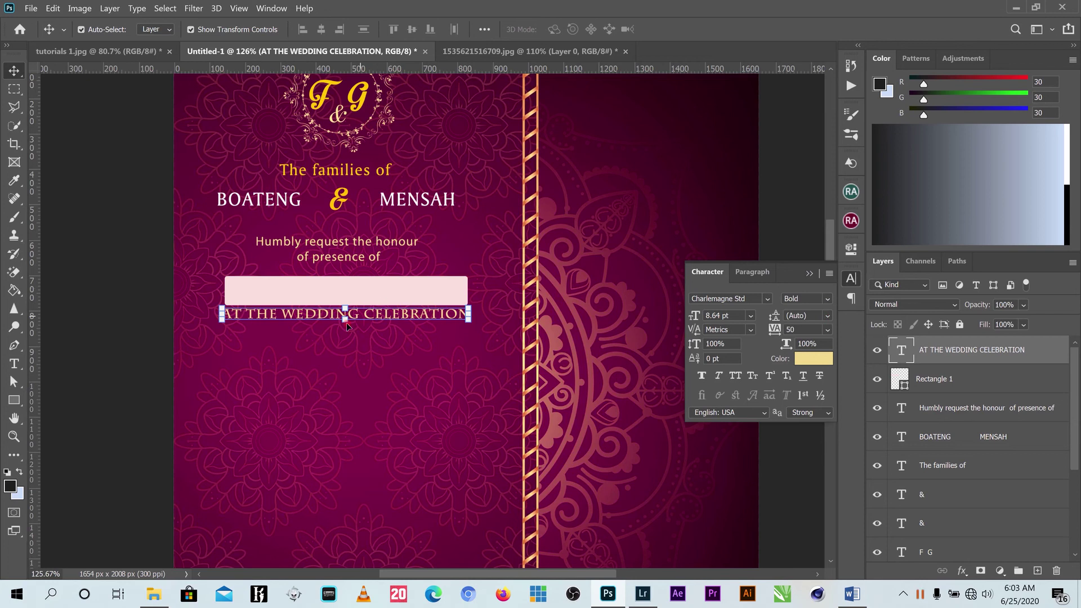
click(346, 322)
drag(347, 325, 347, 324)
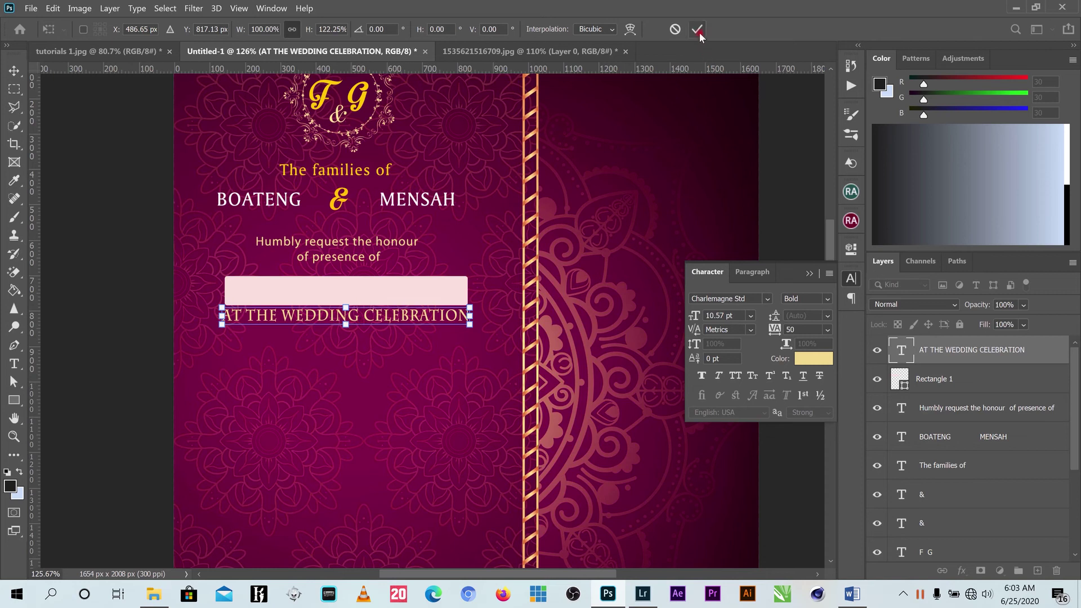
click(698, 30)
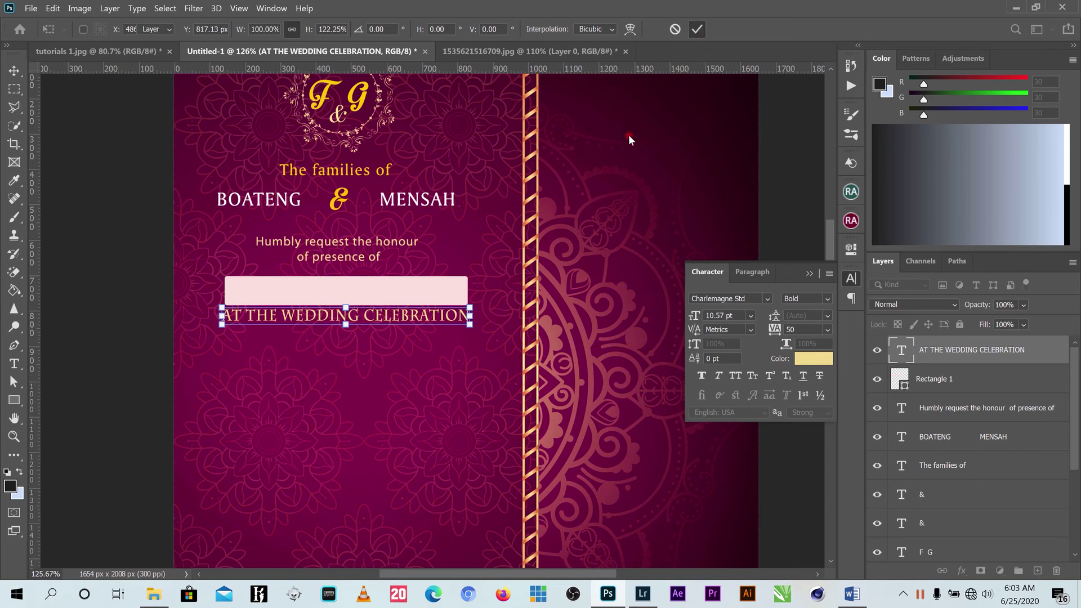
Replace the LOREM IPSUM placeholder below the heading with the text 'OF THEIR WARDS'.
click(14, 363)
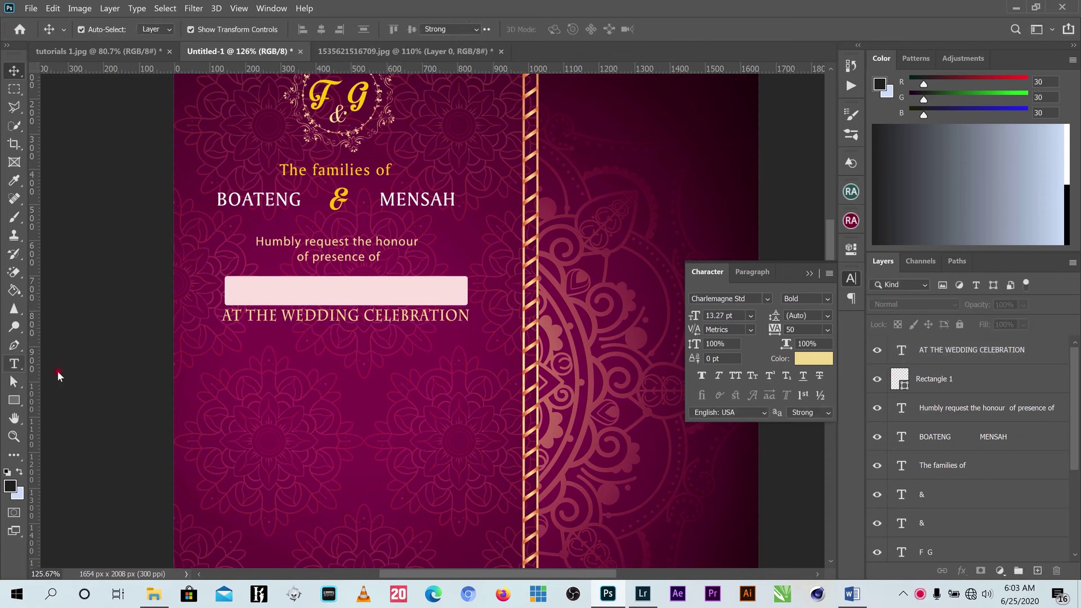
click(271, 382)
double_click(271, 383)
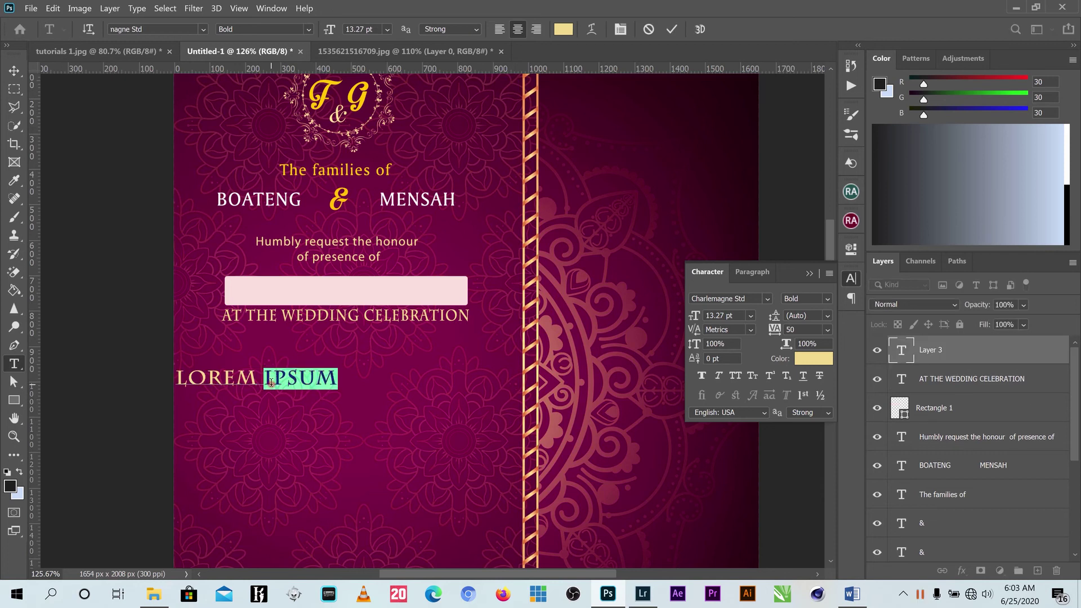
triple_click(271, 382)
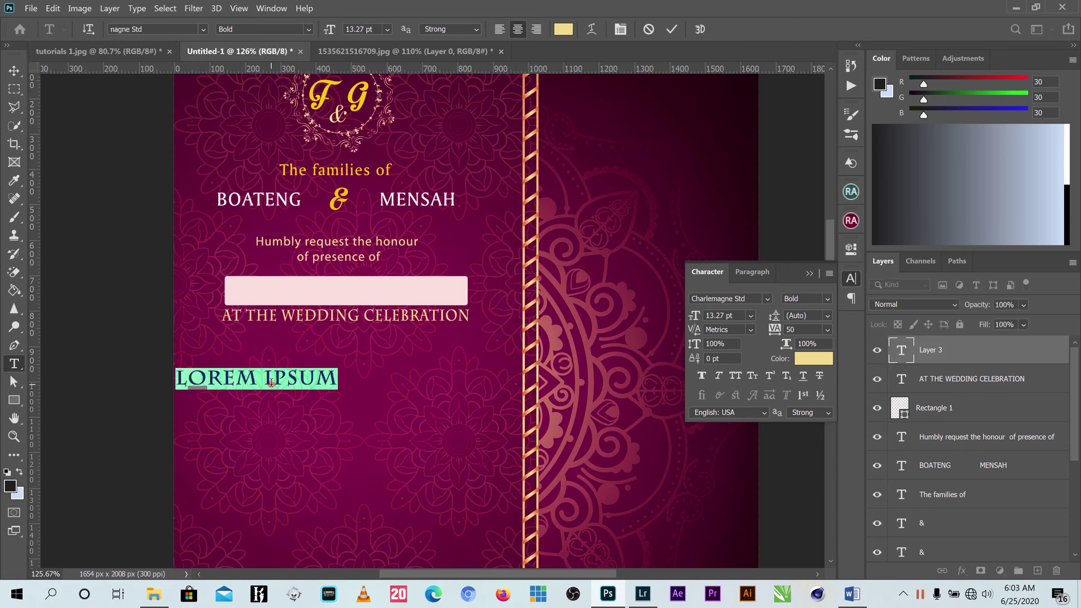
text(OF THE)
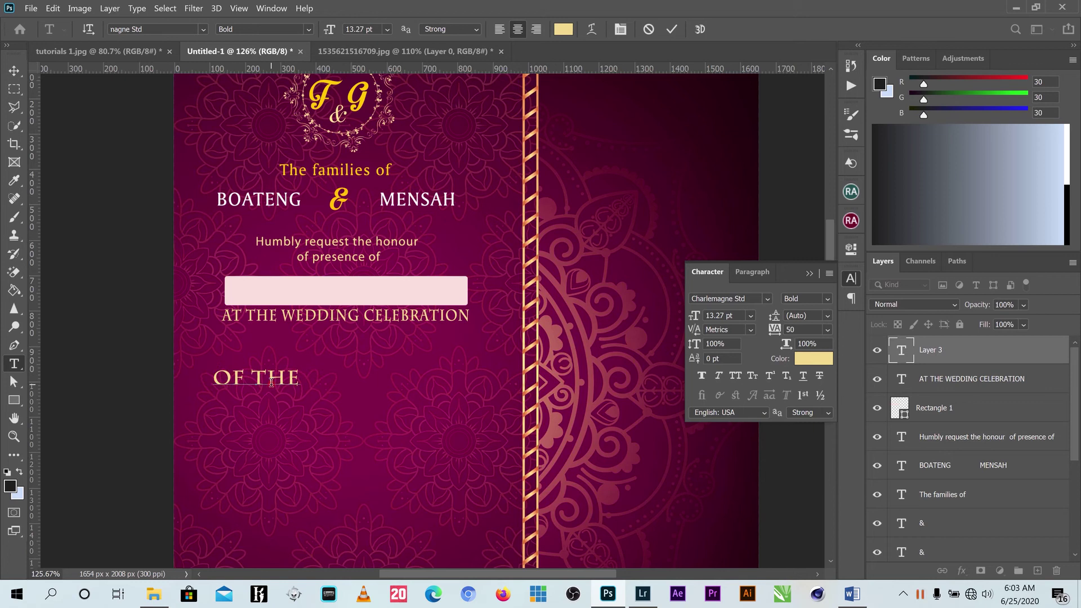
key(BackSpace)
key(BackSpace)
key(BackSpace)
key(BackSpace)
key(BackSpace)
key(BackSpace)
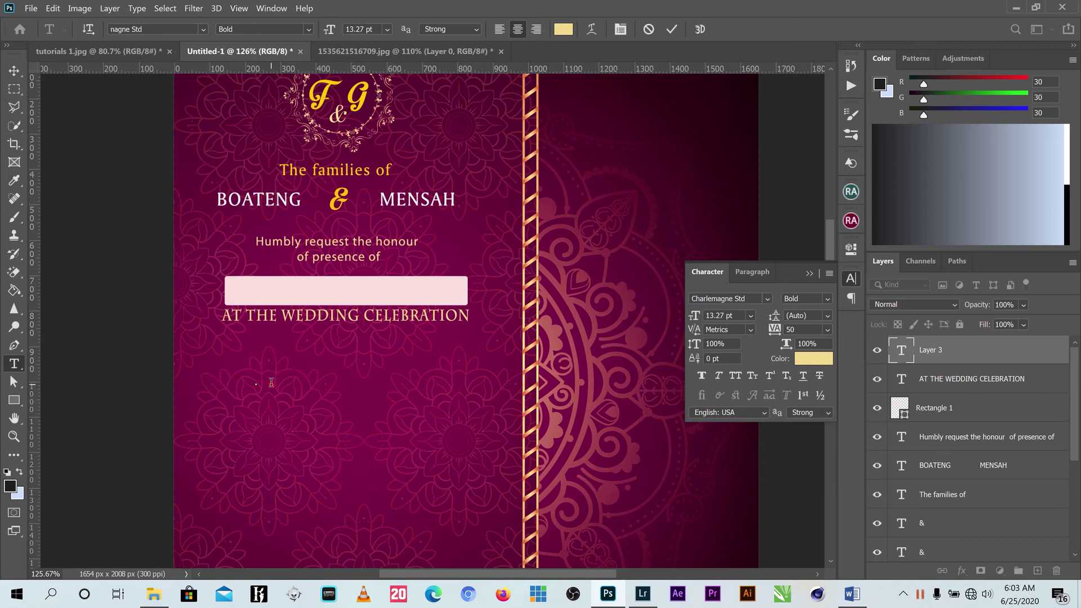
text(OF THE)
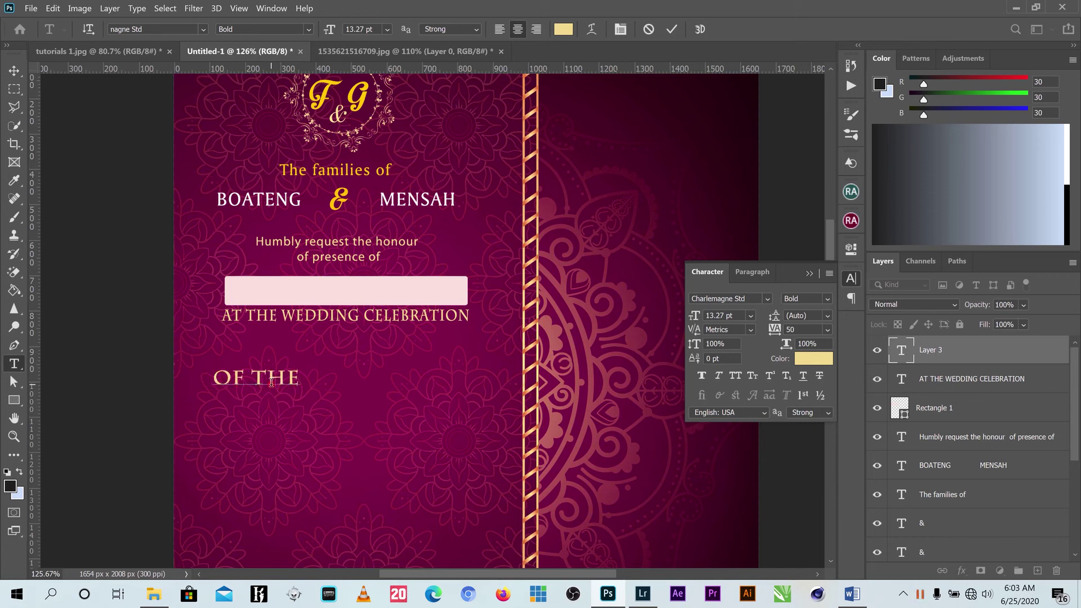
key(BackSpace)
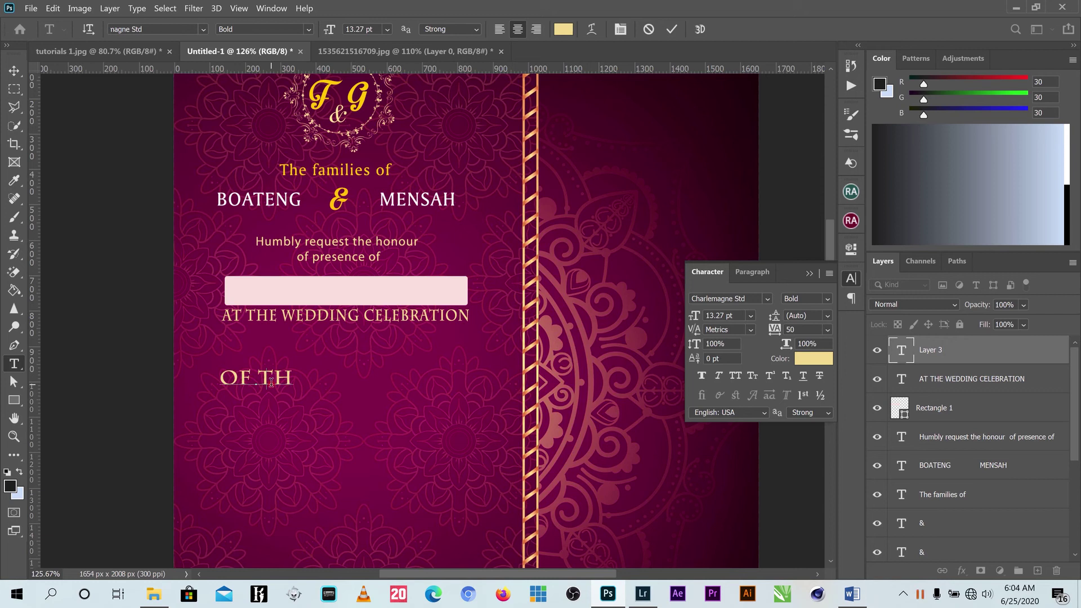
key(BackSpace)
key(BackSpace)
key(BackSpace)
key(BackSpace)
key(BackSpace)
text(O.F THEIR WARDS)
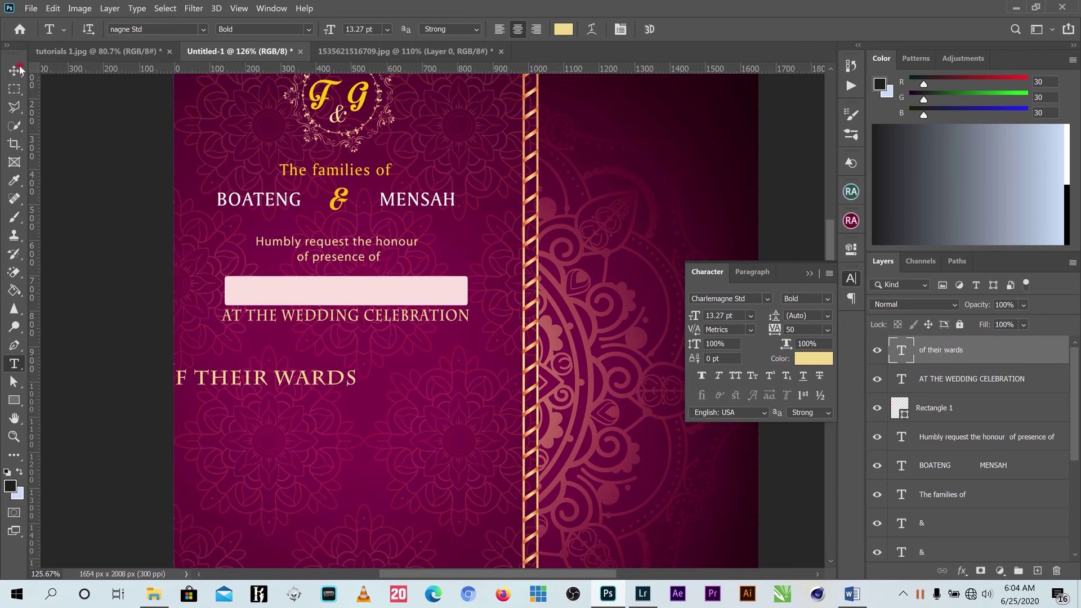
click(672, 28)
key(v)
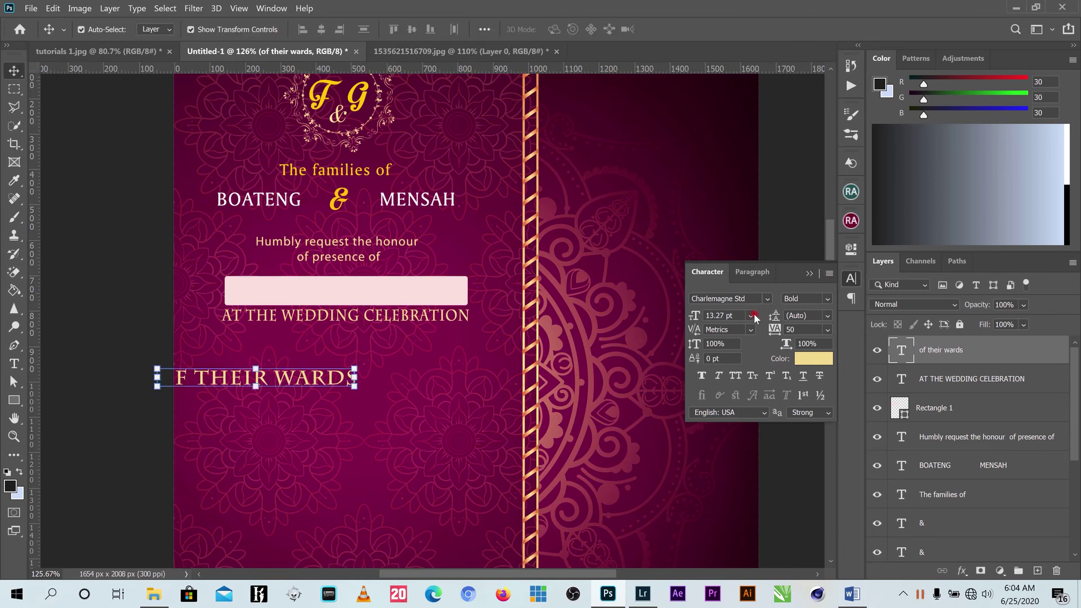
Set the OF THEIR WARDS line to 10 pt and centre it under the heading.
click(751, 315)
click(726, 387)
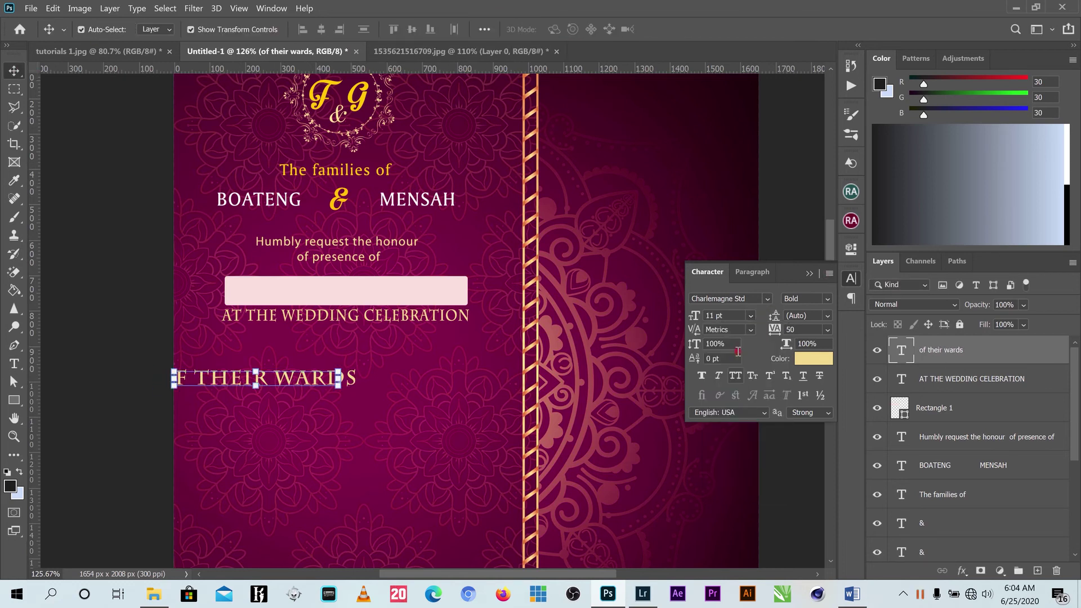
click(767, 300)
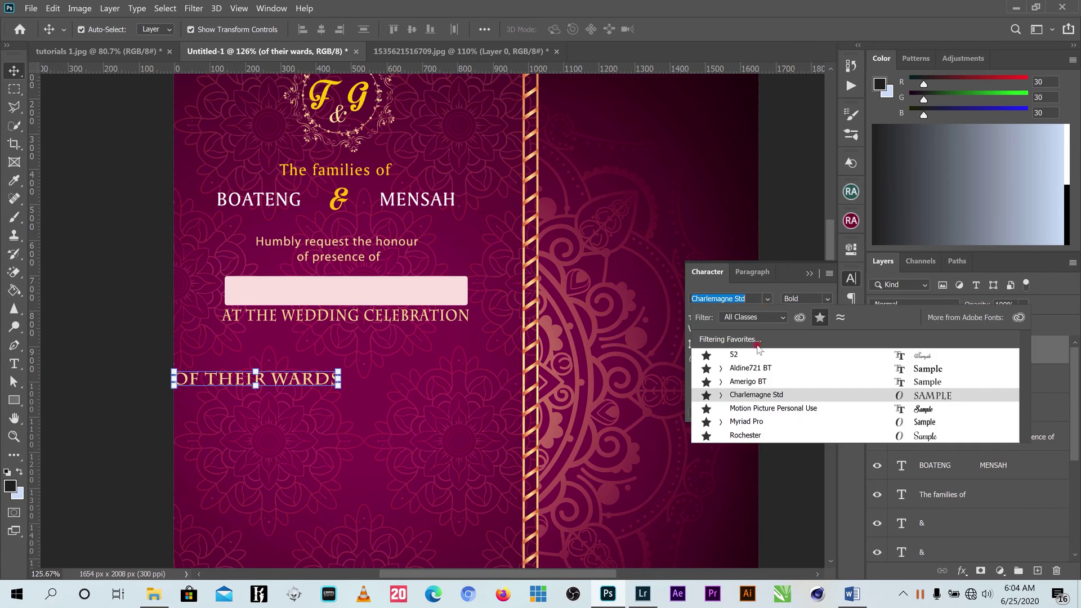
click(767, 300)
click(750, 316)
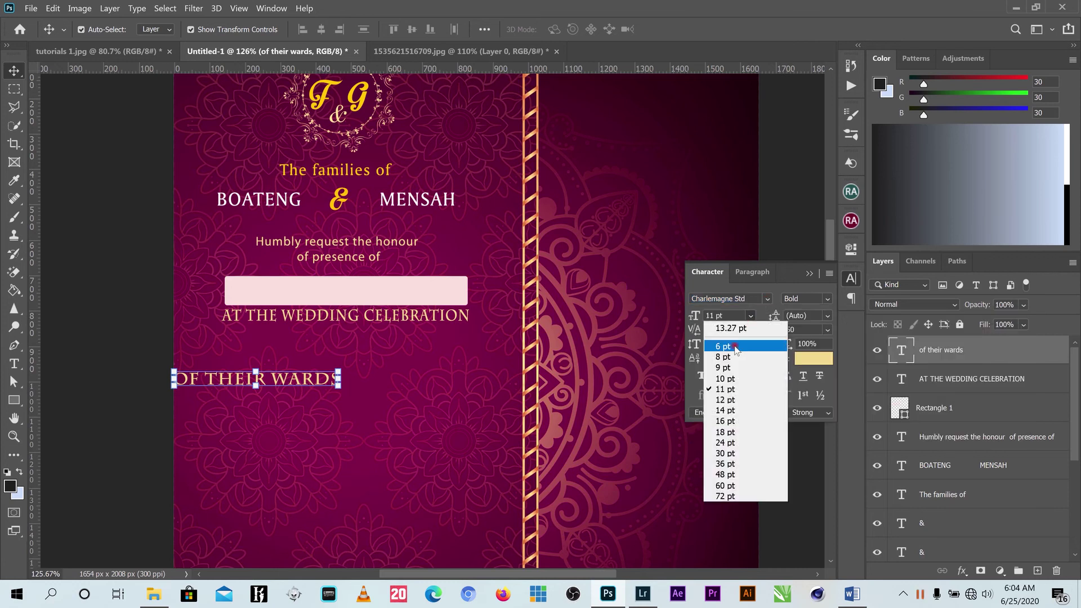
click(726, 368)
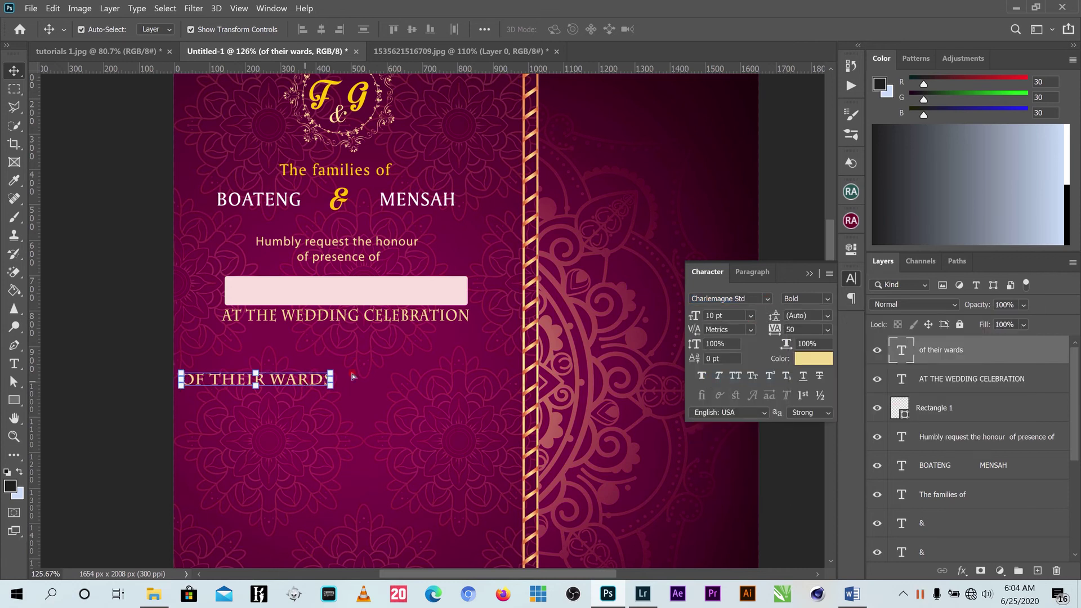
drag(302, 385, 402, 365)
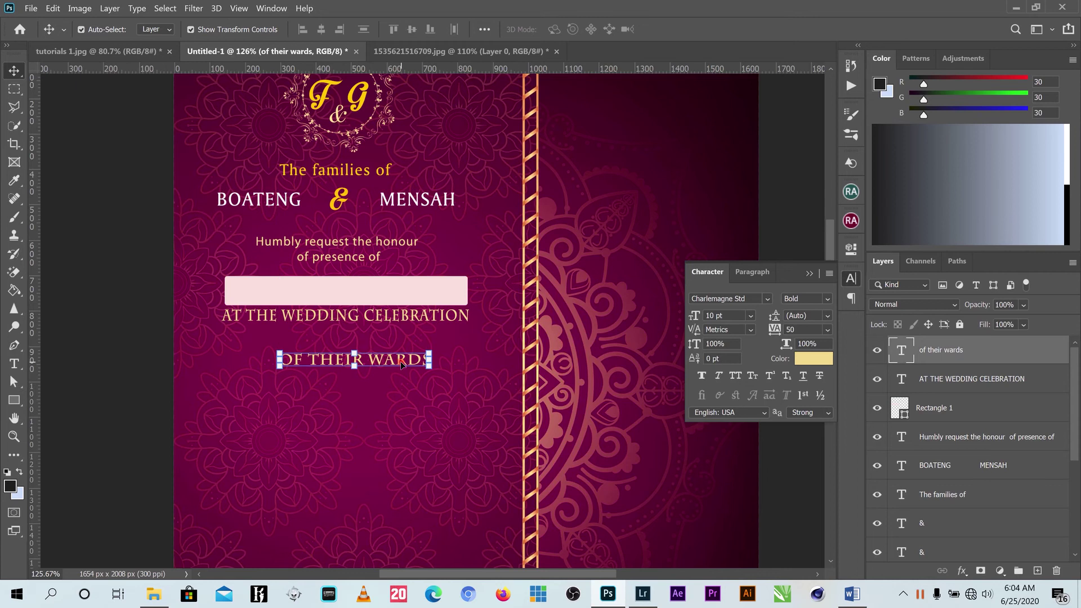
Switch the line to Rochester script and tuck it beneath AT THE WEDDING CELEBRATION.
click(766, 299)
key(Up)
key(Up)
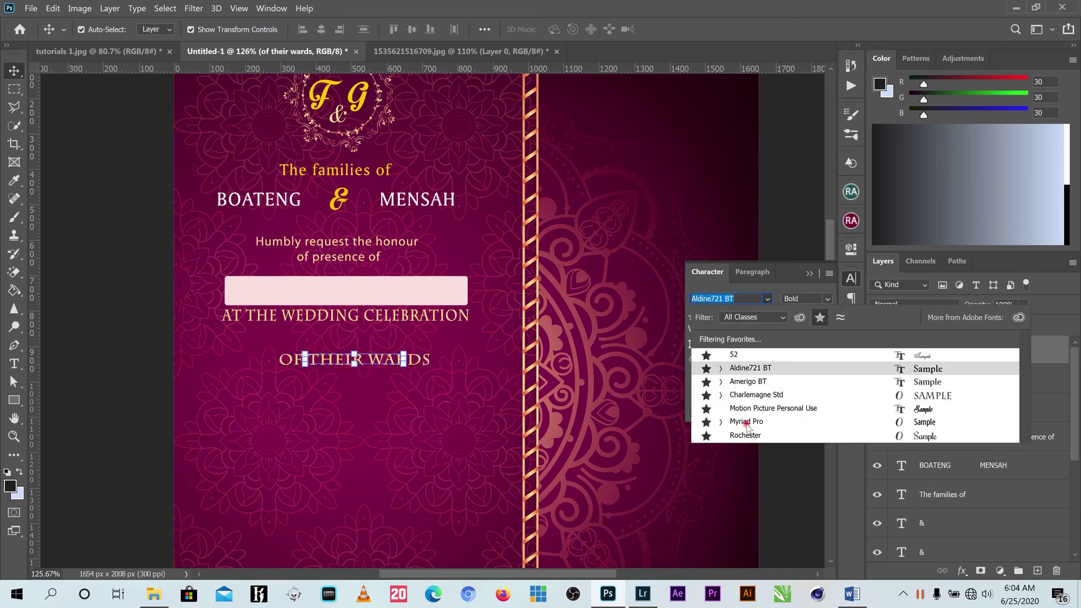
click(746, 435)
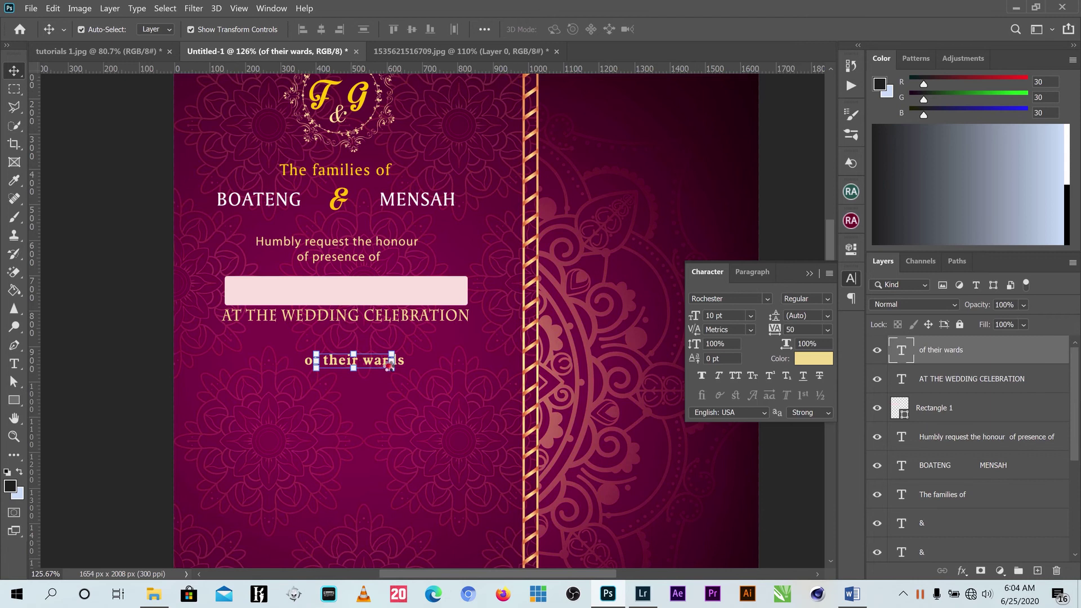
drag(372, 363, 354, 335)
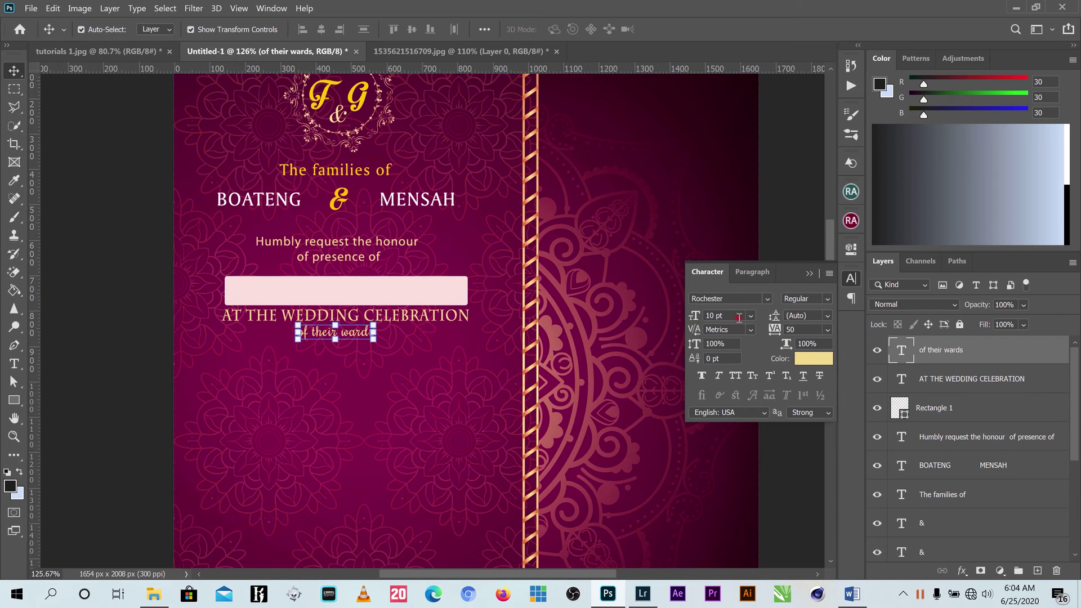
Keep the size at 10 pt and recolour the line white (#ffffff).
click(751, 316)
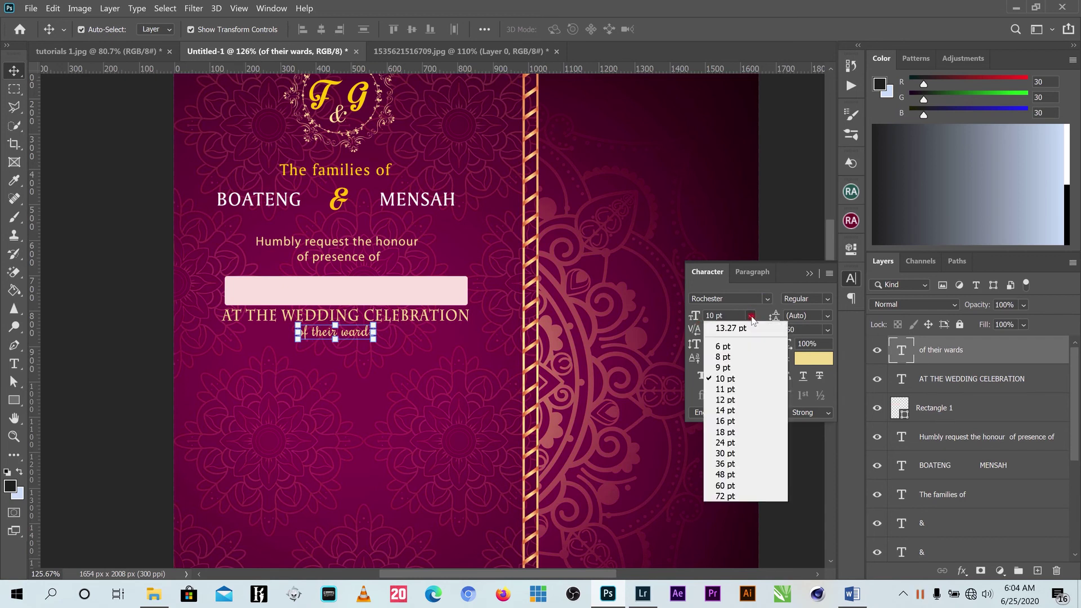
click(751, 316)
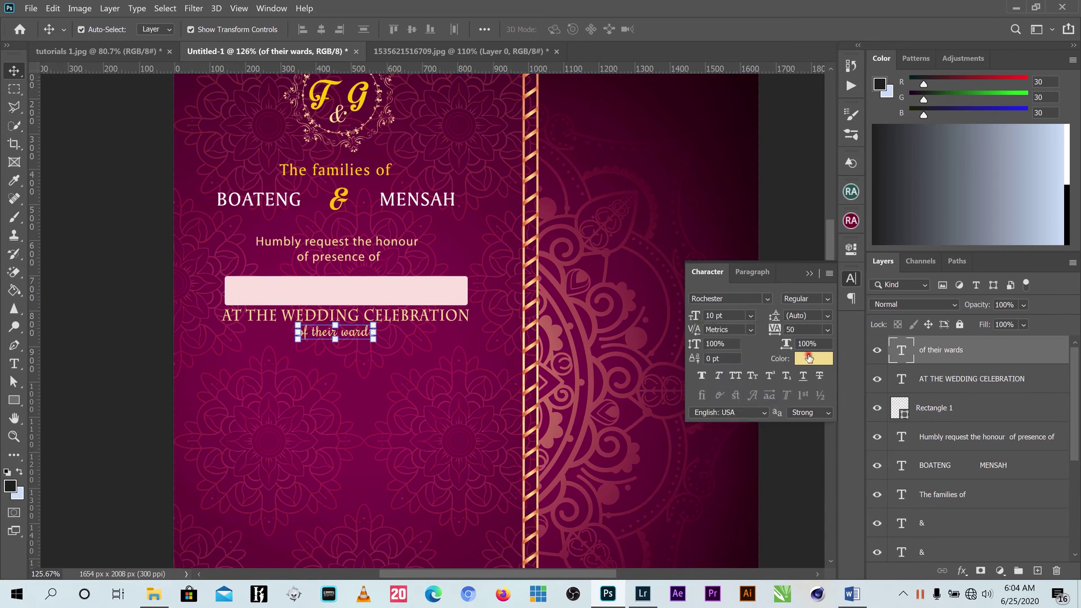
click(808, 358)
drag(712, 316, 647, 278)
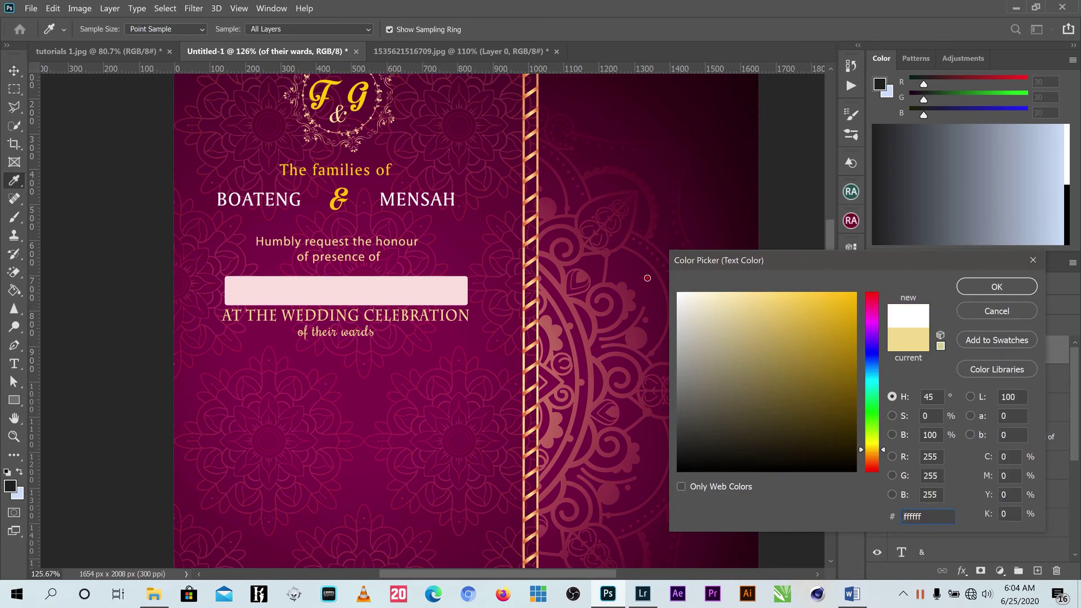
click(996, 287)
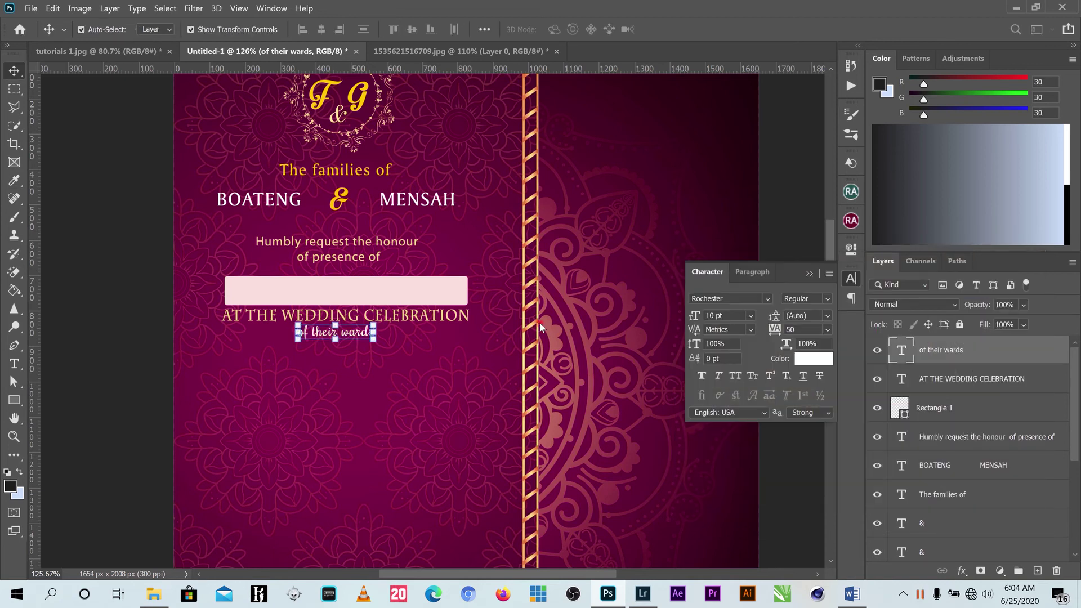
Stretch the pale pink banner wider on both the left and right sides.
scroll(579, 340, down, 3)
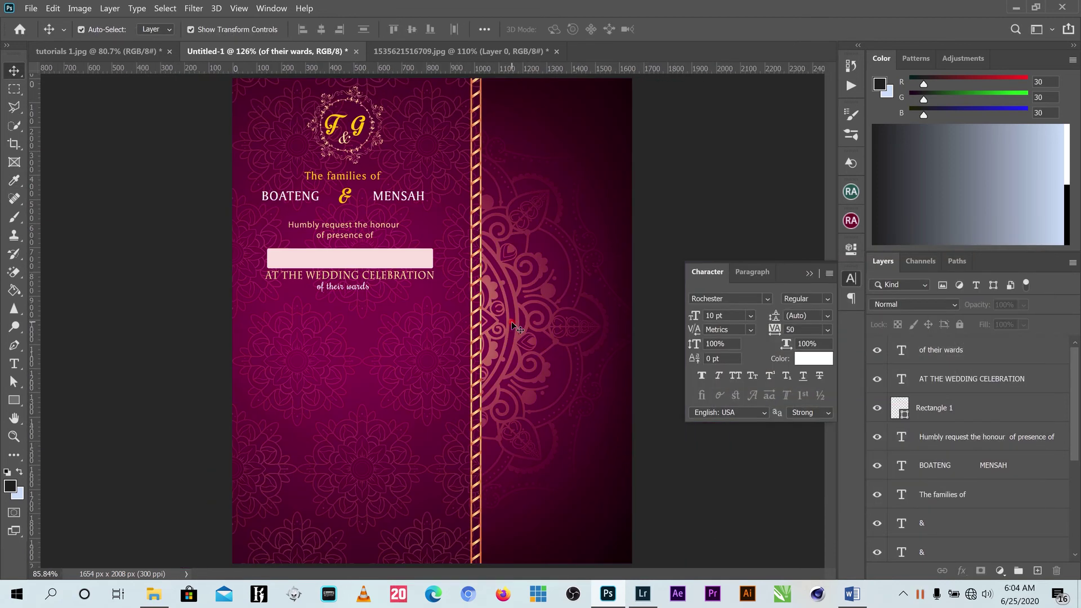
click(355, 253)
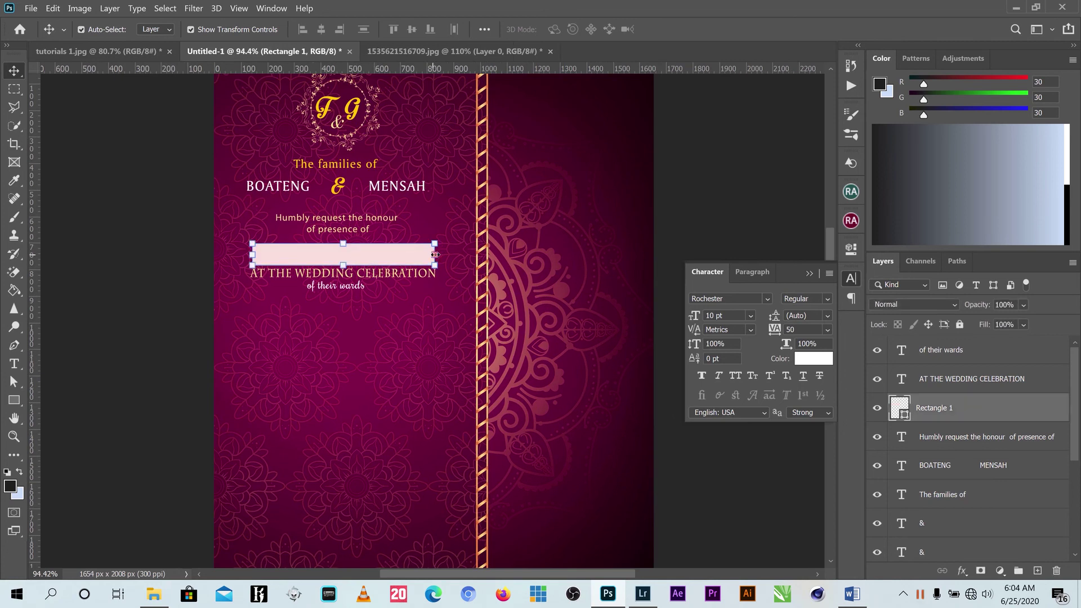
drag(435, 255, 449, 254)
drag(253, 254, 245, 254)
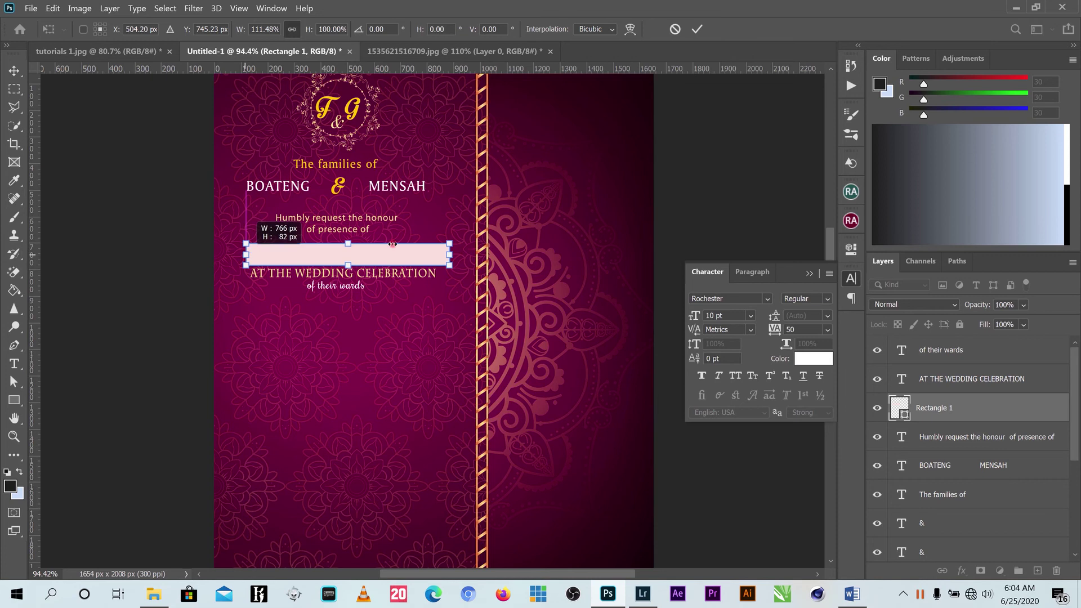
click(697, 29)
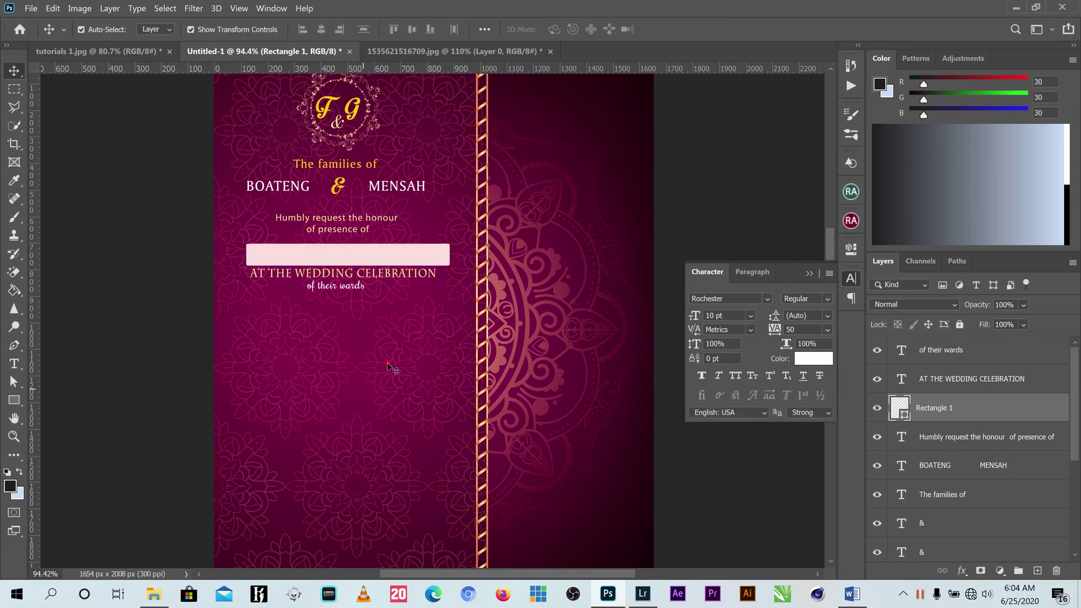
Align the banner and both celebration text lines to their horizontal centres.
drag(218, 254, 374, 298)
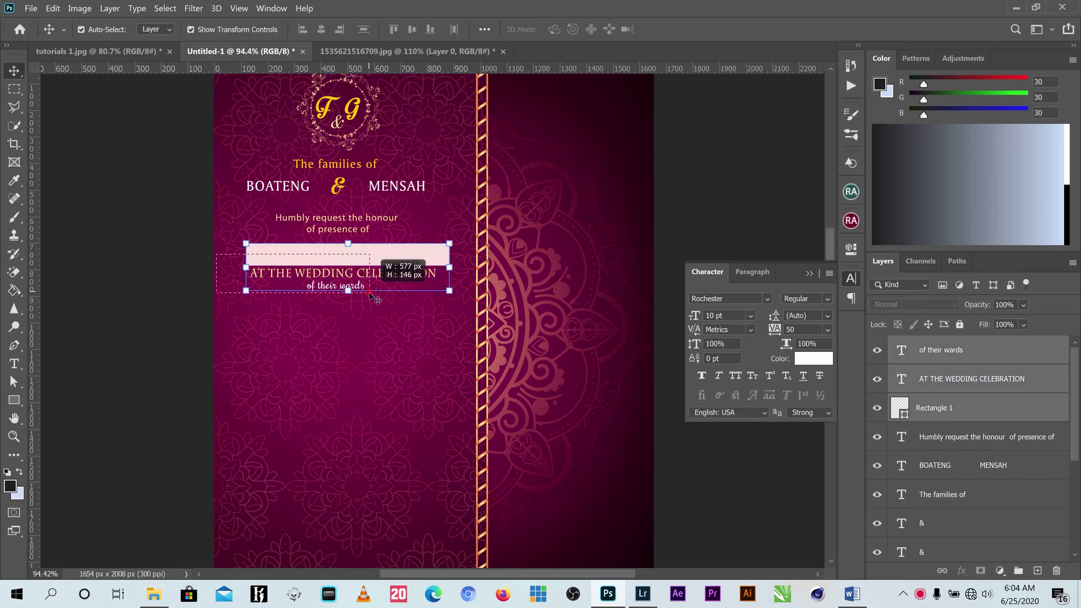
click(321, 30)
click(678, 225)
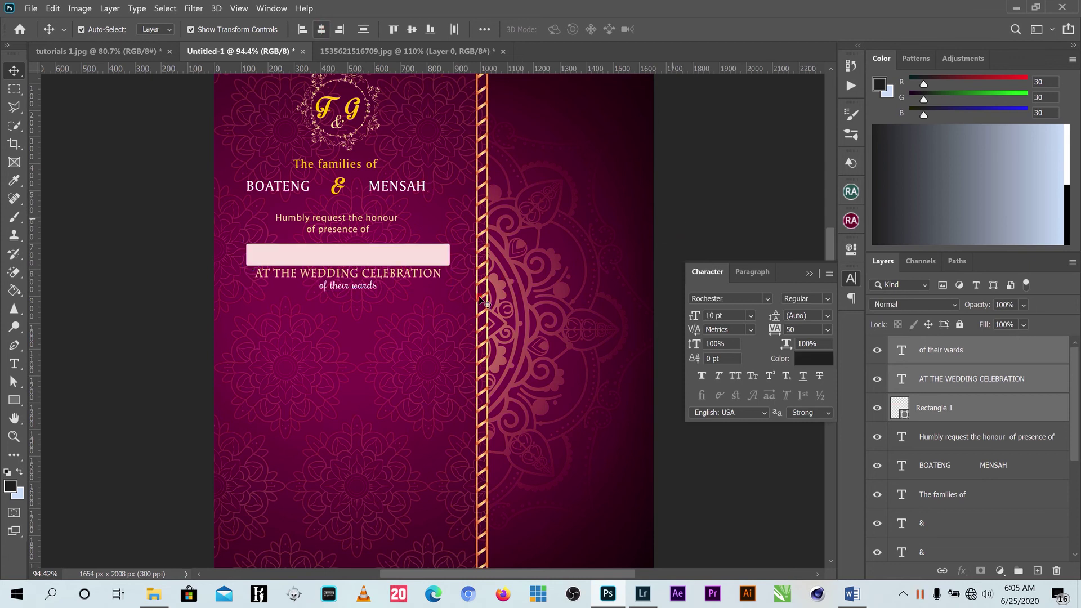
key(ctrl+z)
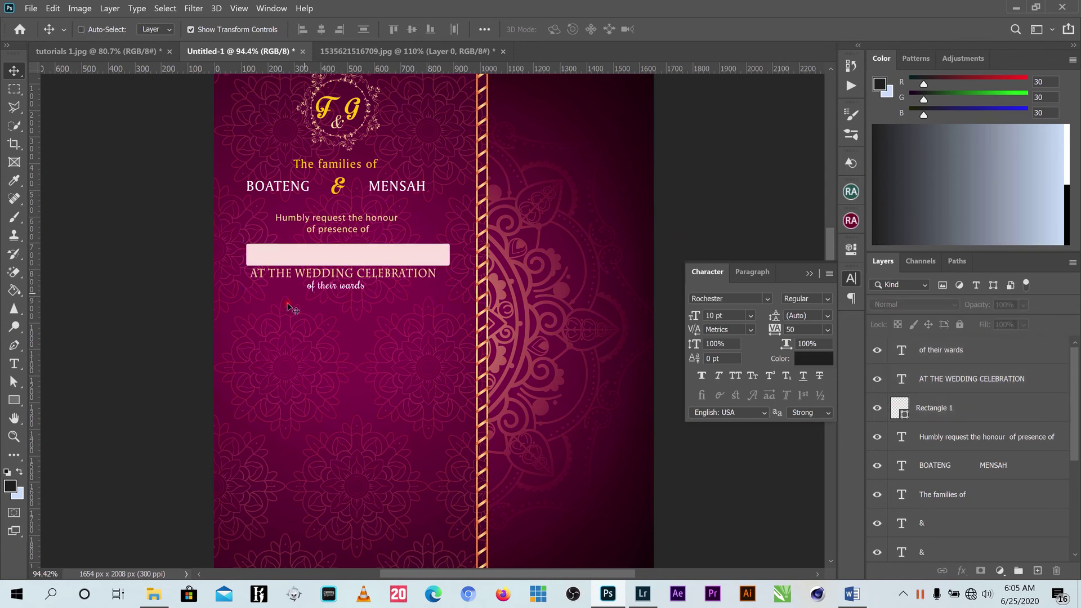
drag(221, 248, 385, 292)
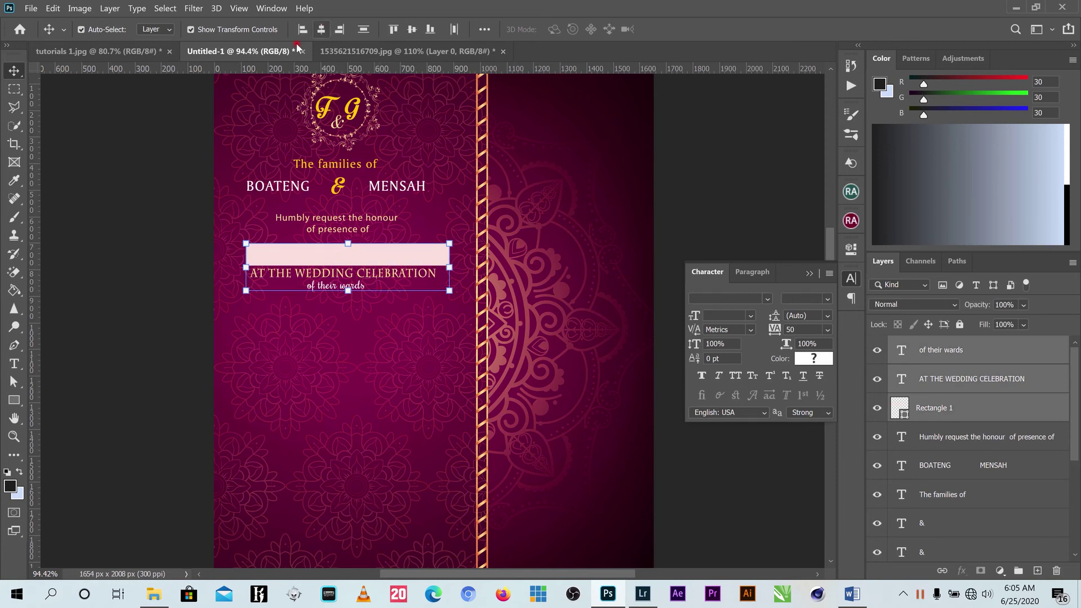
click(321, 29)
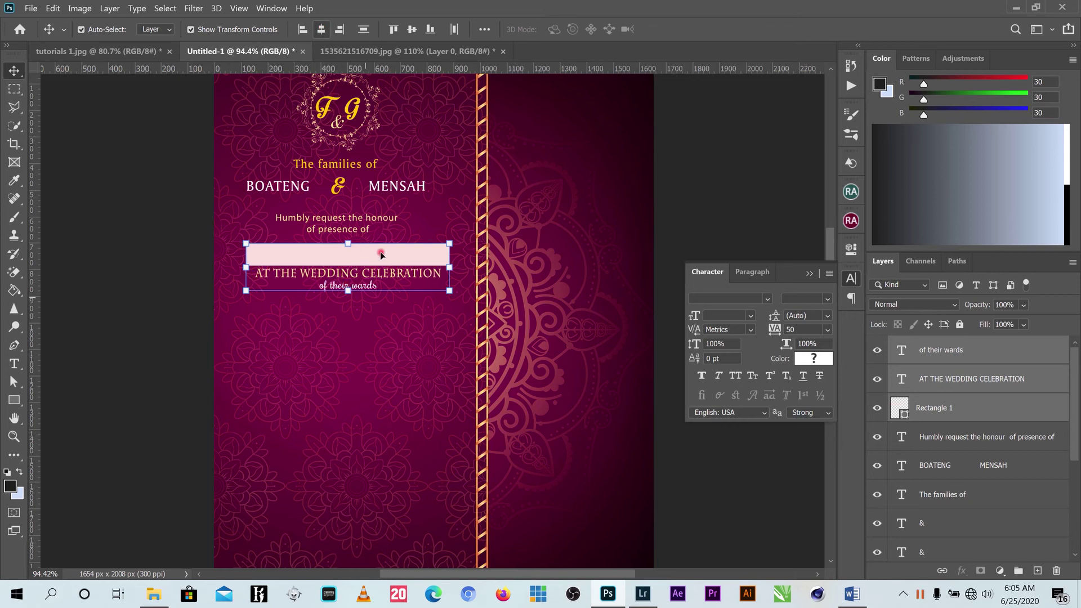
Open the ornaments image 1535621754748.jpg from the wedding invite folder as a new document.
click(306, 372)
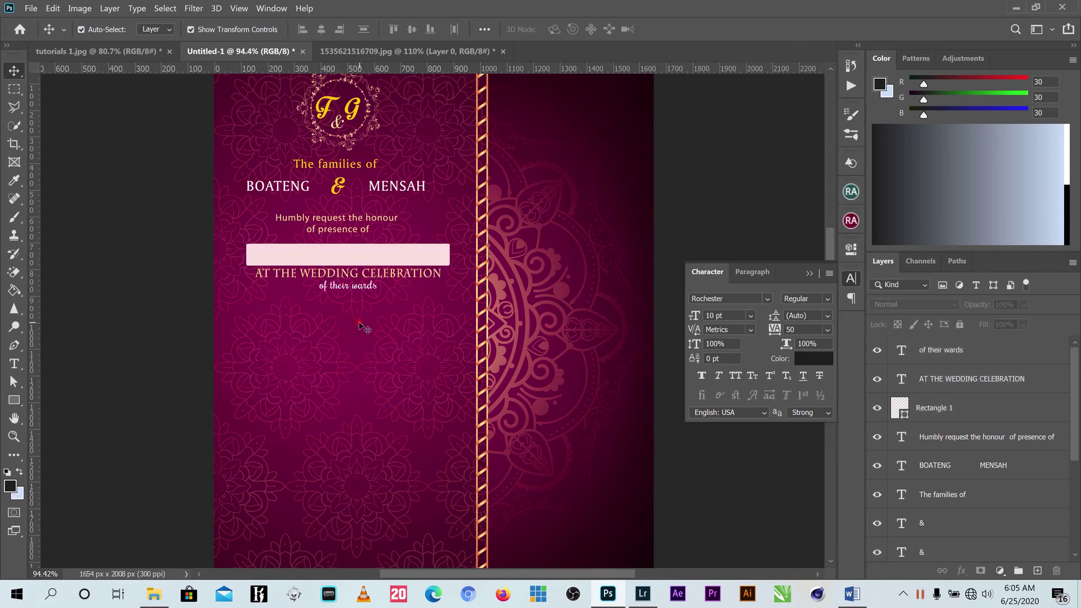
click(153, 594)
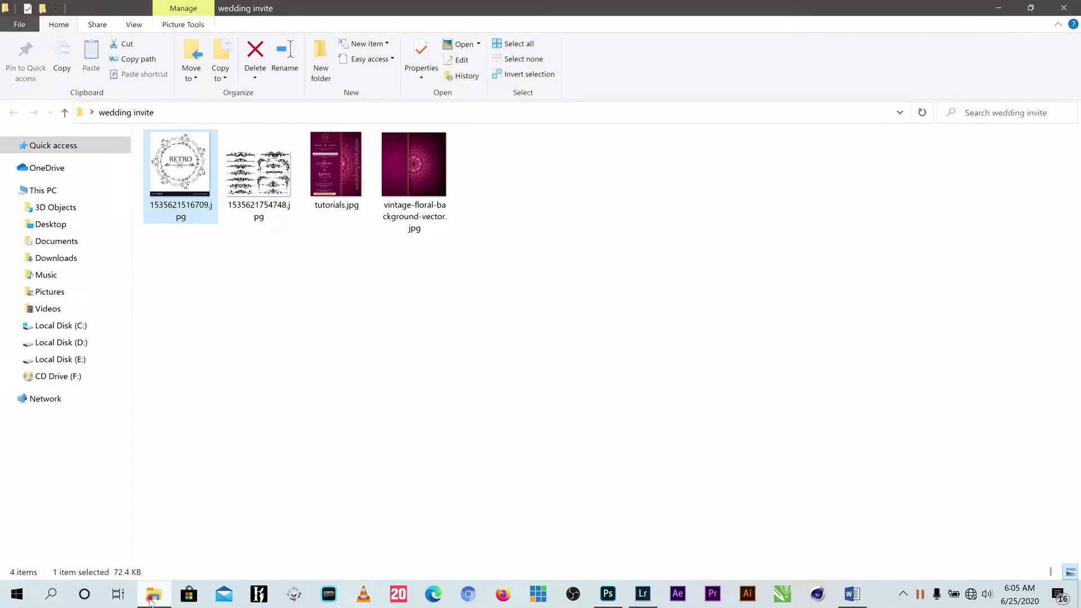
drag(232, 177, 524, 49)
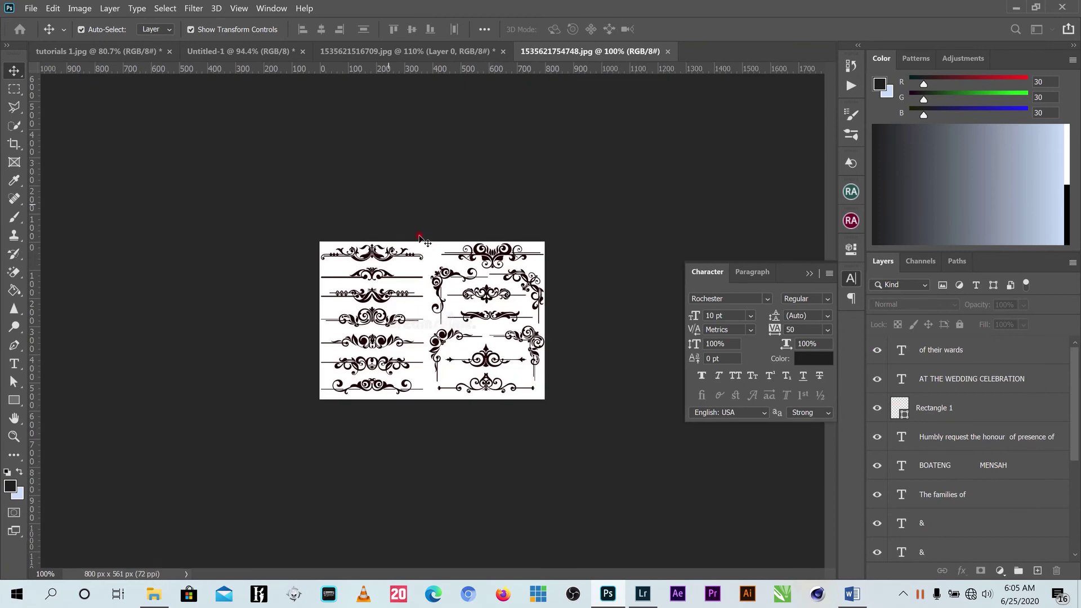
Marquee-select the second ornament and cut it onto its own layer with Layer Via Cut.
scroll(394, 238, up, 4)
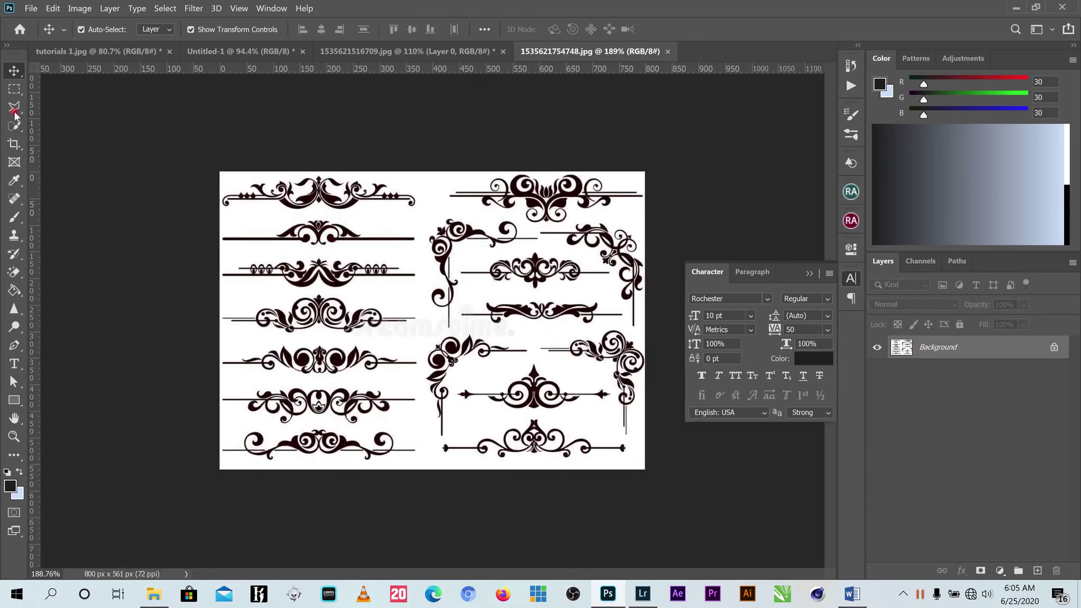
click(14, 90)
right_click(14, 92)
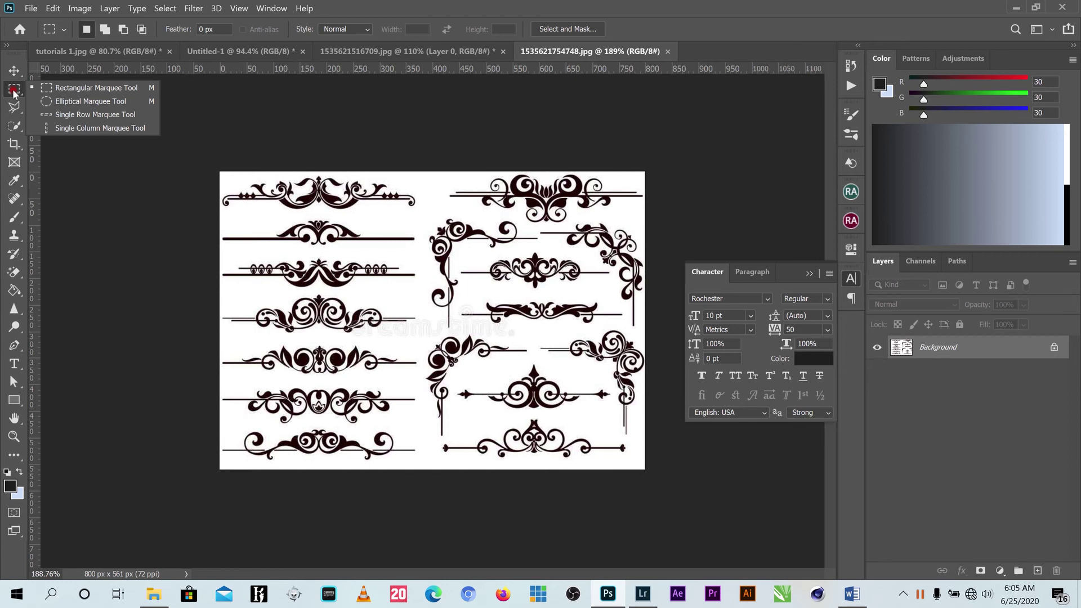
click(260, 226)
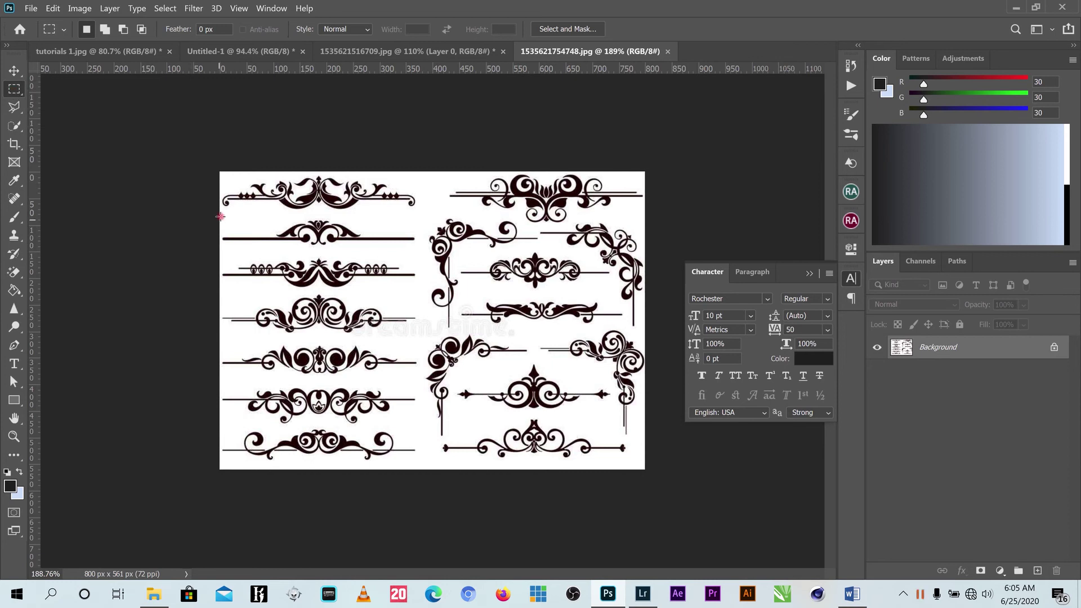
drag(220, 213, 421, 250)
right_click(334, 228)
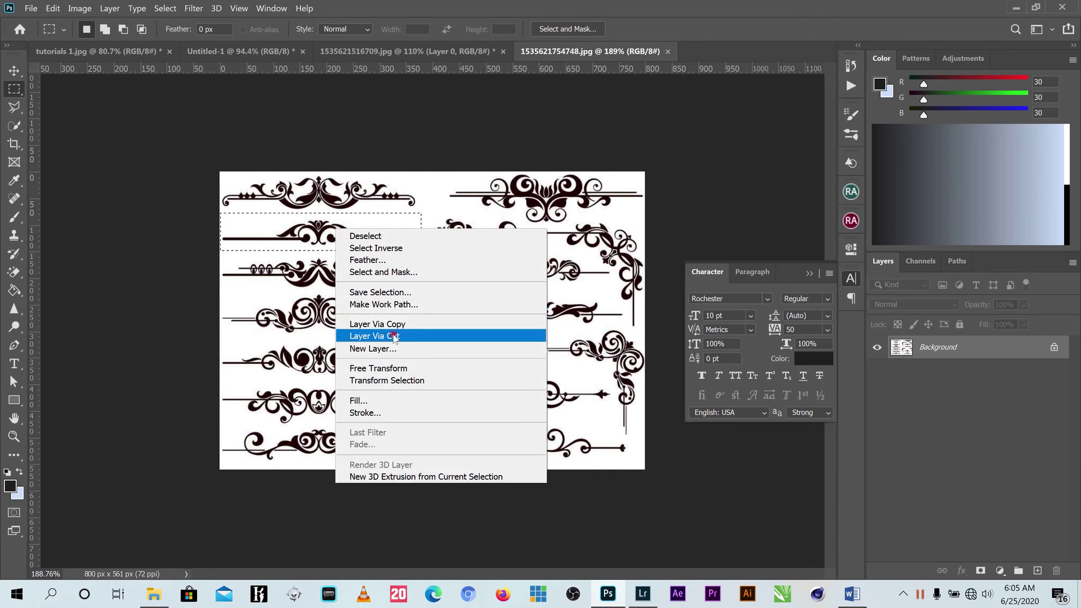
click(394, 336)
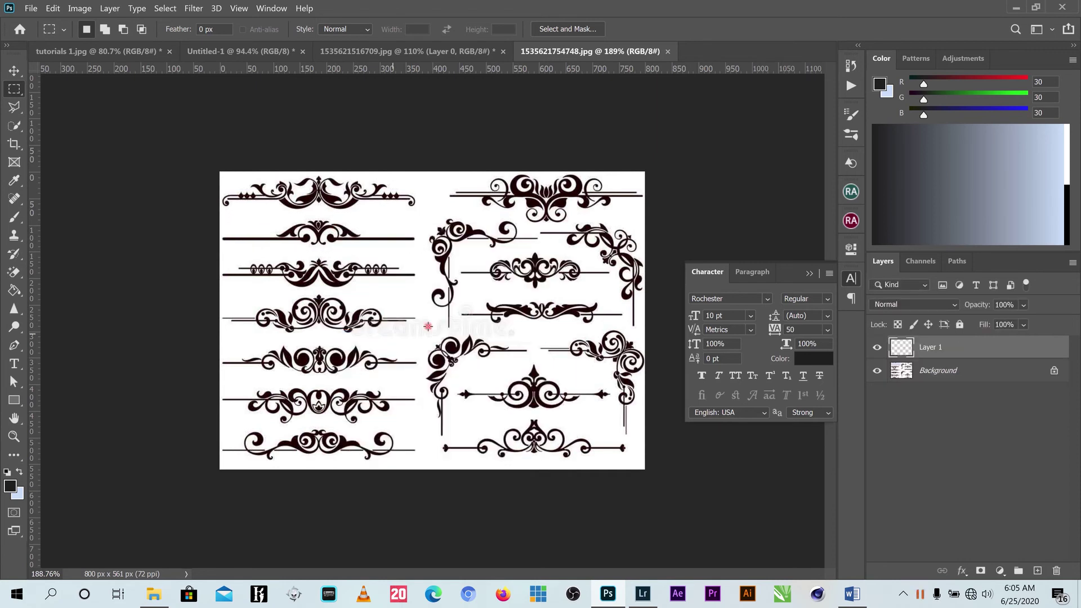
Hide, unlock and delete the rest of the ornament sheet, then shift the ornament right.
key(v)
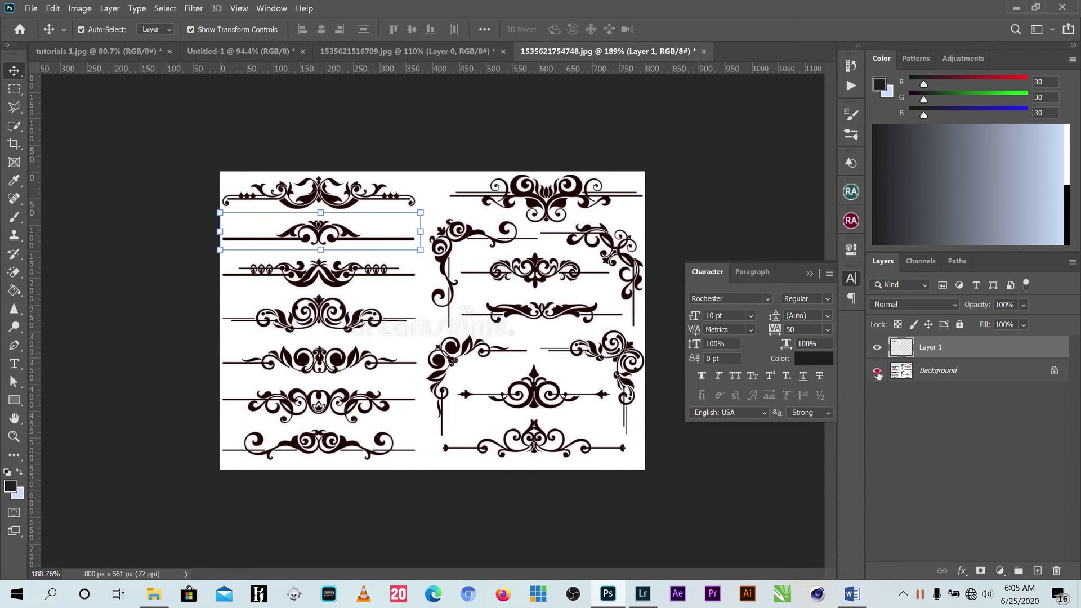
click(876, 373)
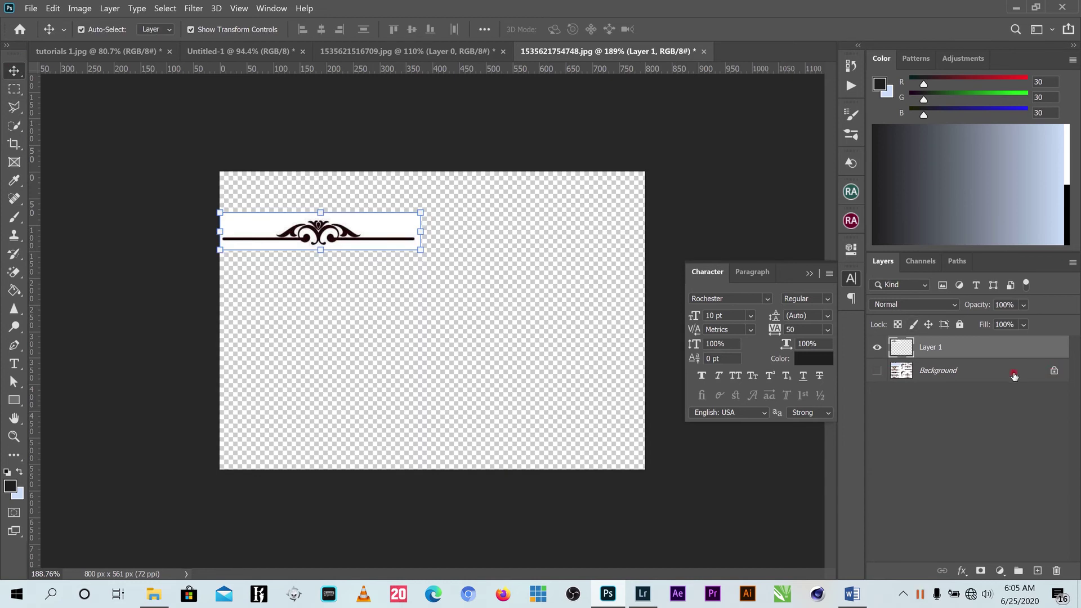
click(1053, 370)
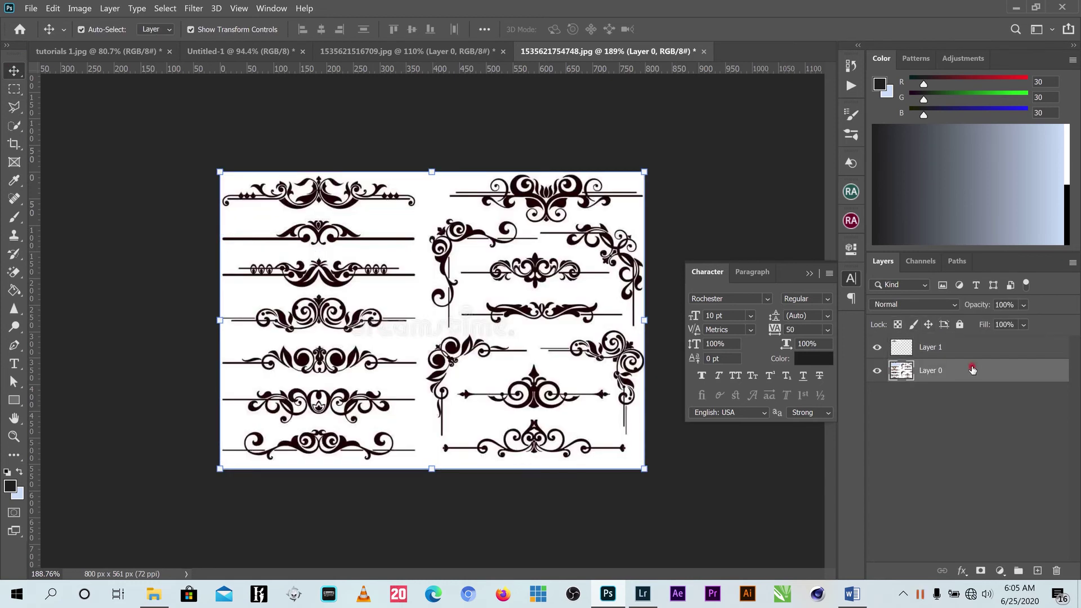
key(Delete)
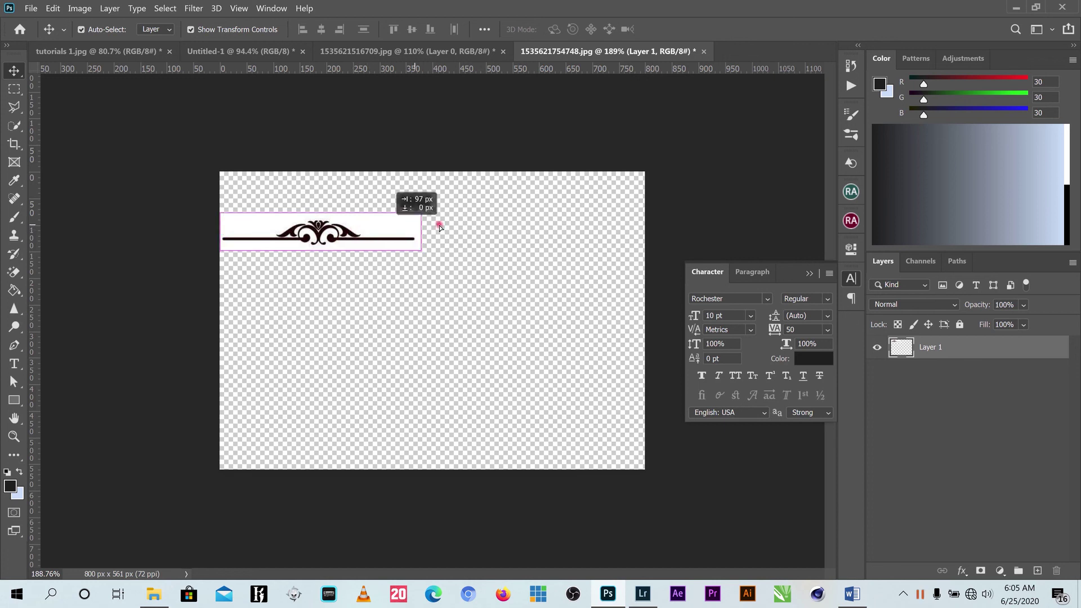
drag(440, 227, 513, 226)
Magic-erase the ornament's white background and drop it onto the invitation beneath 'of their wards'.
click(13, 273)
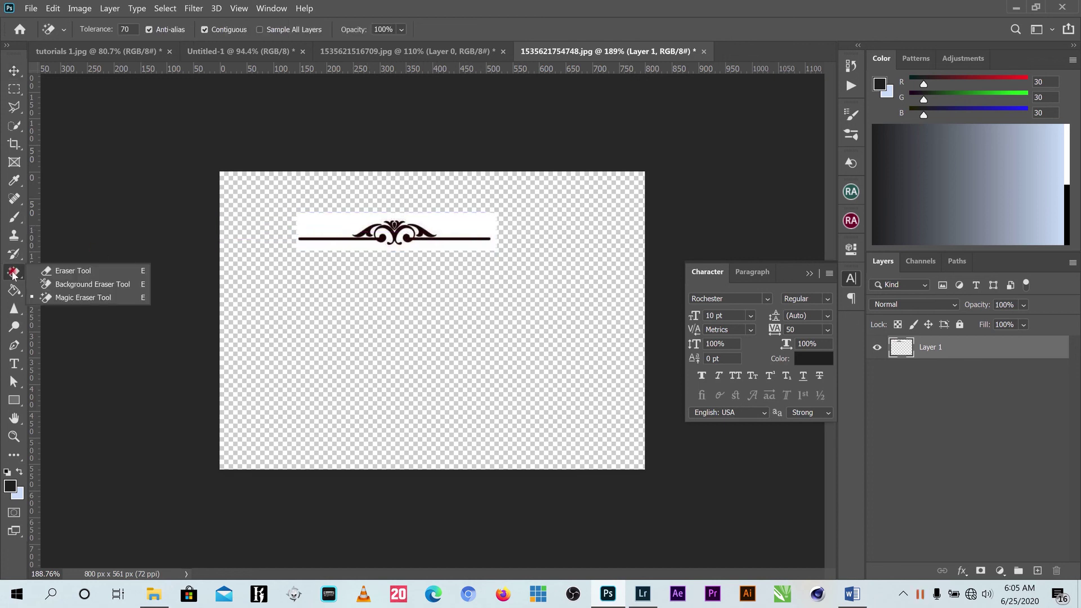
click(83, 297)
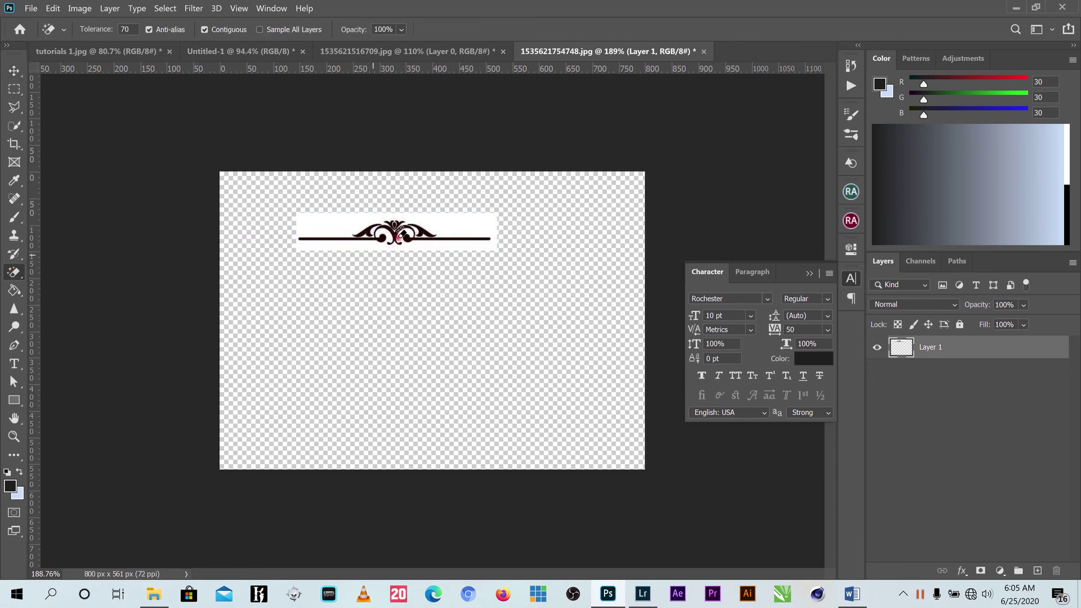
click(450, 231)
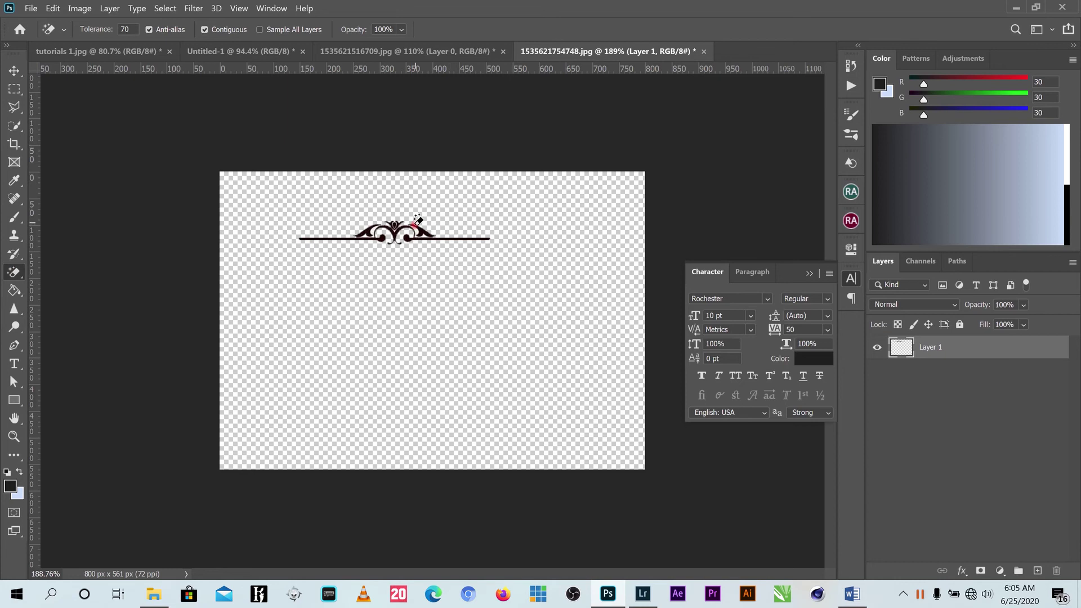
scroll(416, 222, up, 5)
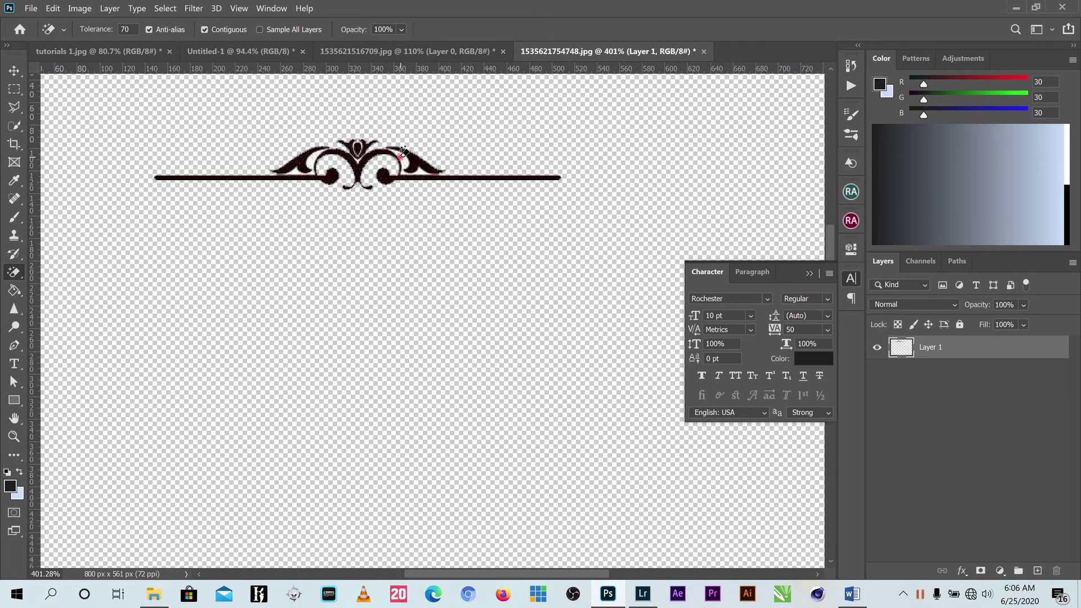
click(403, 154)
click(299, 165)
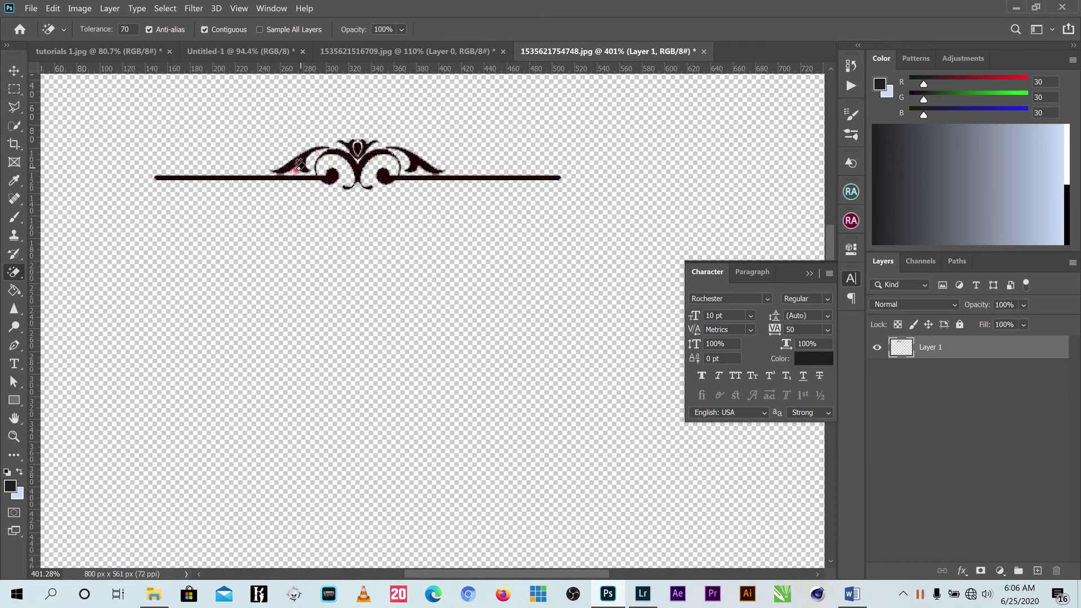
click(14, 70)
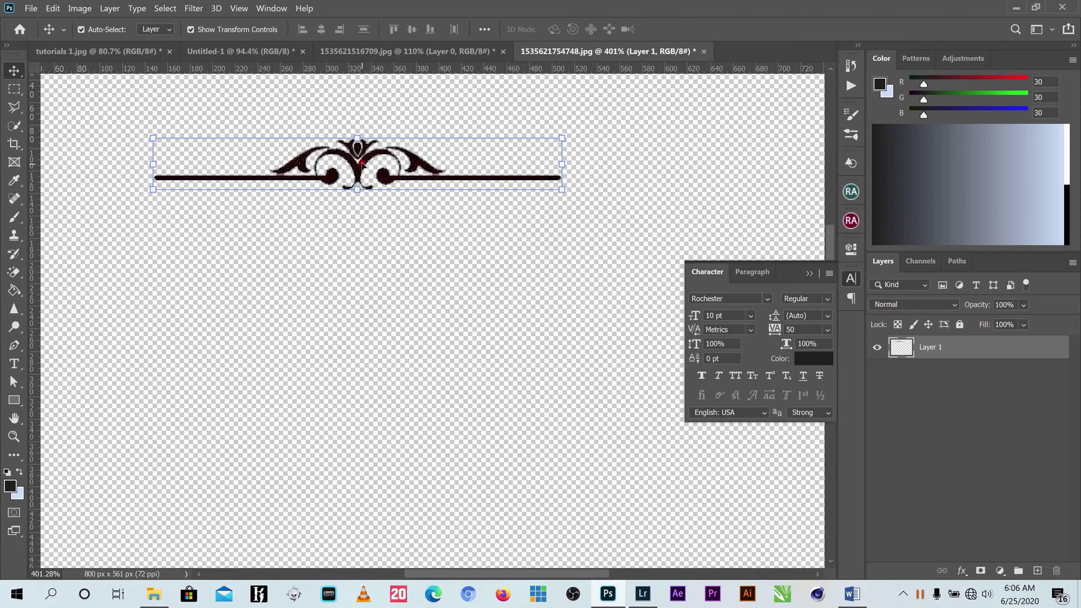
drag(361, 163, 357, 312)
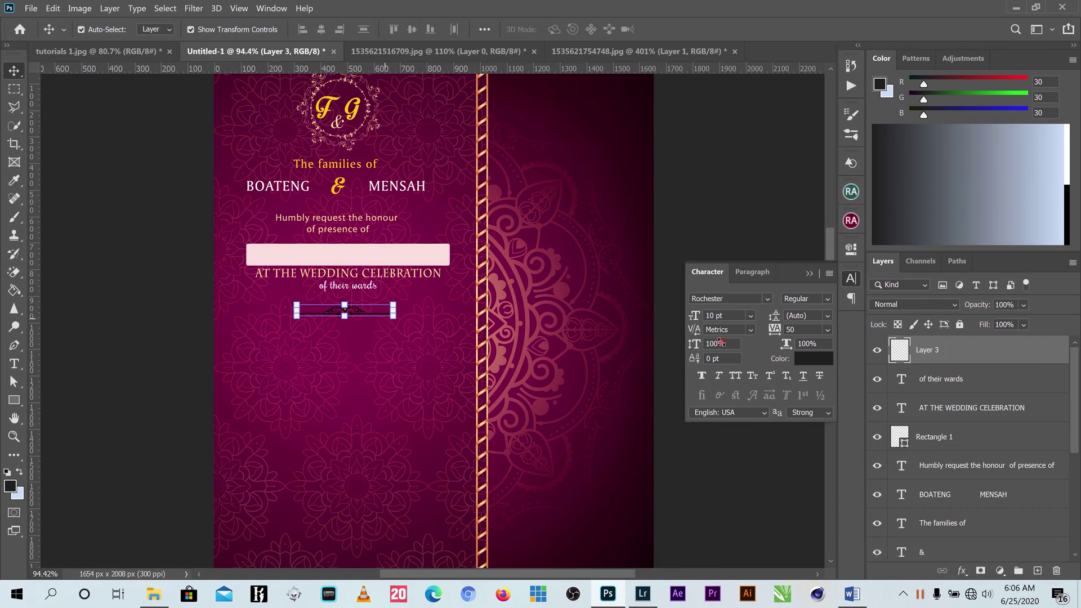
Give the ornament layer a pale gold Color Overlay effect.
click(962, 570)
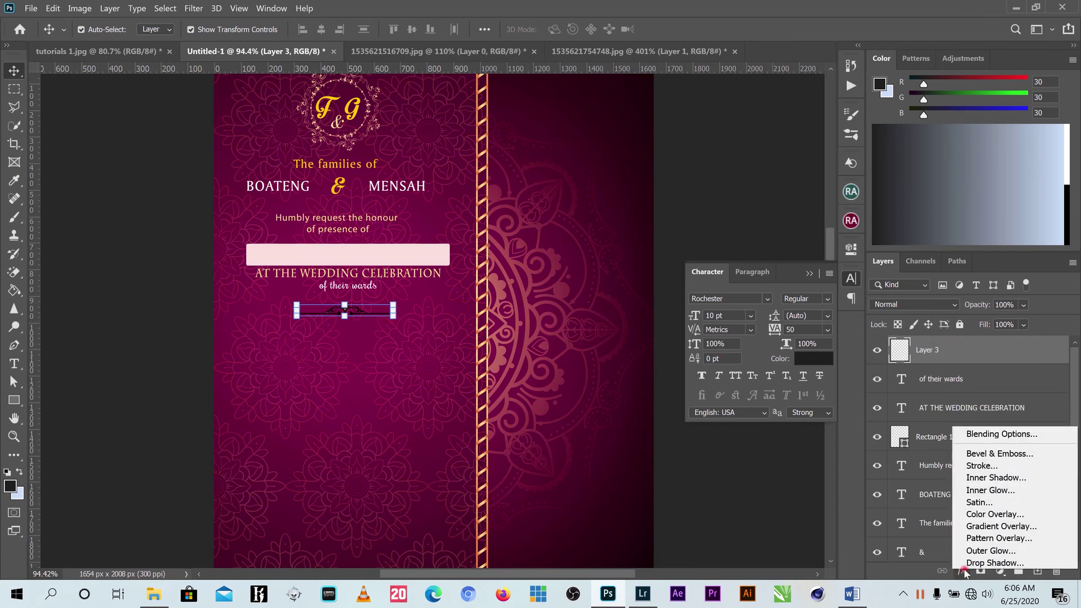
click(995, 514)
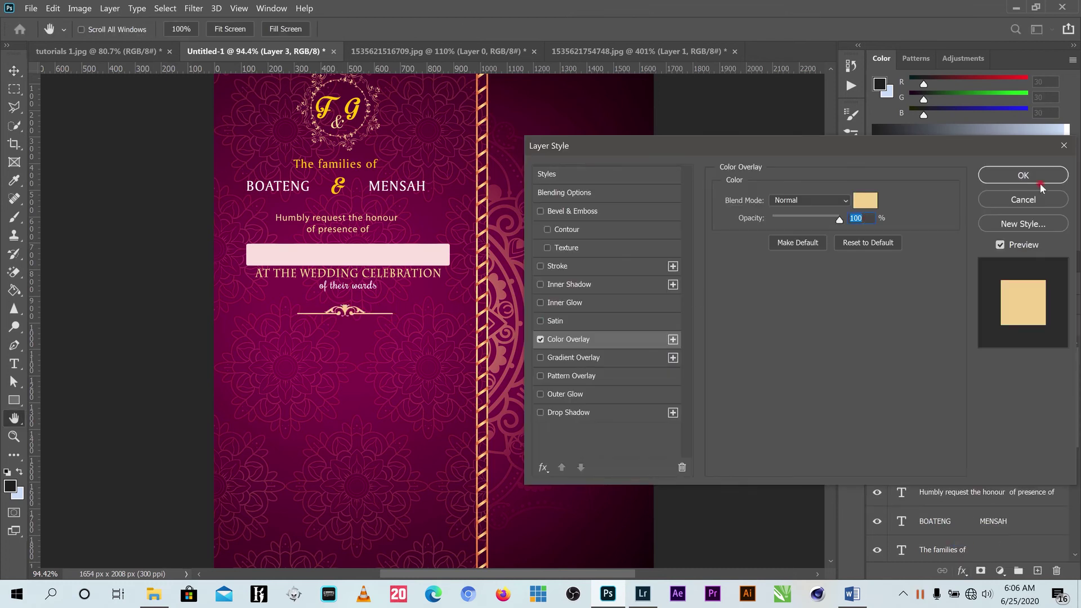
click(1023, 175)
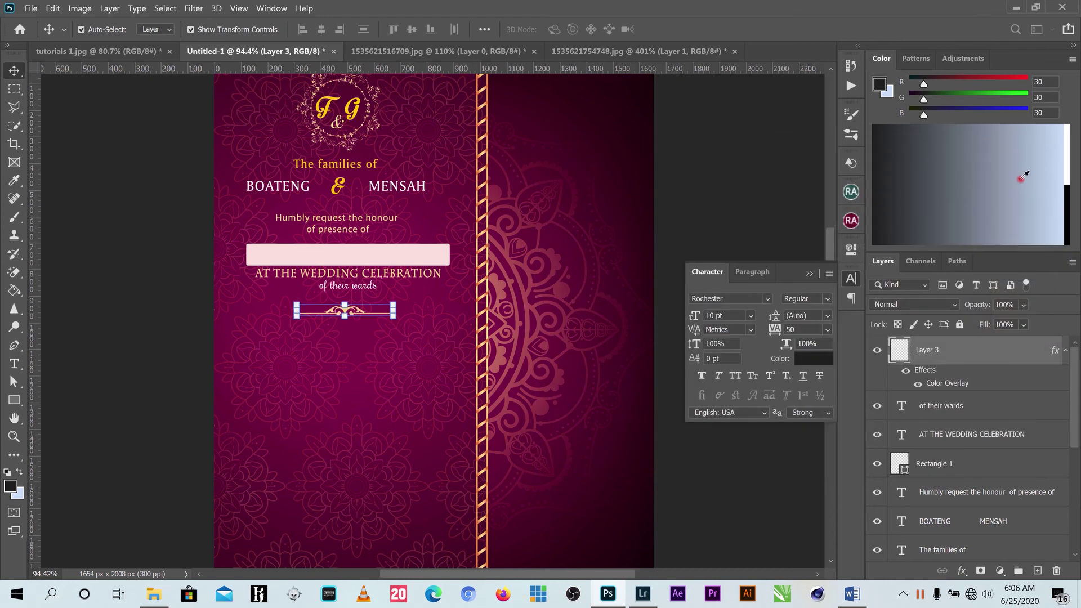
click(680, 183)
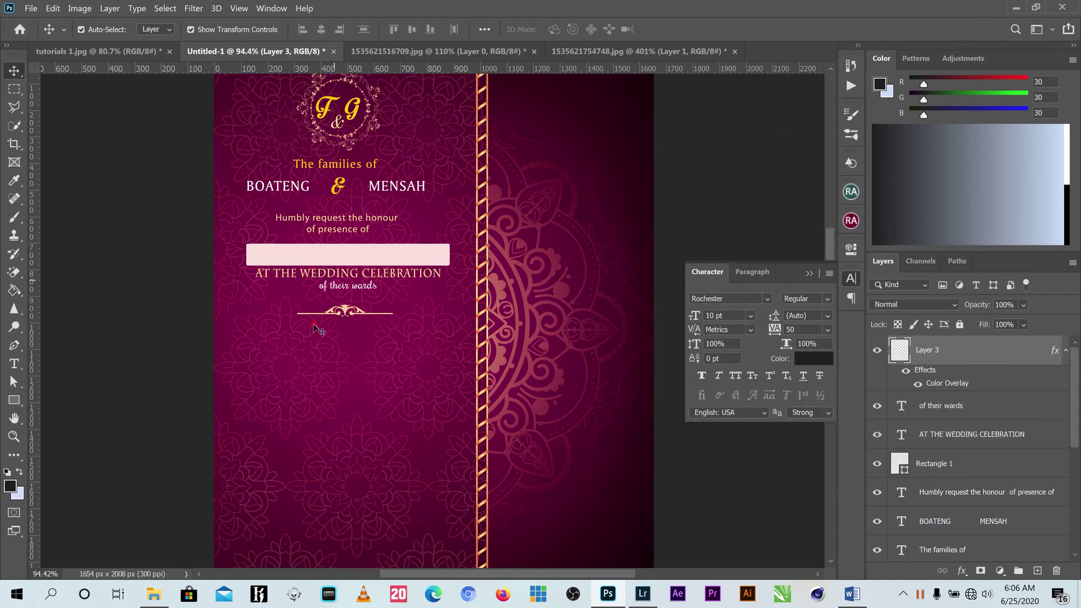
Shrink the gold ornament divider to about 86.62% with Free Transform.
click(355, 312)
scroll(355, 313, up, 3)
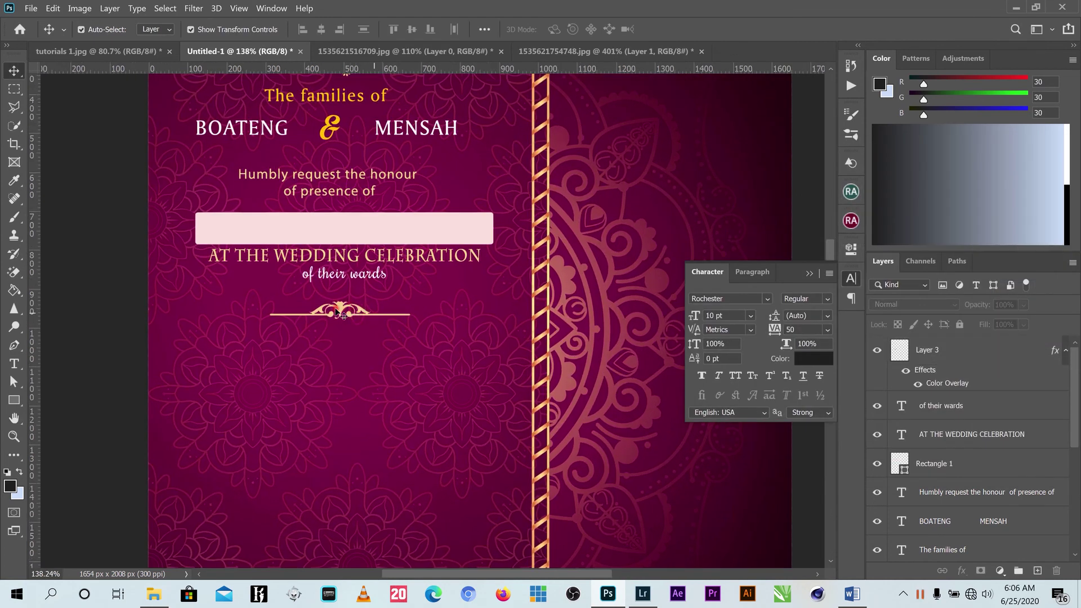
click(365, 314)
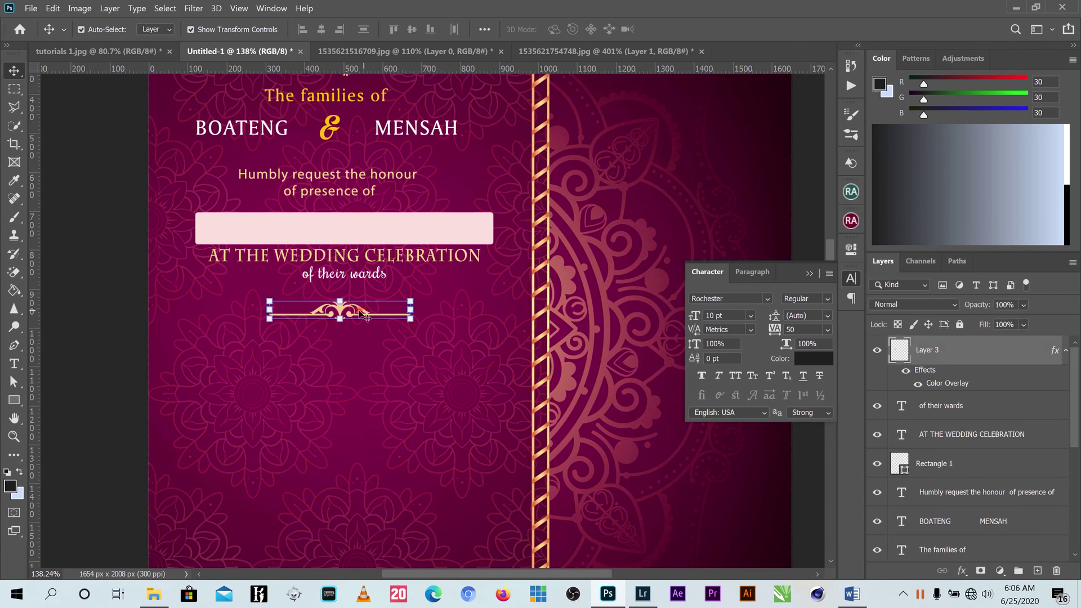
drag(411, 300, 393, 303)
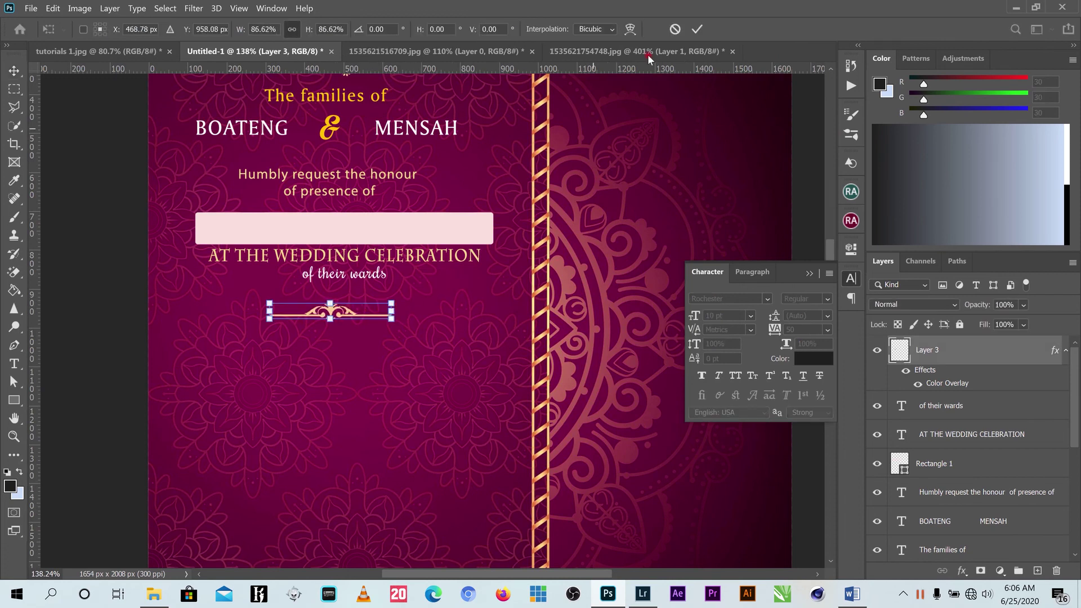
click(786, 122)
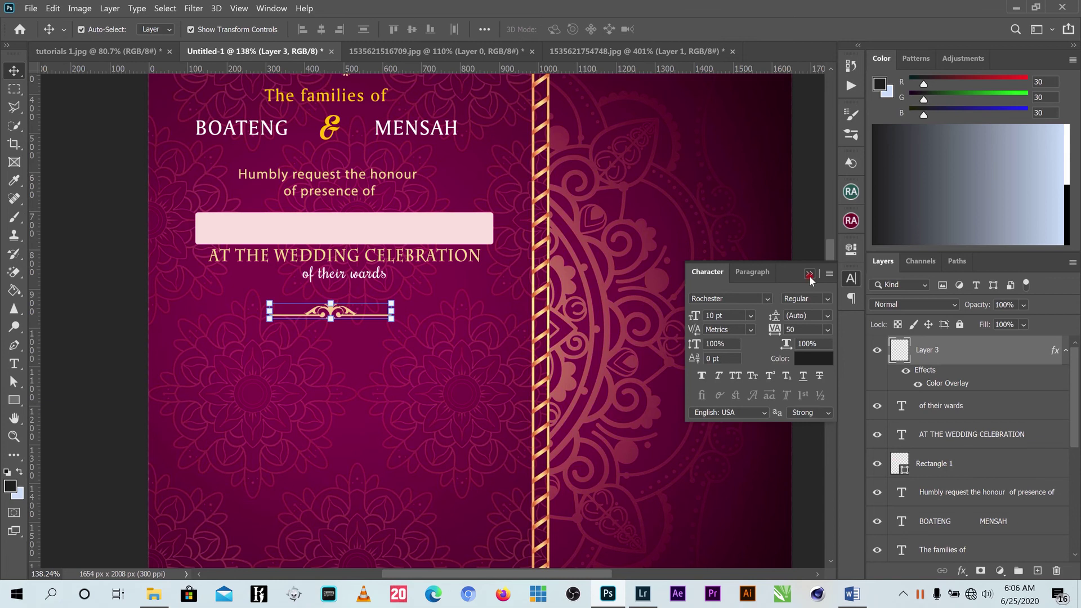
Close the Character panel and start a new horizontal text box below the ornament.
click(810, 274)
click(348, 359)
scroll(314, 368, down, 2)
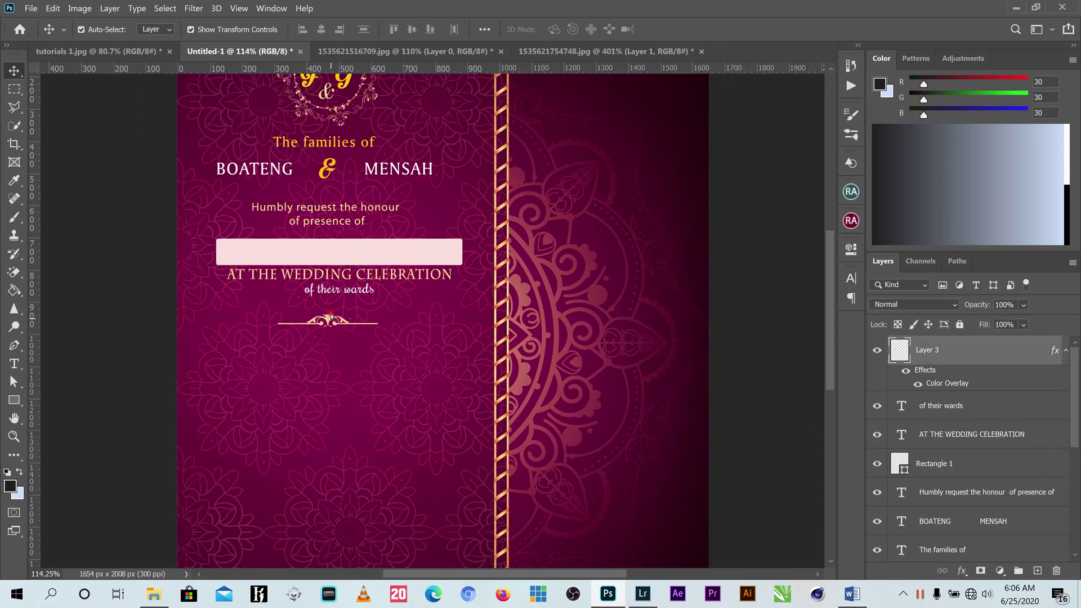
click(331, 318)
scroll(337, 342, down, 2)
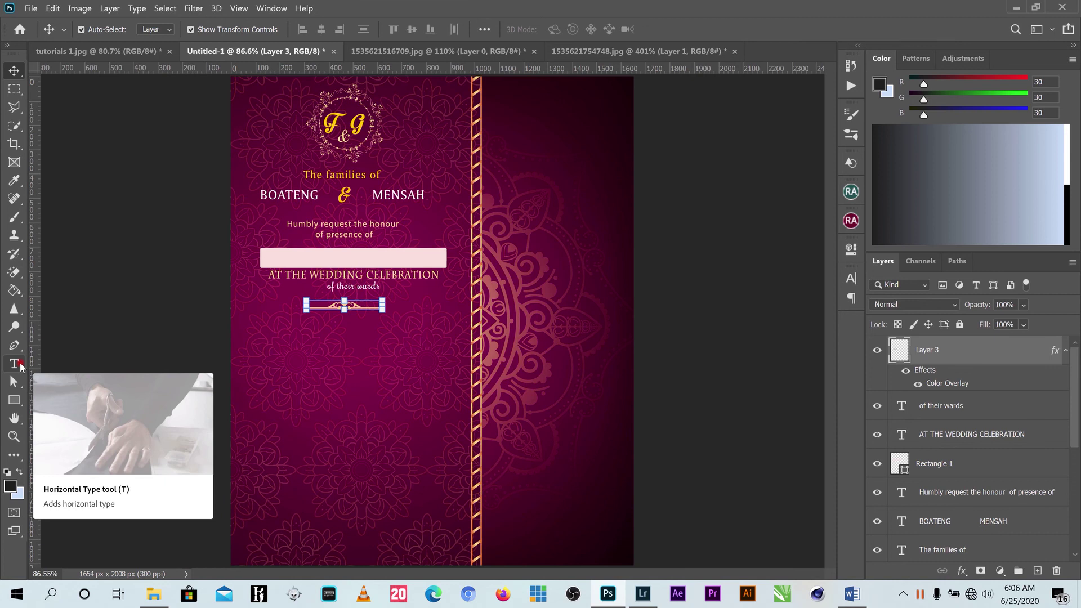
click(17, 363)
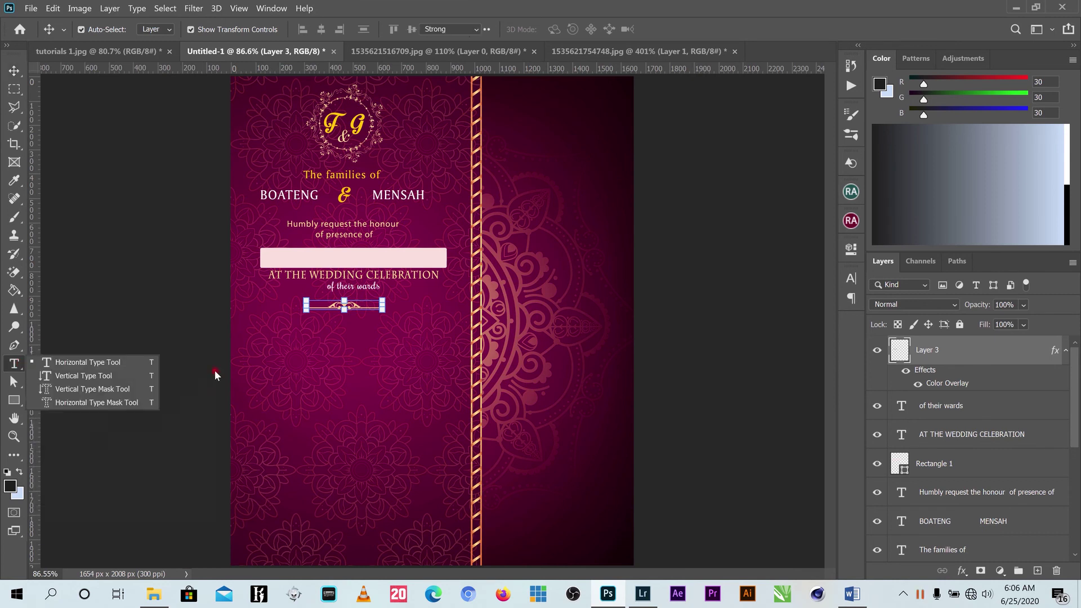
click(290, 363)
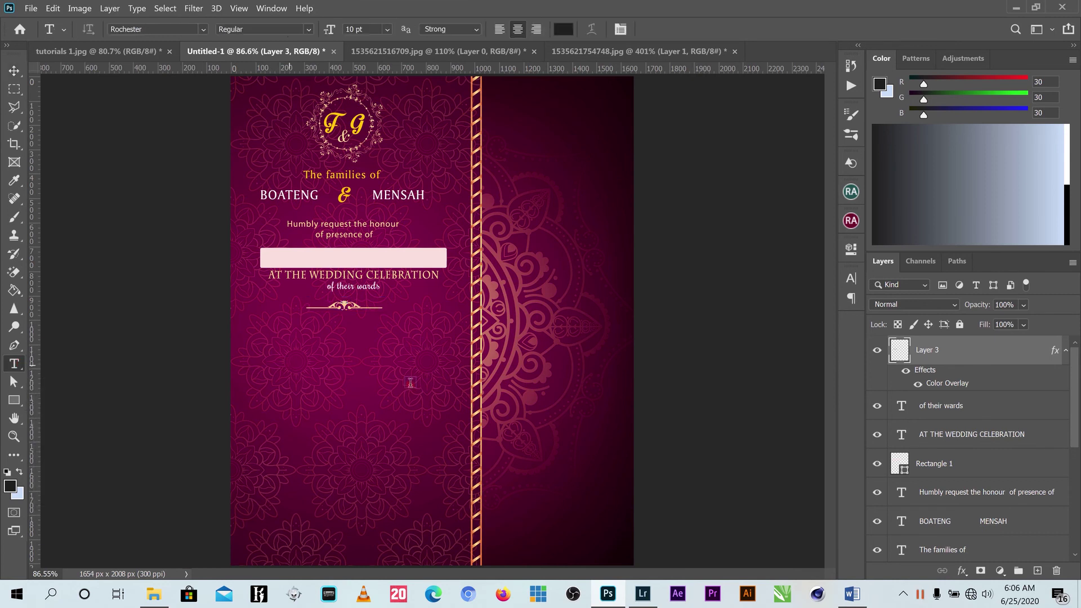
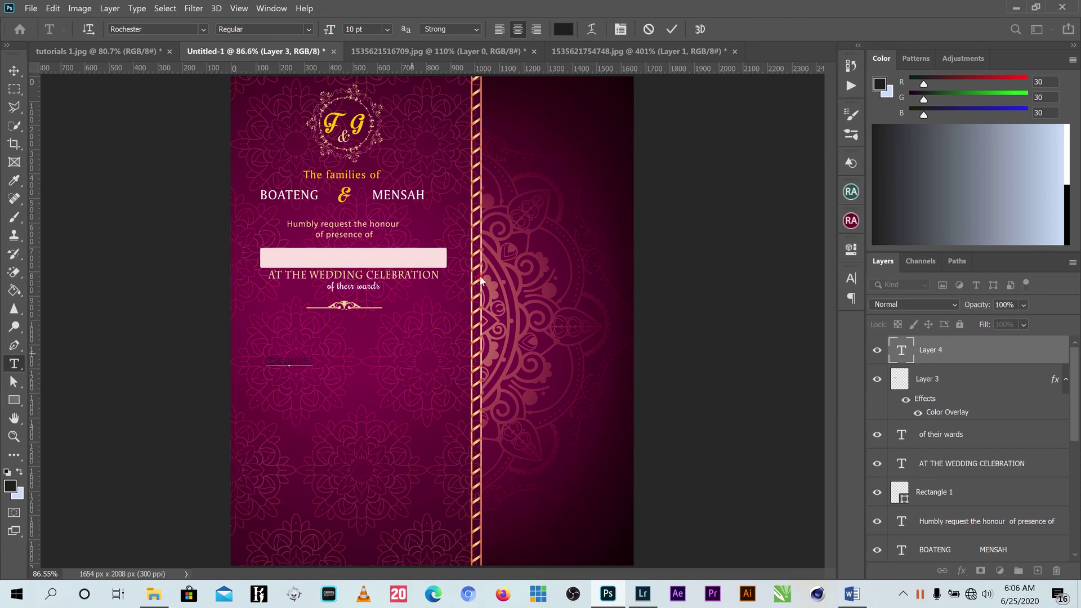
Commit the capitalised first name and colour it white (#ffffff).
click(671, 29)
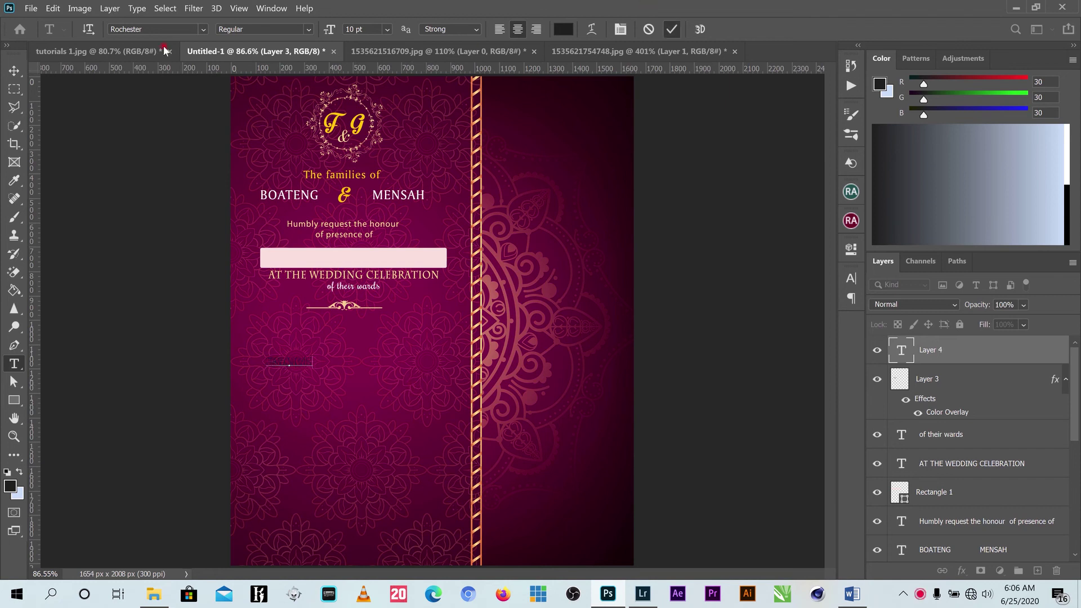
click(14, 72)
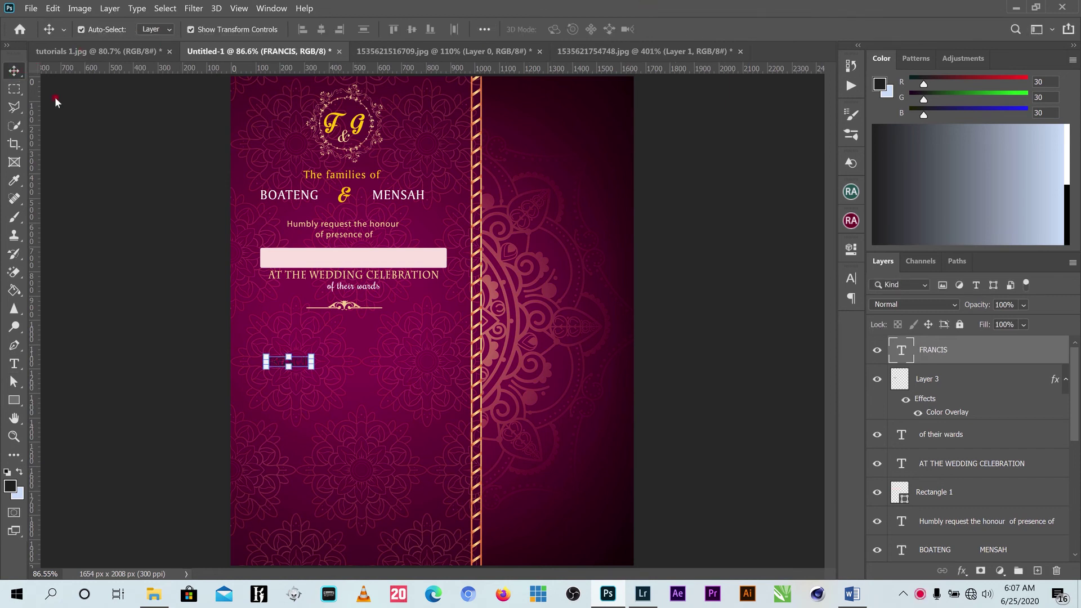
click(850, 278)
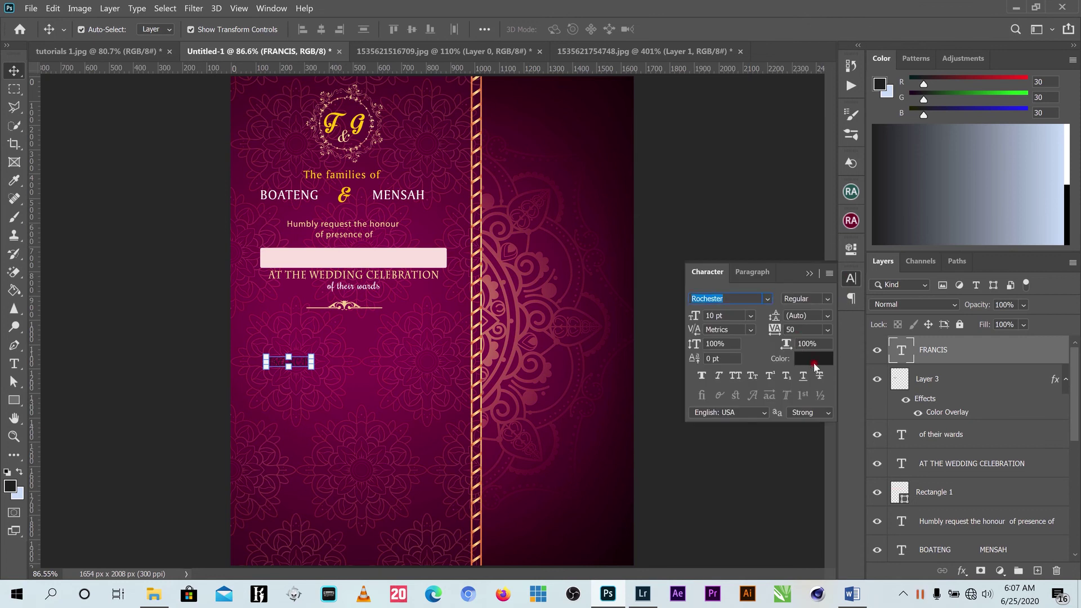
click(814, 364)
drag(687, 314, 662, 269)
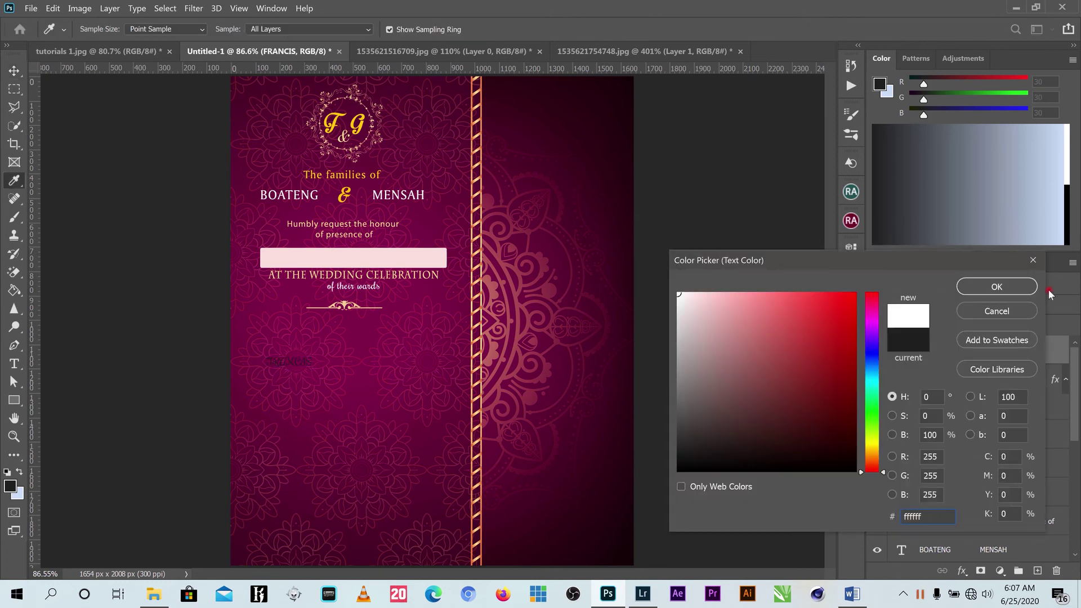
click(997, 286)
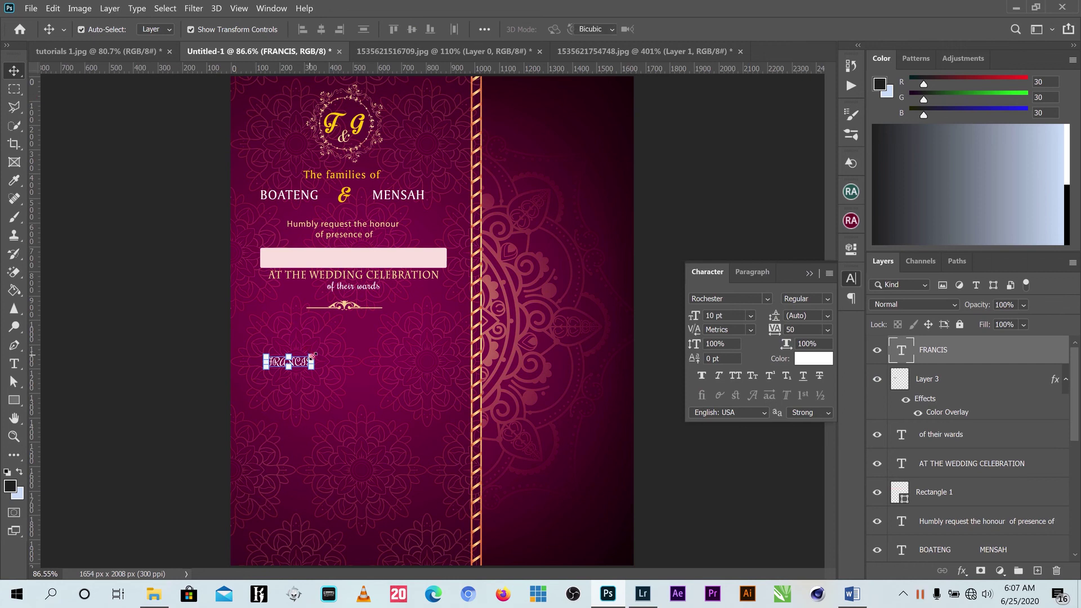
Enlarge the first name about threefold, set it in Amerigo BT and centre it below the ornament.
key(ctrl+t)
mouse_move(378, 334)
mouse_down()
mouse_move(396, 315)
mouse_move(407, 325)
mouse_move(360, 345)
mouse_move(362, 332)
mouse_up()
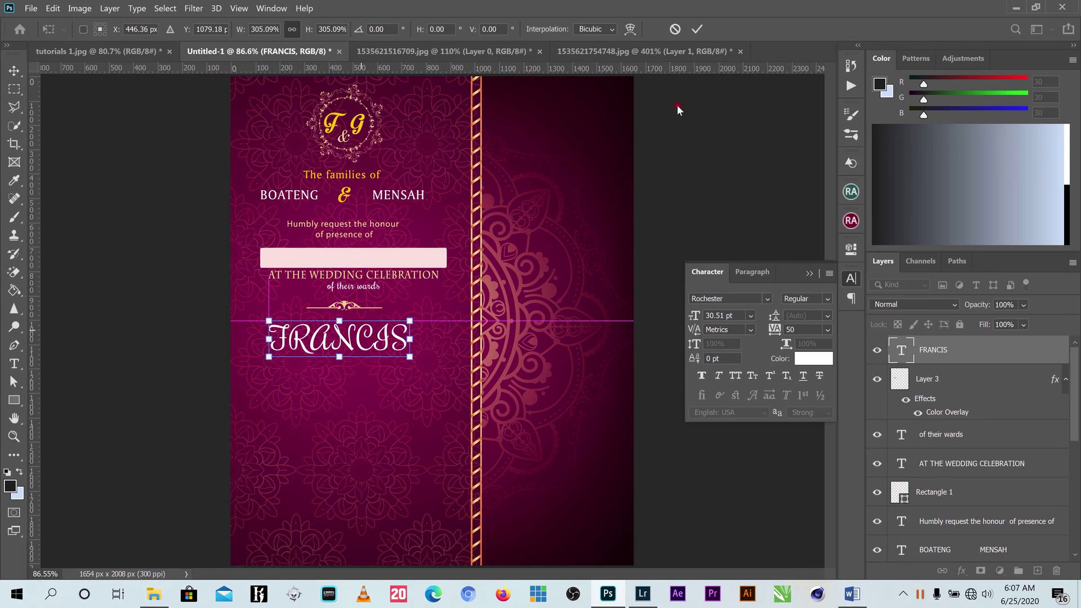
click(697, 29)
click(767, 298)
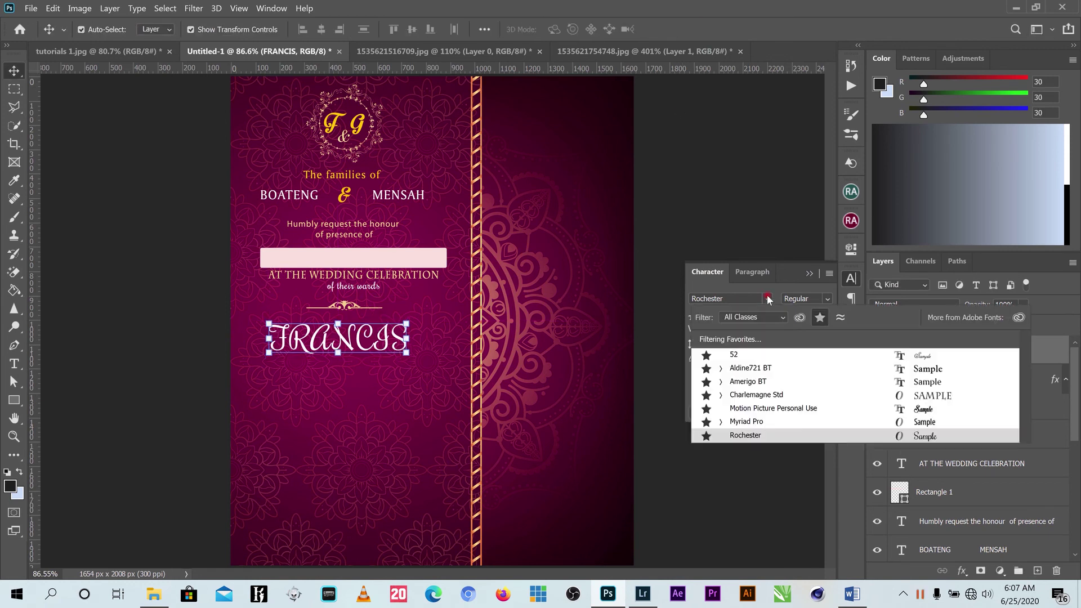
click(771, 382)
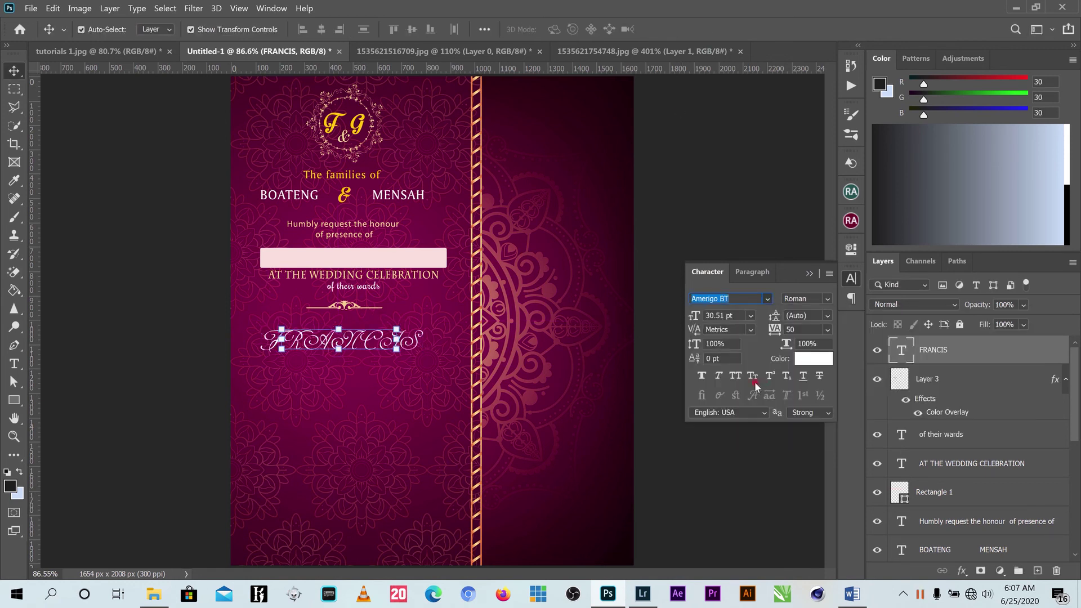
mouse_move(372, 341)
mouse_down()
mouse_move(357, 338)
mouse_move(367, 335)
mouse_up()
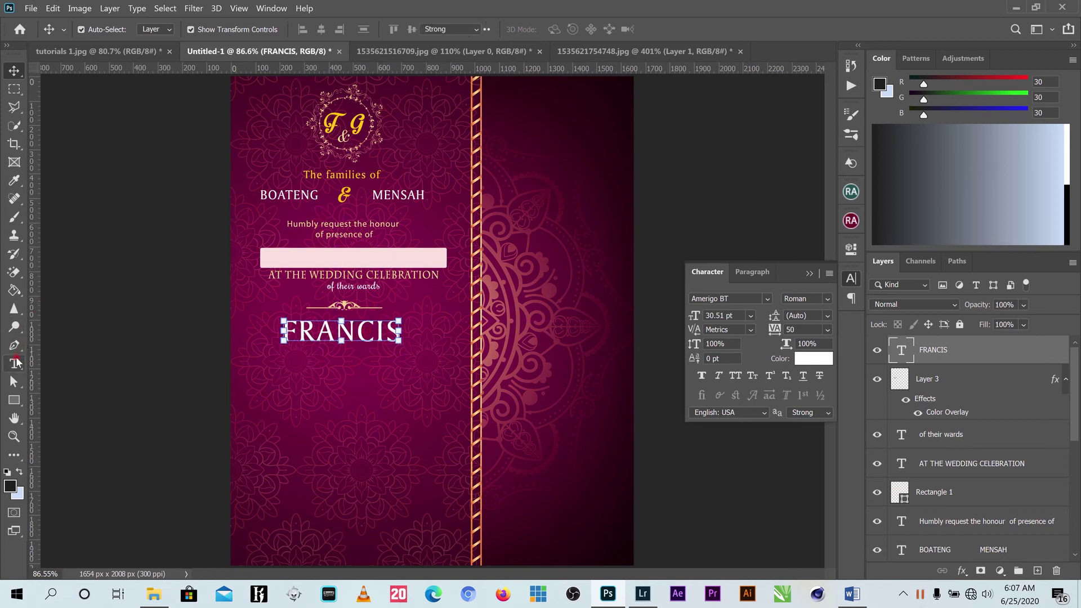
click(14, 363)
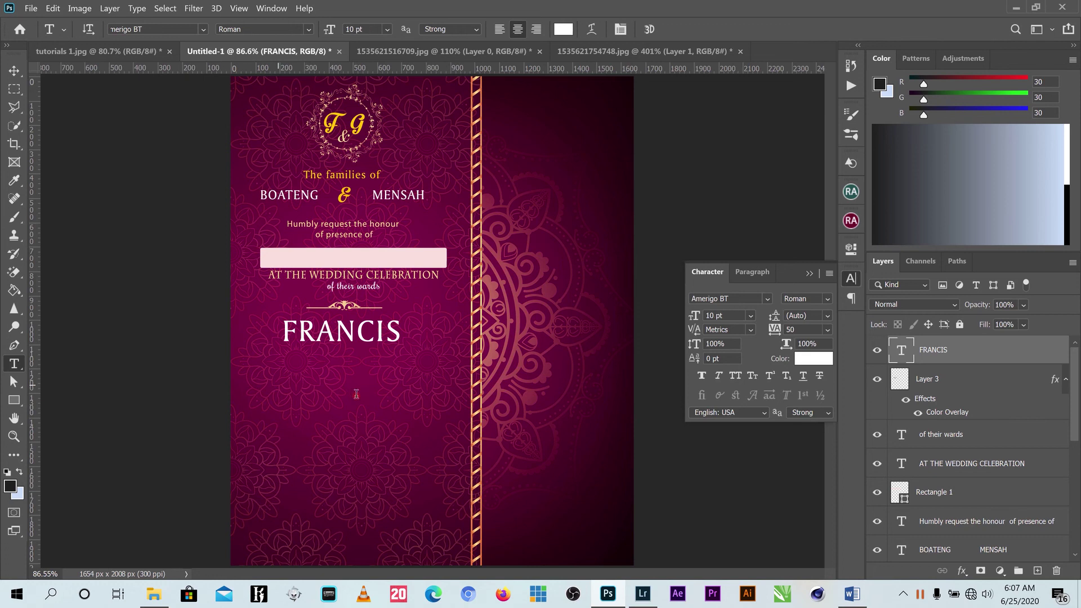
Type the full name on a new text line and move it under the first name.
click(278, 382)
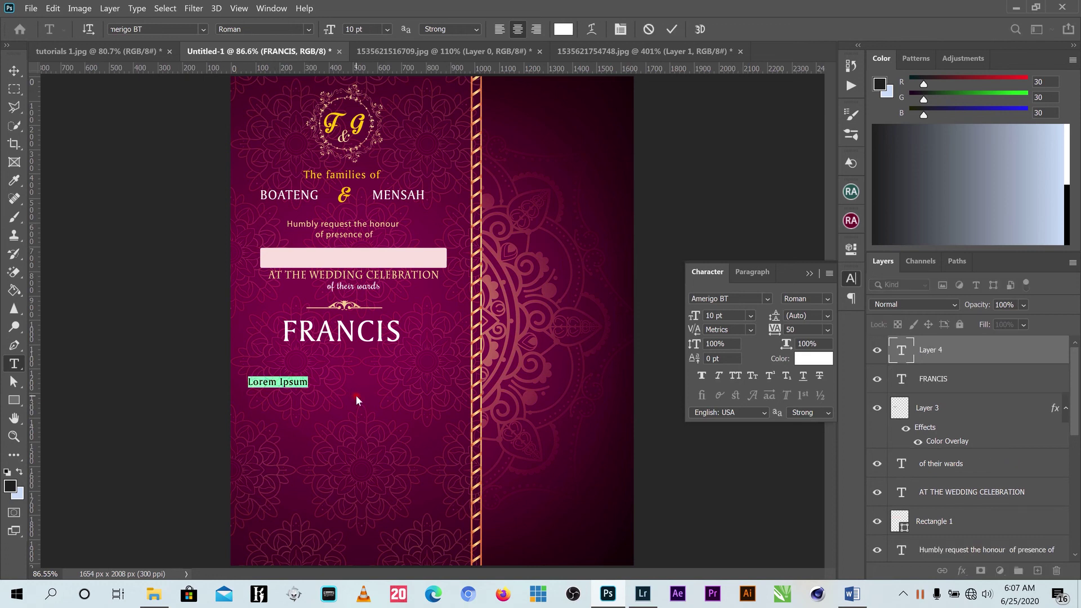
key(BackSpace)
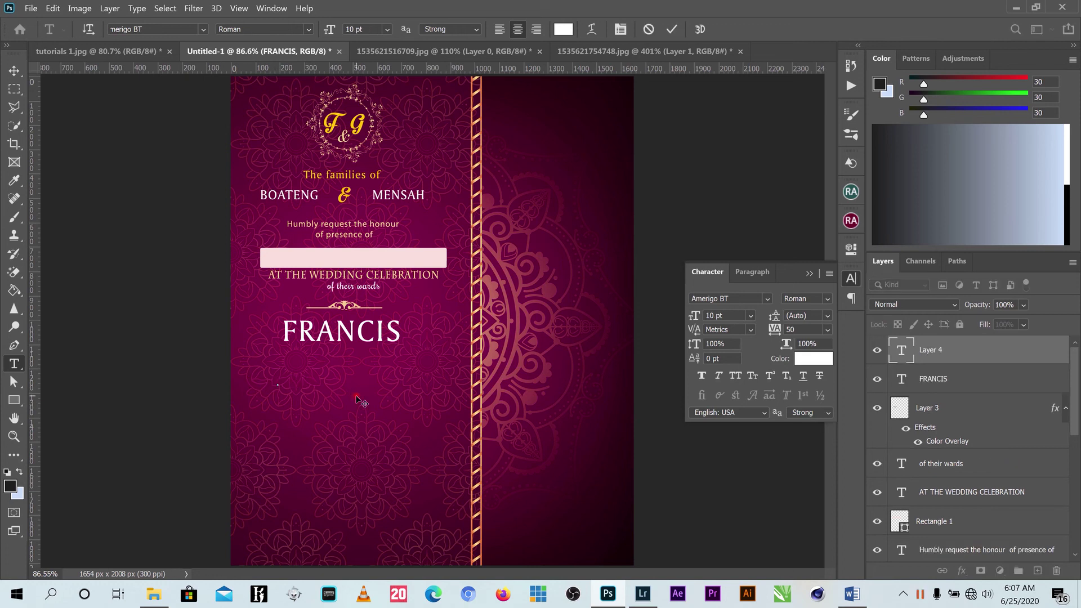
text(y)
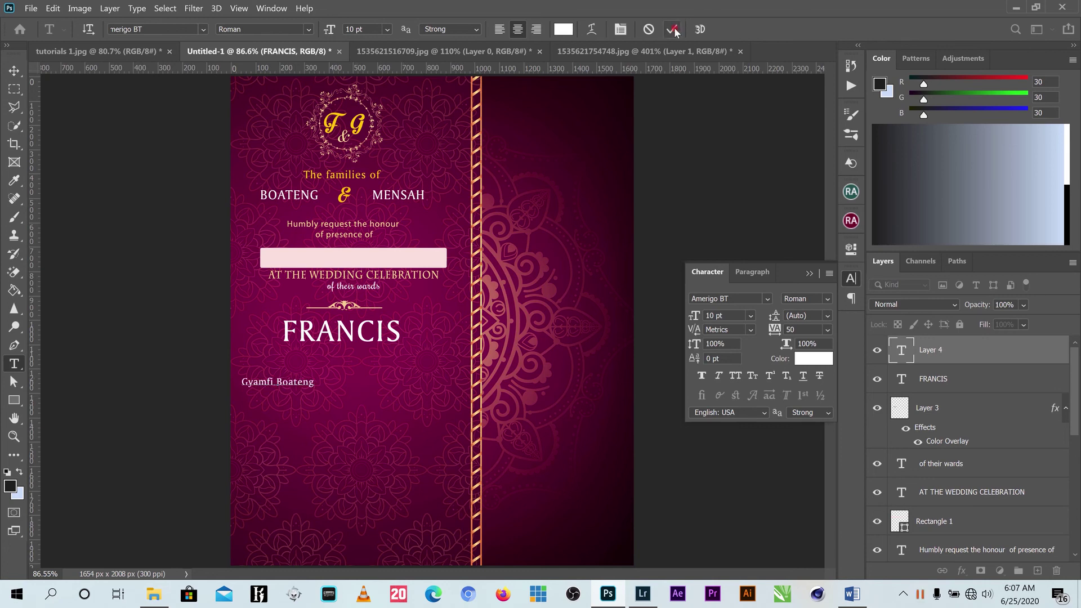
click(673, 30)
click(15, 70)
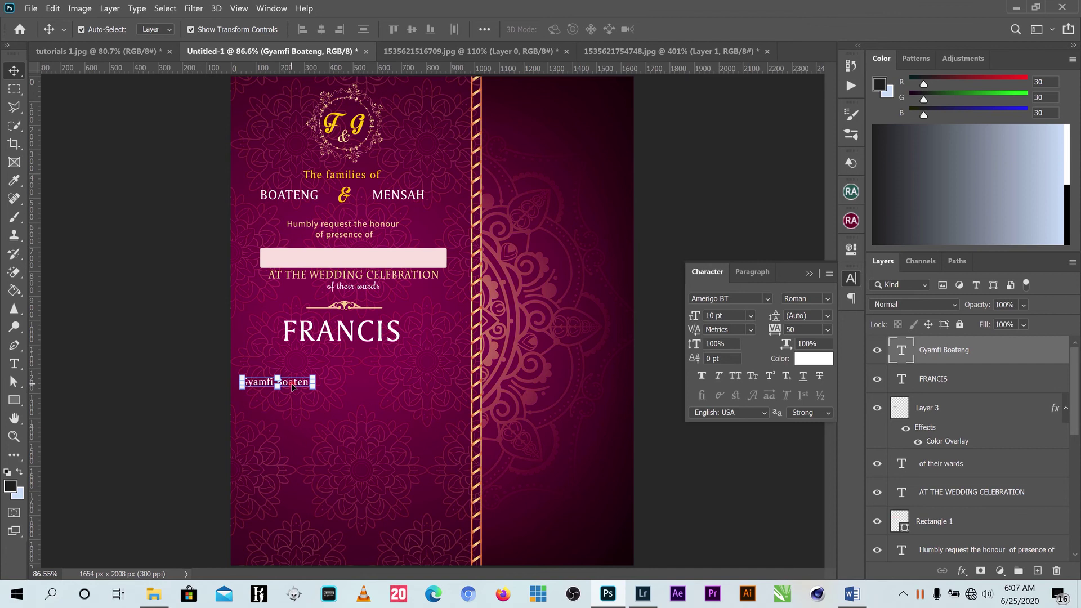
drag(292, 386, 466, 385)
Set the full-name line in the 52 script font and enlarge it.
key(ctrl+t)
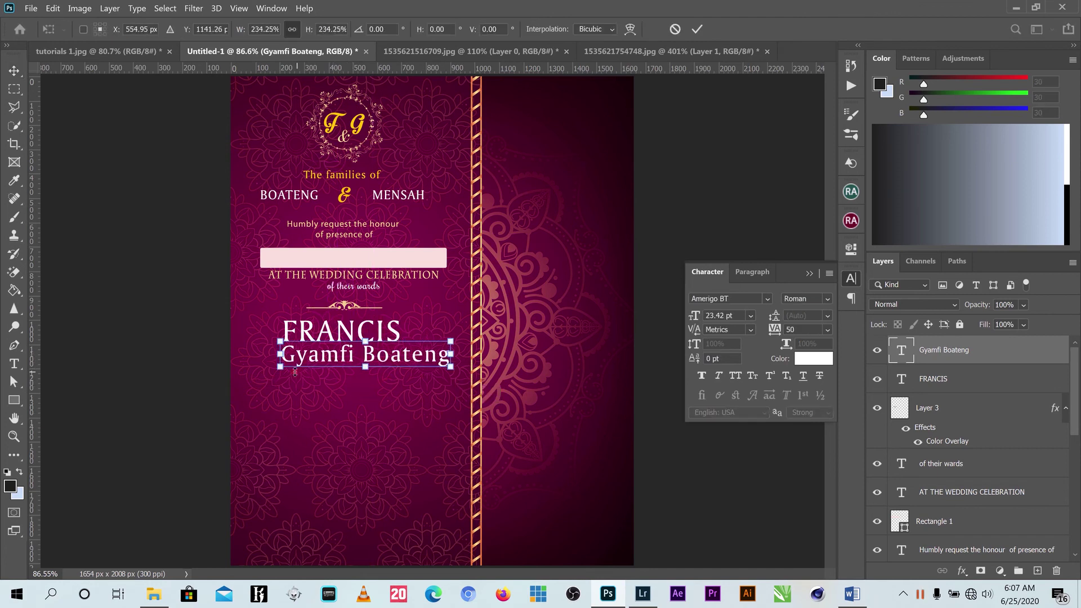
drag(295, 371, 278, 375)
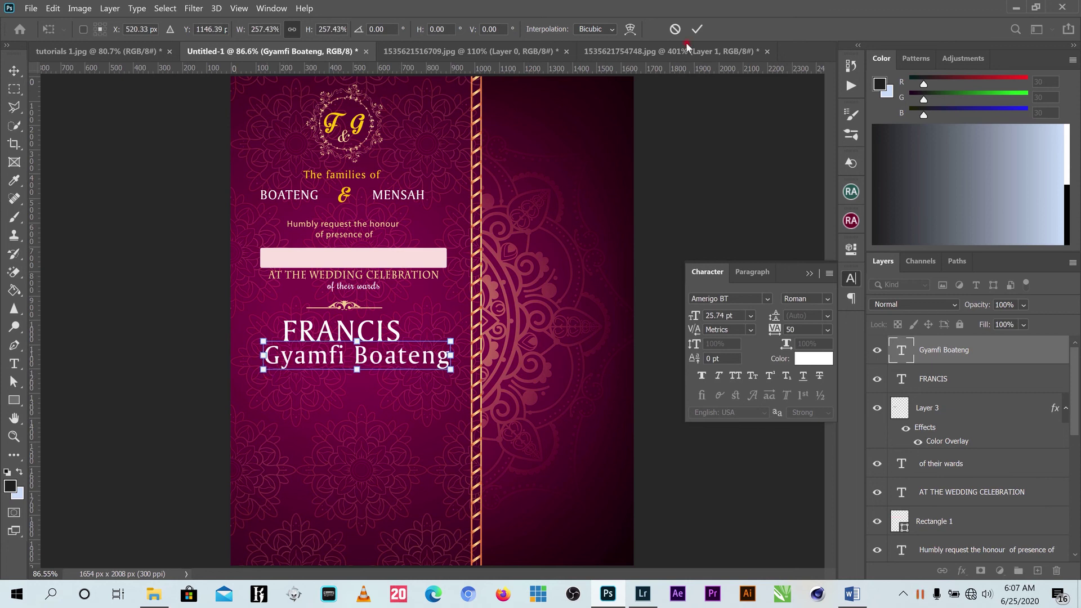
click(696, 28)
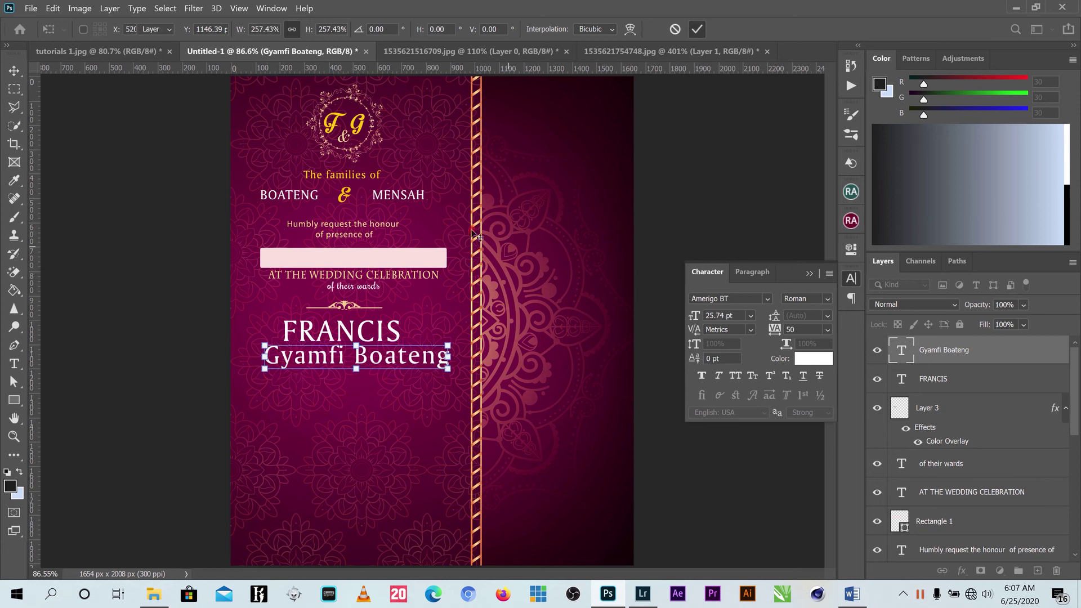
drag(409, 355, 397, 354)
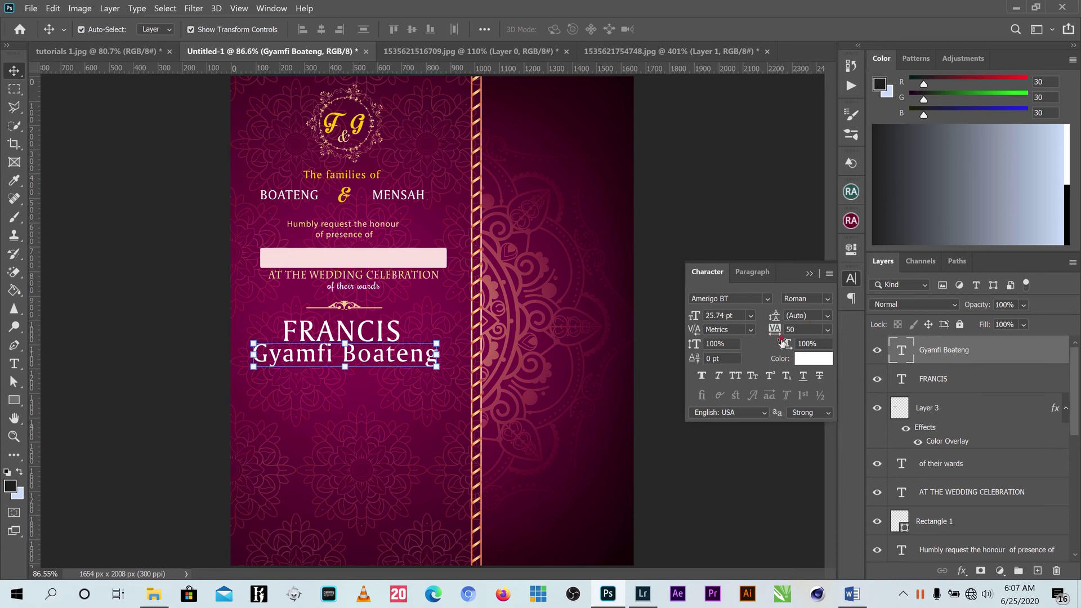
click(774, 302)
click(755, 359)
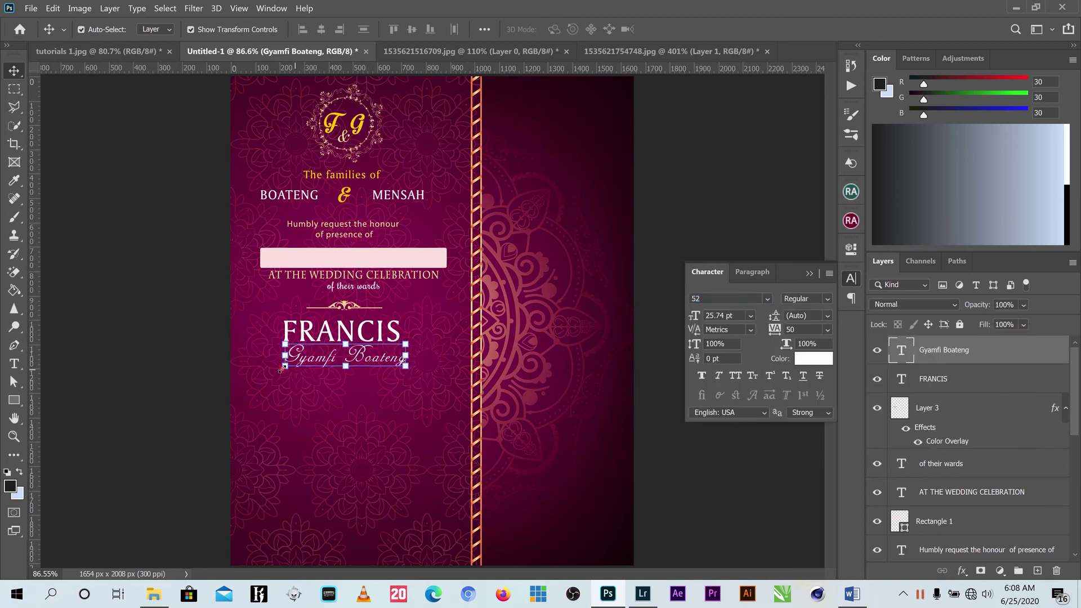
drag(281, 368, 249, 389)
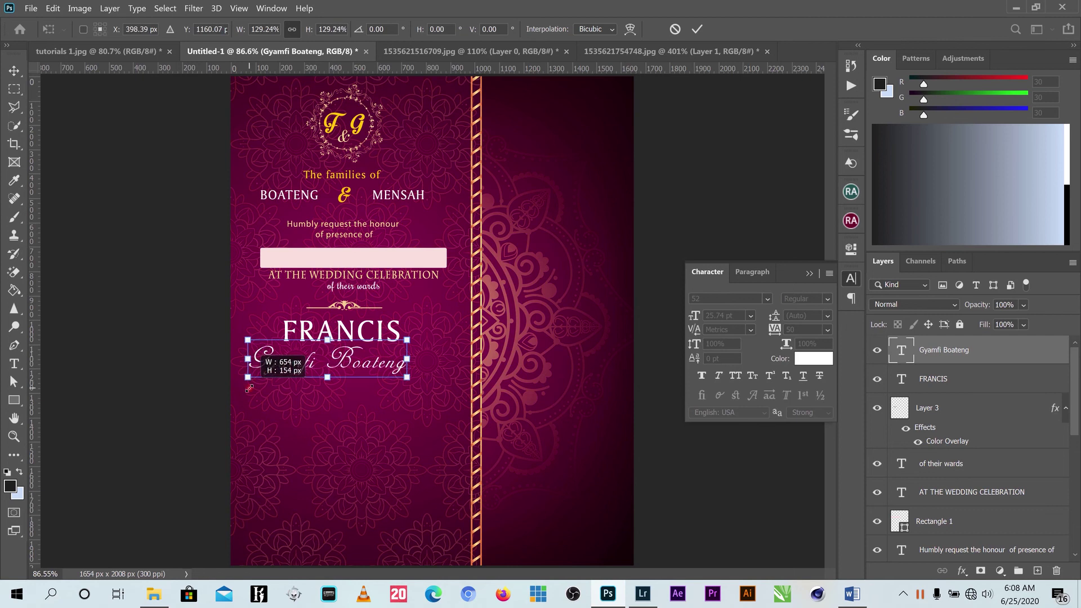
drag(407, 340, 418, 333)
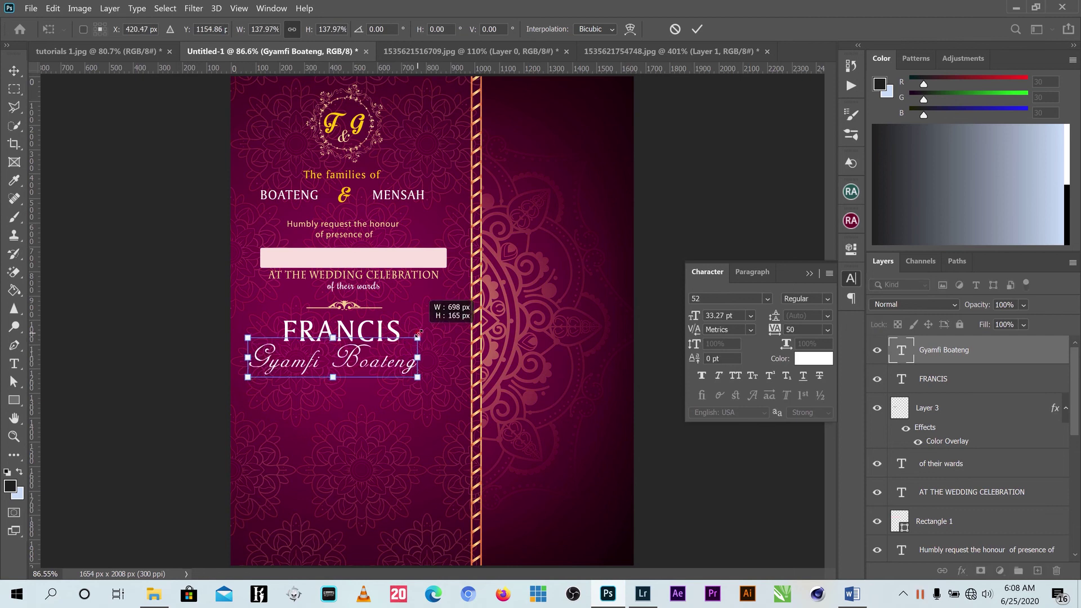
click(697, 29)
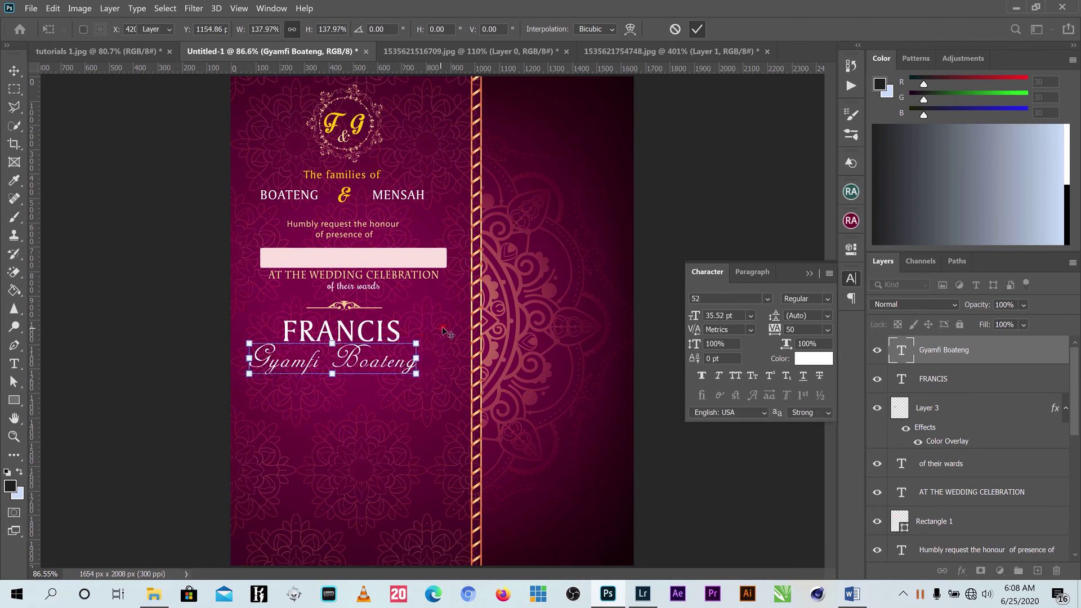
Align both name lines' centres, then scale and centre them together under the ornament.
shift+click(293, 335)
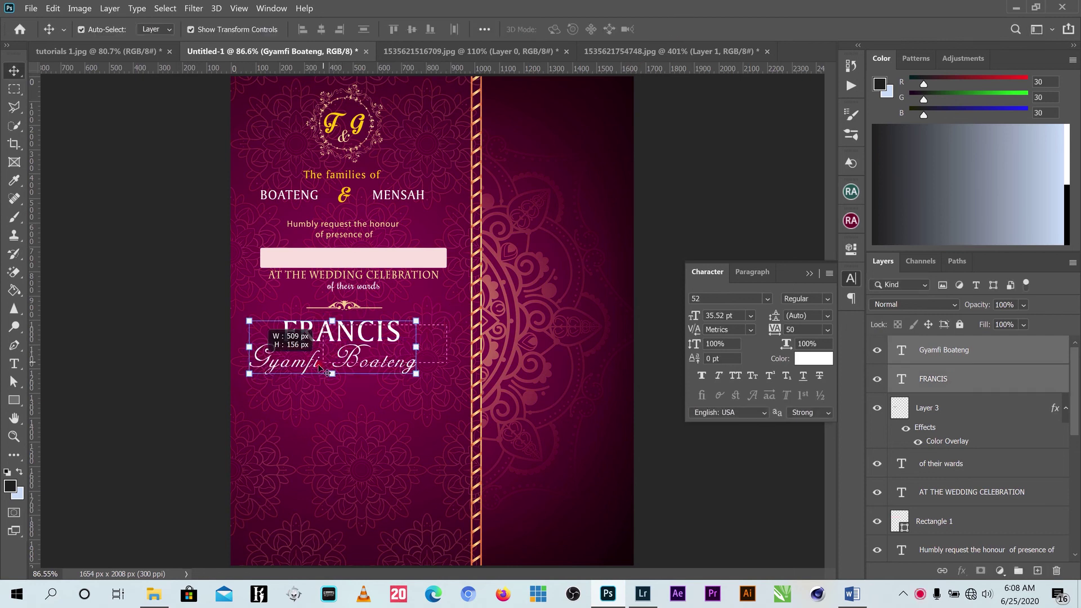
click(321, 29)
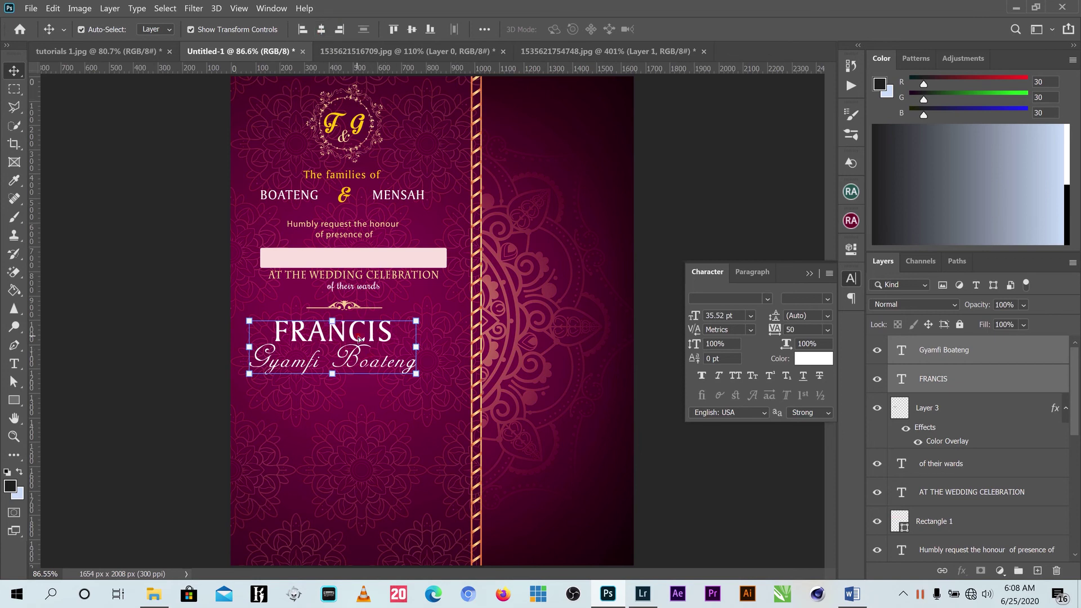
drag(359, 338, 411, 368)
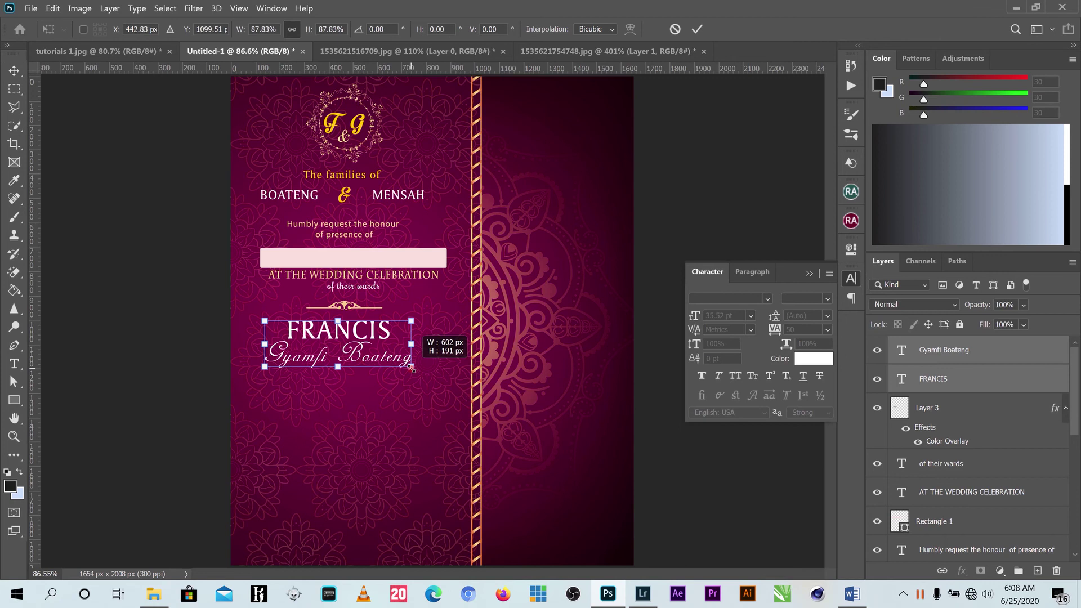
drag(402, 367, 406, 370)
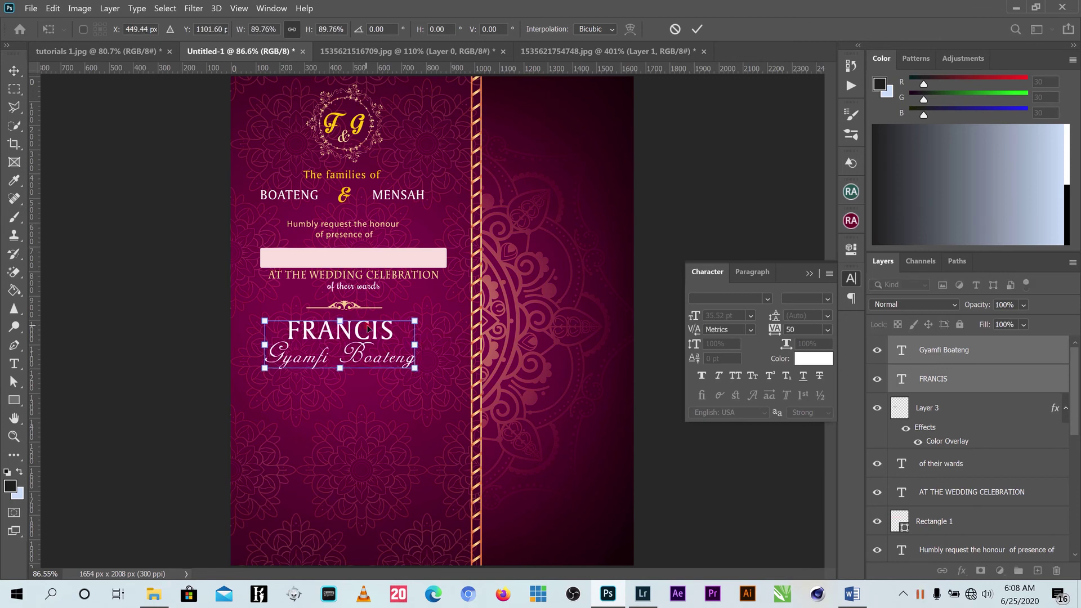
drag(362, 330, 371, 330)
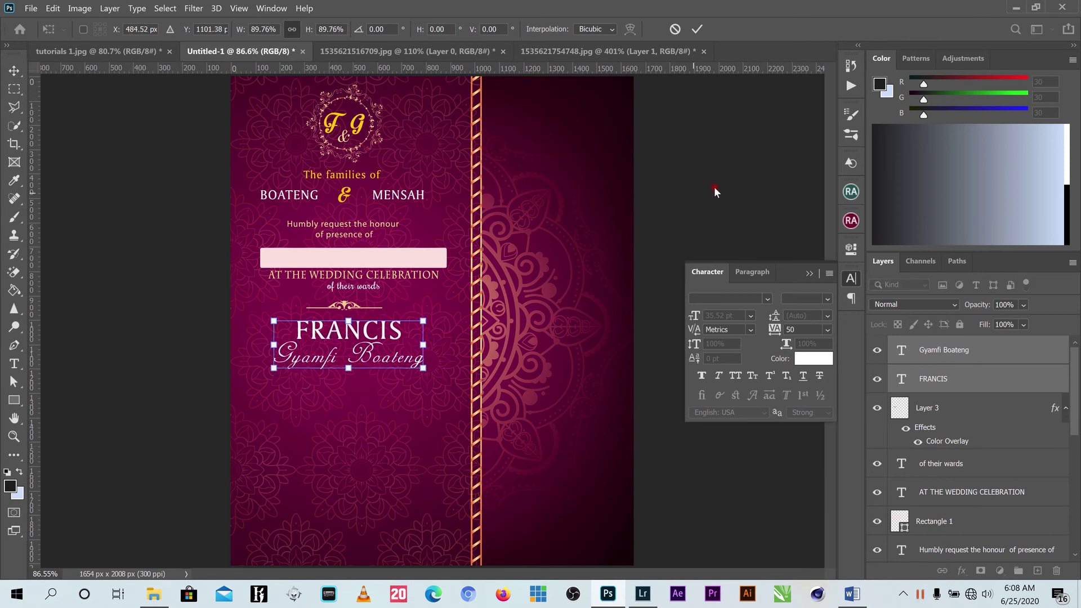
key(Return)
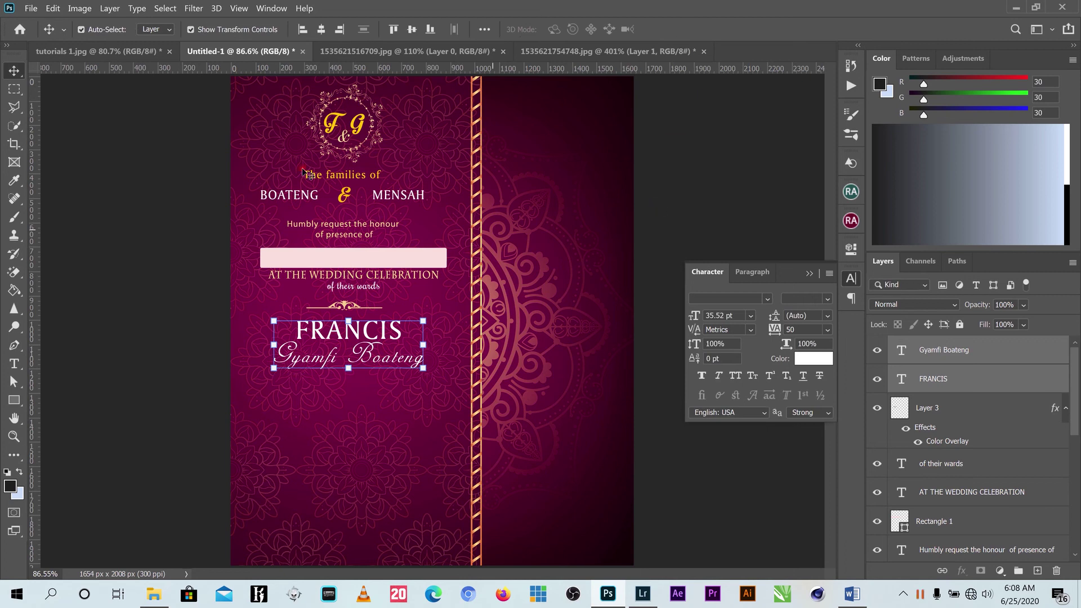
Raise the gold ampersand layer and Alt-drag a duplicate of it lower down.
click(345, 195)
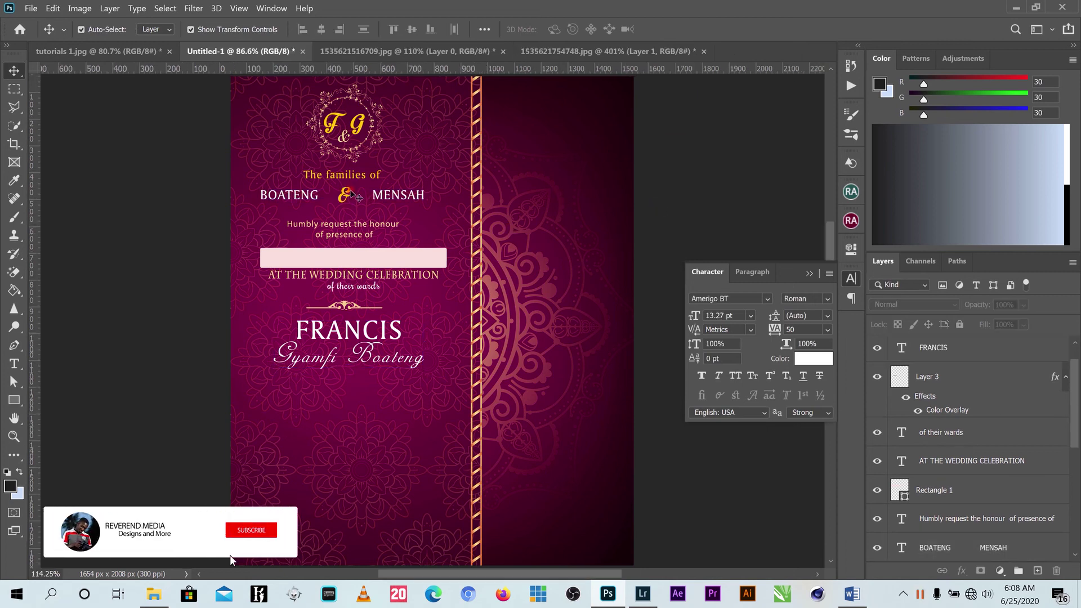
scroll(352, 193, up, 2)
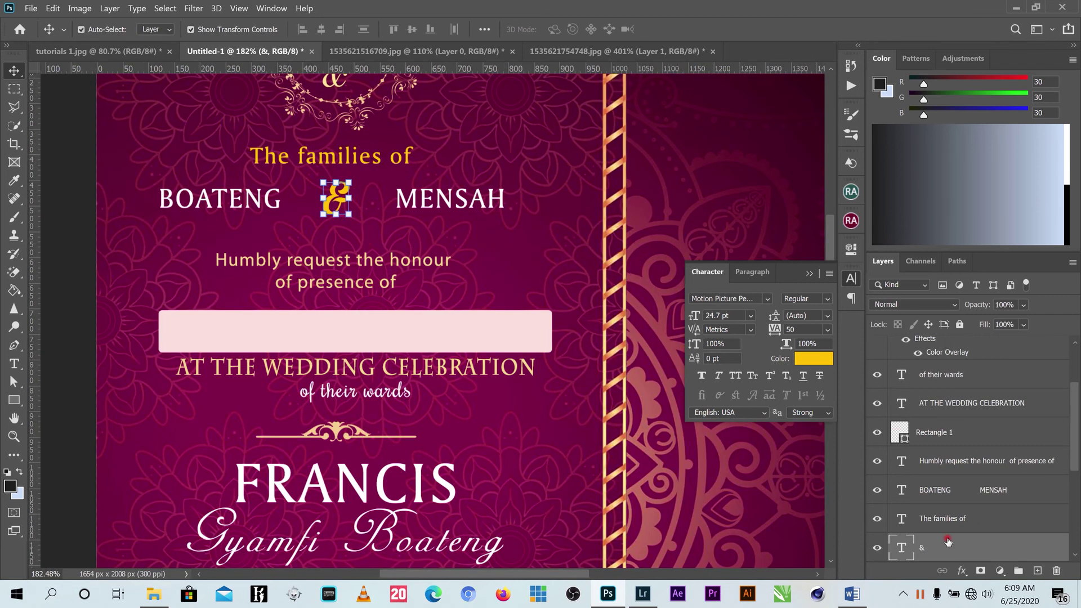
drag(948, 541, 952, 482)
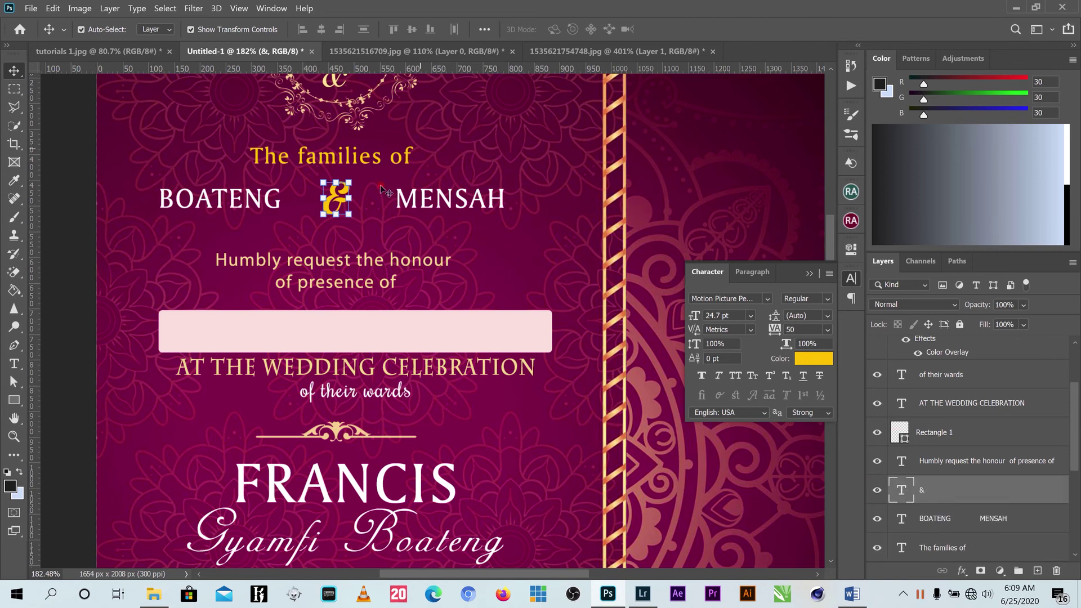
key(alt)
drag(336, 197, 342, 505)
Position the ampersand copy centred below the script name and scale it larger.
scroll(342, 505, down, 5)
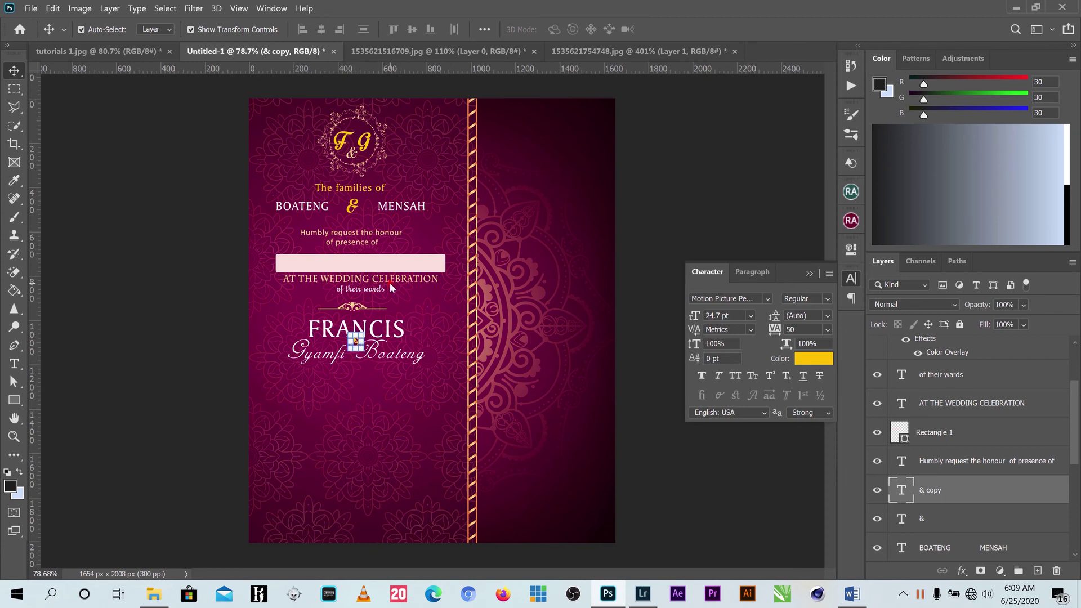
scroll(378, 344, up, 5)
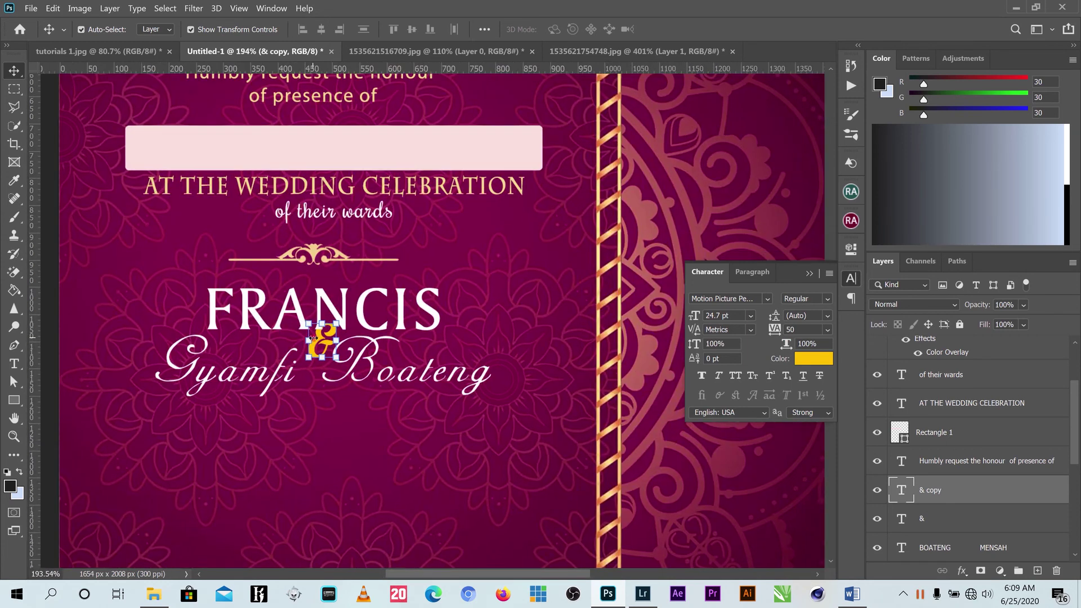
drag(324, 338, 313, 435)
scroll(313, 436, down, 5)
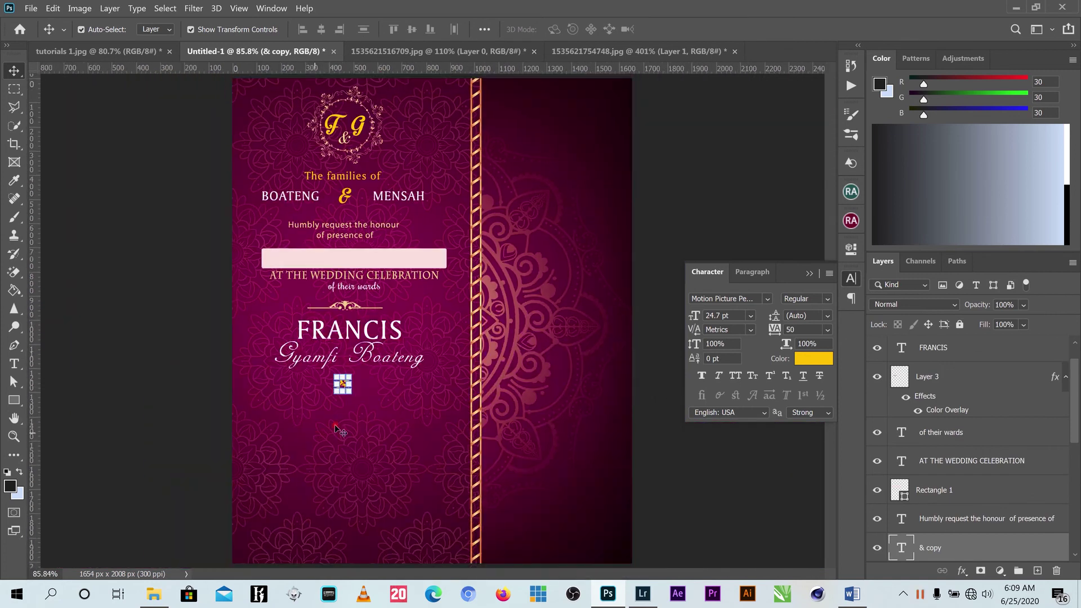
key(ctrl+t)
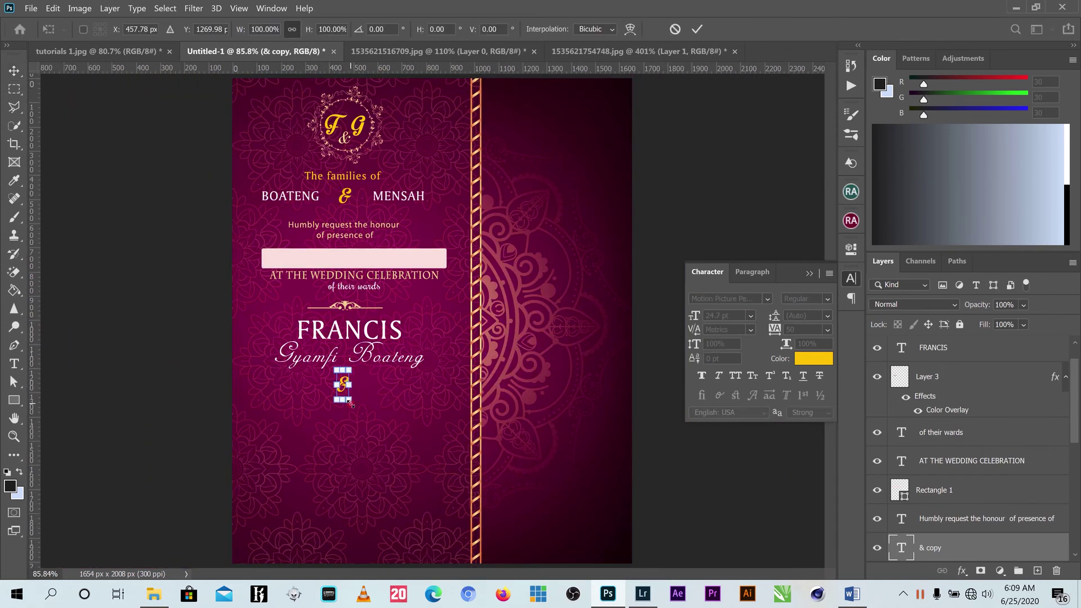
mouse_move(349, 401)
mouse_down()
mouse_move(364, 422)
mouse_move(349, 389)
mouse_move(360, 409)
mouse_up()
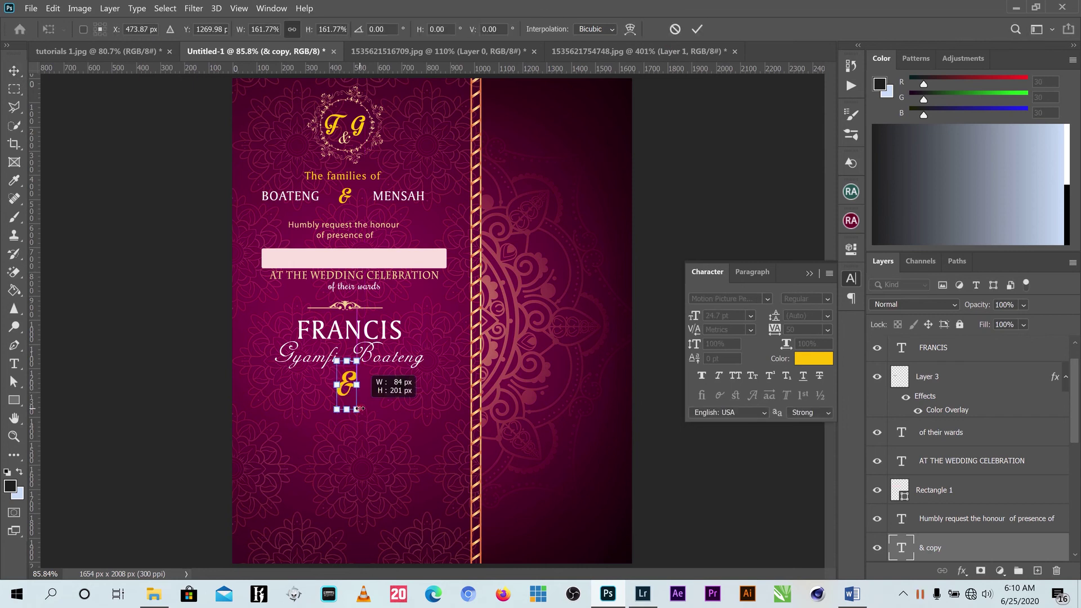
click(697, 29)
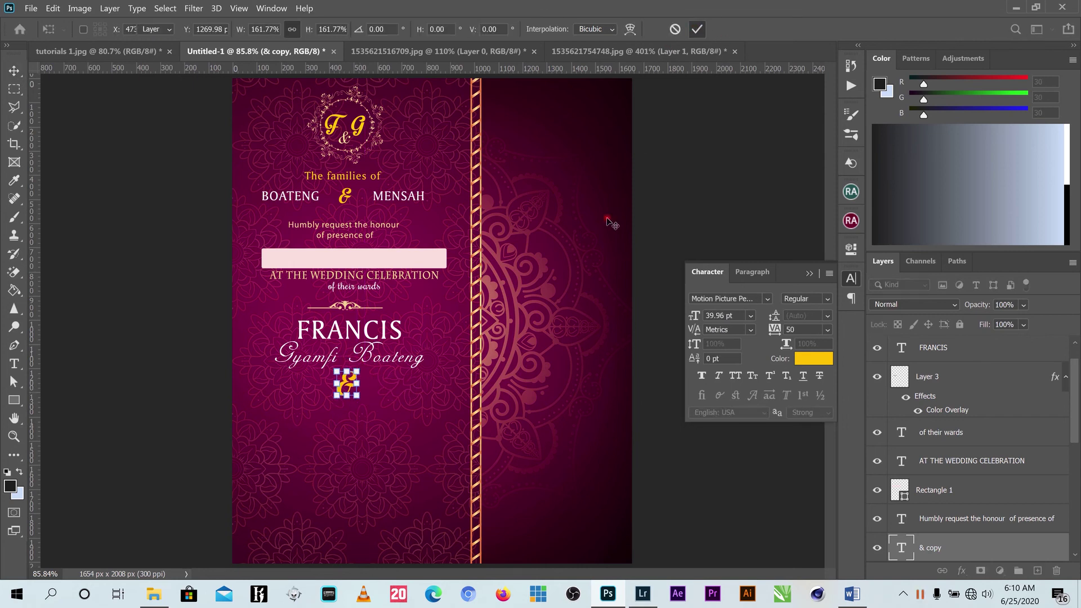
click(582, 369)
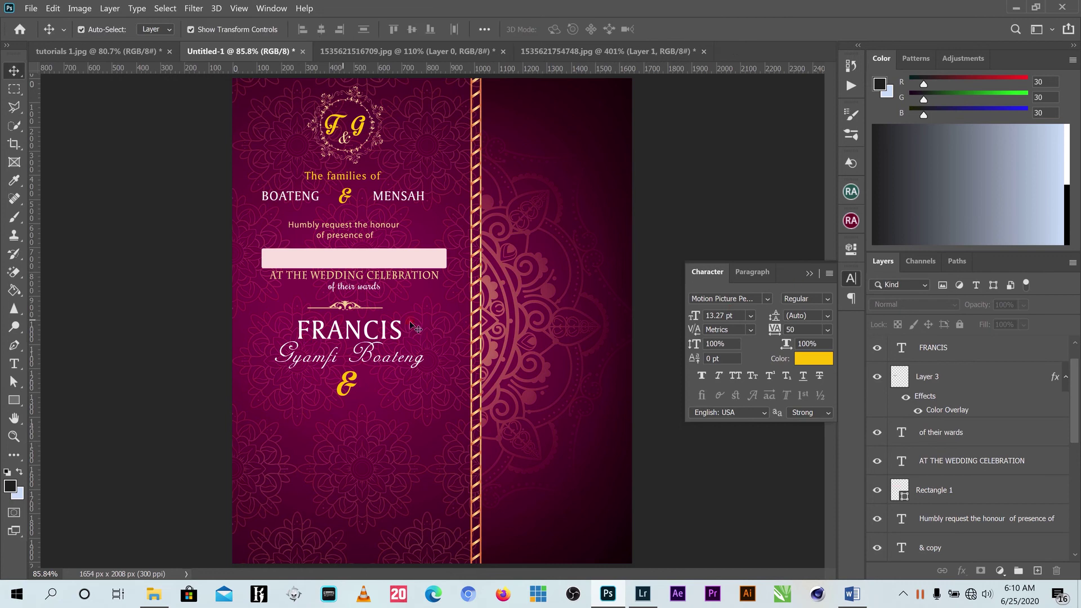
Duplicate both upper name lines to below the new ampersand.
click(397, 342)
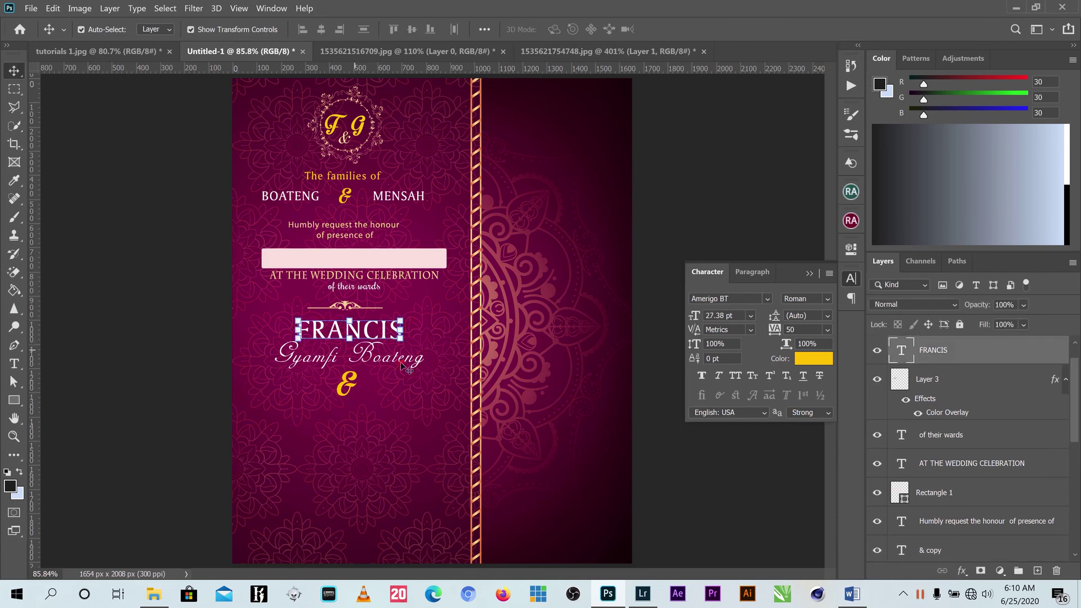
right_click(423, 367)
click(423, 367)
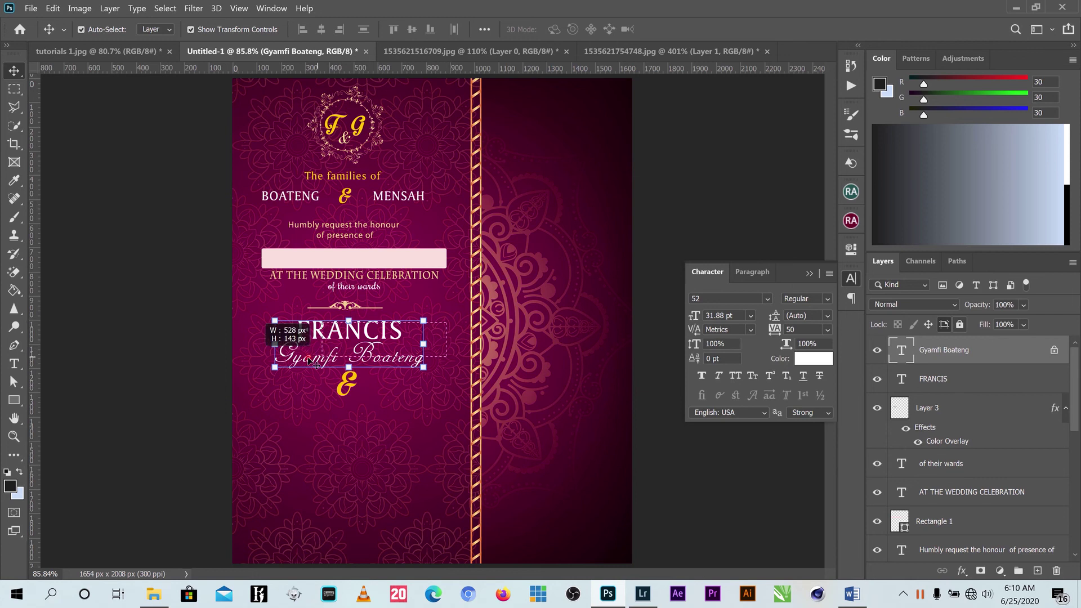
shift+click(335, 334)
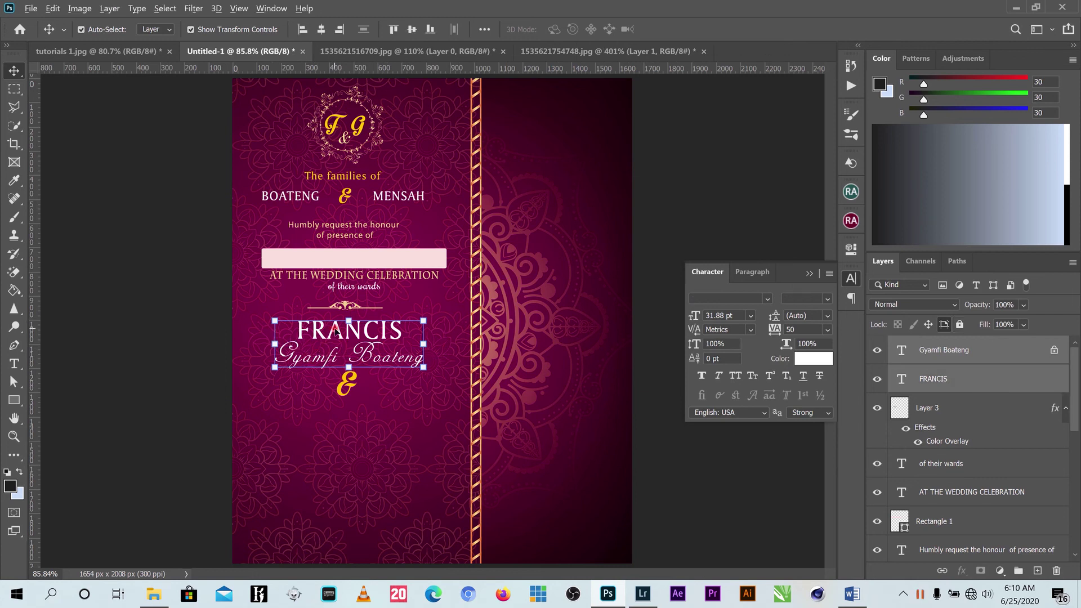
drag(336, 332, 330, 420)
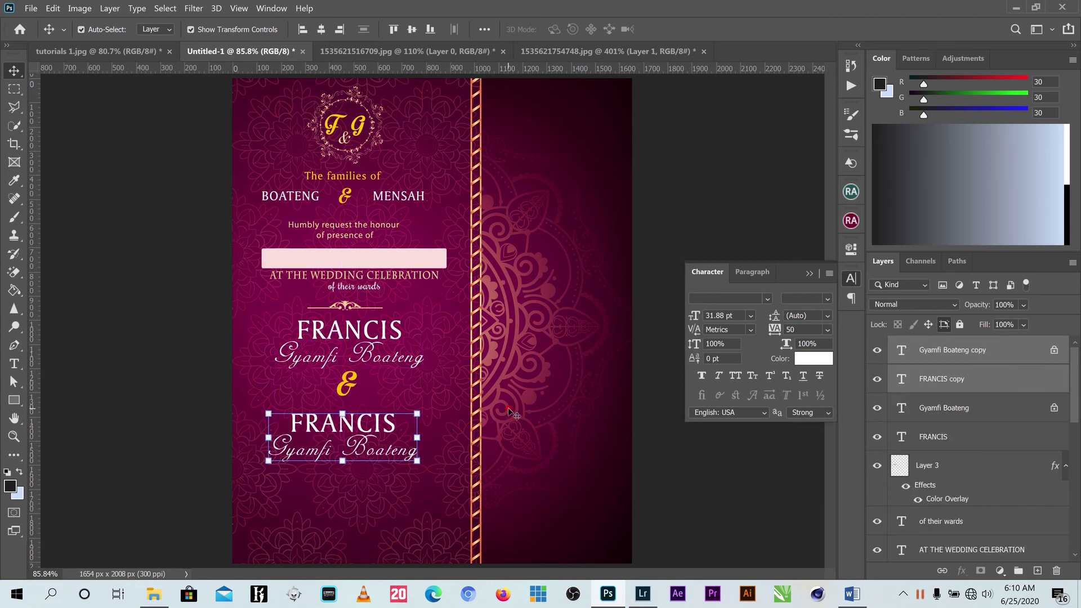
Replace the copies with the second person's first name and script full name, then close the Character panel.
click(14, 363)
drag(390, 418, 254, 425)
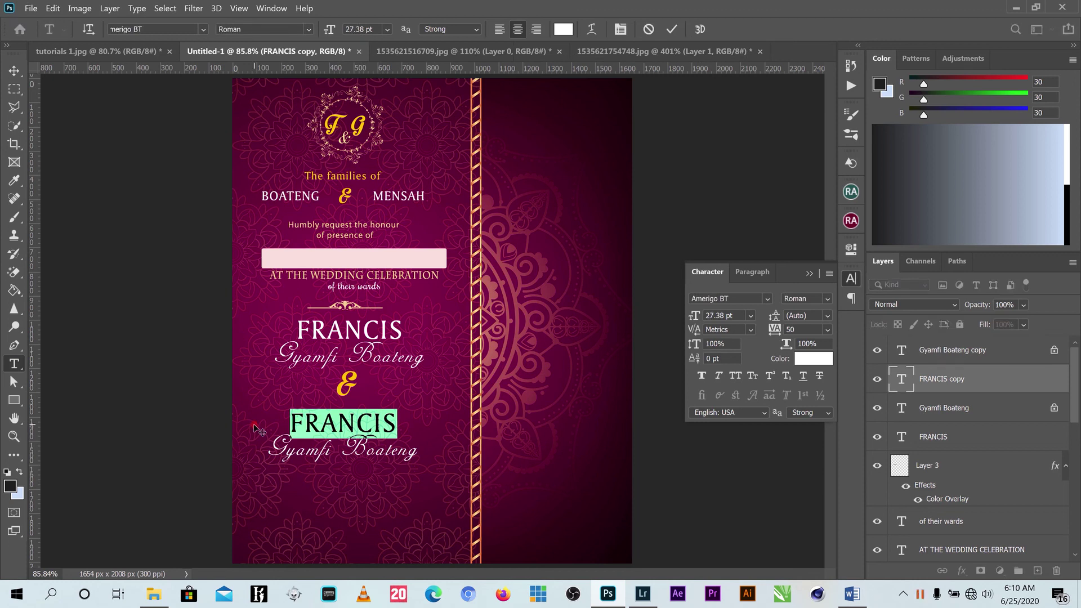
text(BEAUTY)
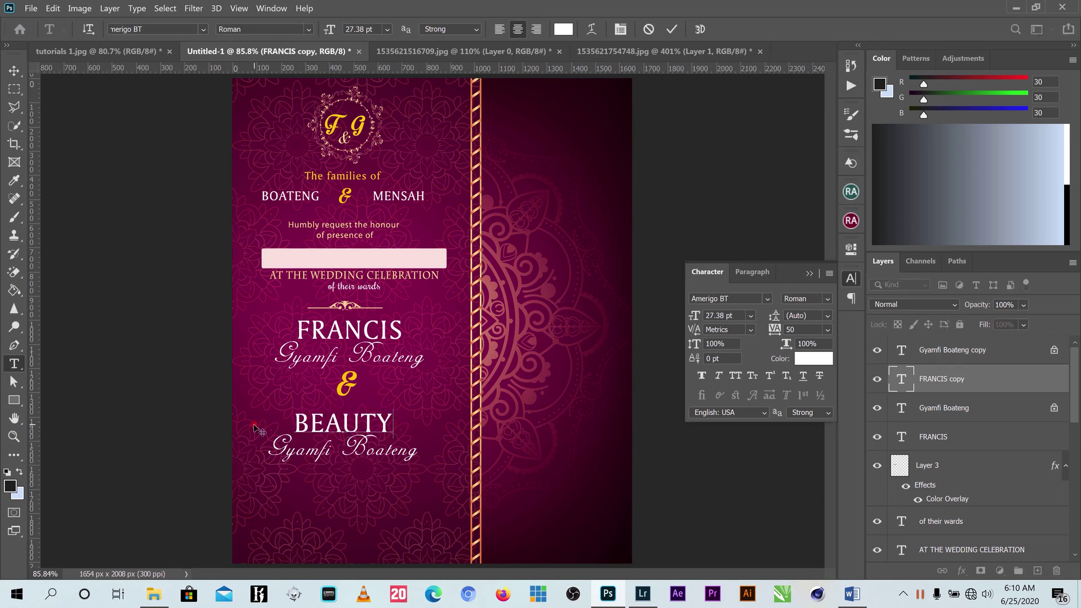
click(48, 360)
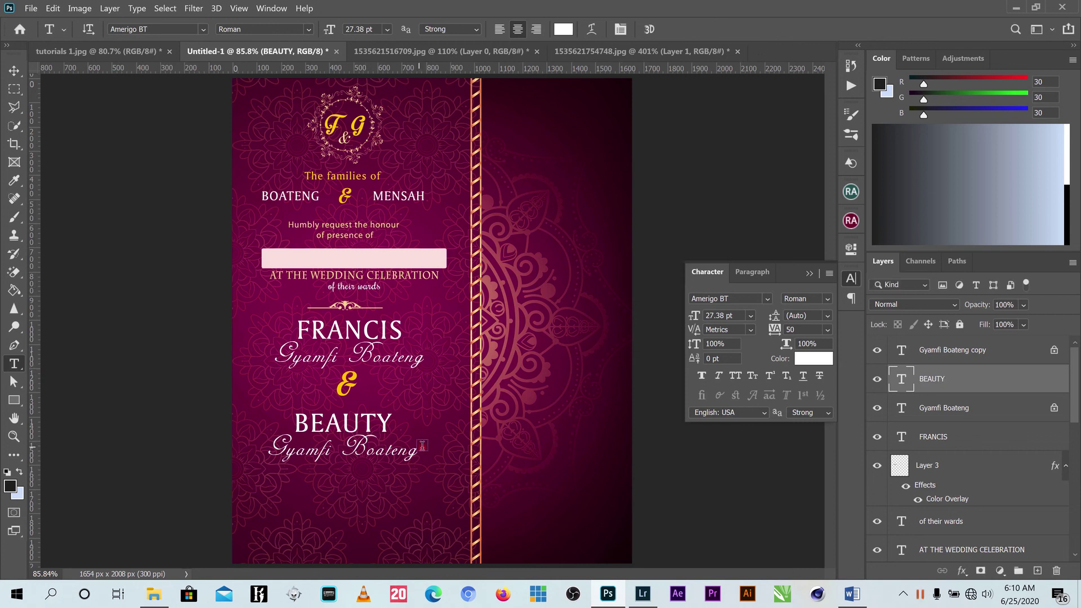
drag(415, 452, 251, 457)
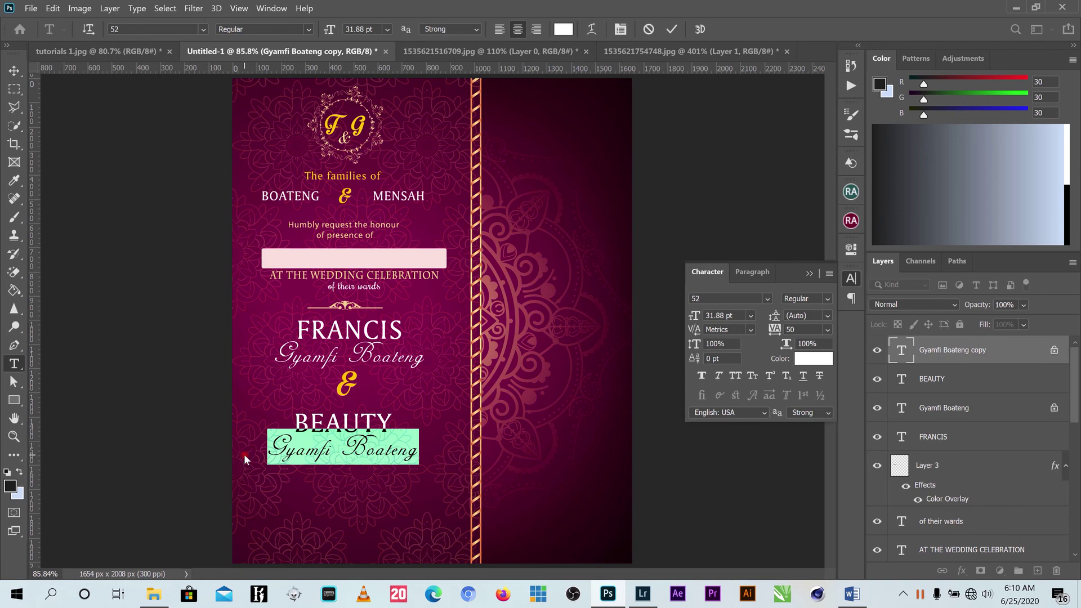
text(Ku)
key(BackSpace)
key(BackSpace)
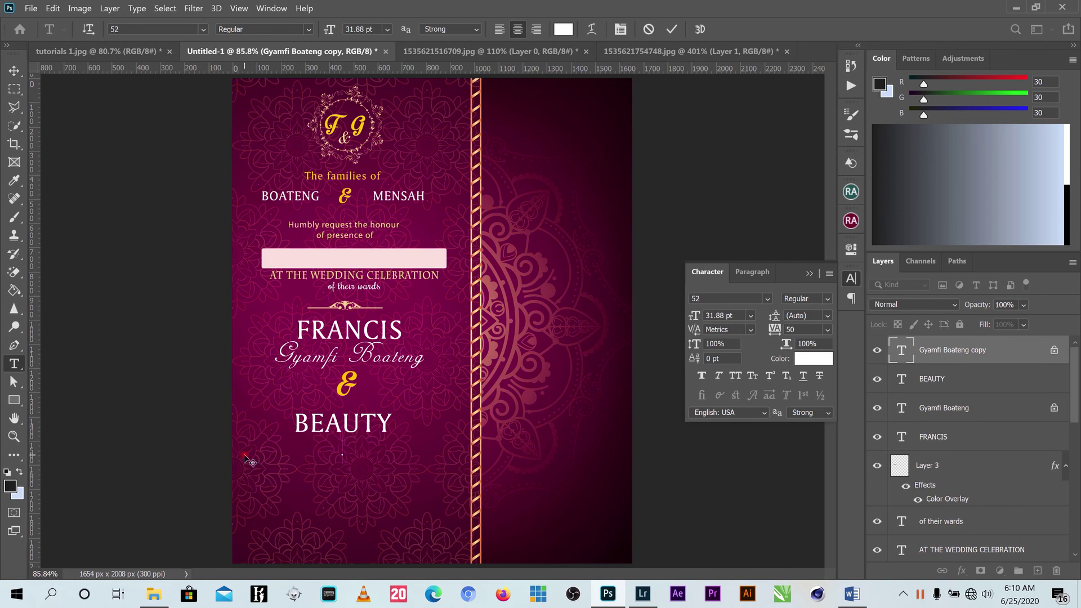
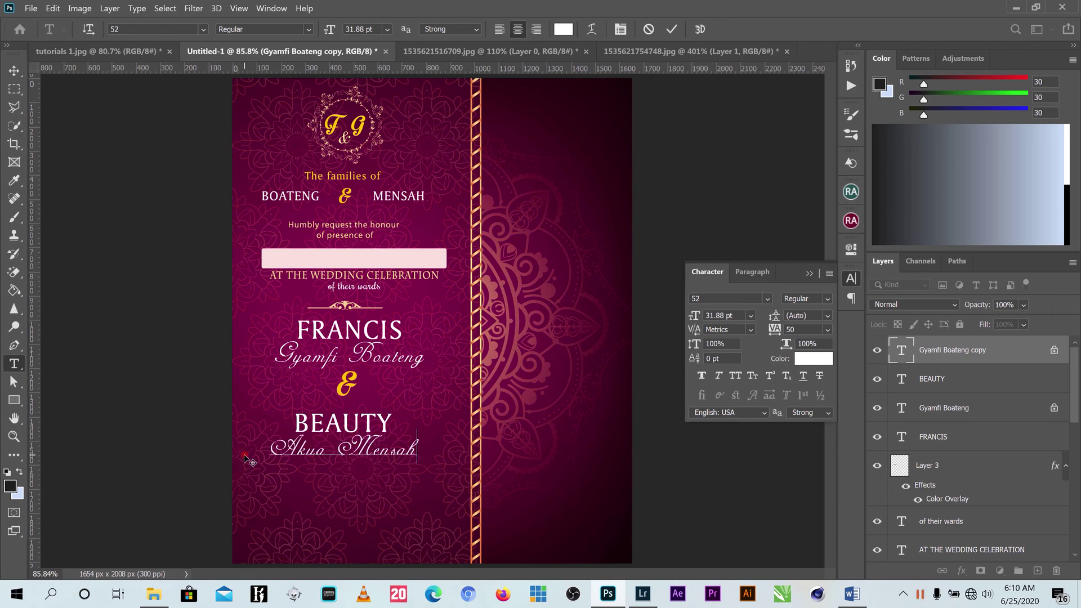
key(ctrl+Return)
click(814, 274)
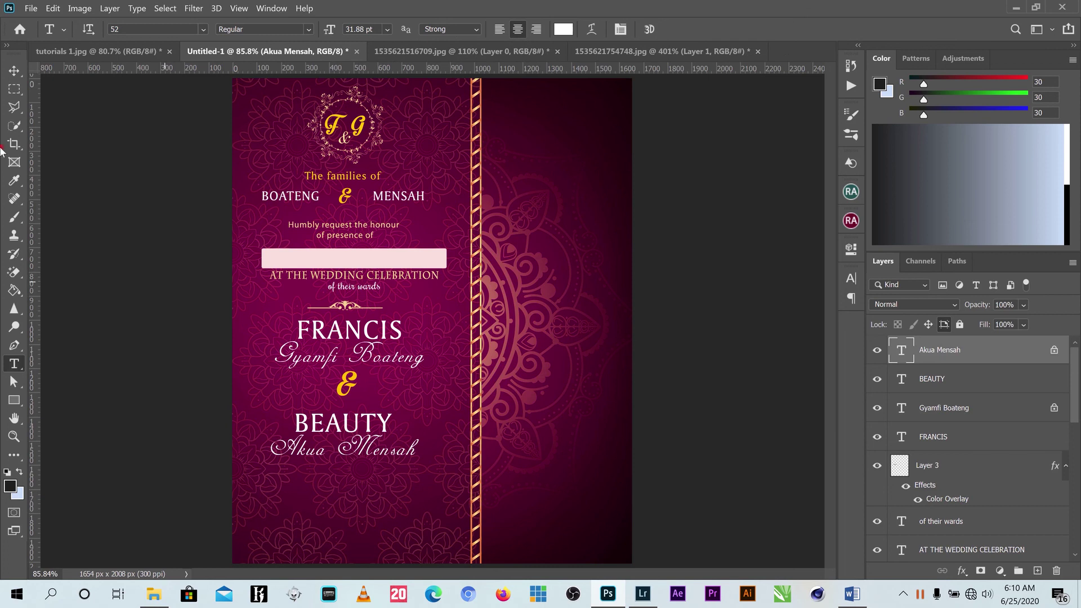
click(14, 70)
key(ctrl+minus)
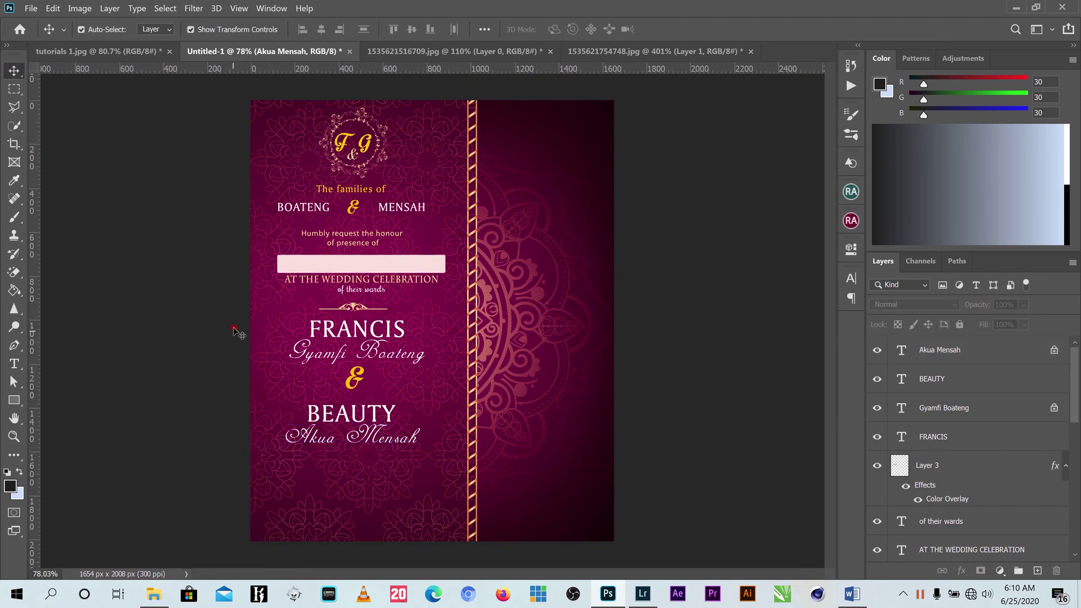
Select both name blocks and the ampersand, align their centres, scale to 91.85% and nudge right.
drag(233, 327, 426, 455)
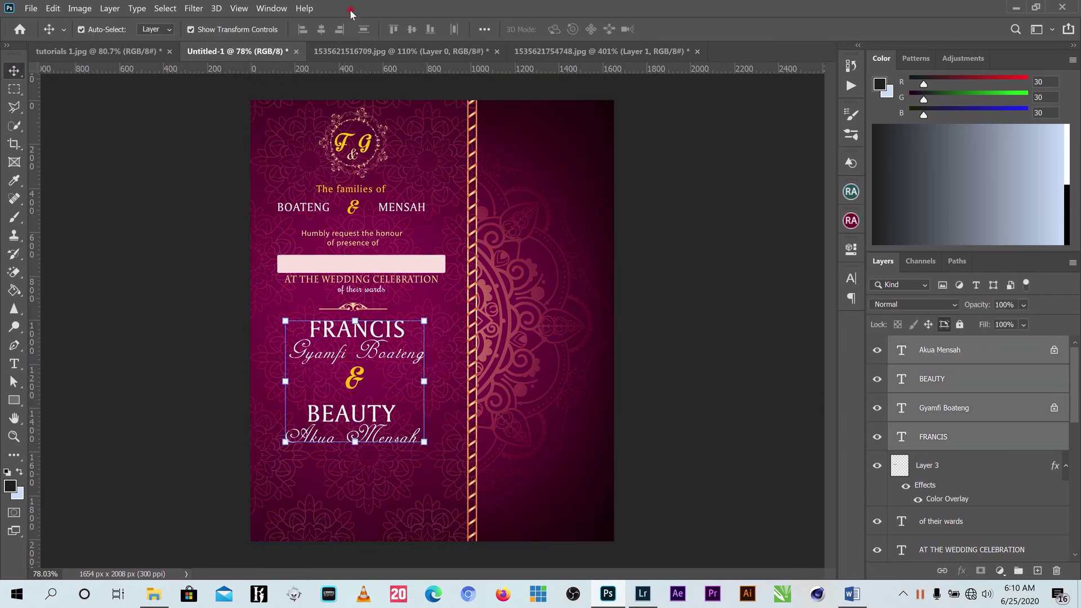
click(320, 29)
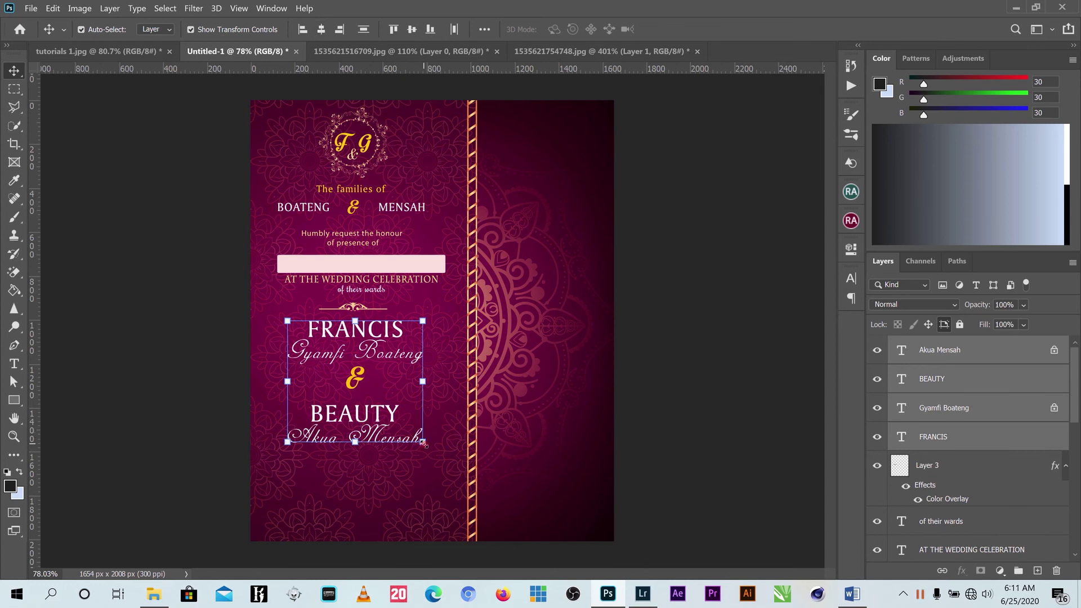
drag(423, 443, 412, 432)
drag(368, 337, 478, 291)
click(696, 29)
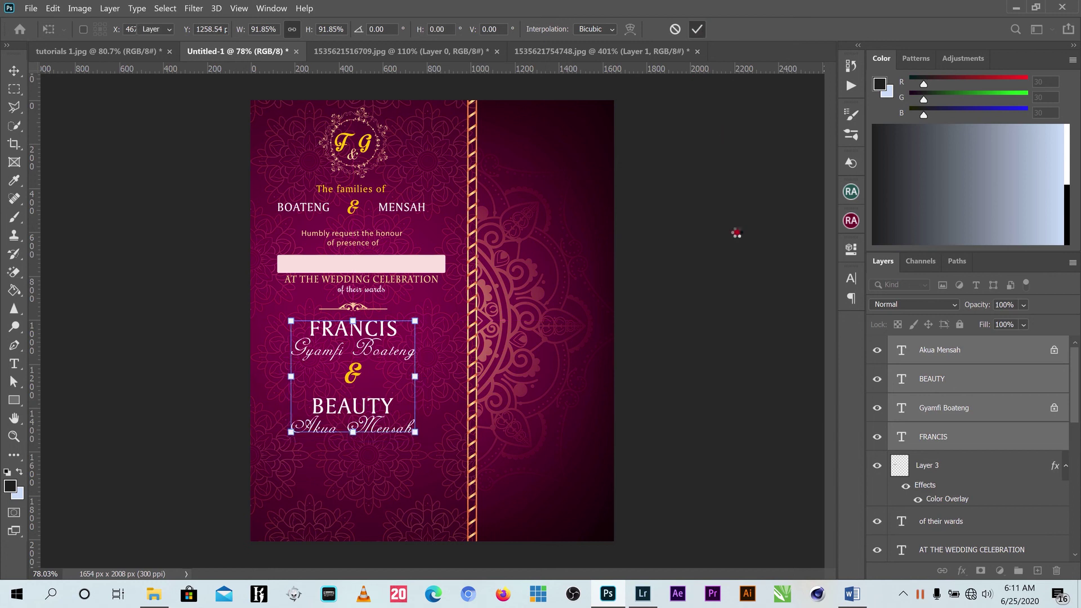
scroll(584, 470, down, 1)
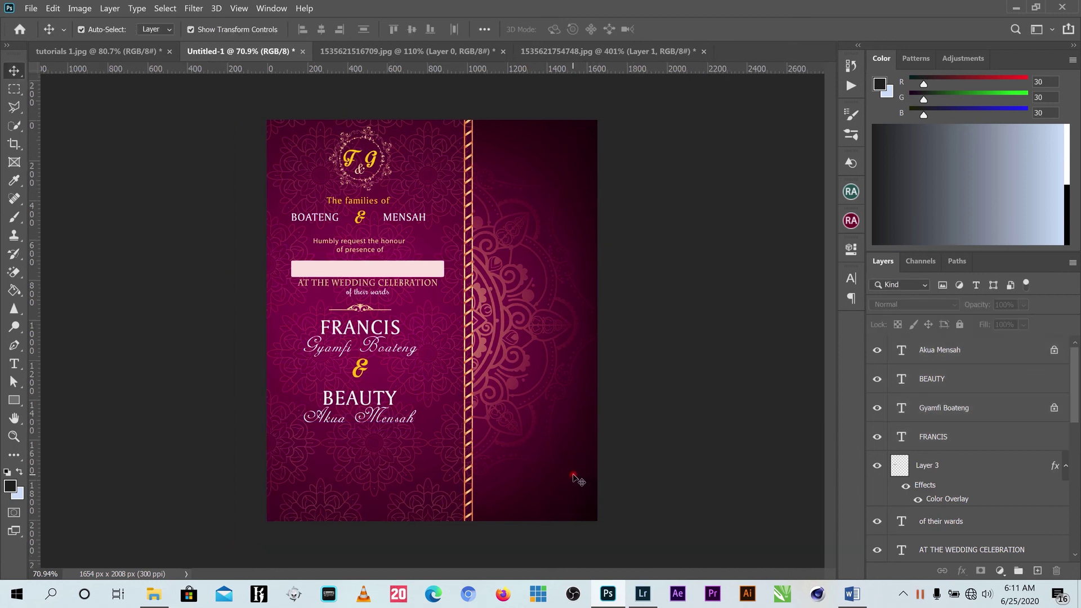
Drag a copy of the gold ornament divider below the lower name block.
click(361, 309)
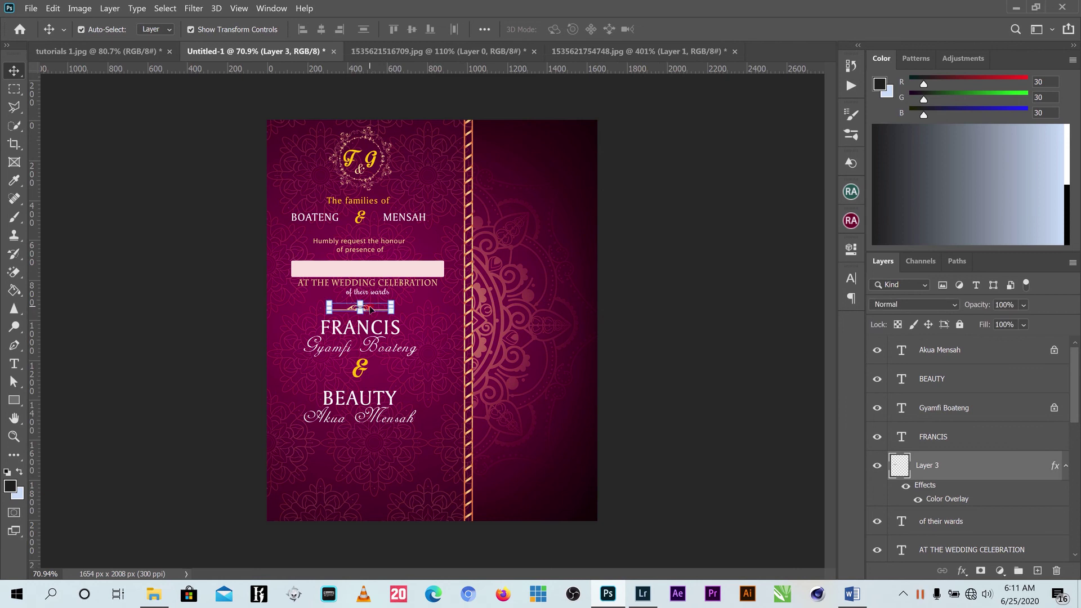
scroll(371, 309, up, 3)
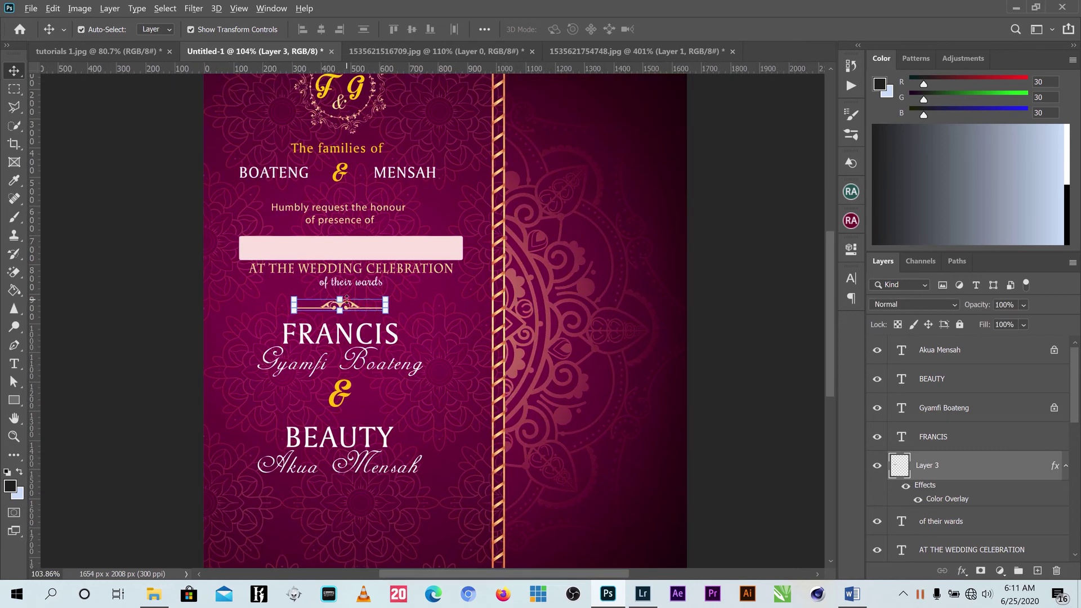
drag(353, 307, 355, 494)
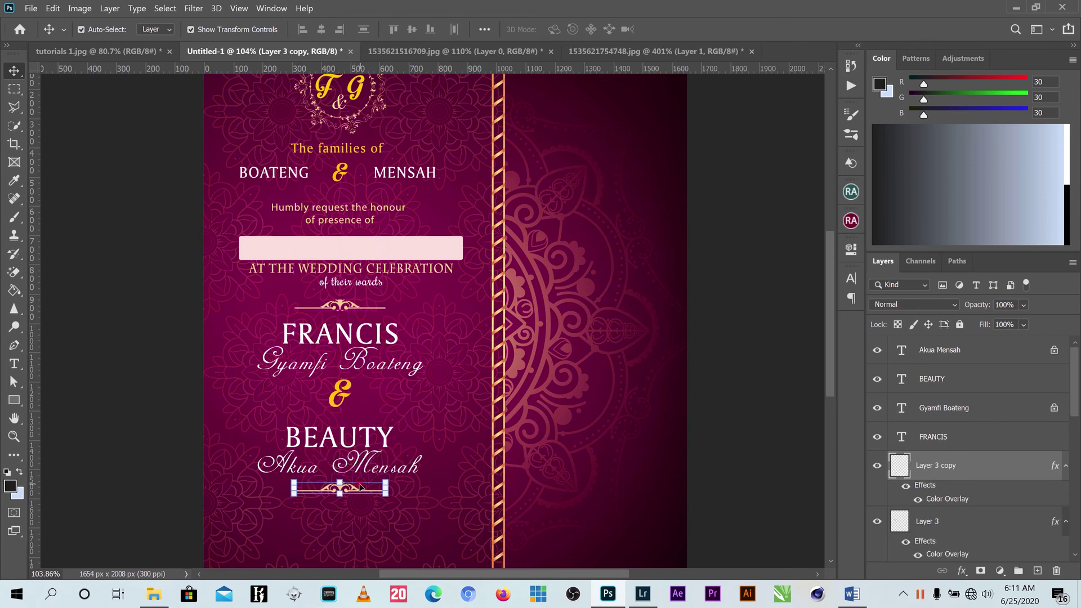
scroll(383, 501, up, 3)
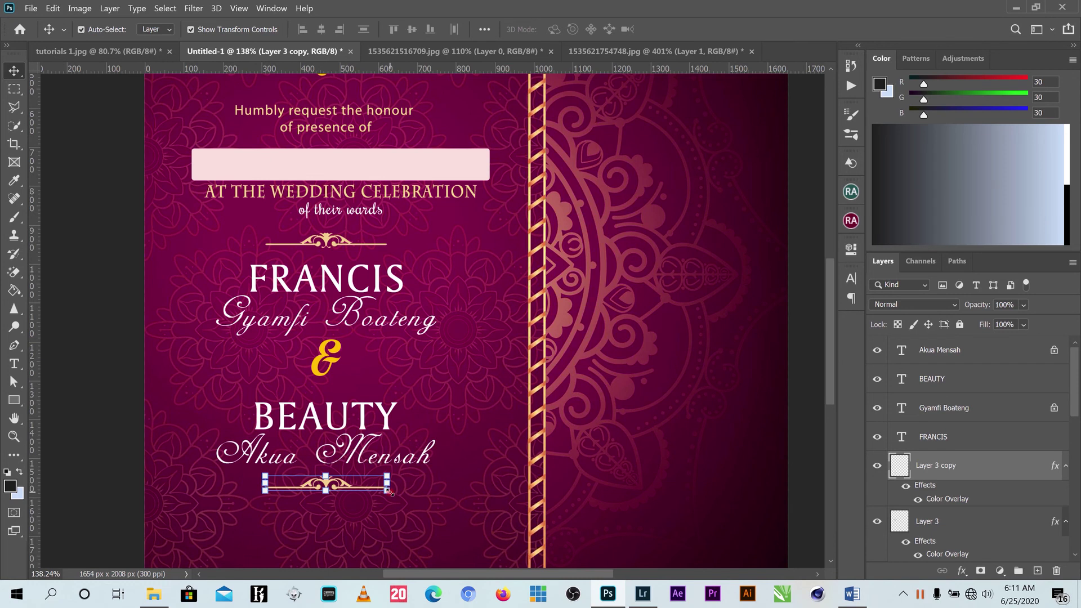
Flip the ornament copy horizontally and vertically and apply the transform.
key(ctrl+t)
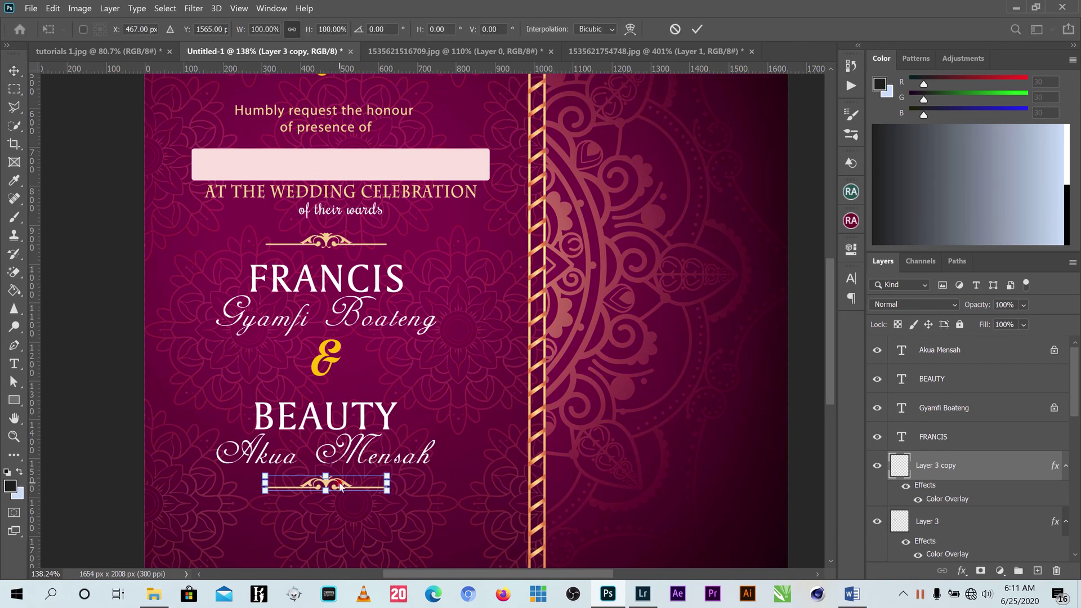
right_click(341, 488)
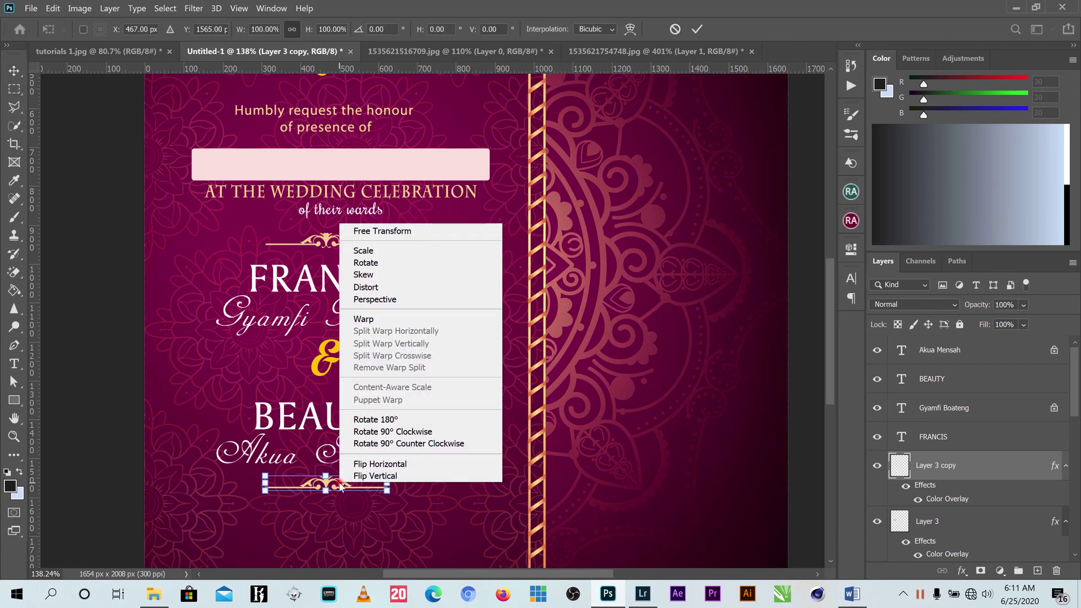
click(386, 465)
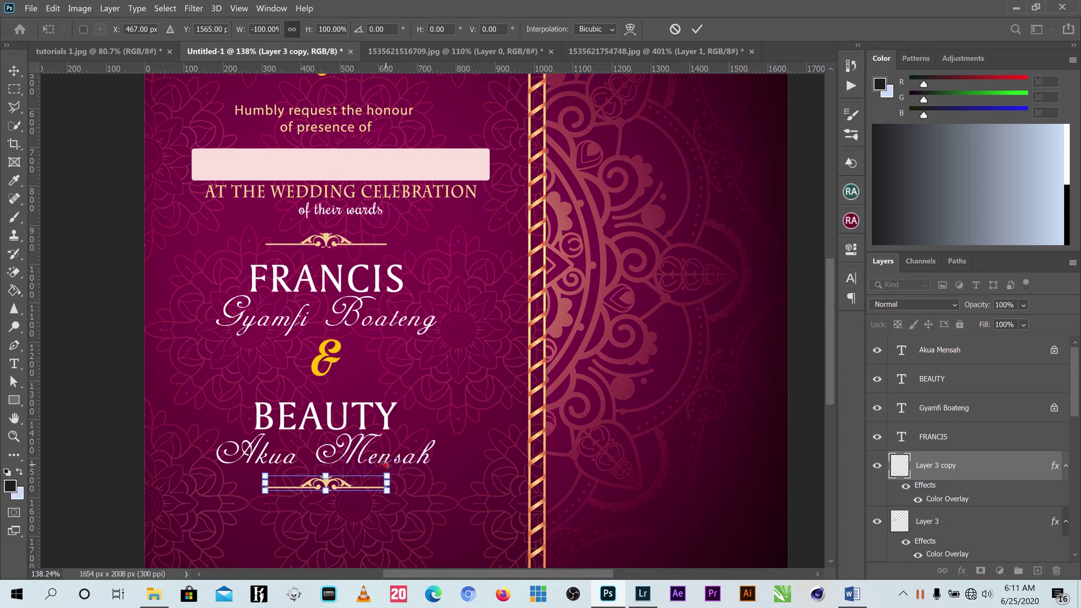
right_click(348, 488)
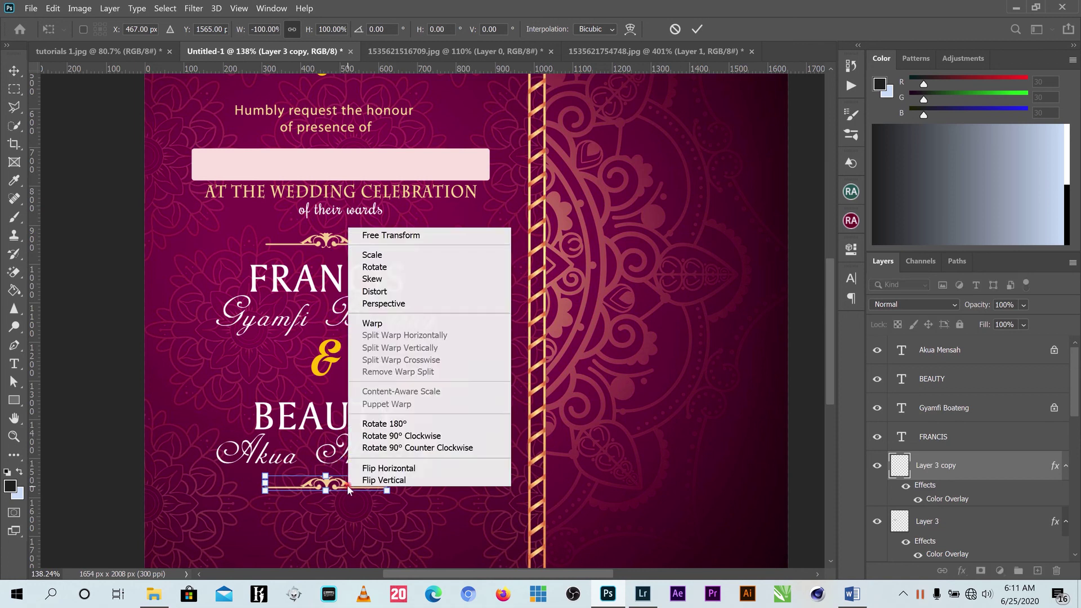
click(386, 479)
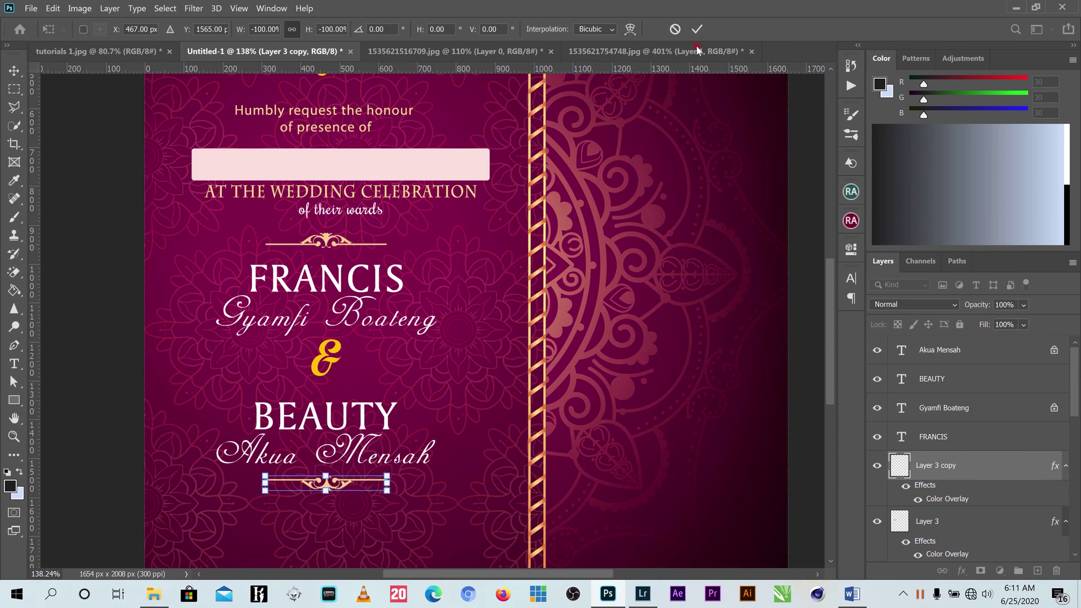
click(697, 28)
scroll(449, 464, down, 2)
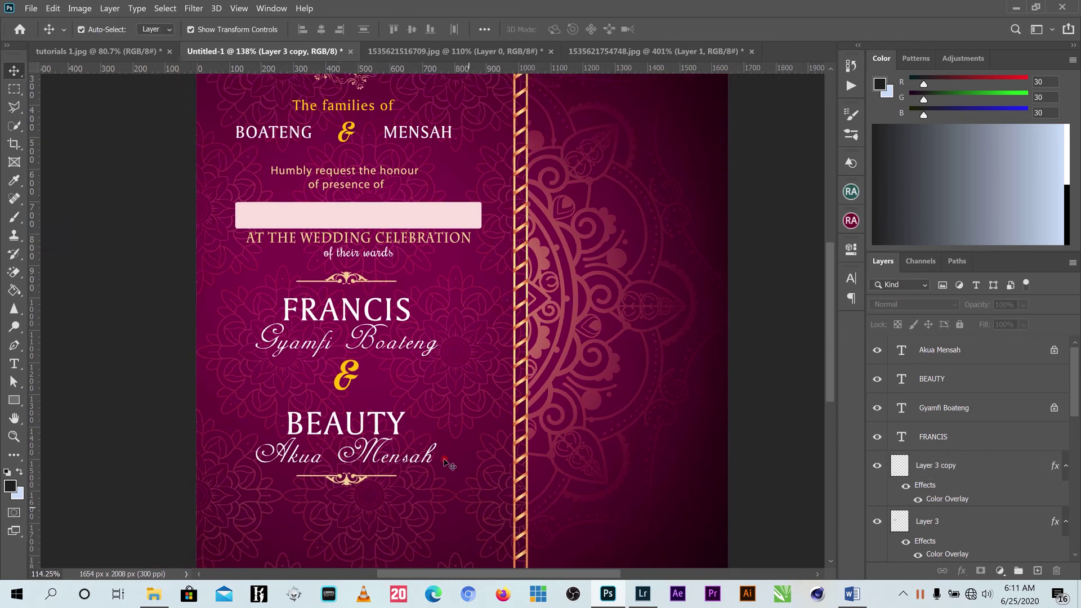
scroll(449, 464, down, 2)
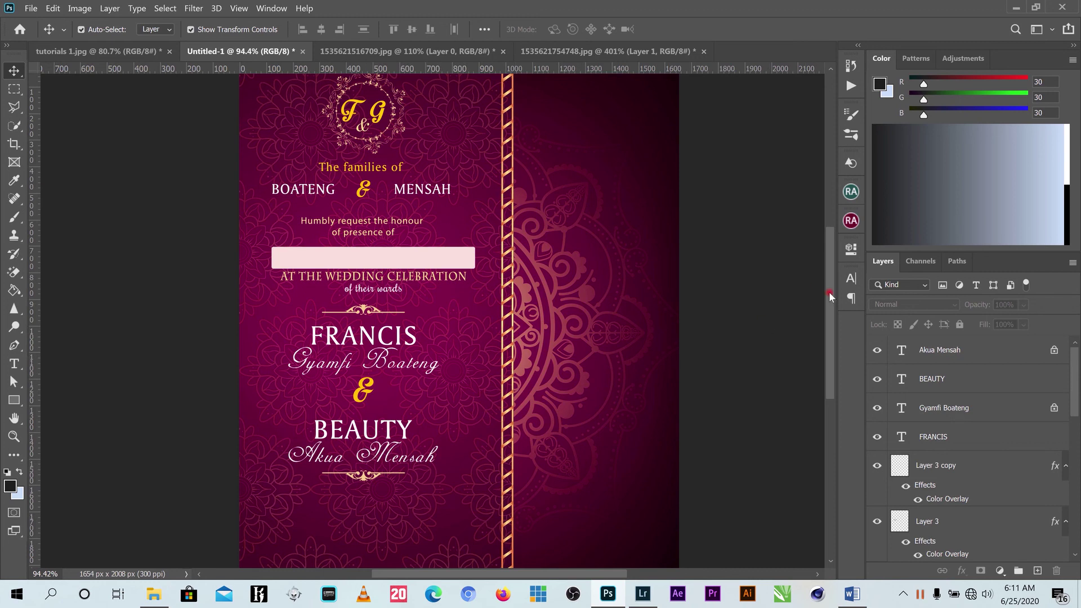
drag(825, 302, 827, 333)
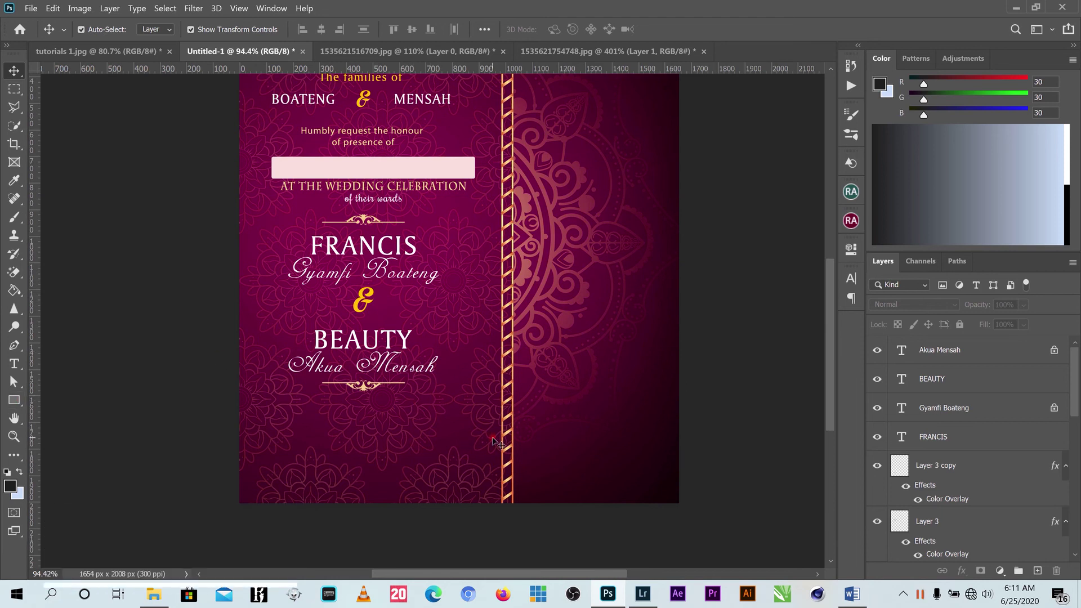
Copy the date, time and church venue lines from the Word document and go back to Photoshop.
click(855, 594)
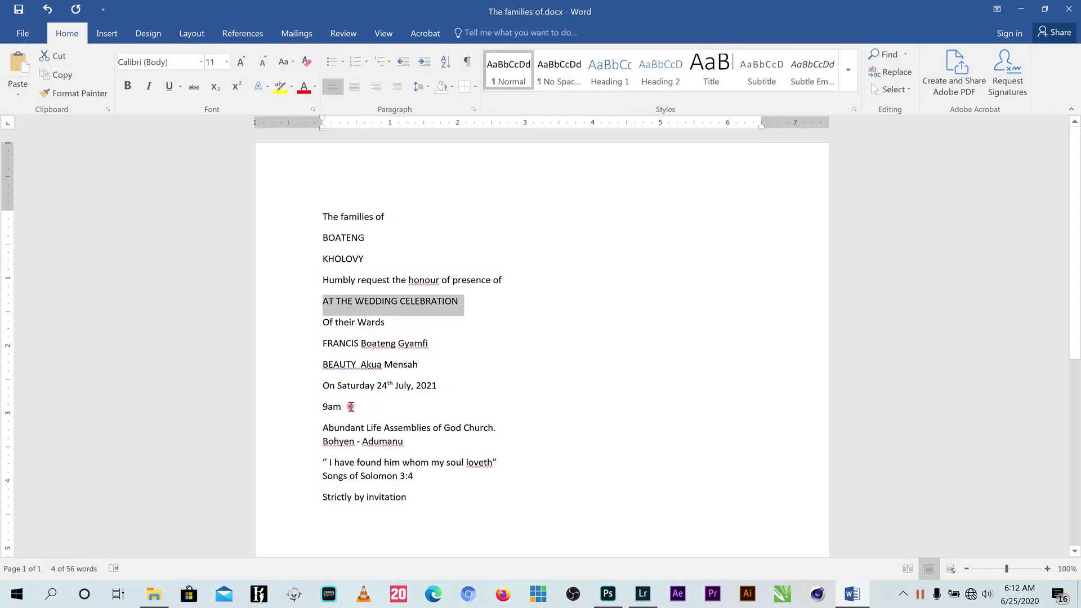
drag(409, 441, 323, 386)
right_click(332, 388)
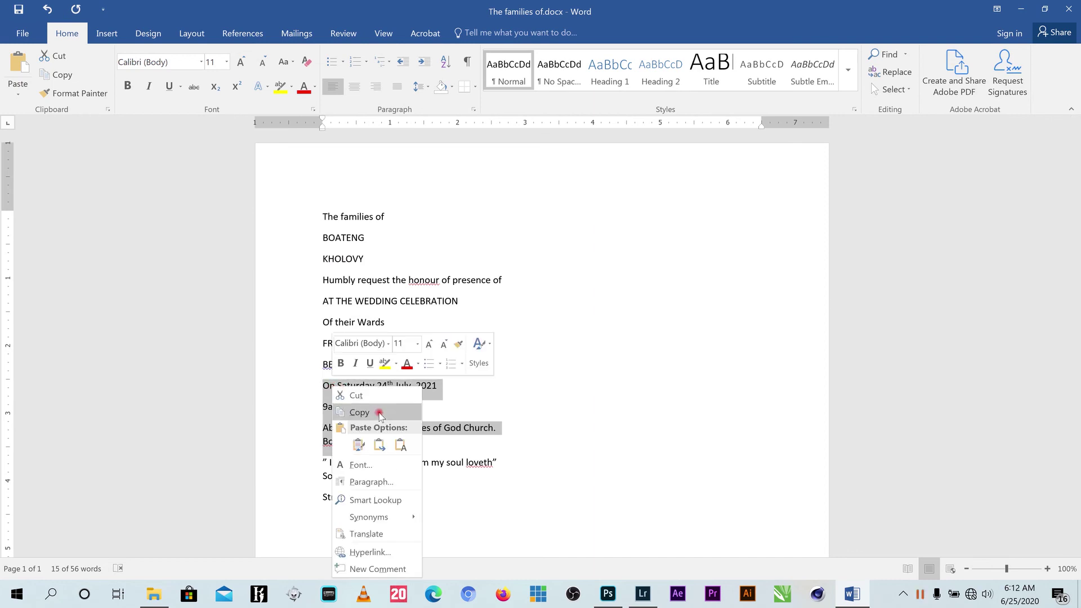
click(371, 412)
key(alt+Tab)
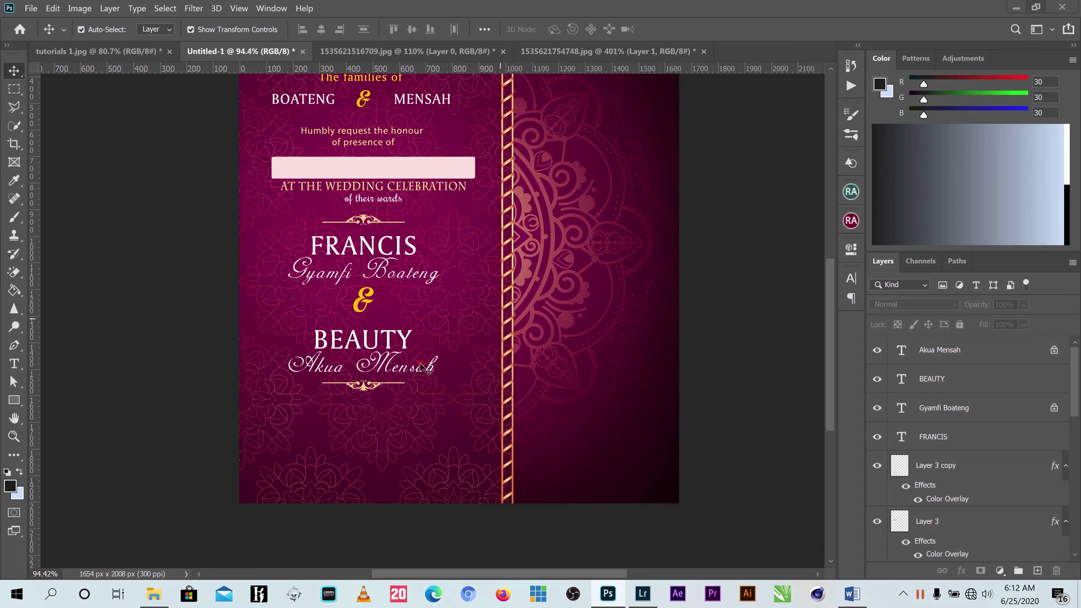
Paste the copied date, time and venue lines as a new text block.
key(t)
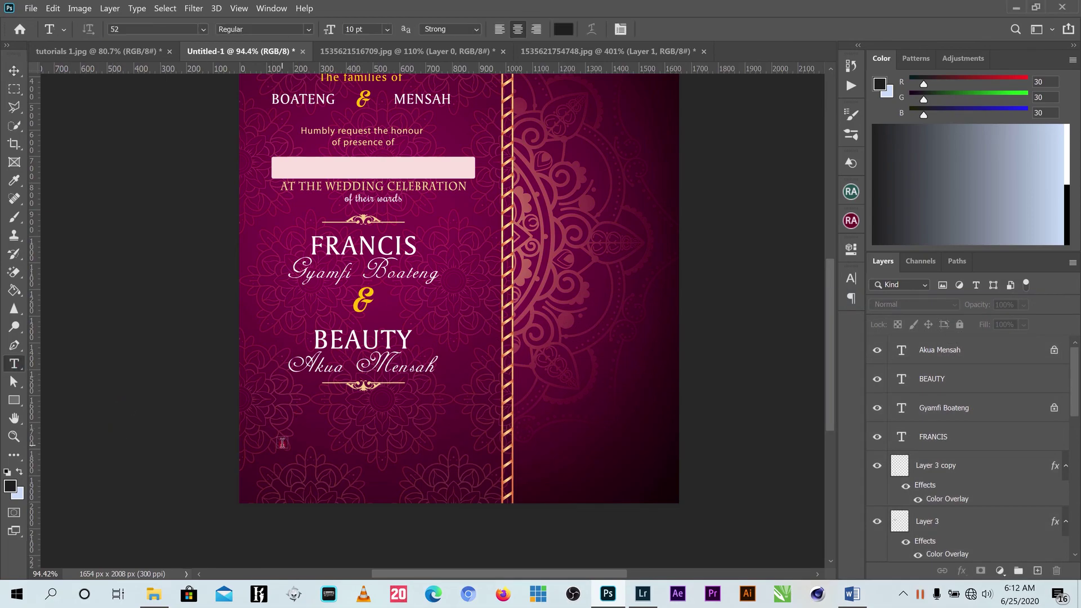
click(282, 444)
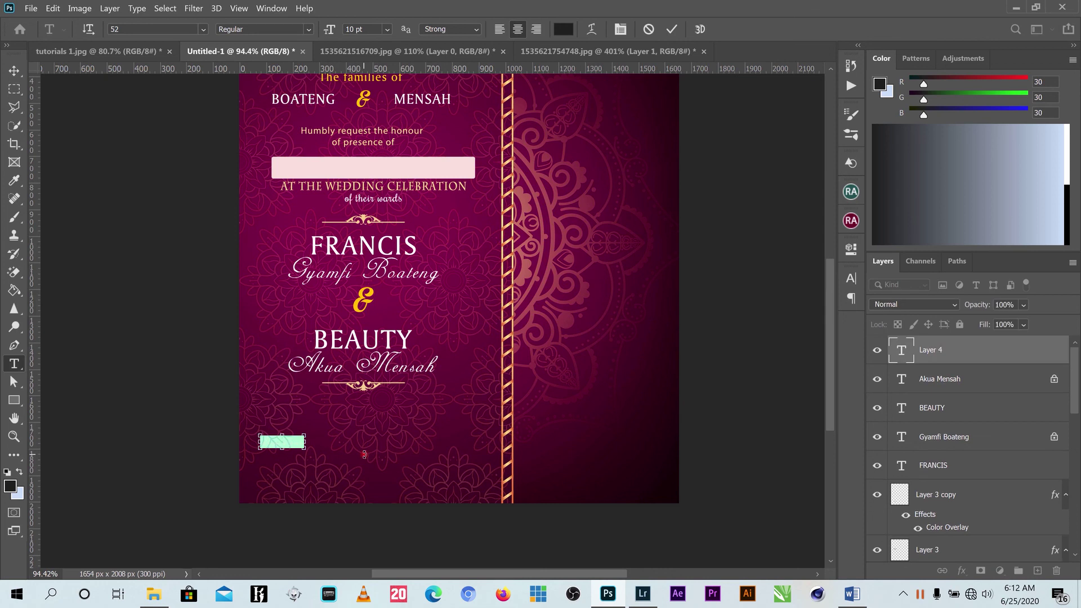
key(ctrl+v)
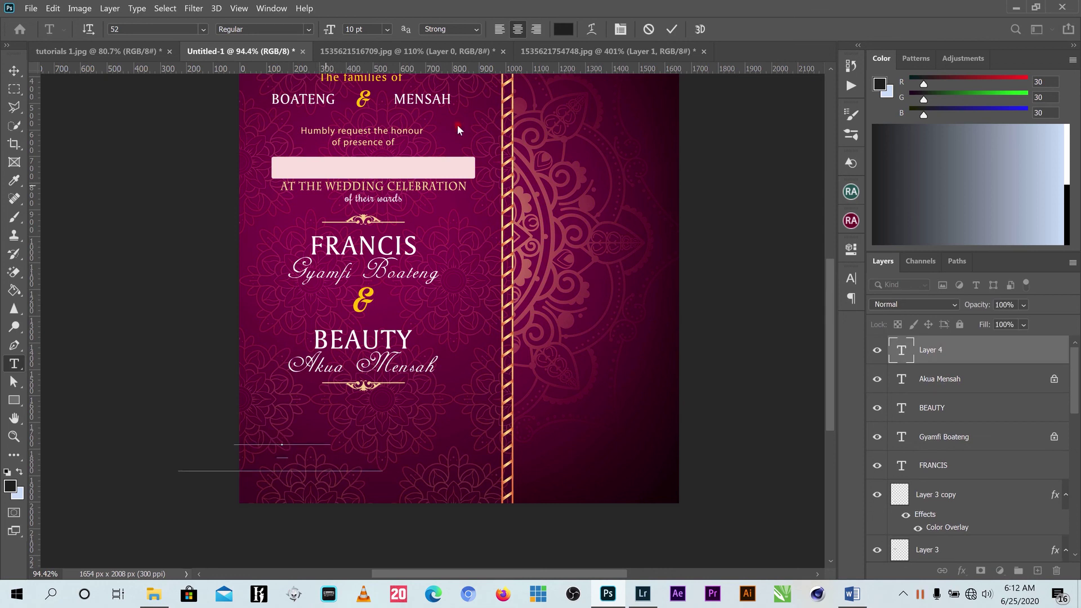
click(670, 29)
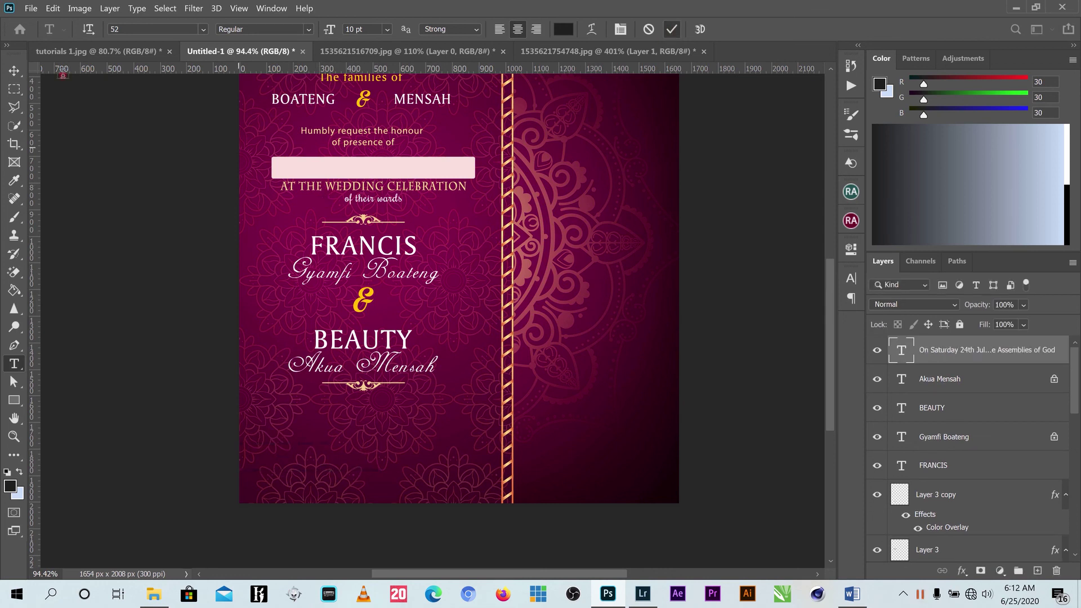
click(15, 70)
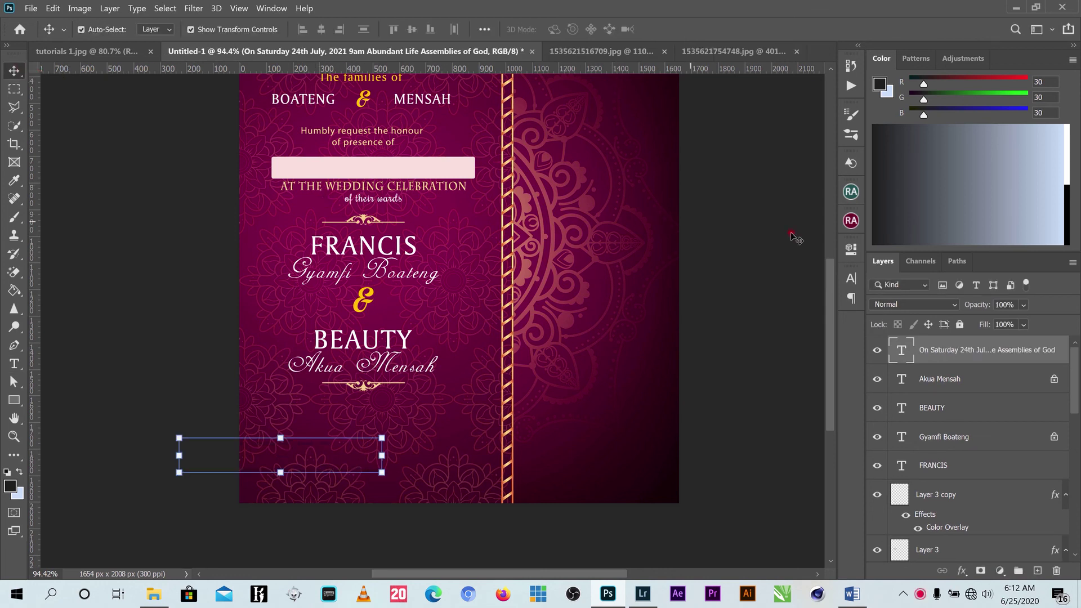
Colour the pasted event text white and move it toward the card centre.
click(851, 278)
click(812, 367)
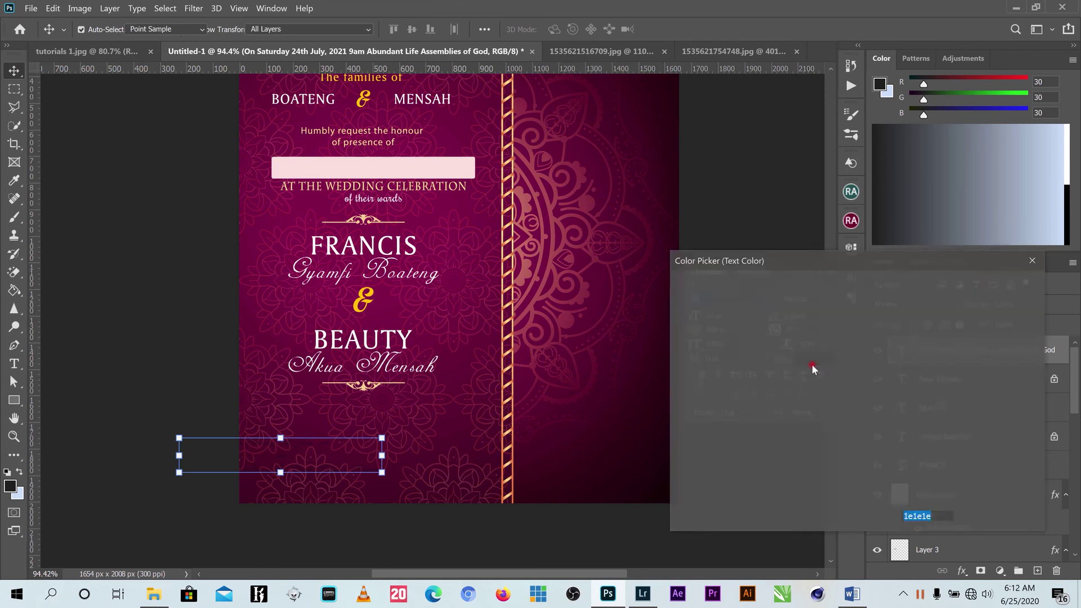
drag(748, 340, 651, 266)
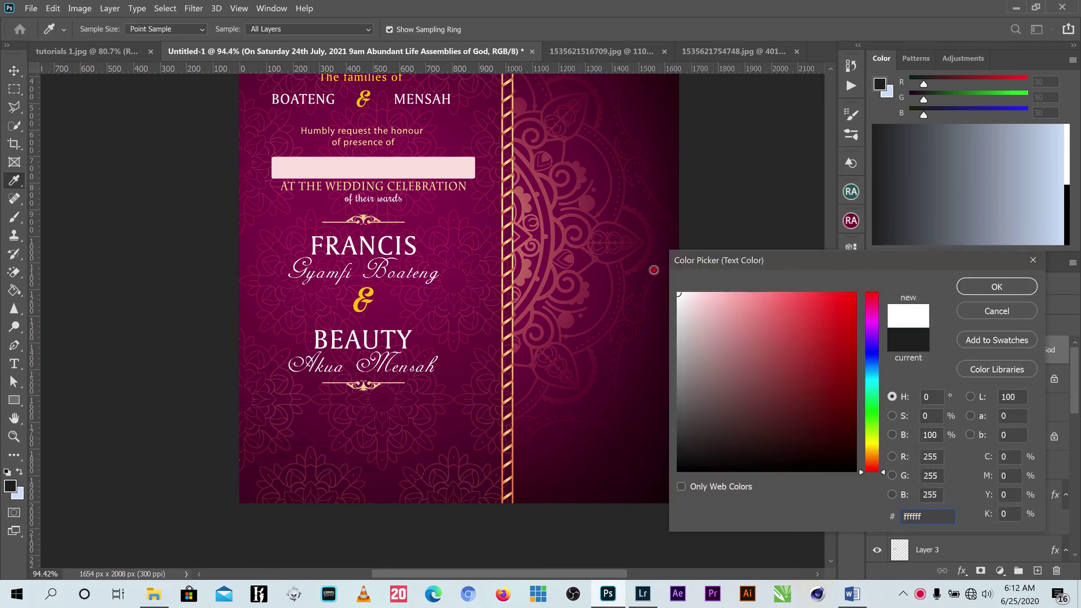
click(994, 287)
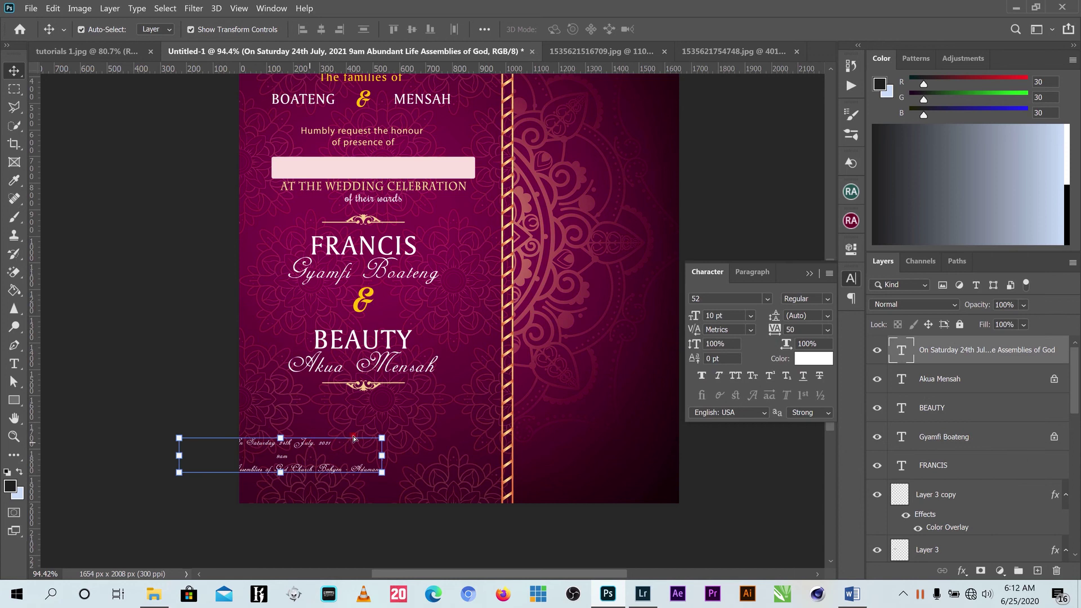
drag(353, 437, 432, 418)
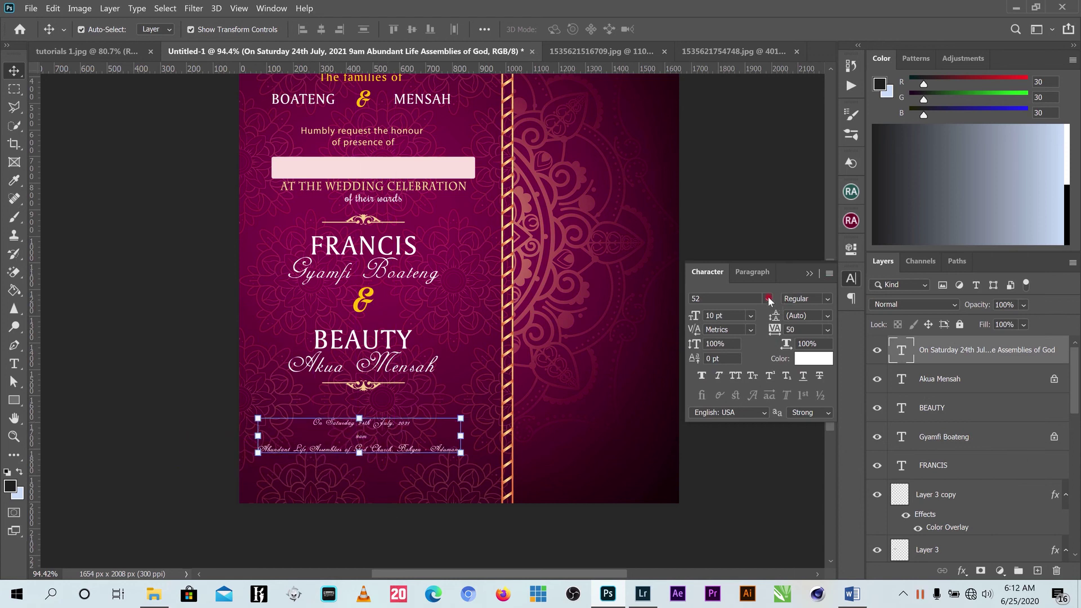
Set the event text in Myriad Pro and centre it beneath the names.
click(768, 298)
key(Down)
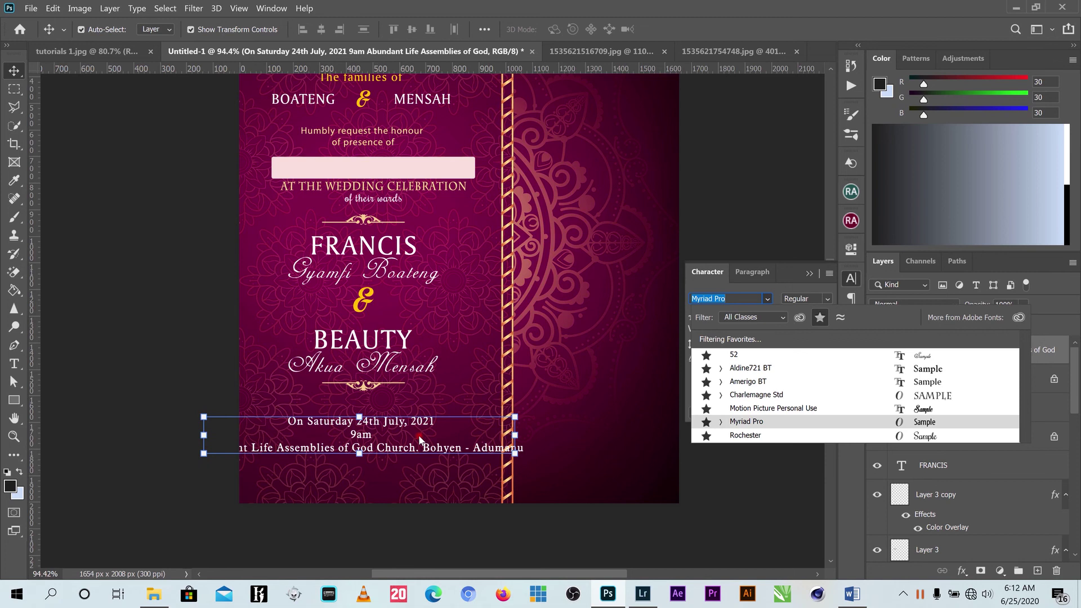
click(752, 422)
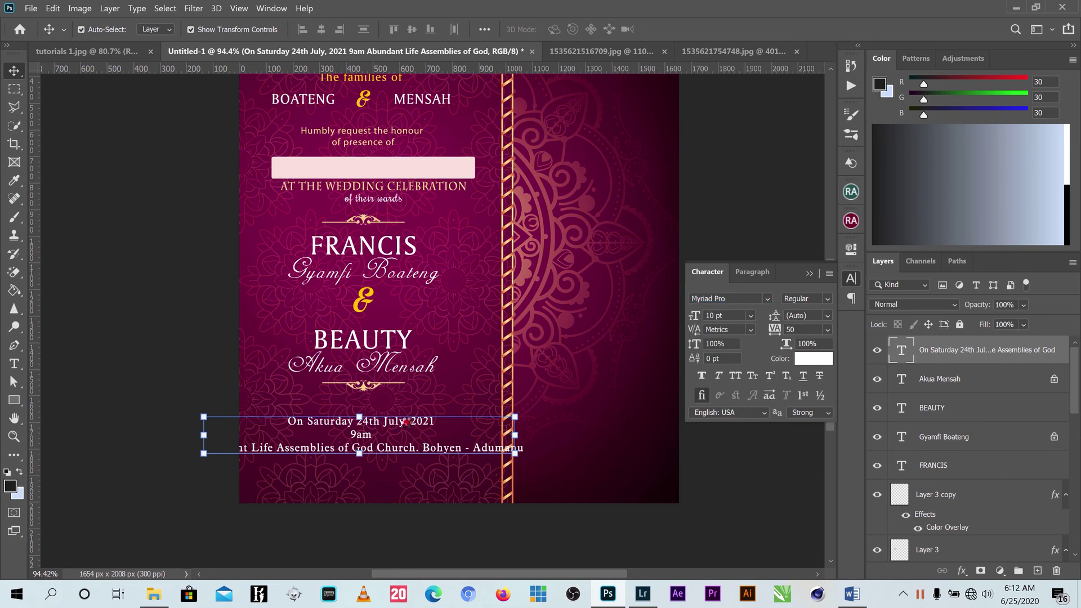
drag(401, 426, 409, 416)
click(350, 479)
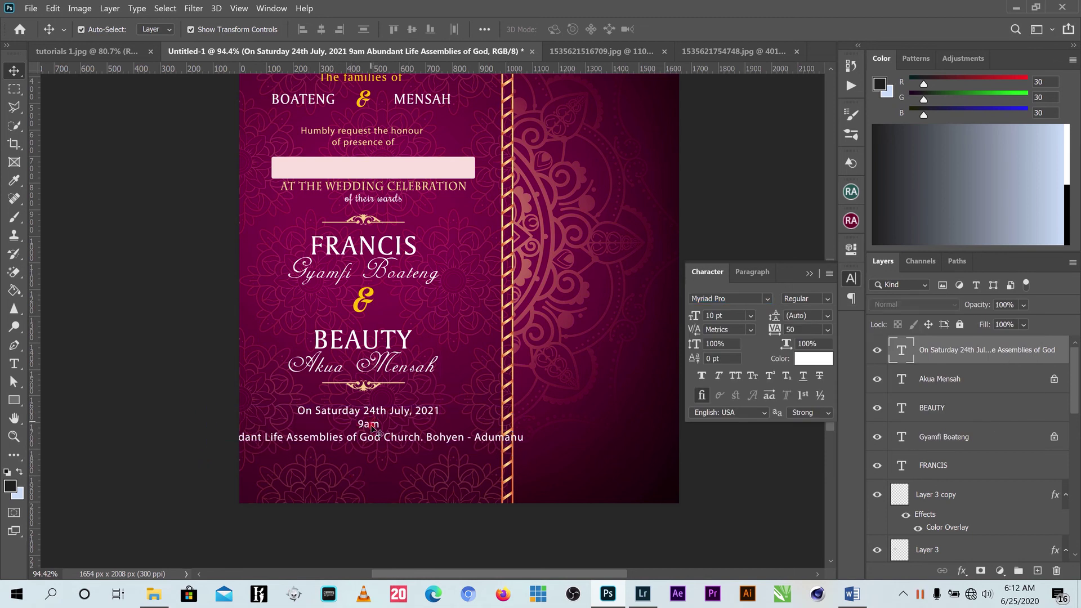
click(372, 426)
click(14, 363)
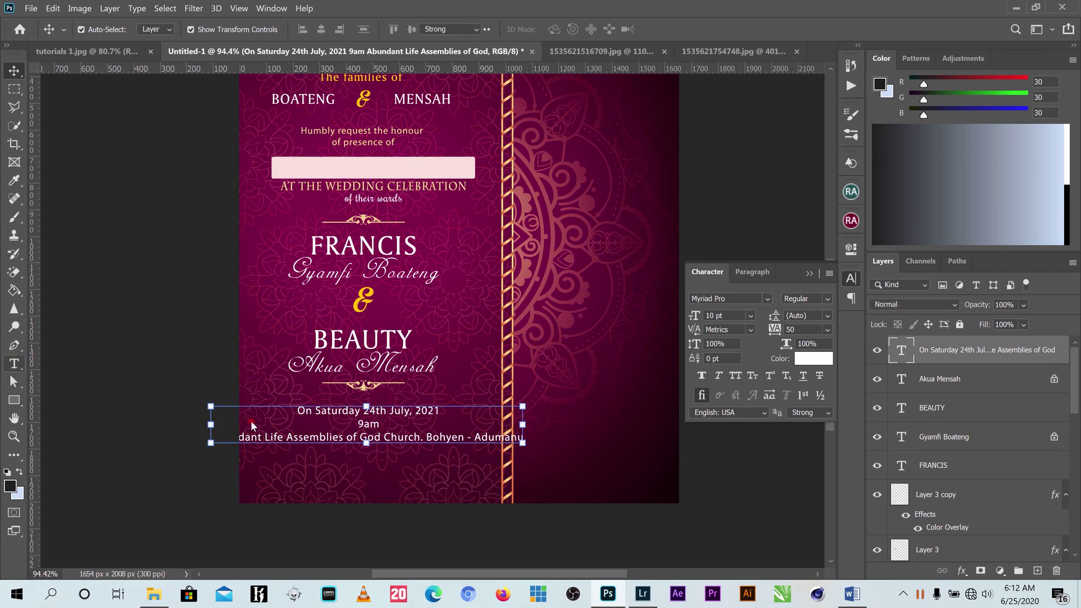
Delete the '9am' line from the event text.
click(414, 438)
double_click(337, 424)
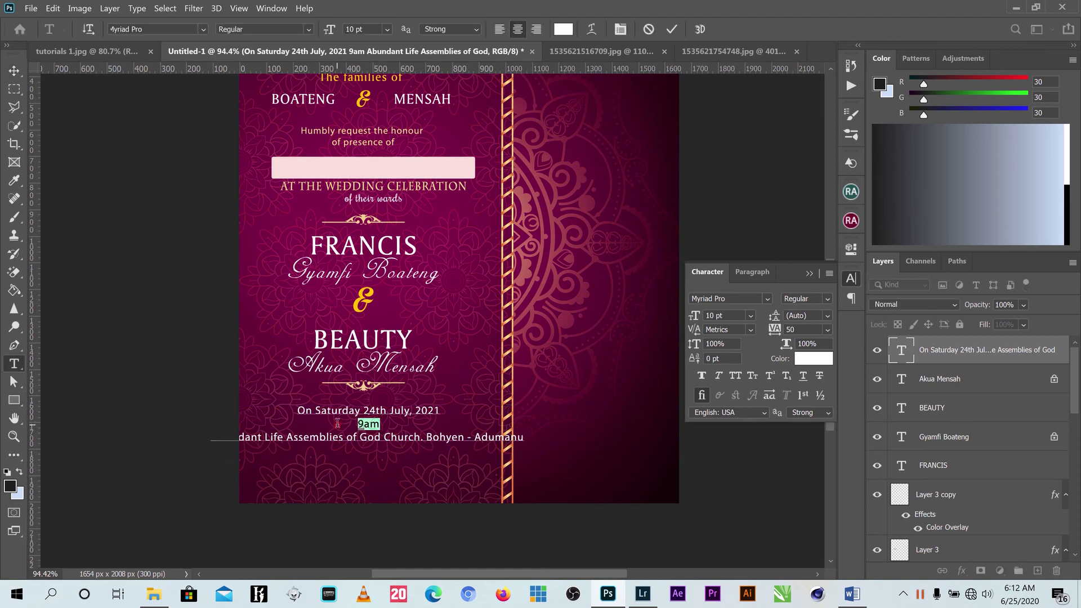
click(337, 424)
key(BackSpace)
key(BackSpace)
key(BackSpace)
key(BackSpace)
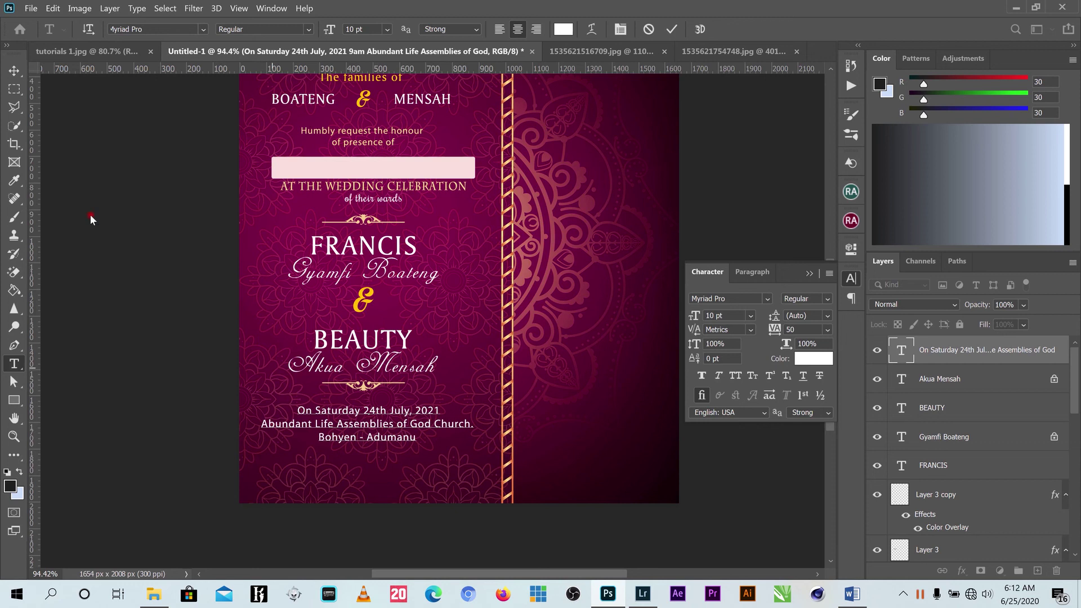
Colour the date line gold (f4d091) sampled from the ornament, and nudge the block up.
drag(440, 411, 296, 405)
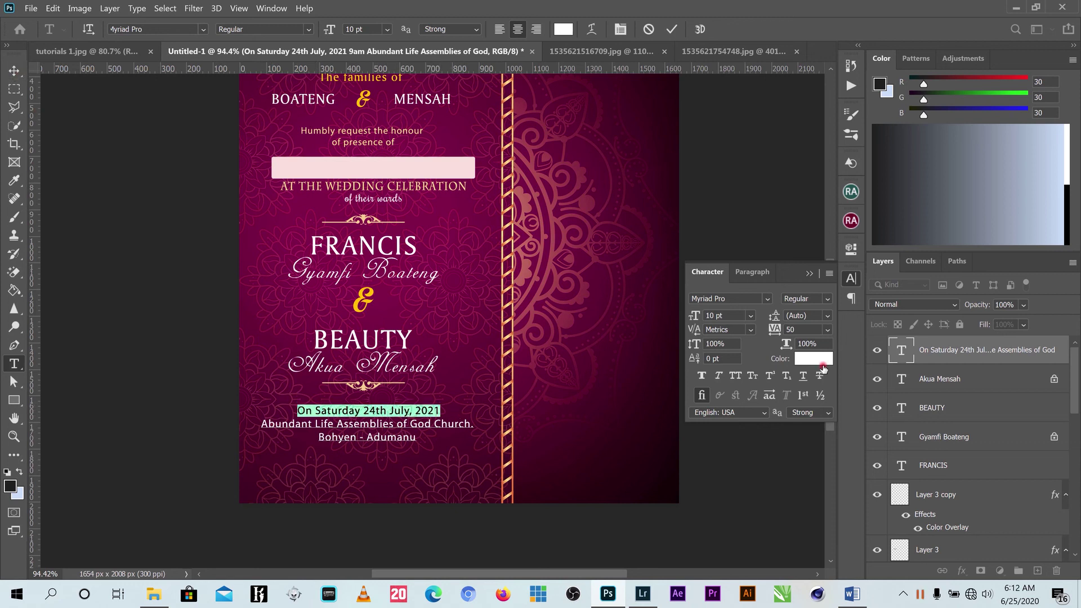
click(813, 359)
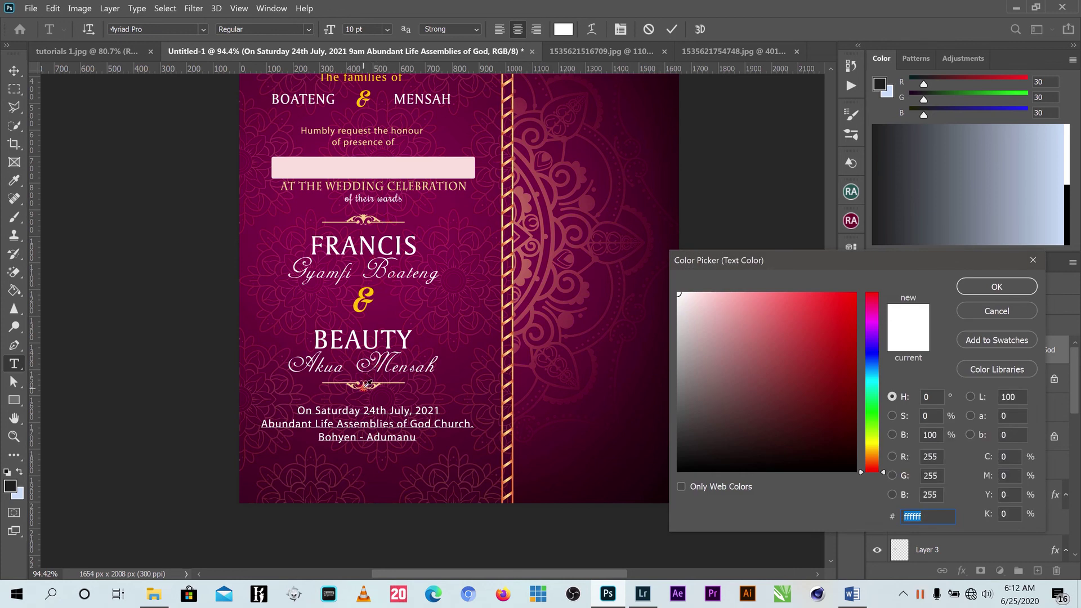
click(365, 385)
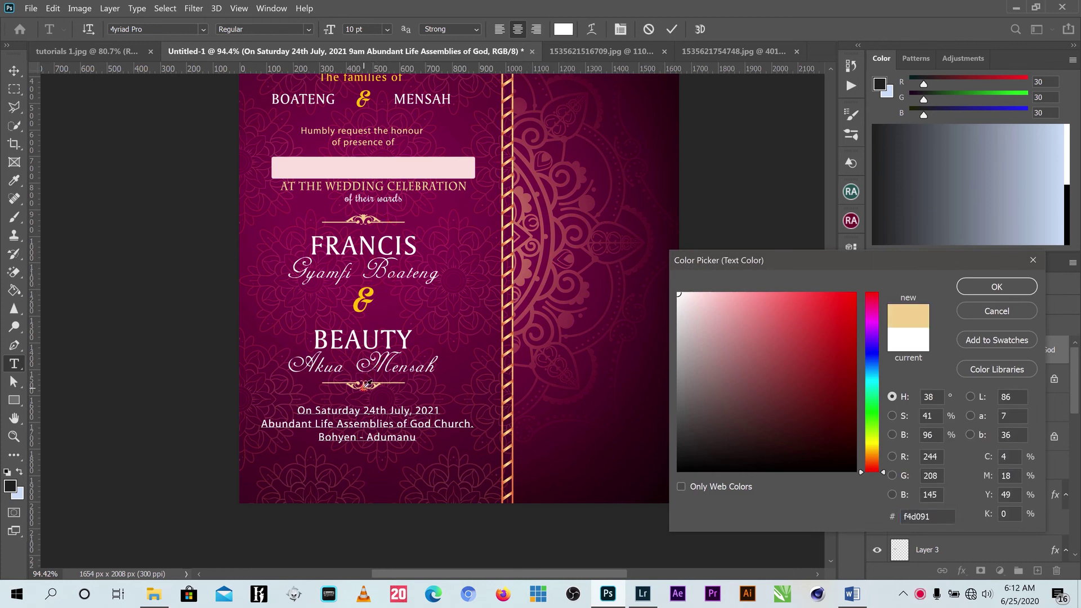
click(997, 288)
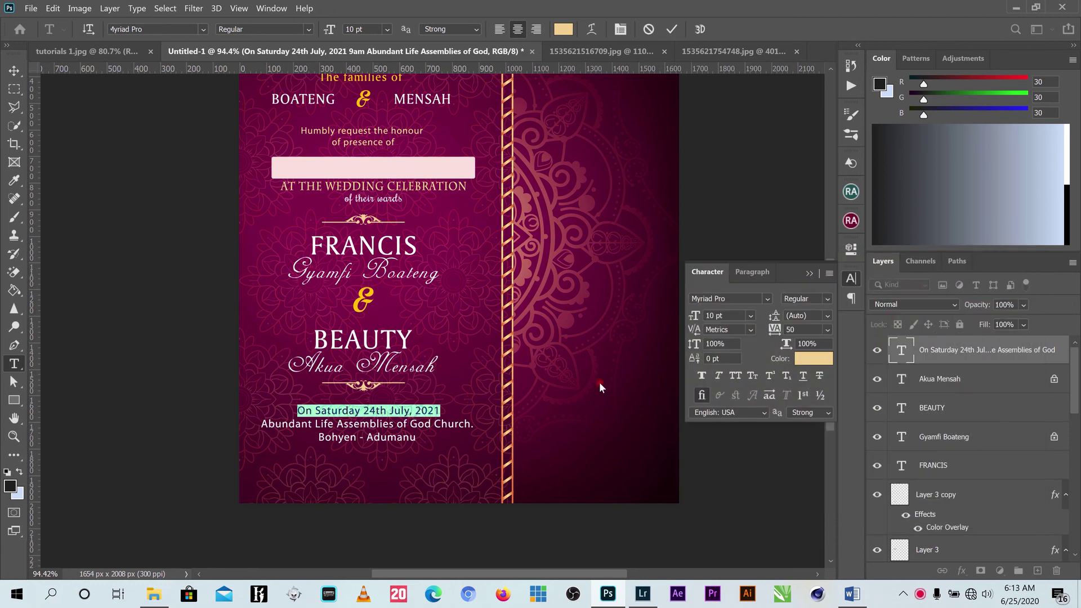
click(11, 71)
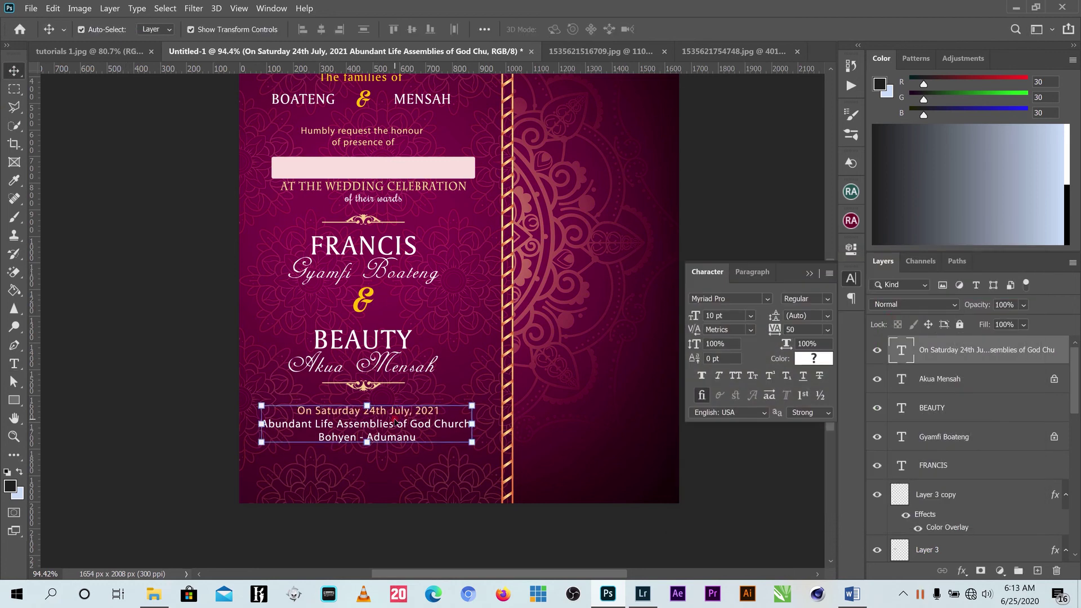
key(Up)
key(Up)
key(Up)
key(Up)
key(Up)
key(Up)
key(Up)
key(Up)
key(Up)
key(Up)
key(Up)
key(Up)
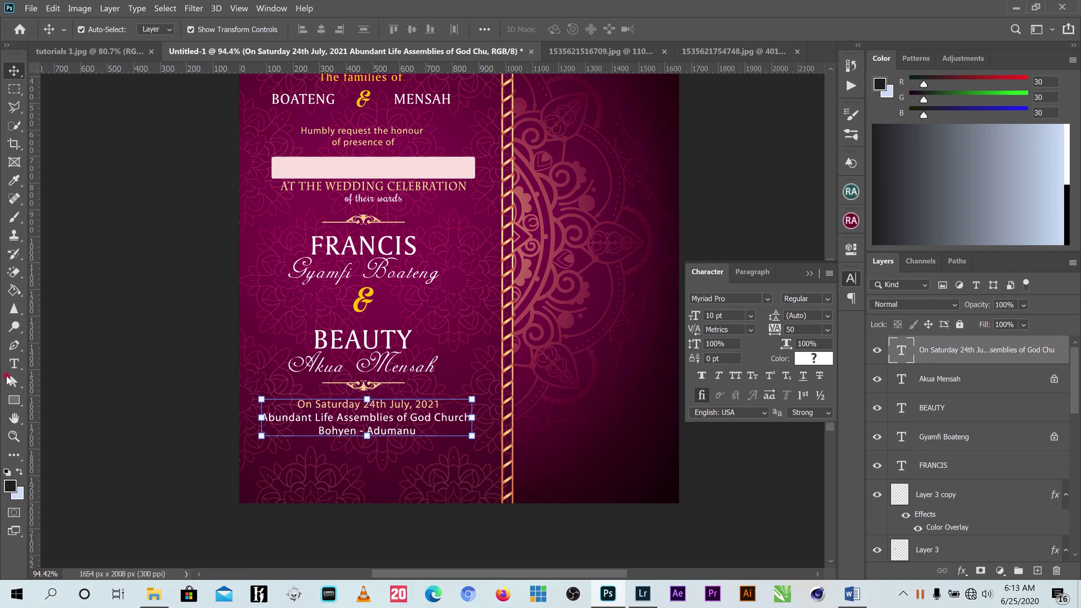
Add 'at 9:00am' below the venue and colour it the same ornament gold.
click(14, 364)
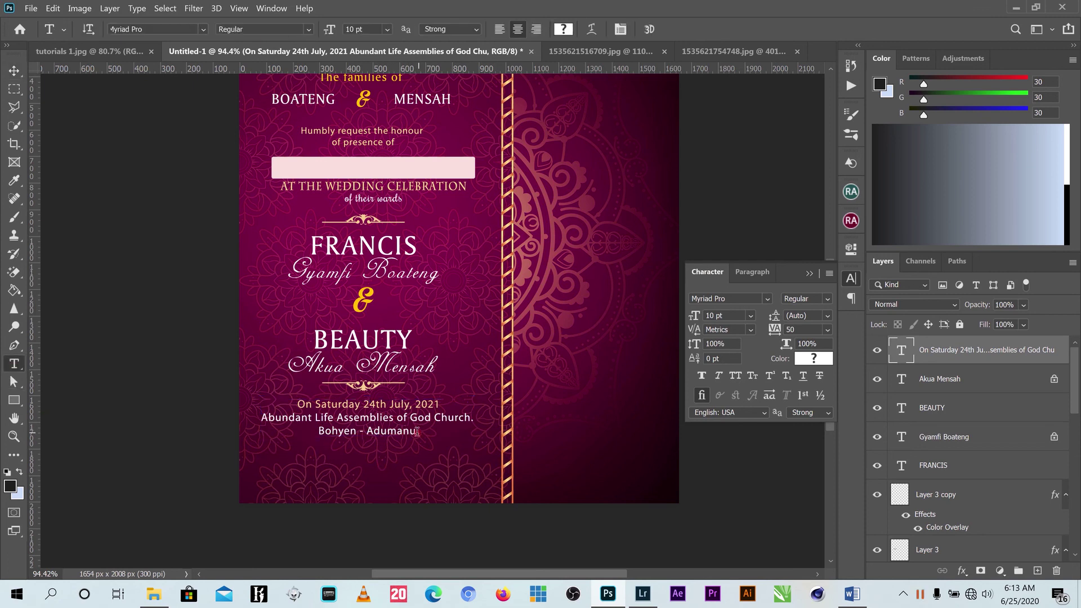
click(417, 431)
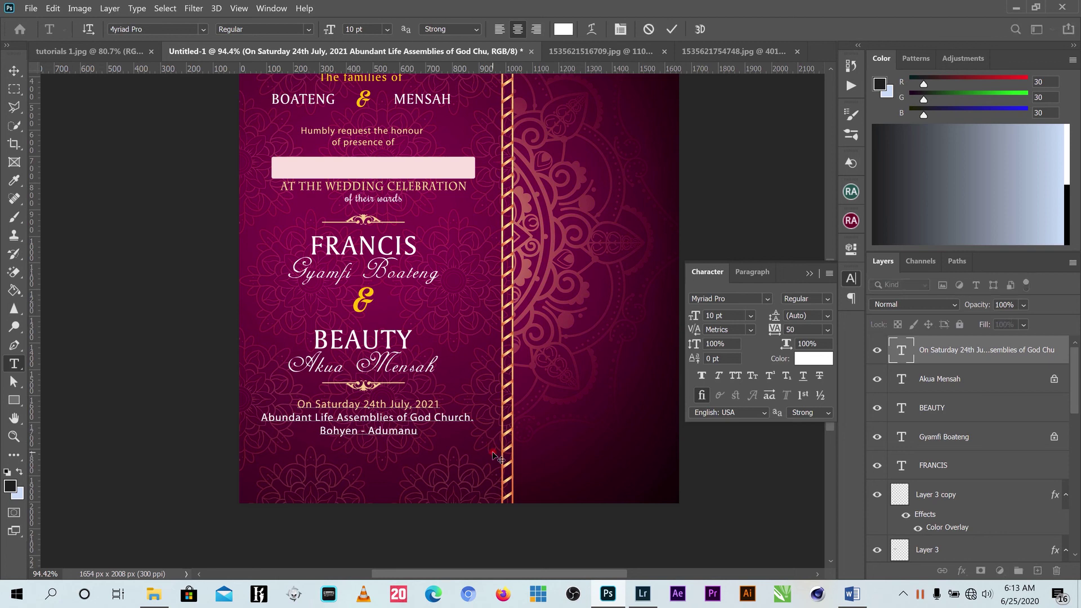
text(at 90)
key(BackSpace)
text(:00am)
triple_click(331, 445)
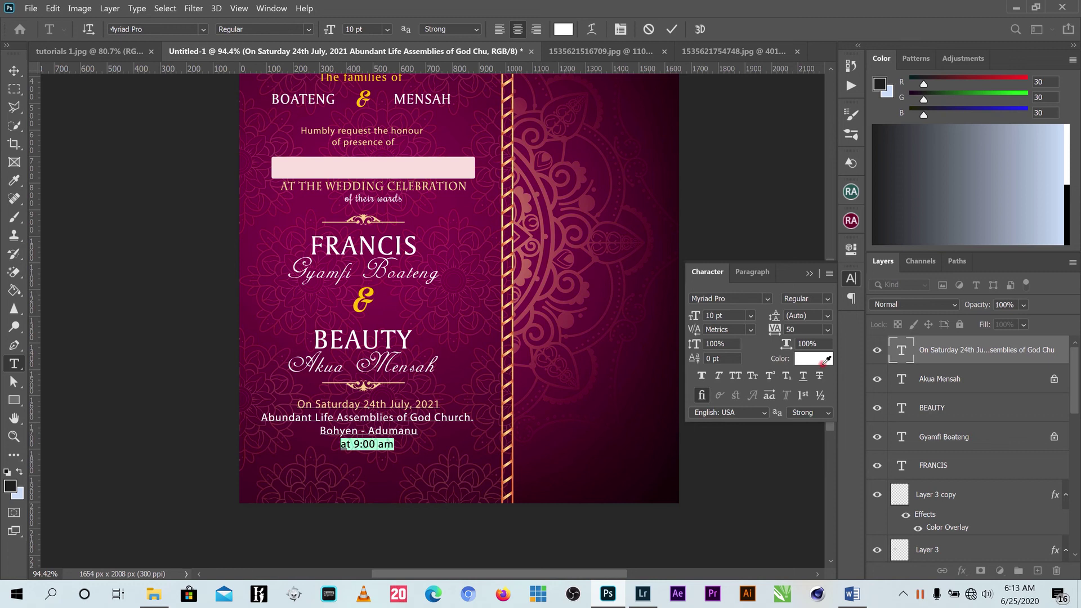
click(822, 360)
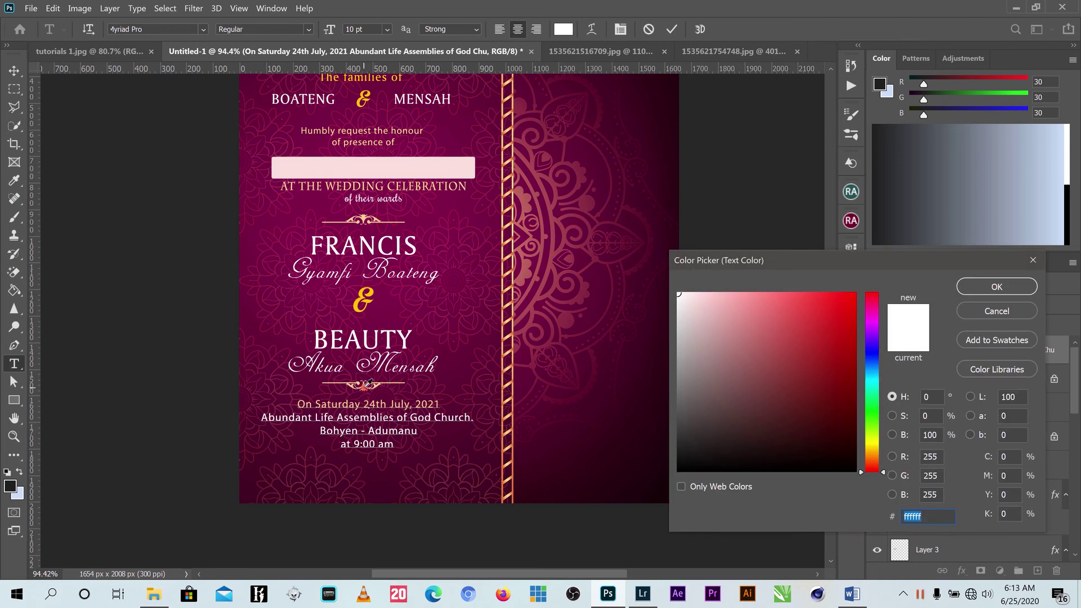
click(367, 384)
click(992, 288)
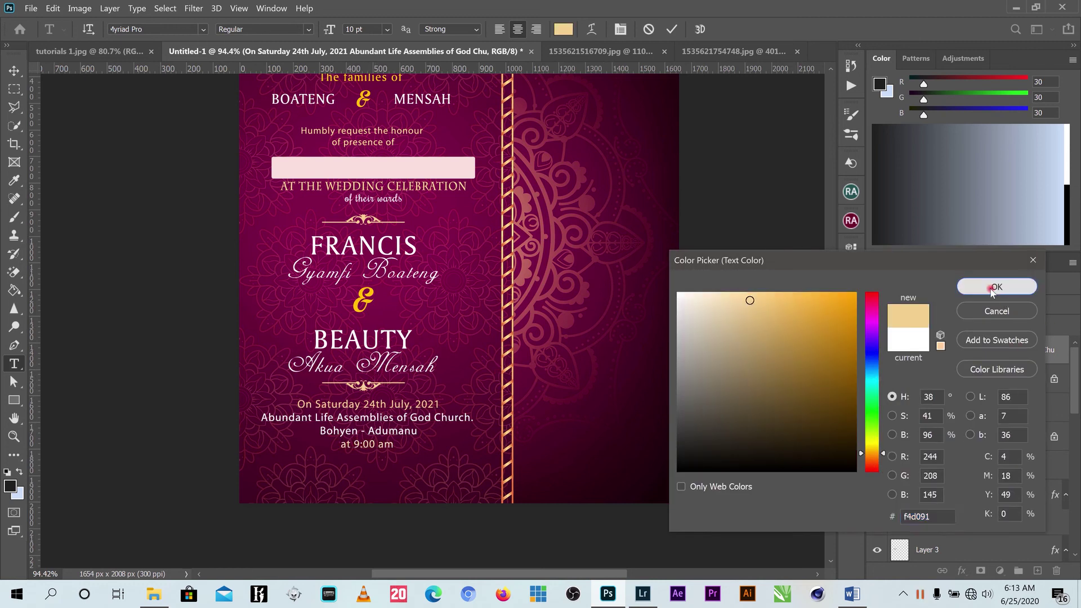
key(ctrl)
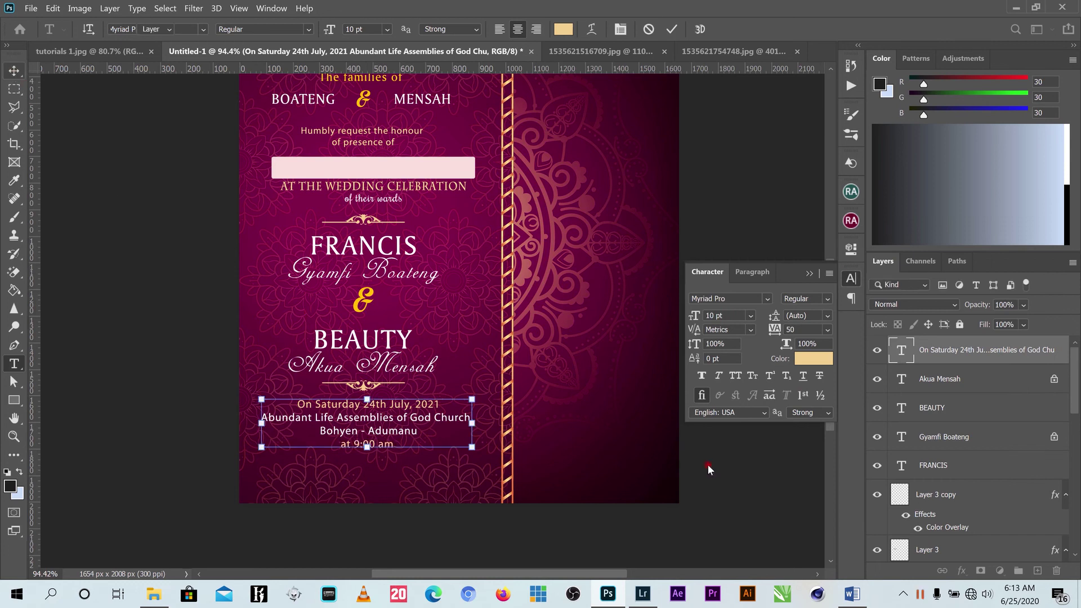
click(708, 467)
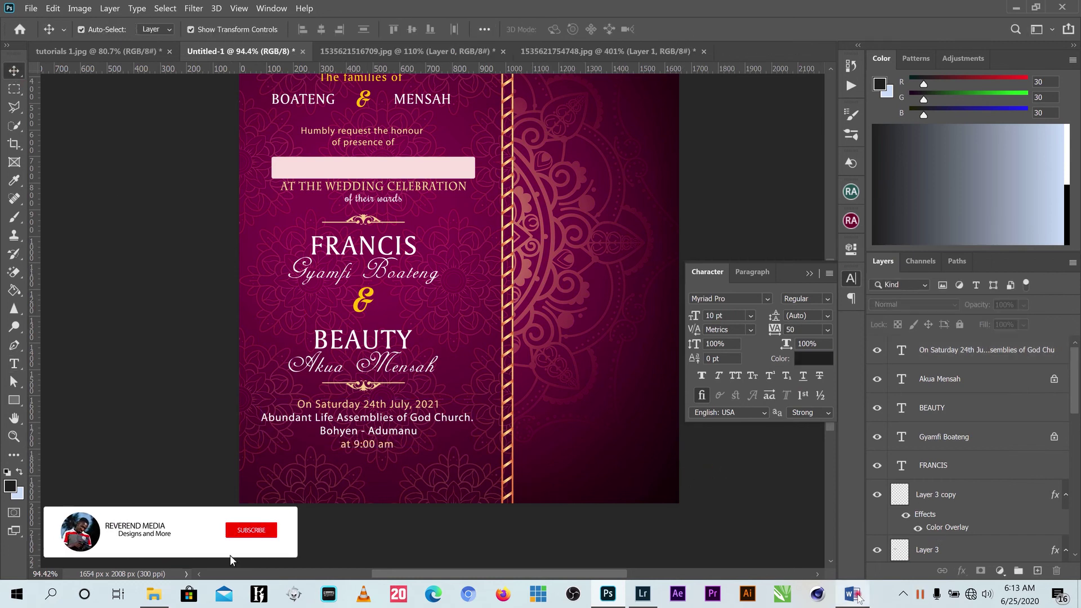
Copy the scripture quote and 'Songs of Solomon 3:4' lines in Word, then switch back to Photoshop.
click(852, 593)
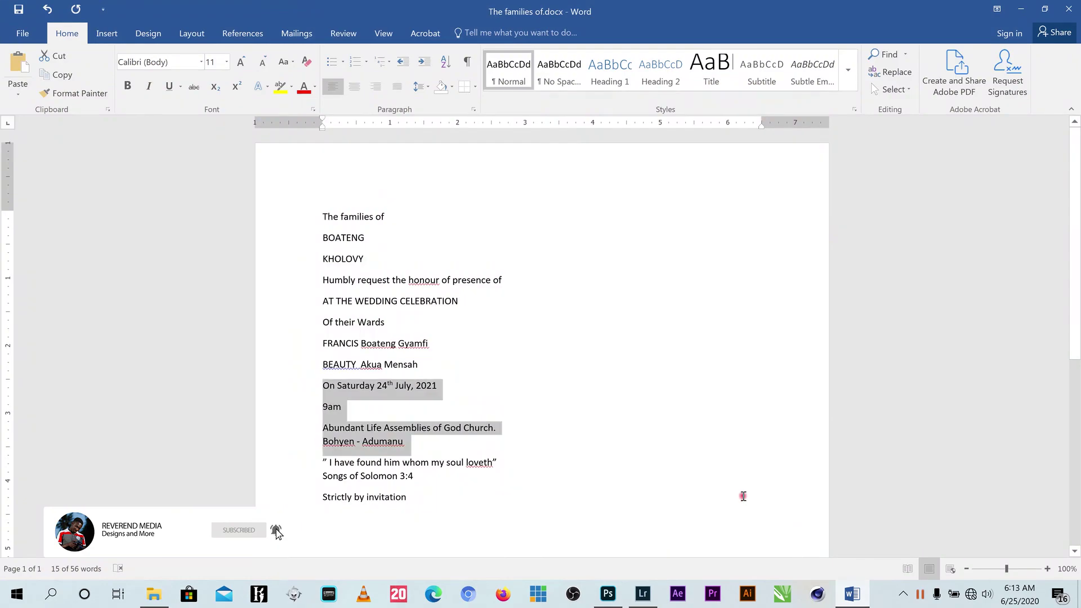
drag(413, 476, 325, 463)
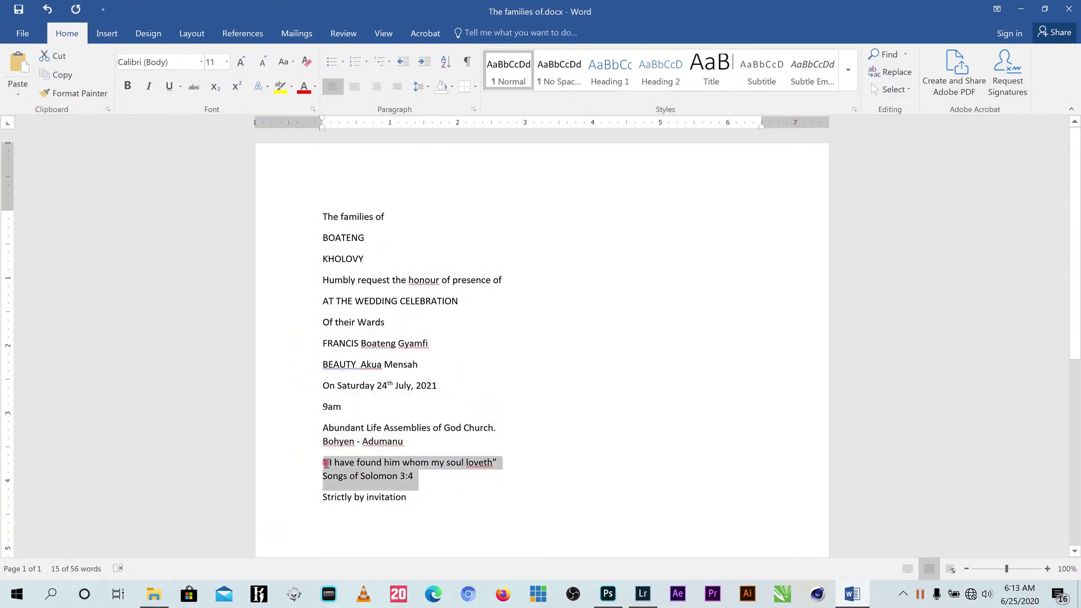
right_click(354, 472)
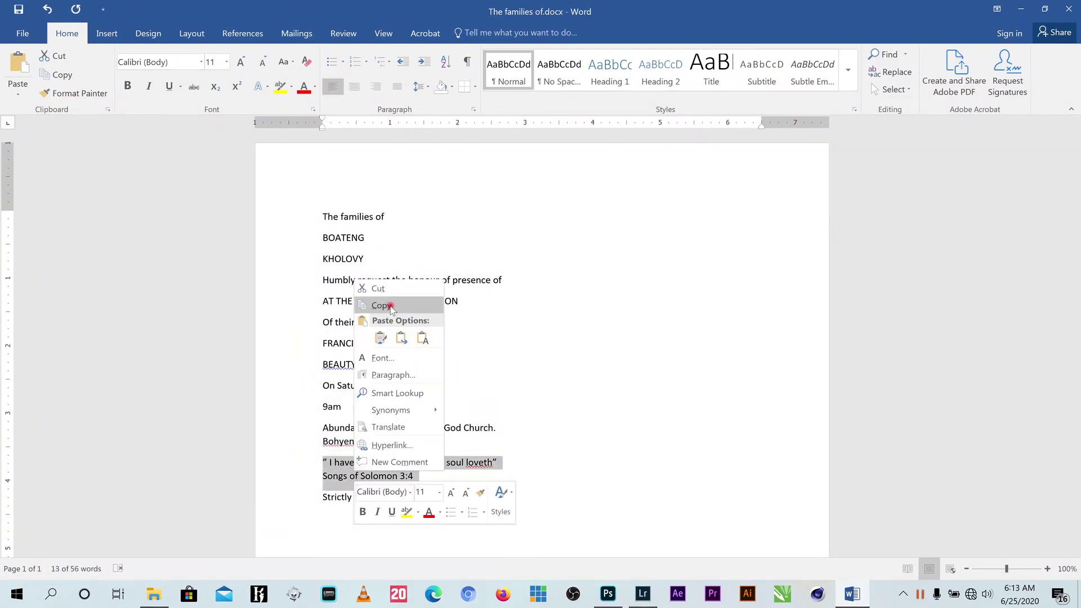
click(390, 306)
click(608, 594)
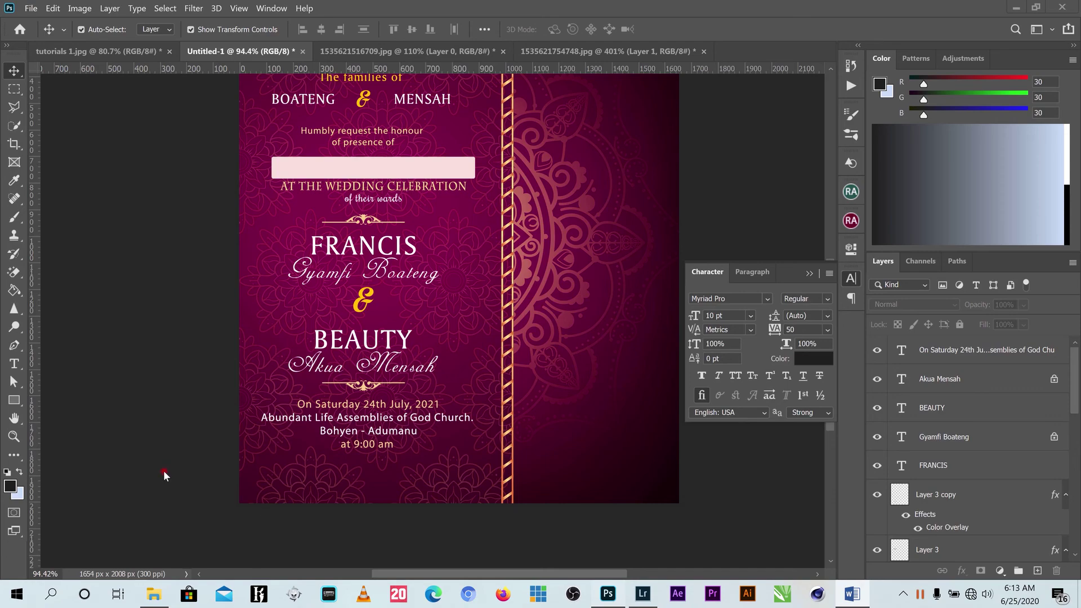
Paste the scripture quote as new white (ffffff) text and place it below 'at 9:00 am'.
click(14, 364)
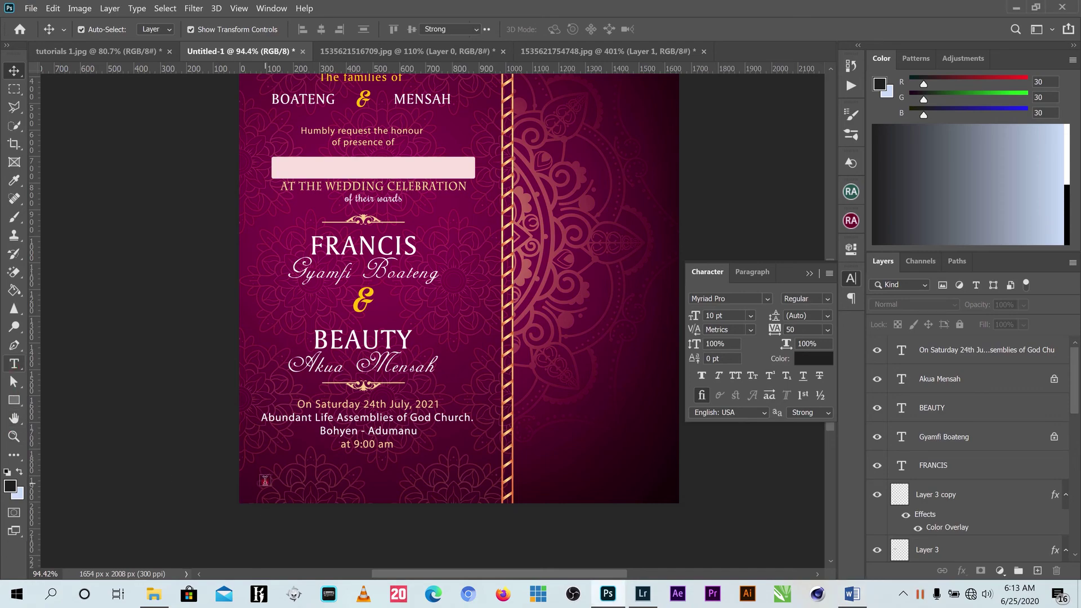
click(265, 480)
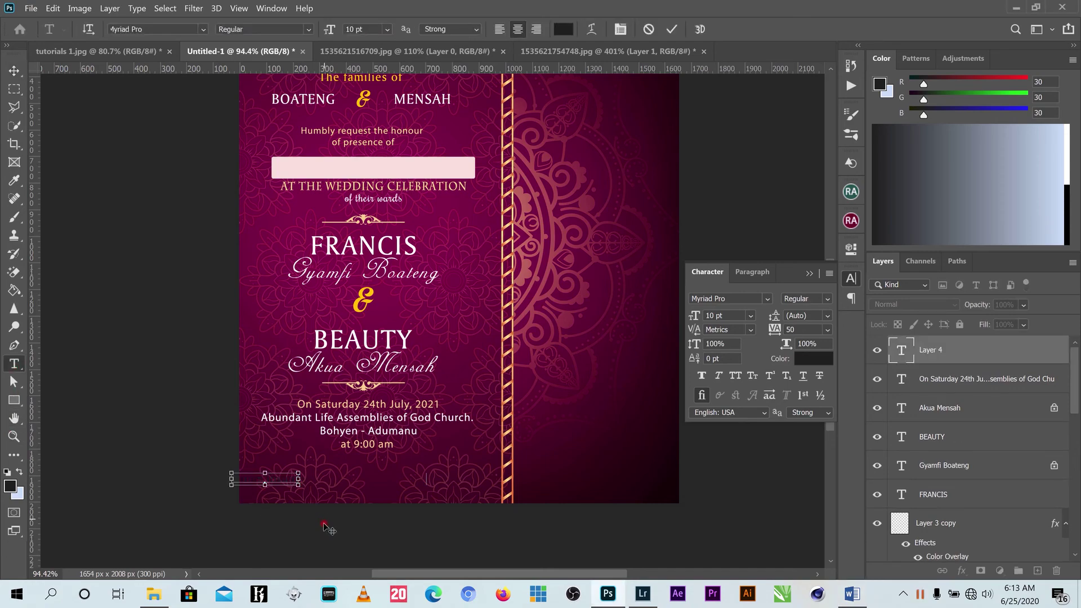
key(ctrl+v)
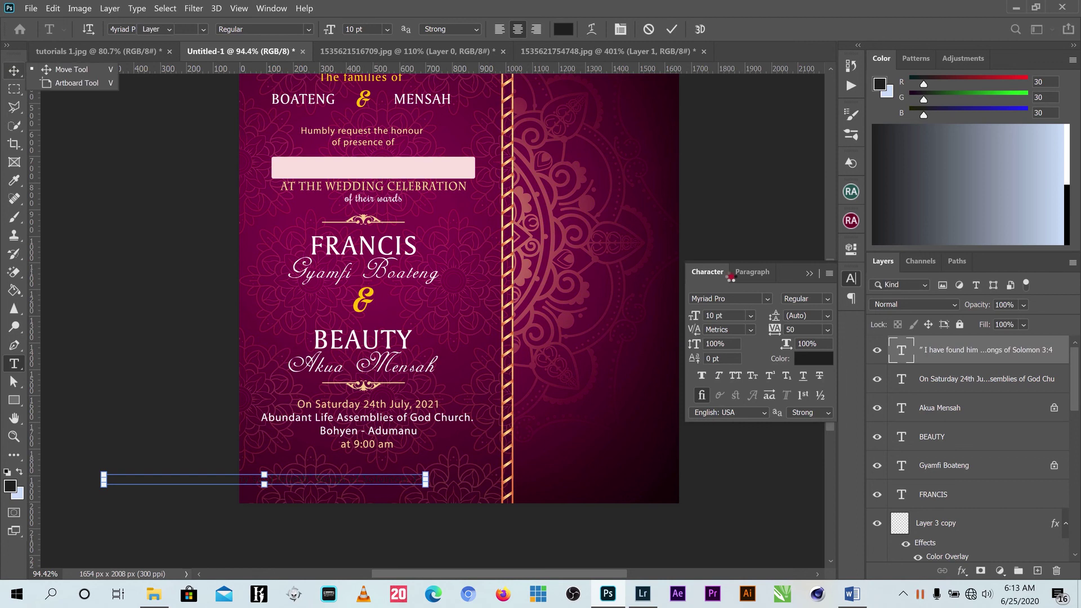
click(817, 360)
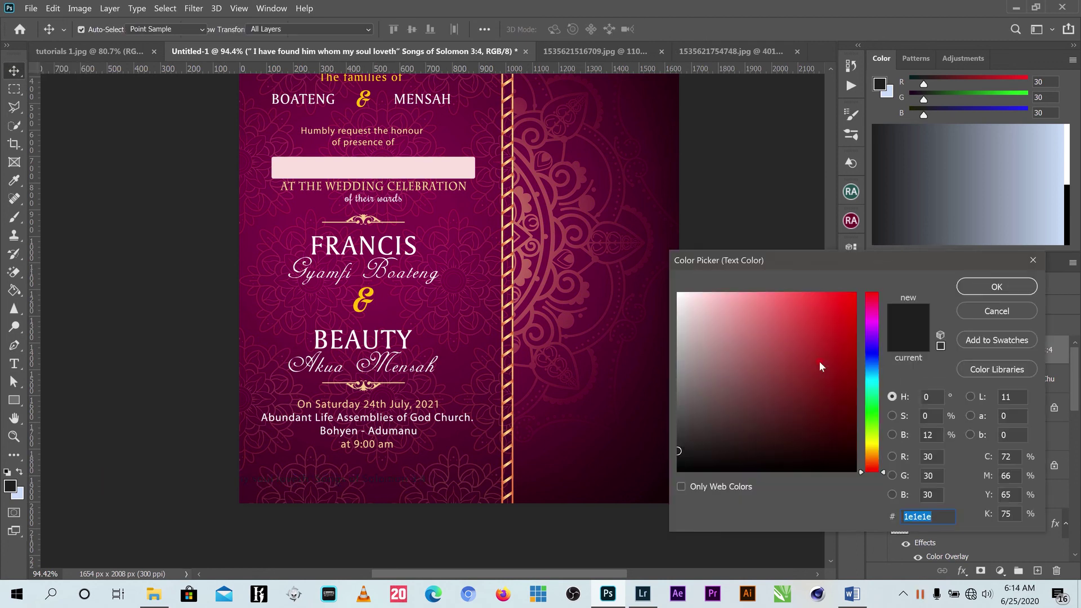
click(678, 293)
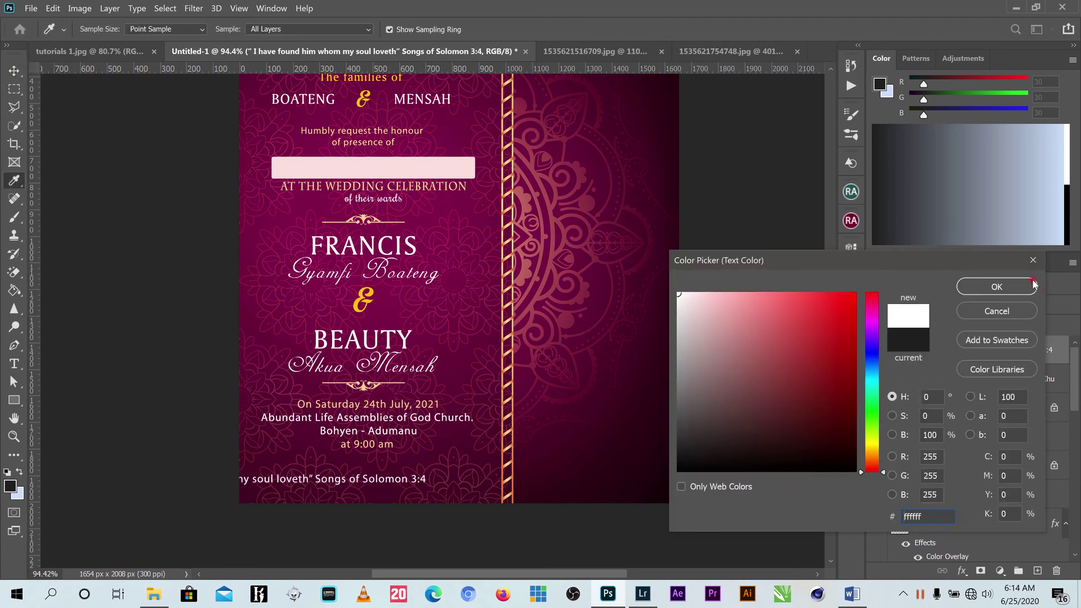
click(992, 286)
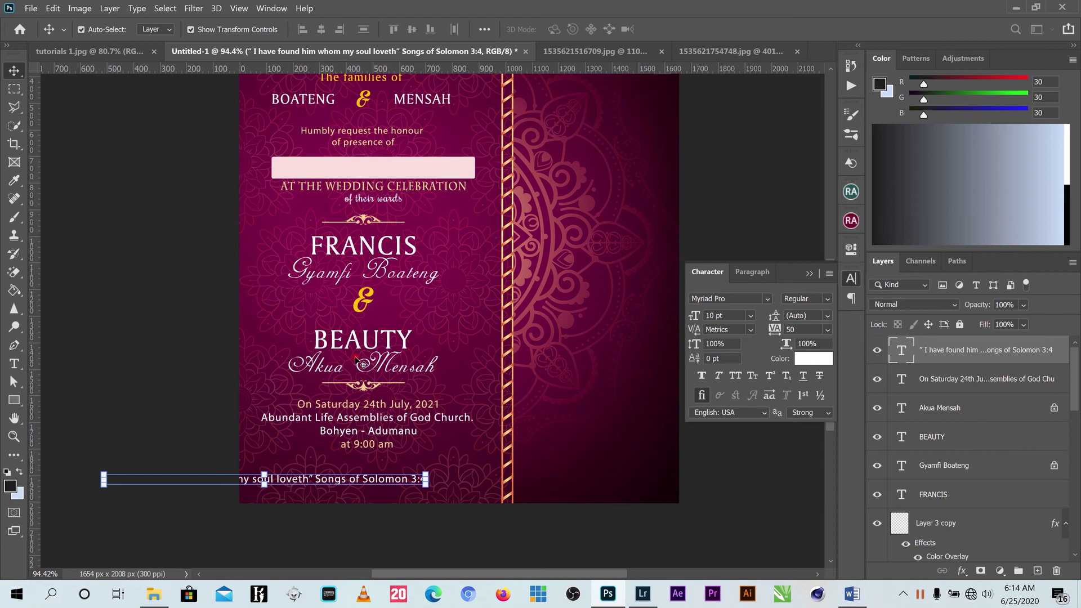
drag(376, 481, 513, 471)
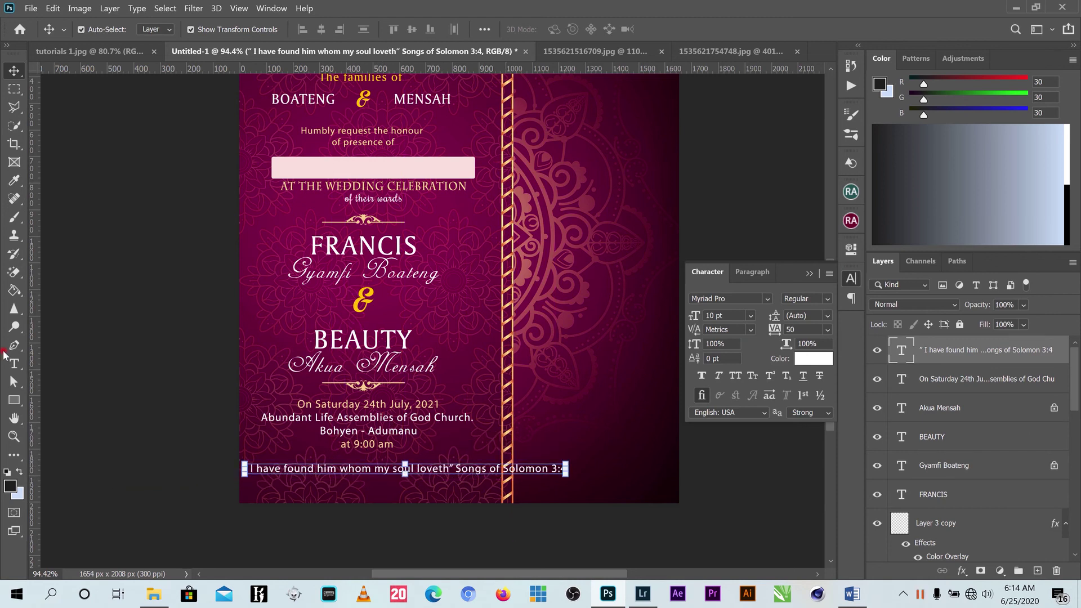
Break the quote into two lines after 'loveth' and scale it down.
click(14, 363)
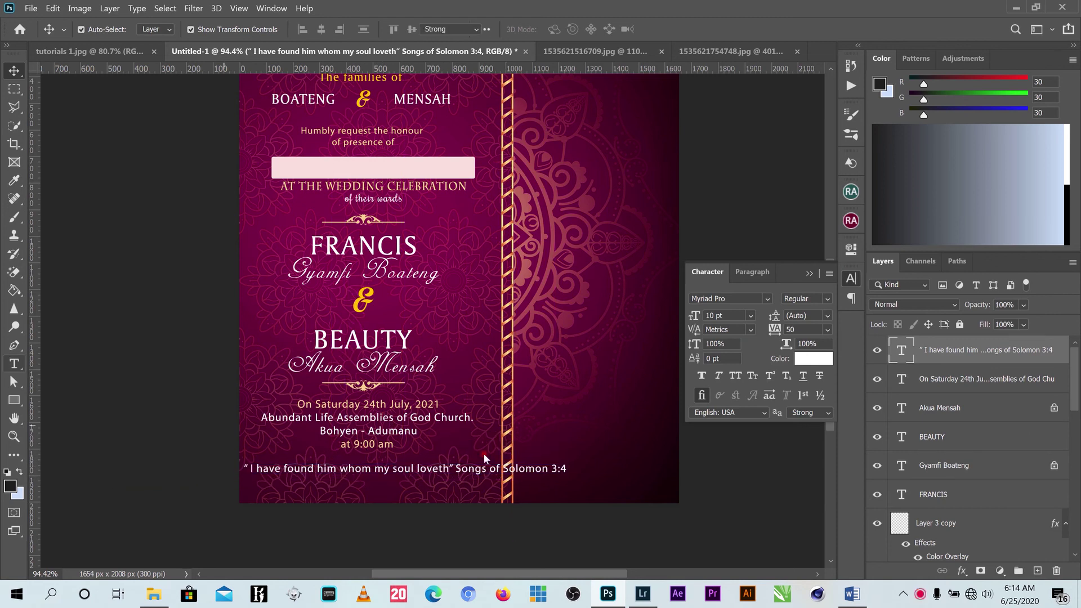
click(458, 466)
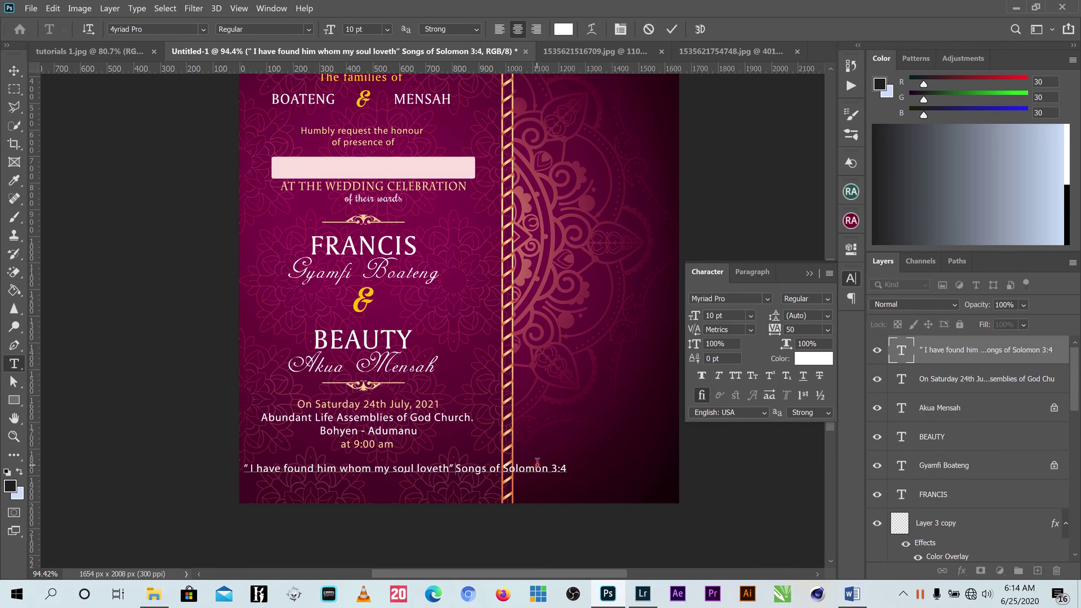
key(Return)
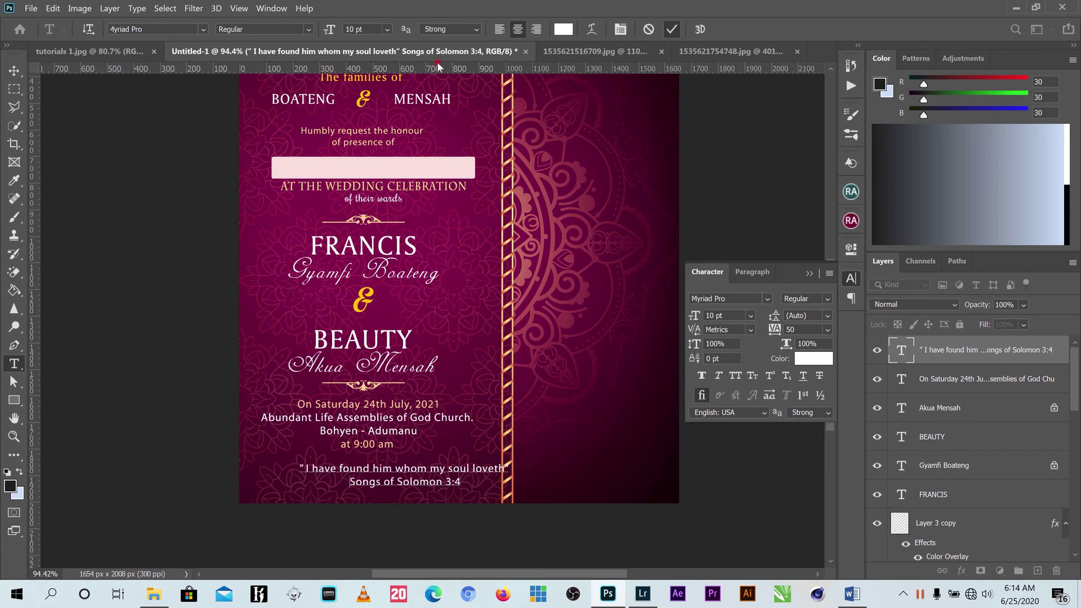
click(11, 70)
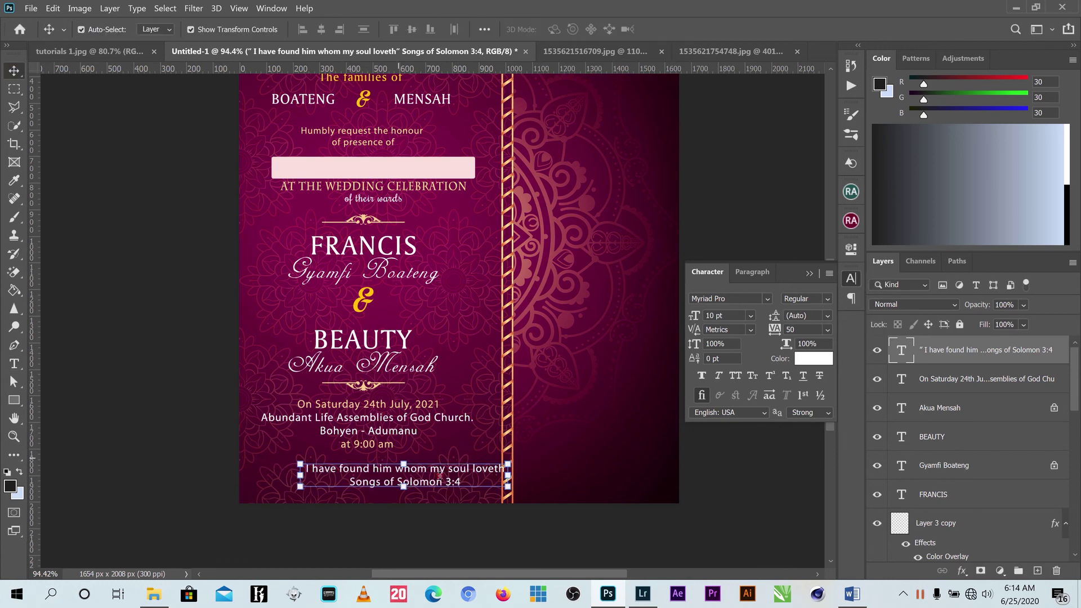
drag(505, 485, 424, 472)
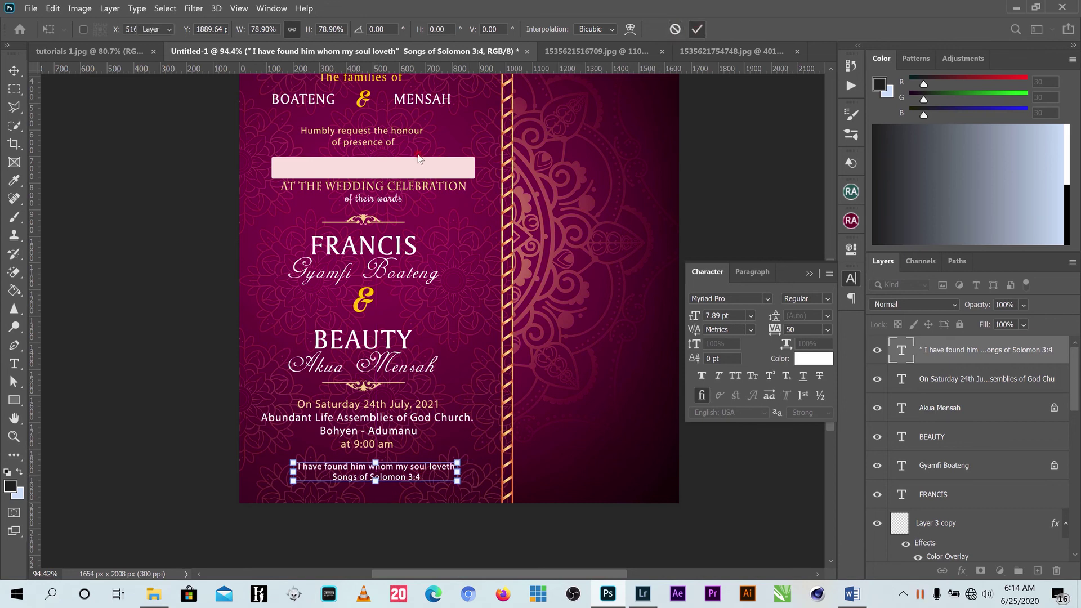
key(Return)
drag(569, 117, 246, 480)
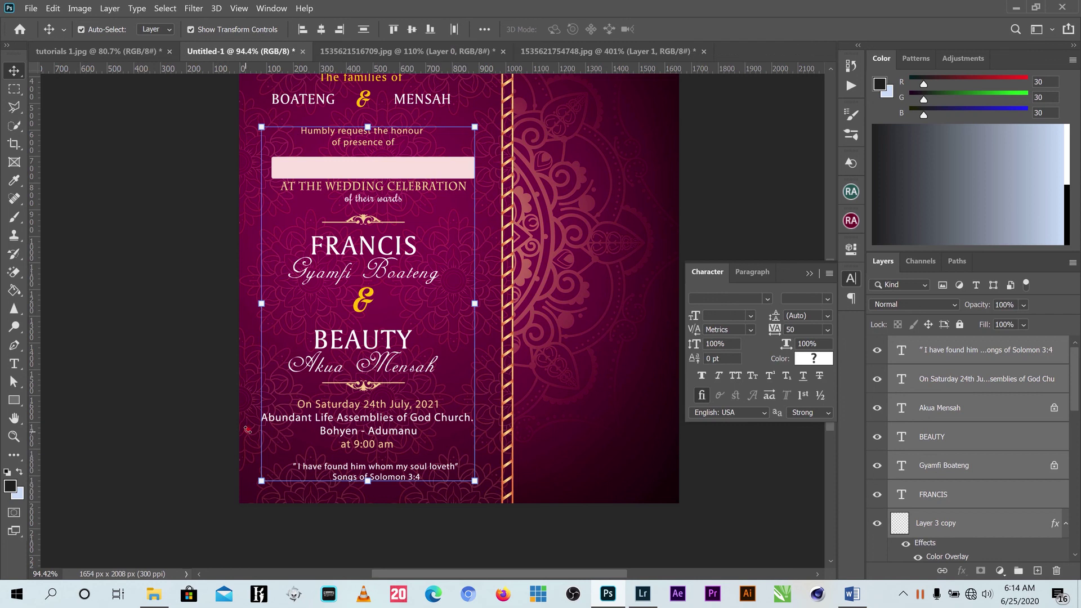
Nudge the selected text column and pink band up about 16 px, then deselect.
drag(362, 167, 362, 159)
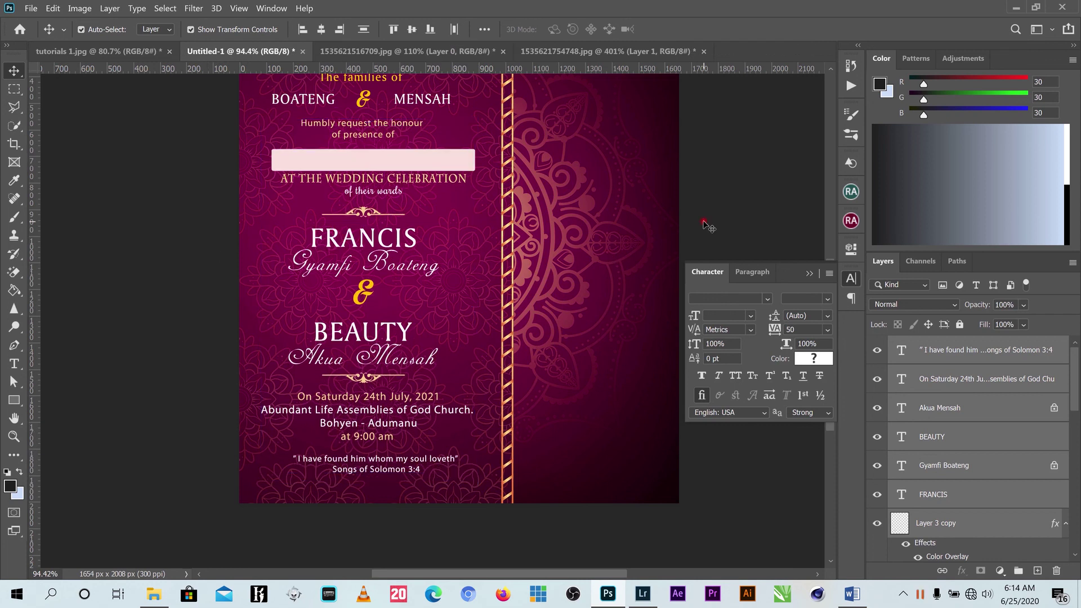
click(383, 399)
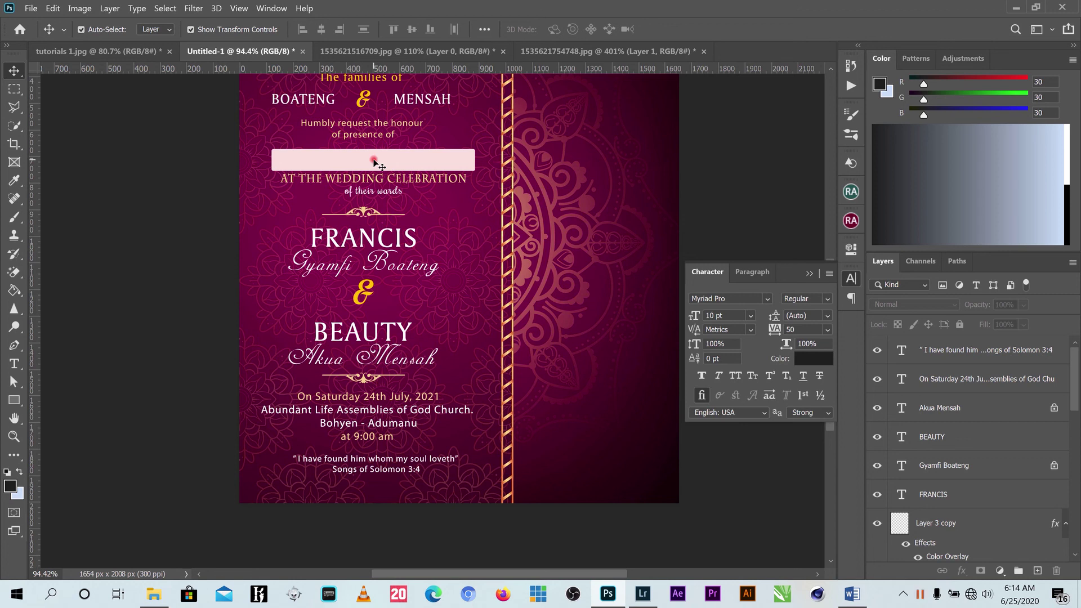
Copy the pink band to the card's bottom and narrow it from both ends.
click(374, 162)
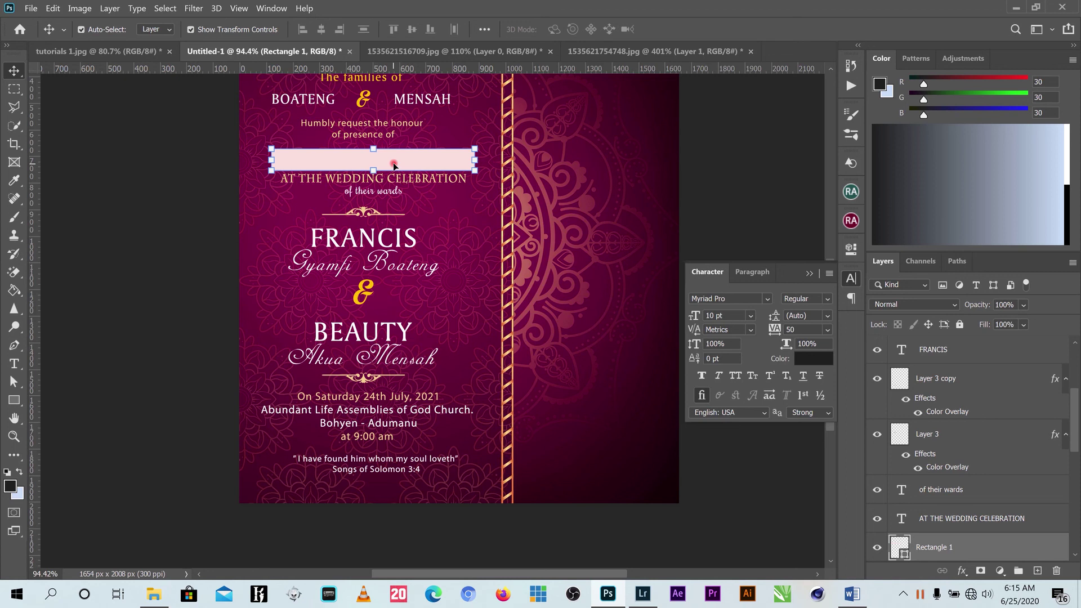
drag(394, 164, 397, 494)
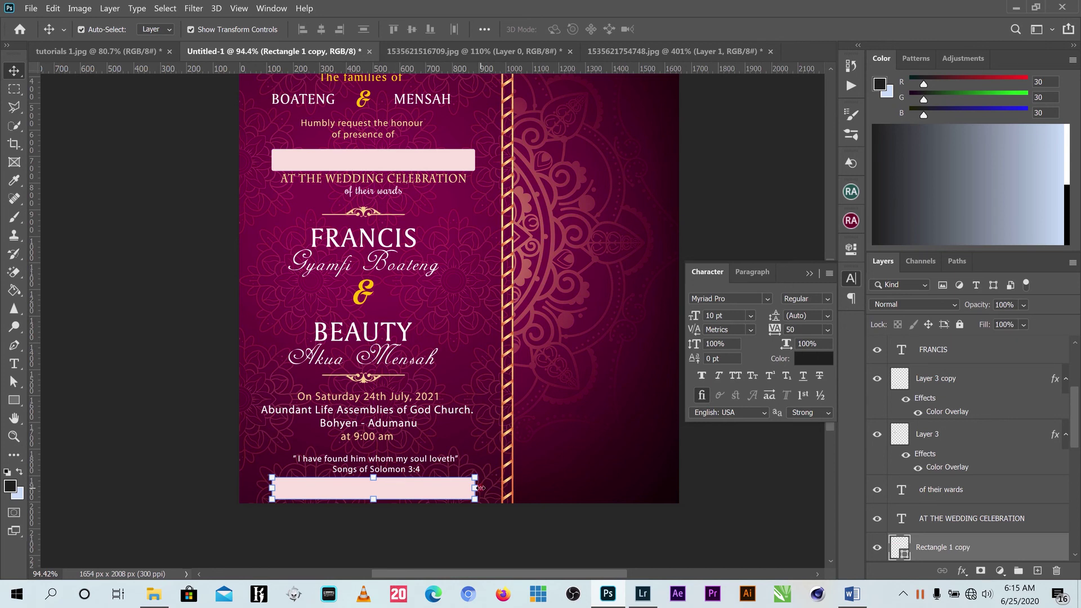
drag(480, 487, 449, 488)
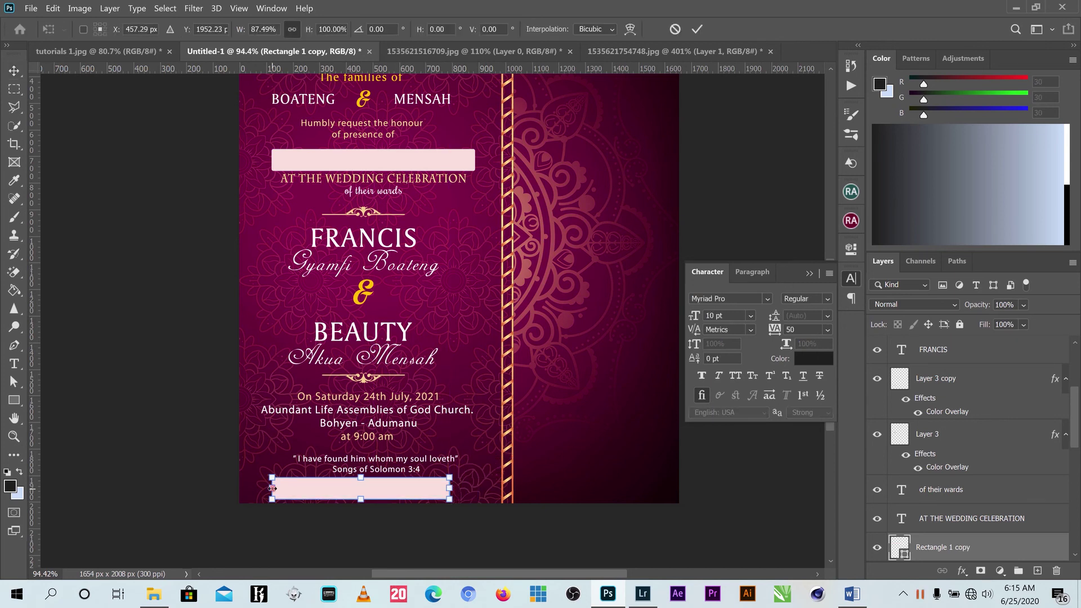
drag(272, 488, 280, 488)
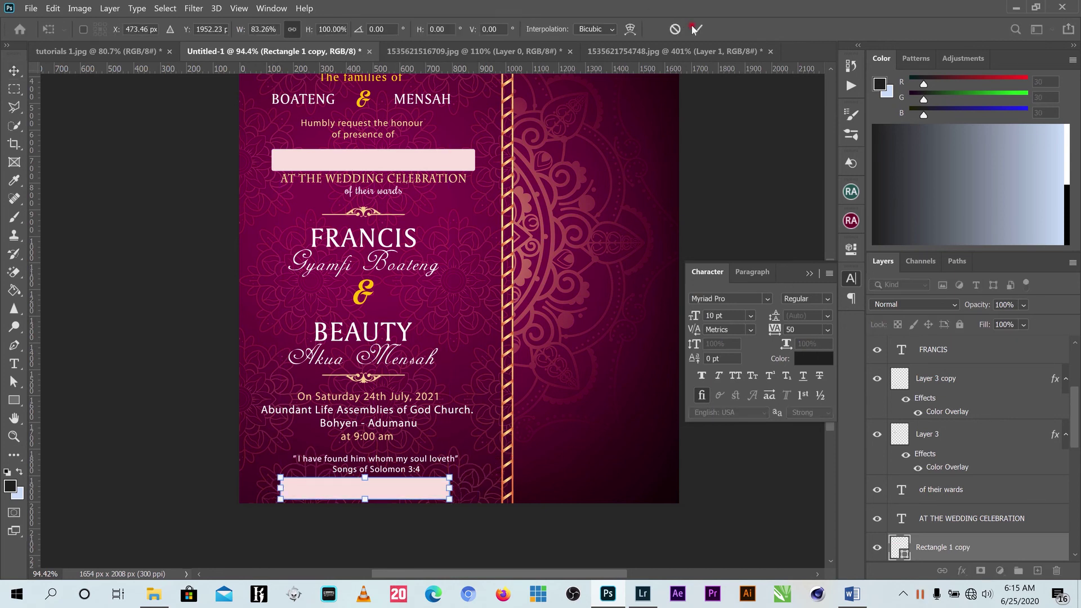
click(694, 29)
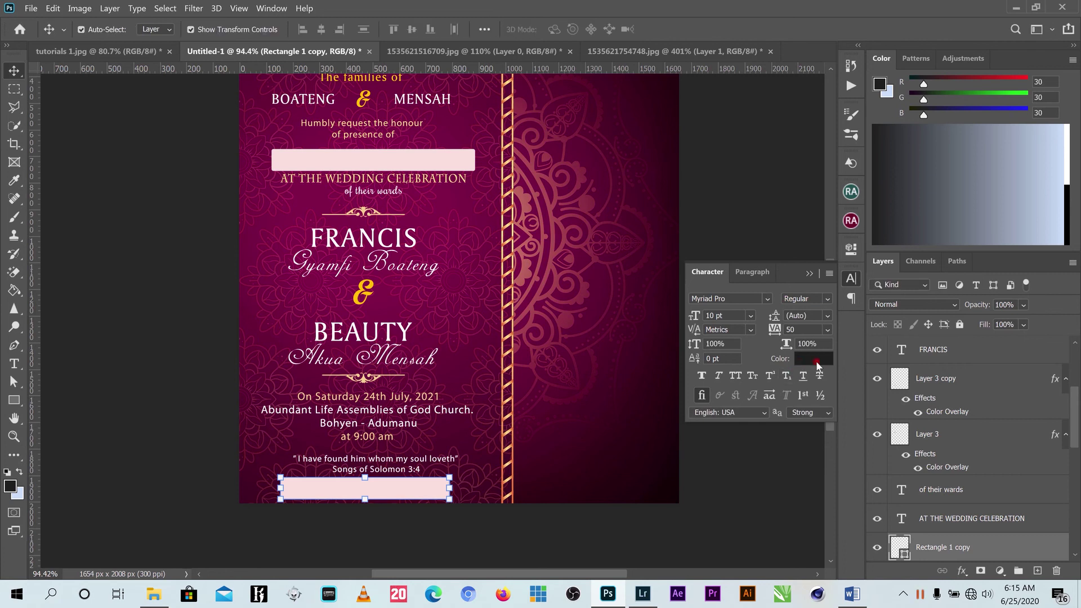
Fill the new bottom bar with the pale yellow recent colour.
click(815, 359)
click(994, 309)
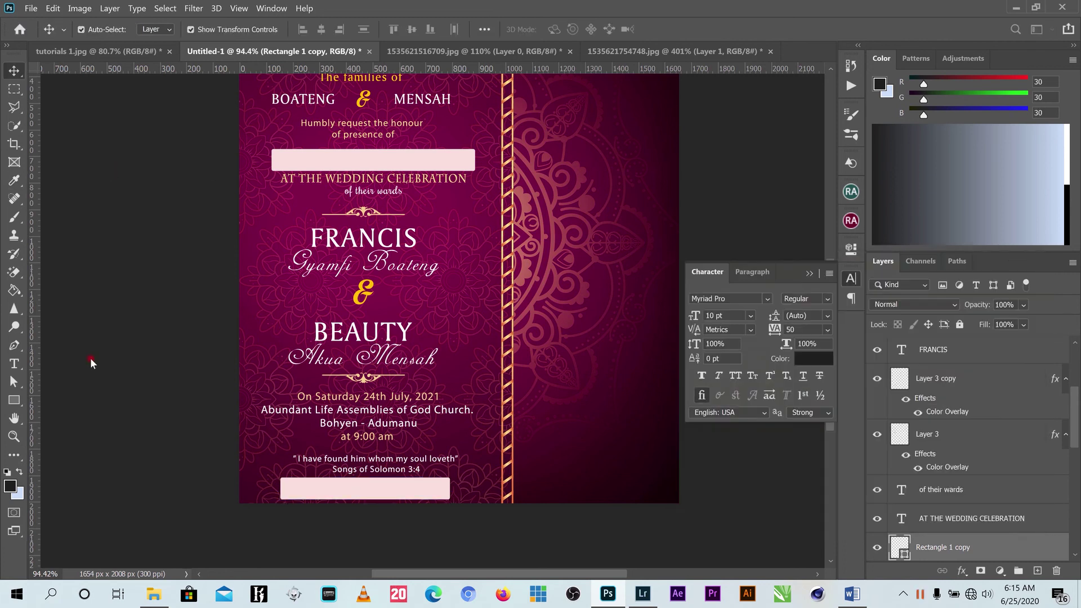
click(14, 400)
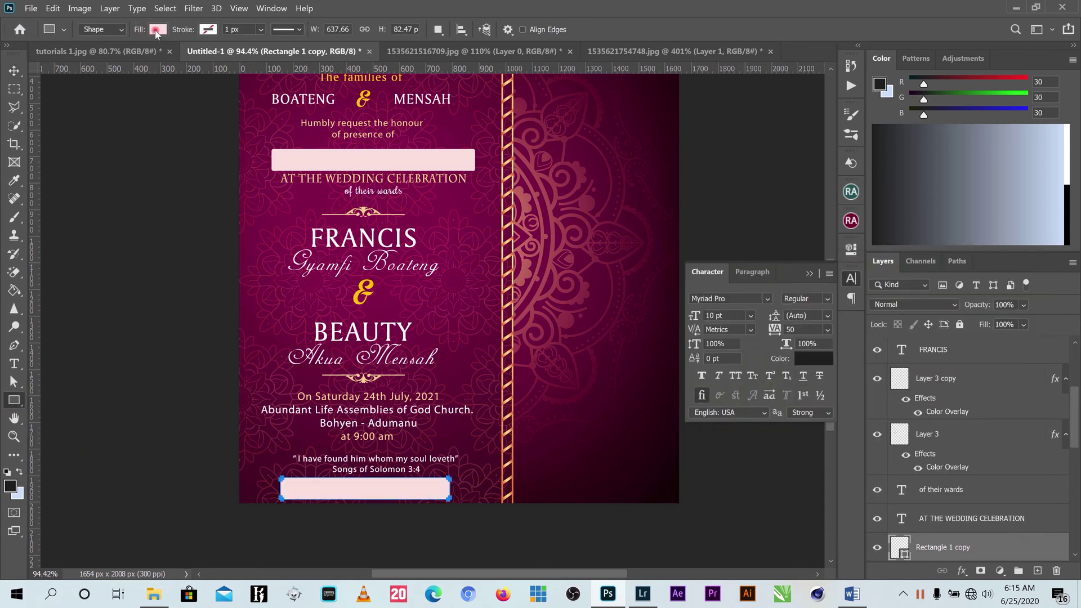
click(157, 31)
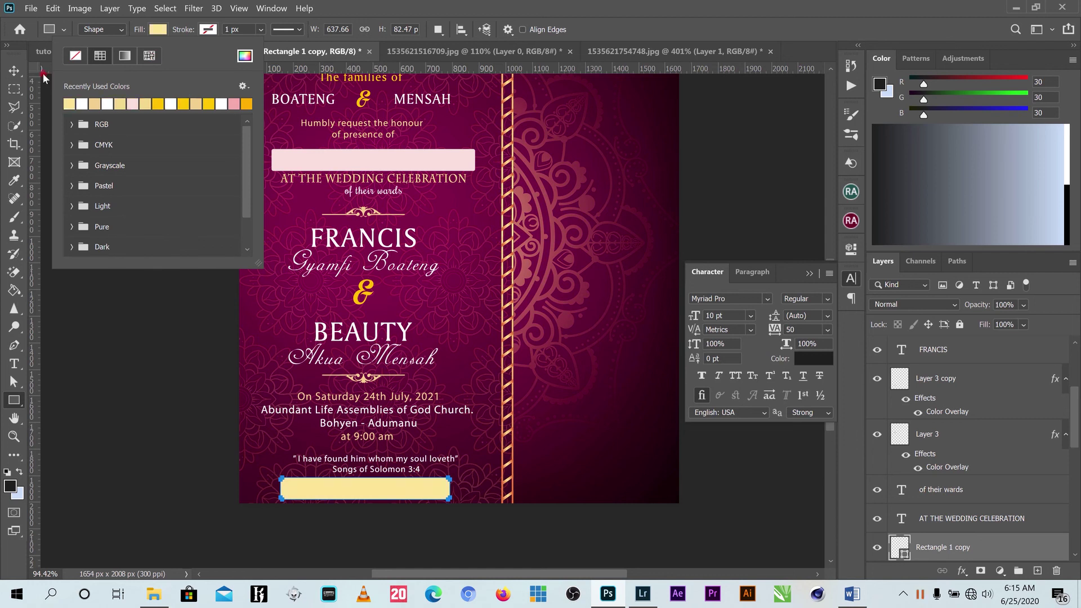
click(14, 69)
click(603, 476)
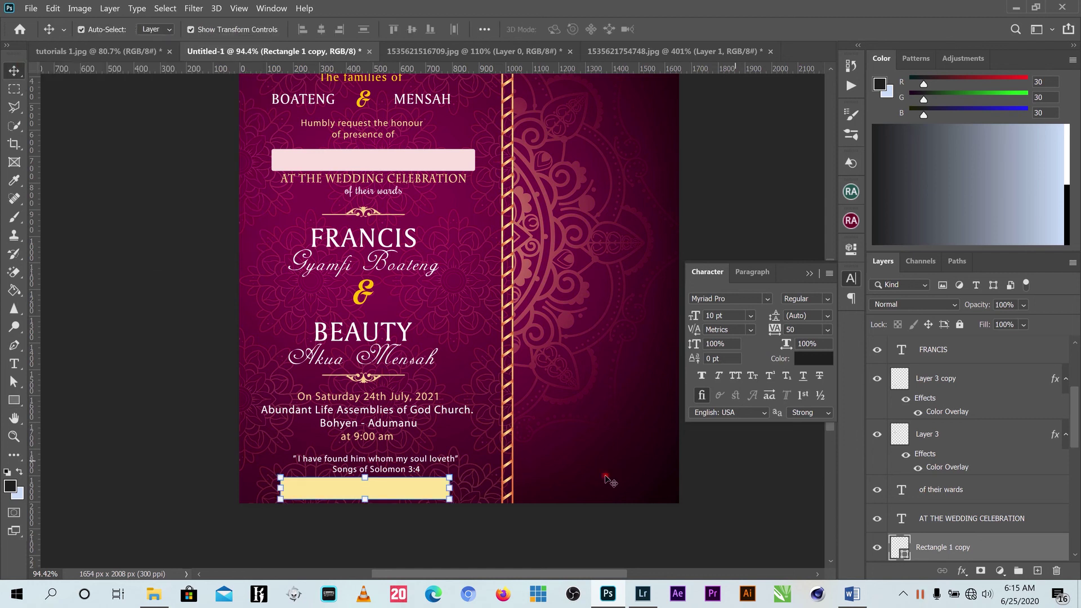
Add a new text line right of the divider and colour it white (ffffff).
click(602, 478)
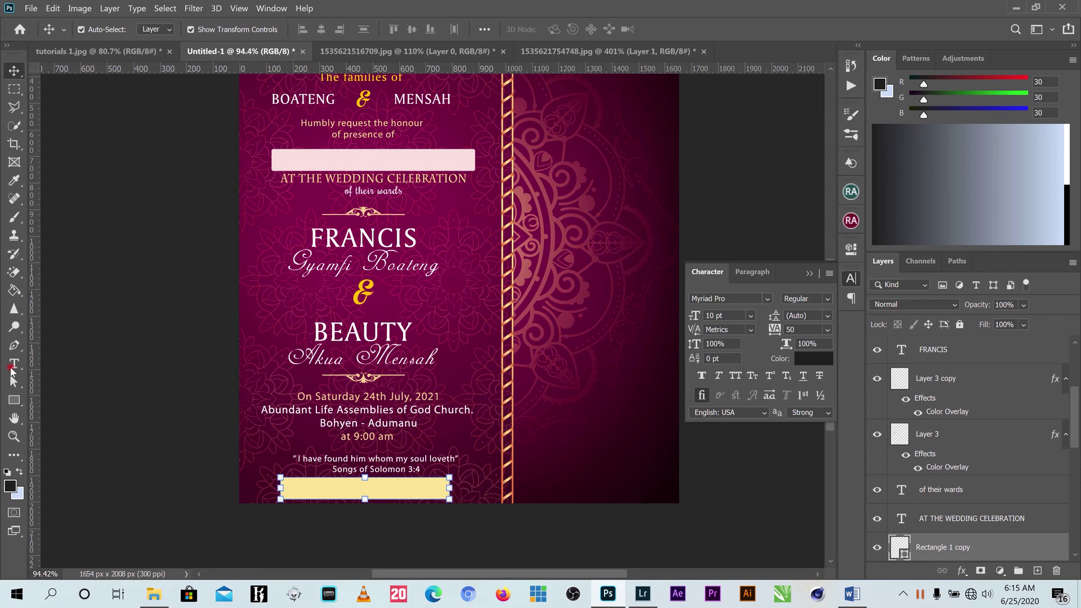
click(13, 367)
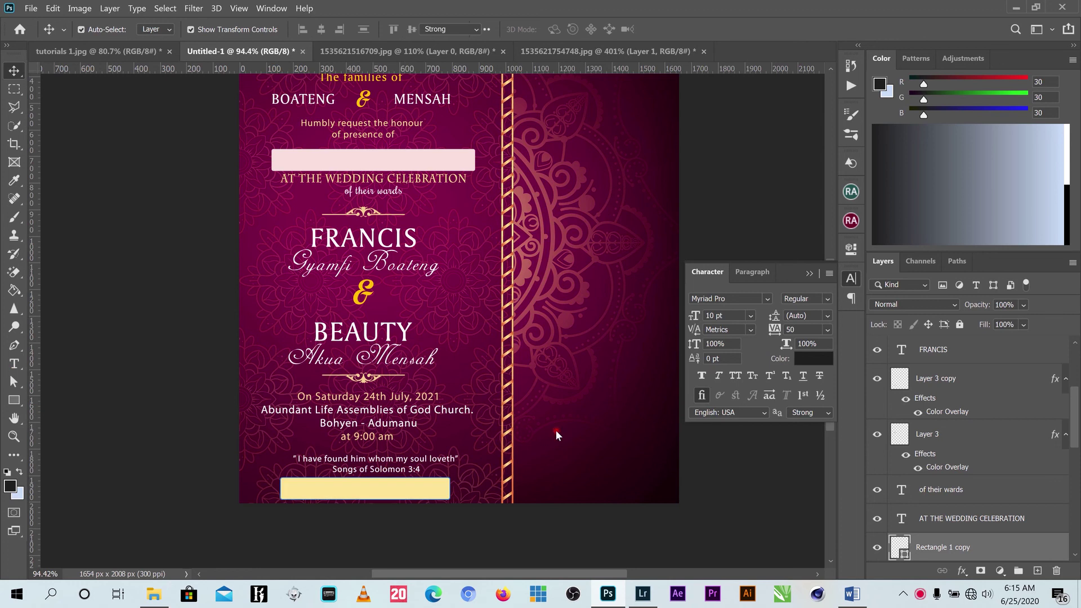
click(591, 437)
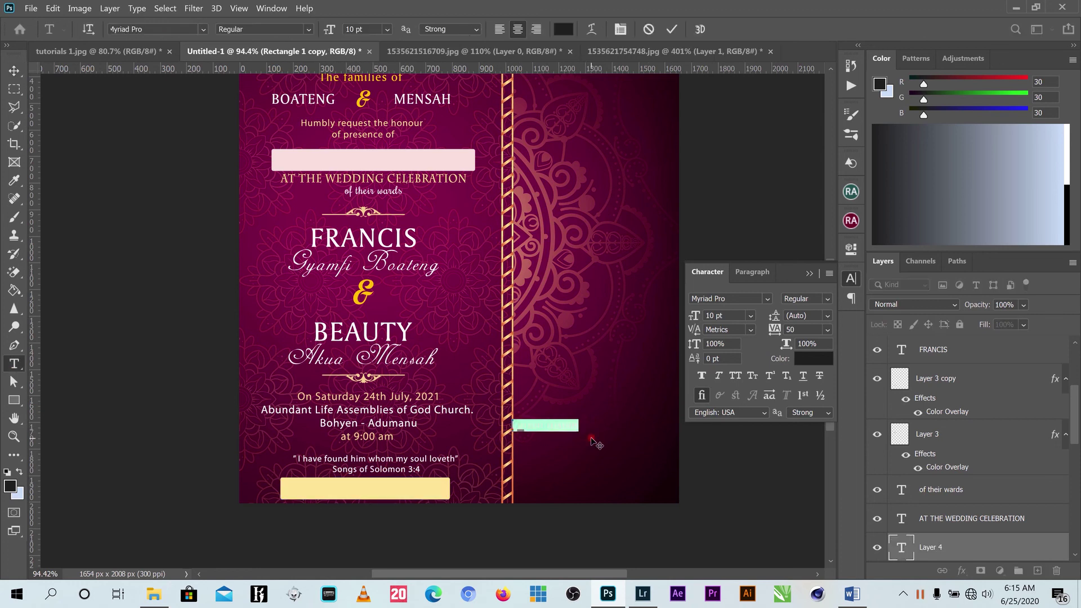
key(BackSpace)
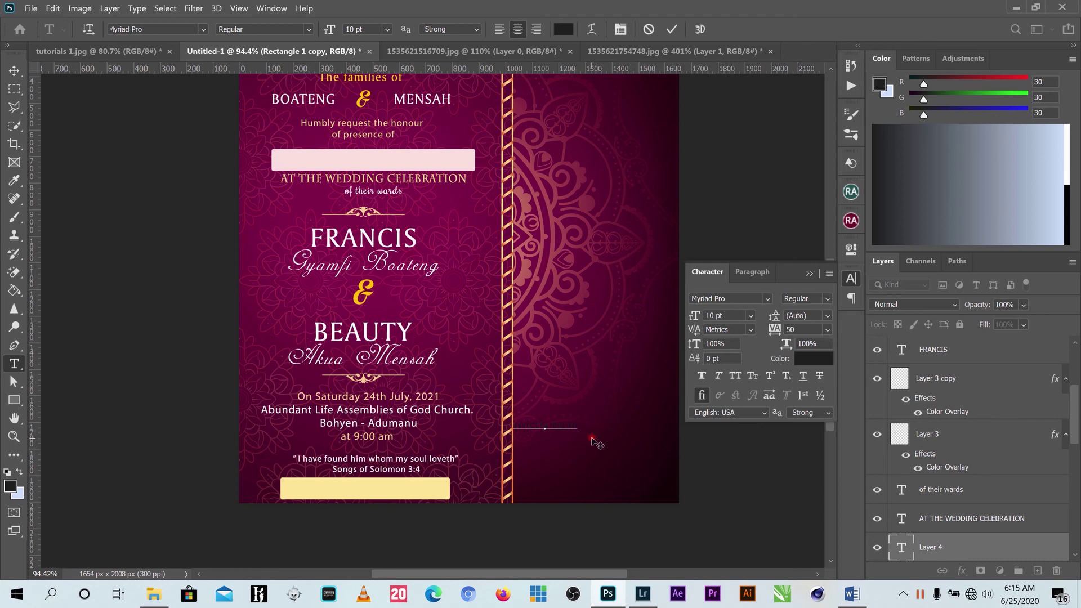
text(tation)
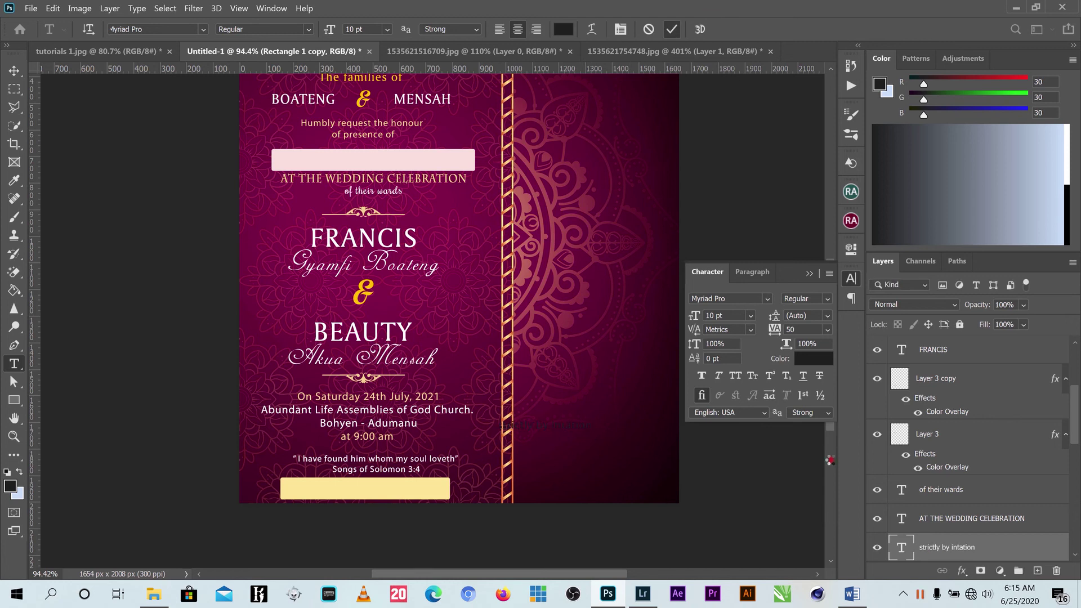
click(819, 360)
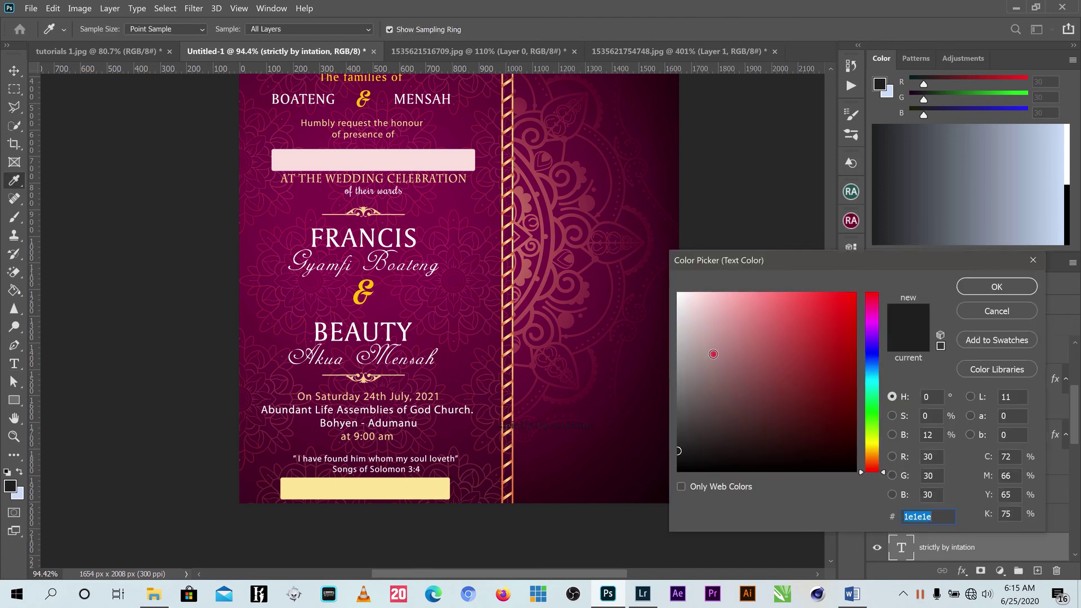
text(fff5f5)
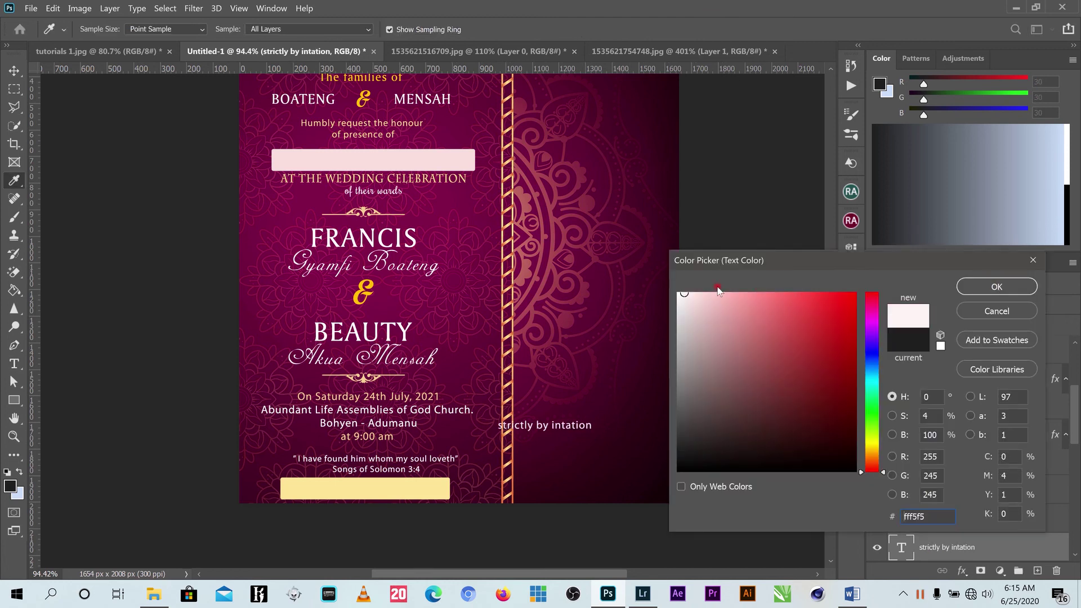
key(ctrl+a)
text(ffffff)
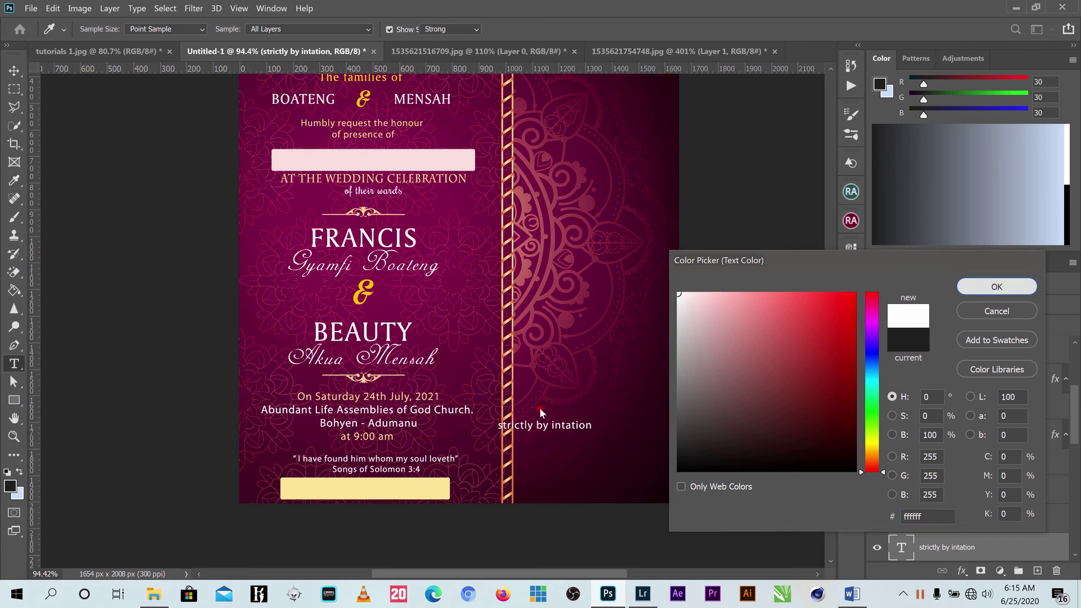
key(Return)
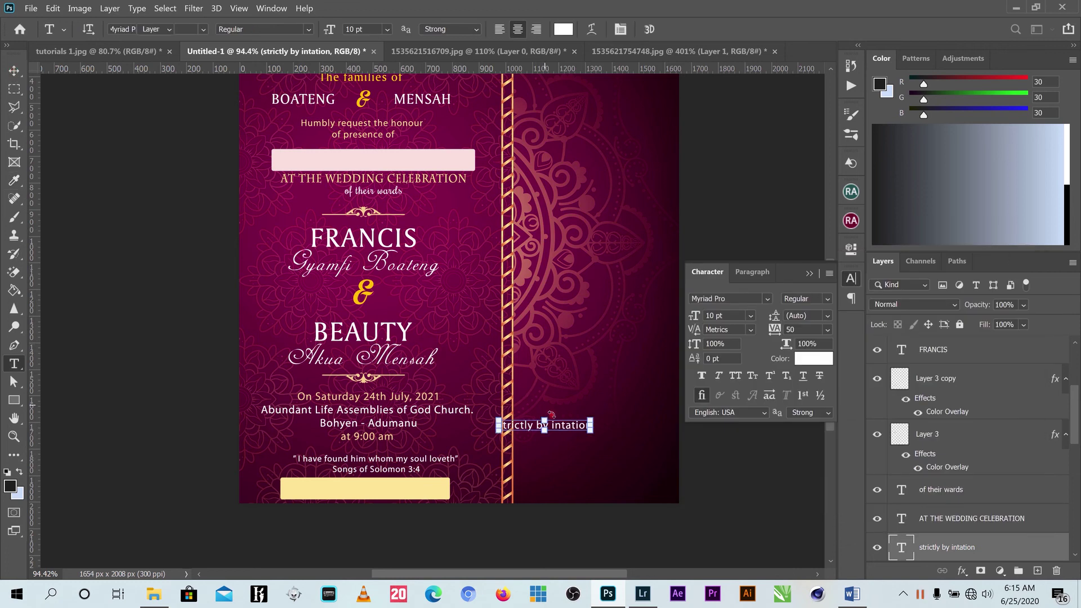
Correct the spelling so the line reads 'strictly by invitation'.
drag(551, 415, 586, 429)
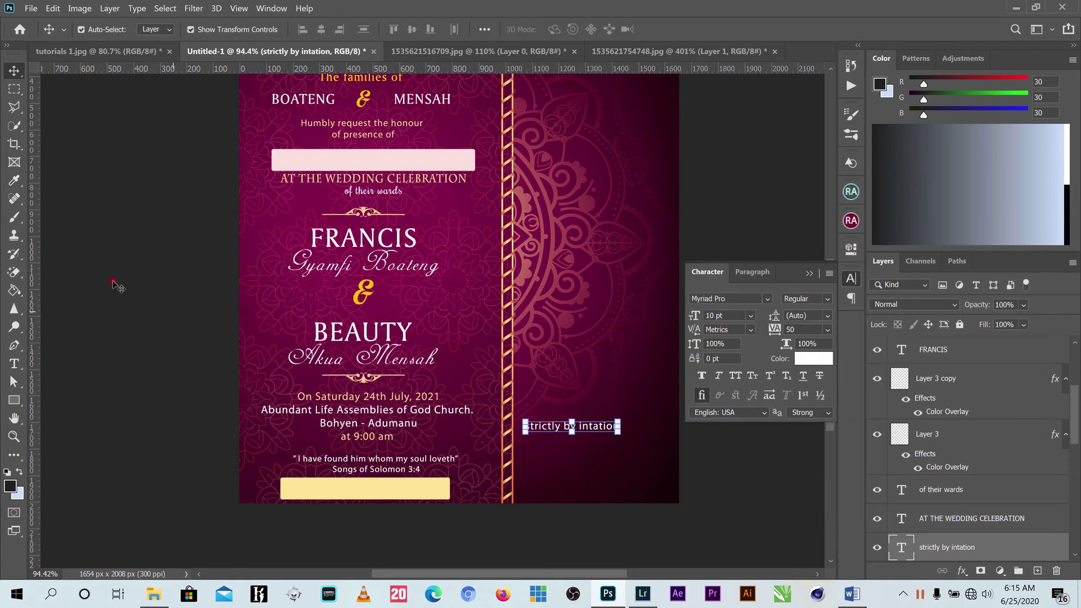
click(14, 363)
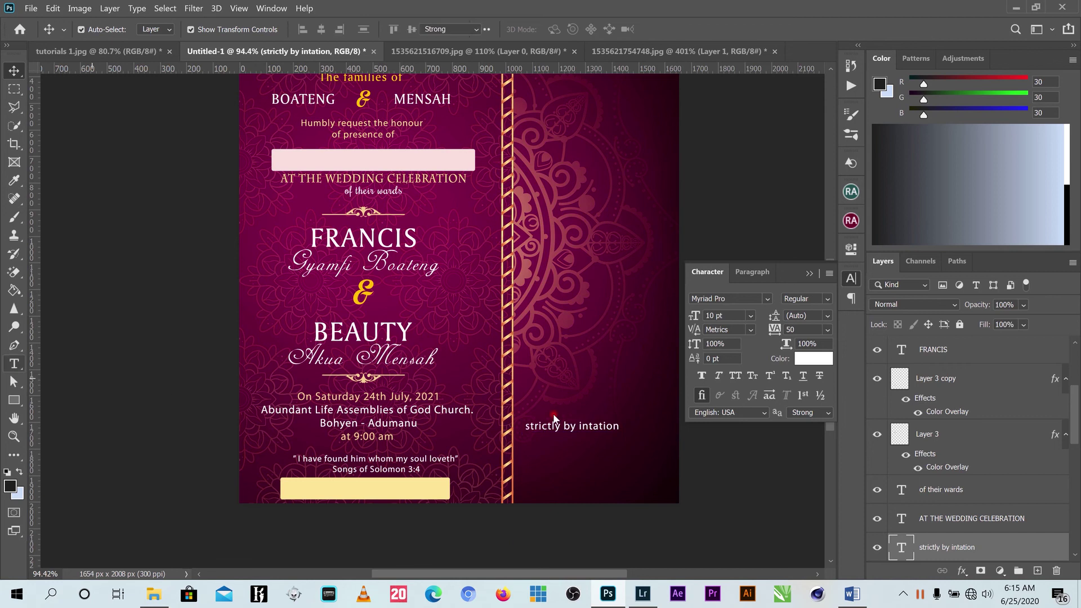
click(589, 427)
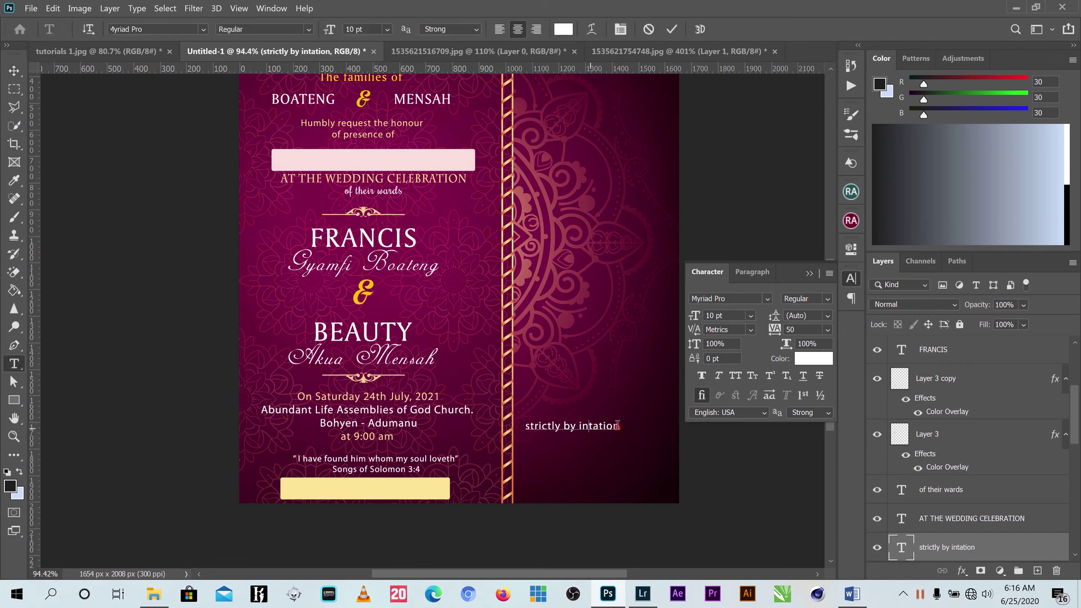
text(vi)
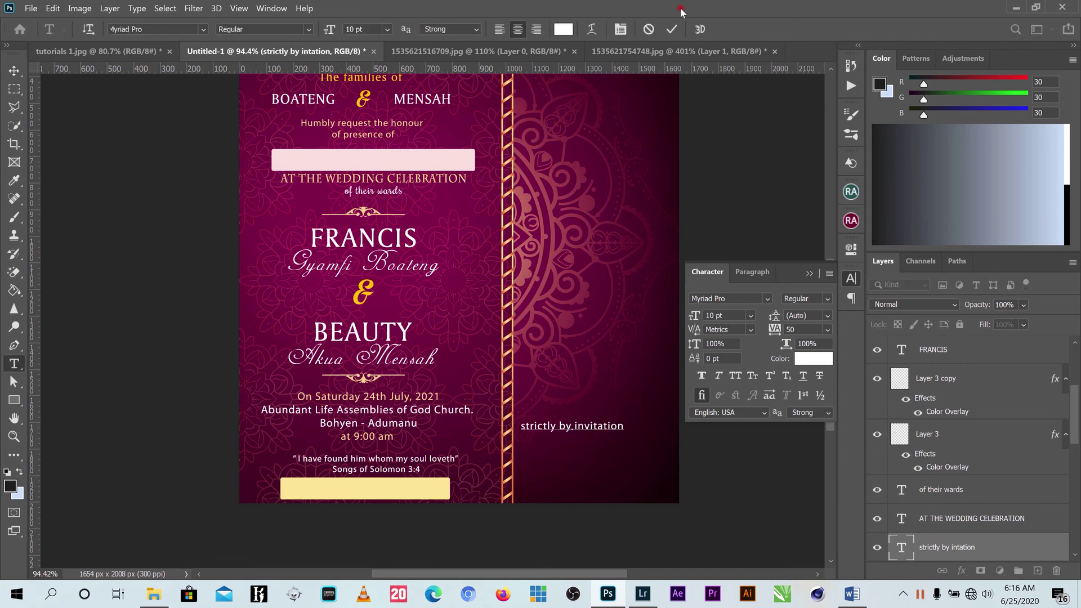
click(14, 70)
Move 'strictly by invitation' onto the gold bar and enlarge it to span the bar.
drag(601, 426, 430, 479)
key(ctrl+t)
drag(306, 495, 302, 496)
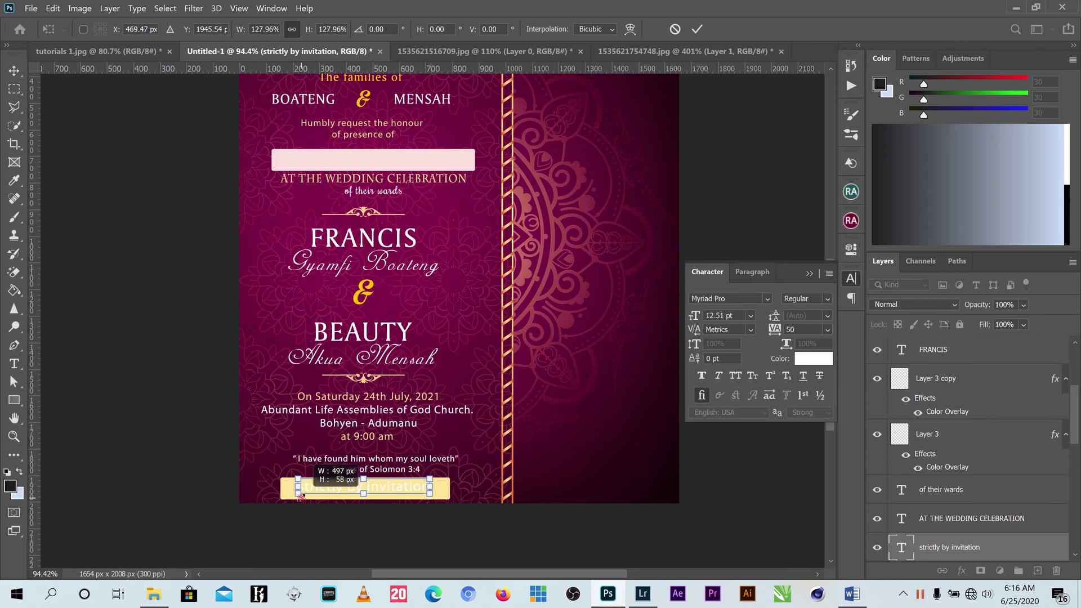
click(697, 29)
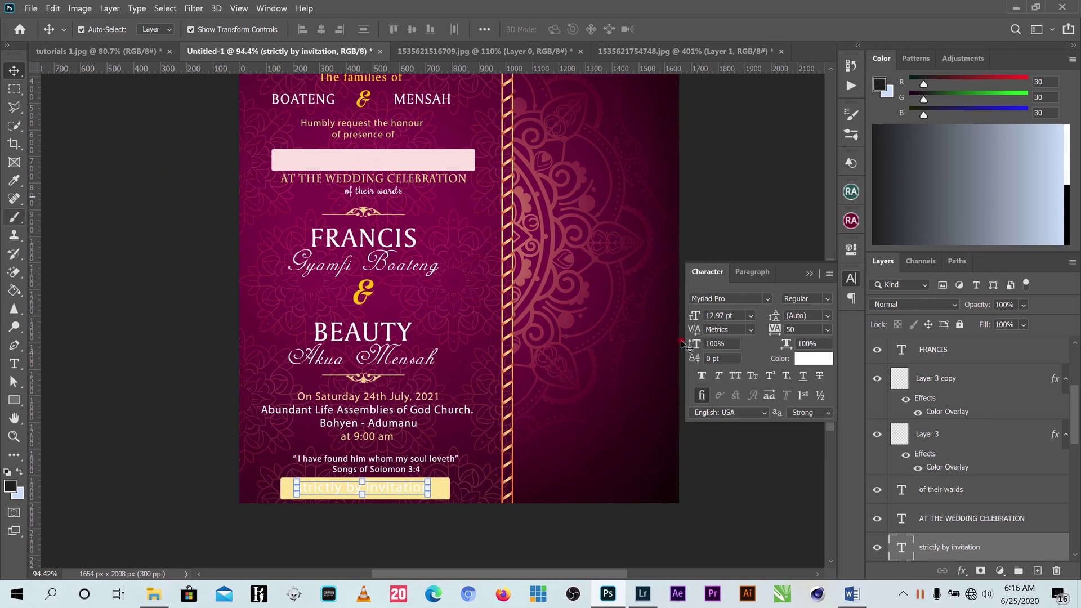
Colour 'strictly by invitation' magenta (7f0049) sampled from the background and shrink it inside the bar.
click(814, 365)
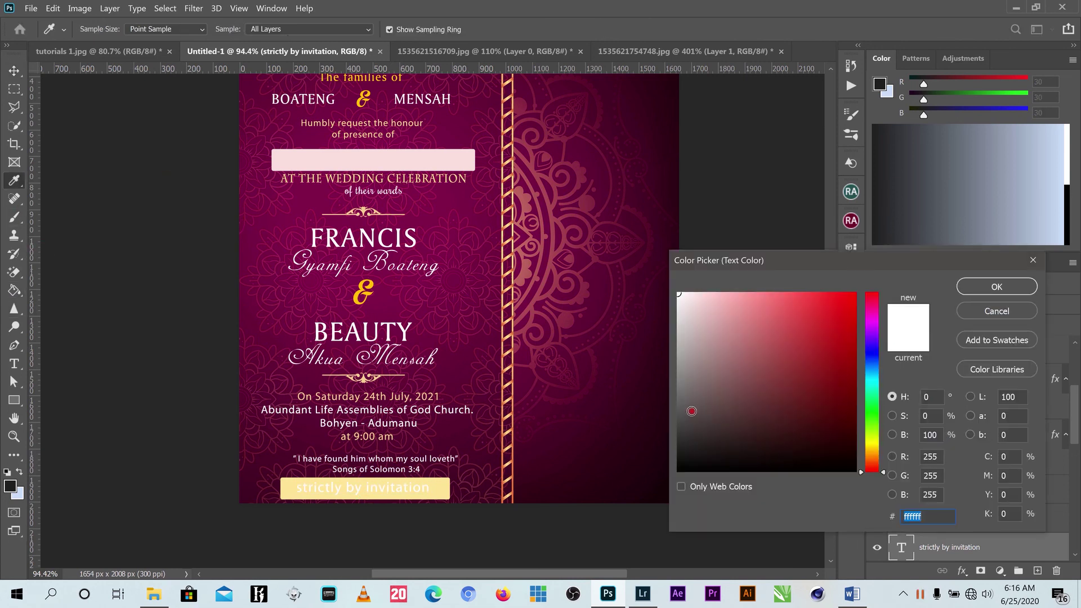
click(449, 187)
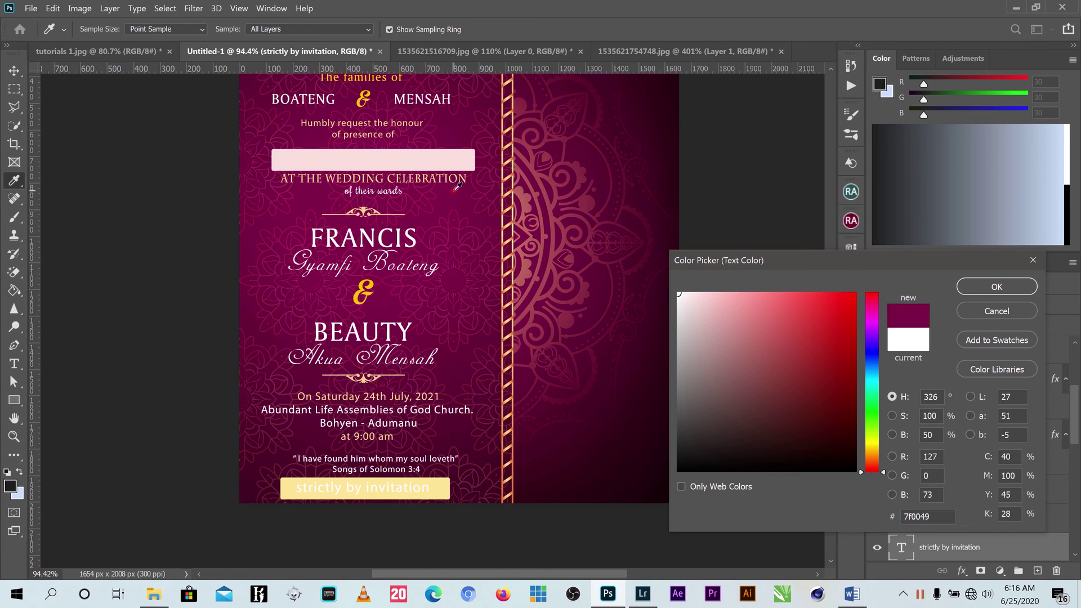
click(995, 285)
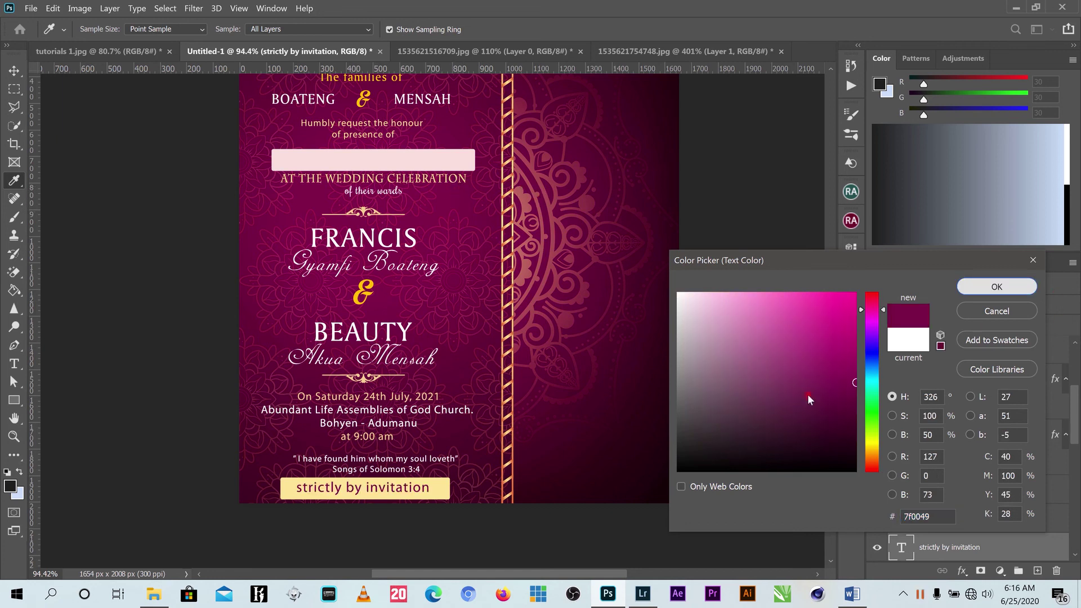
click(459, 522)
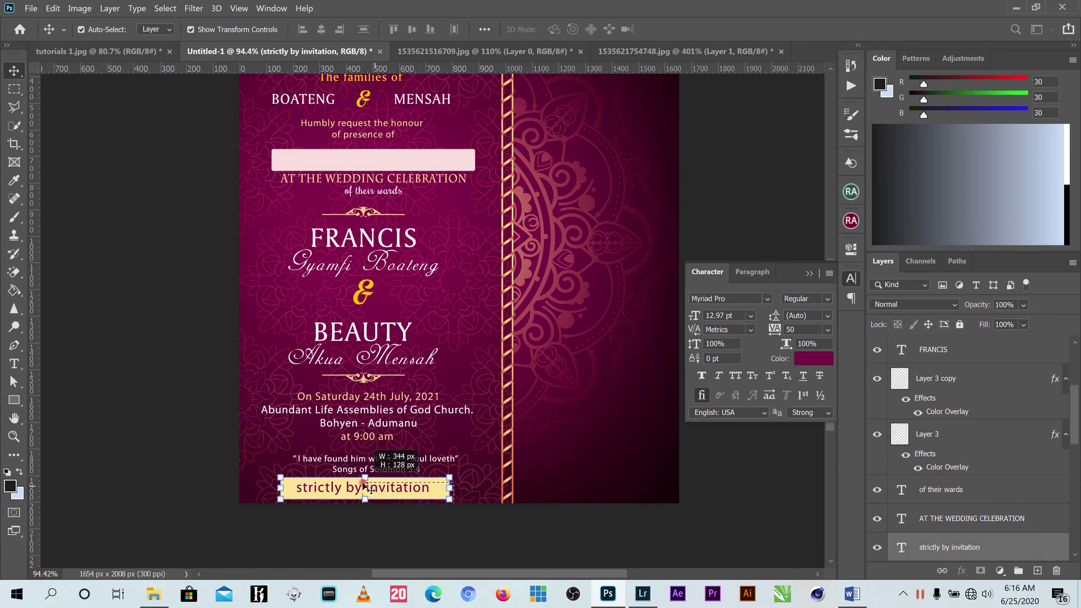
drag(453, 502, 410, 491)
click(697, 28)
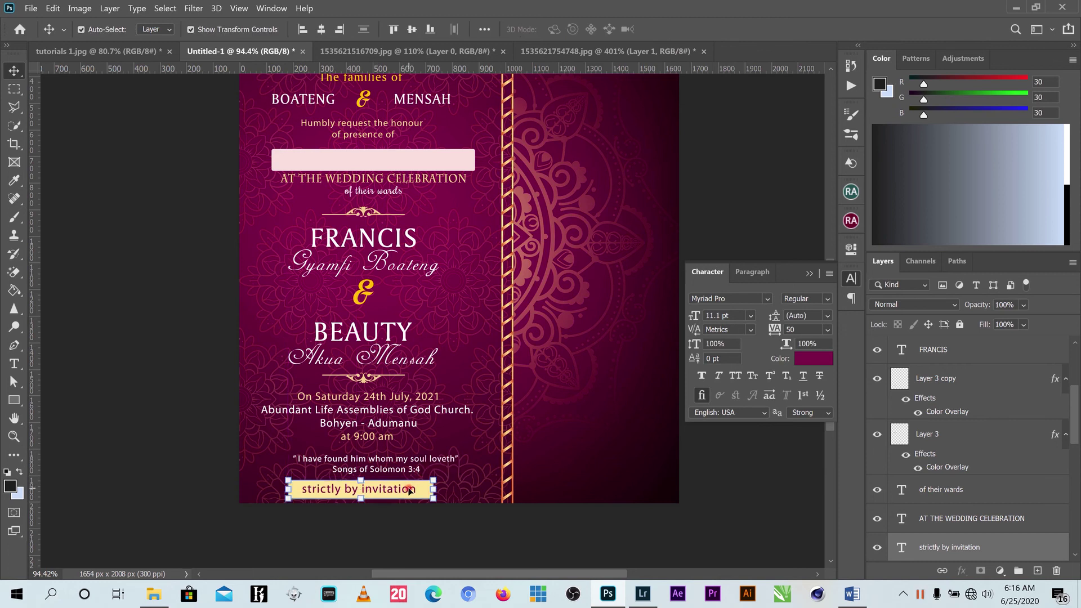
Close the Character panel and compare against tutorials 1.jpg before returning to Untitled-1.
mouse_move(918, 601)
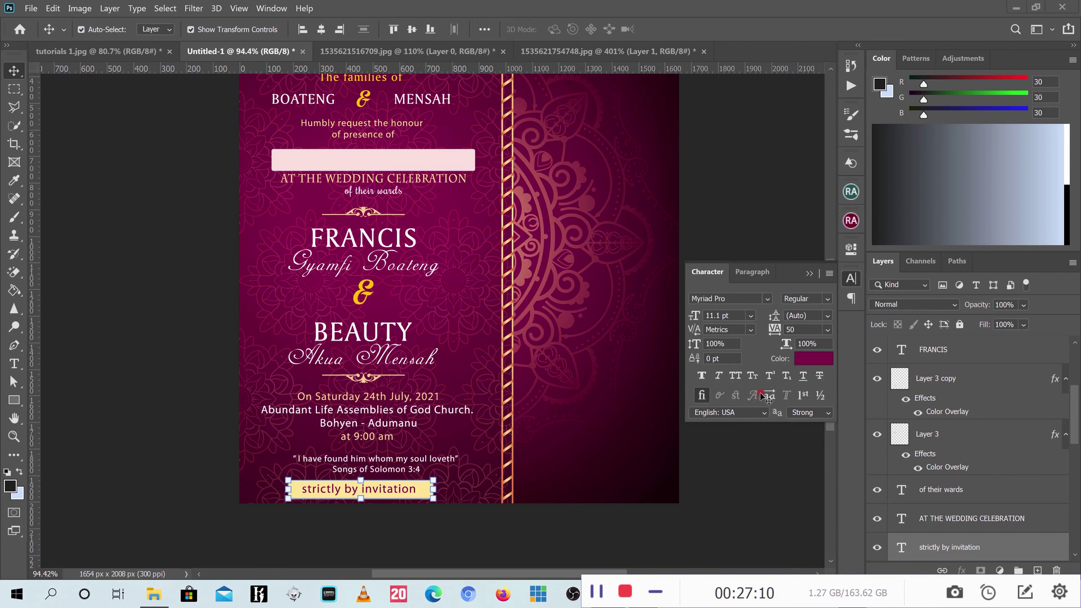
click(807, 274)
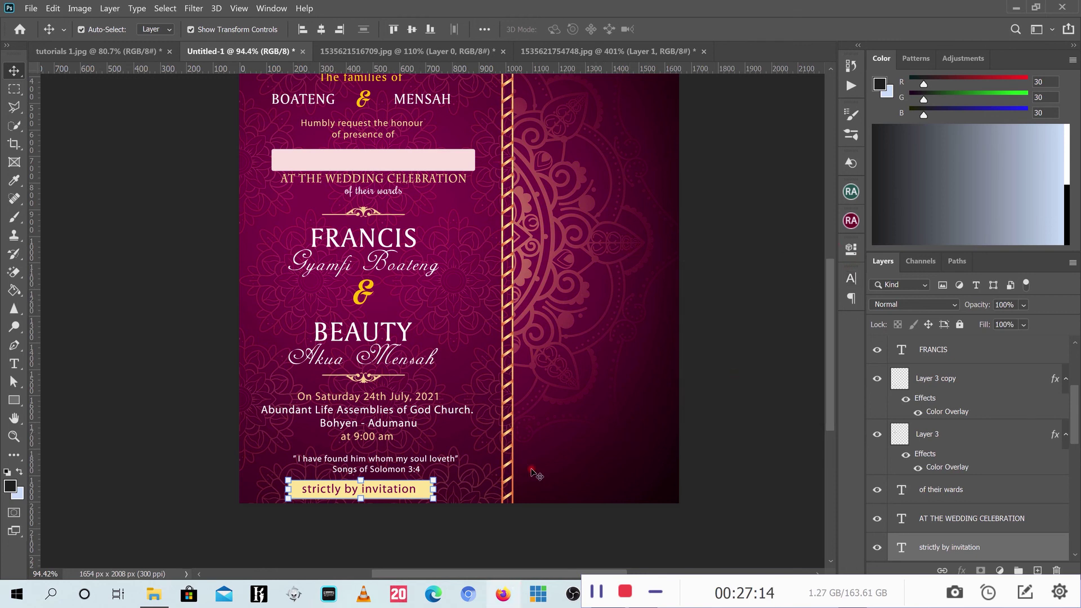
click(110, 49)
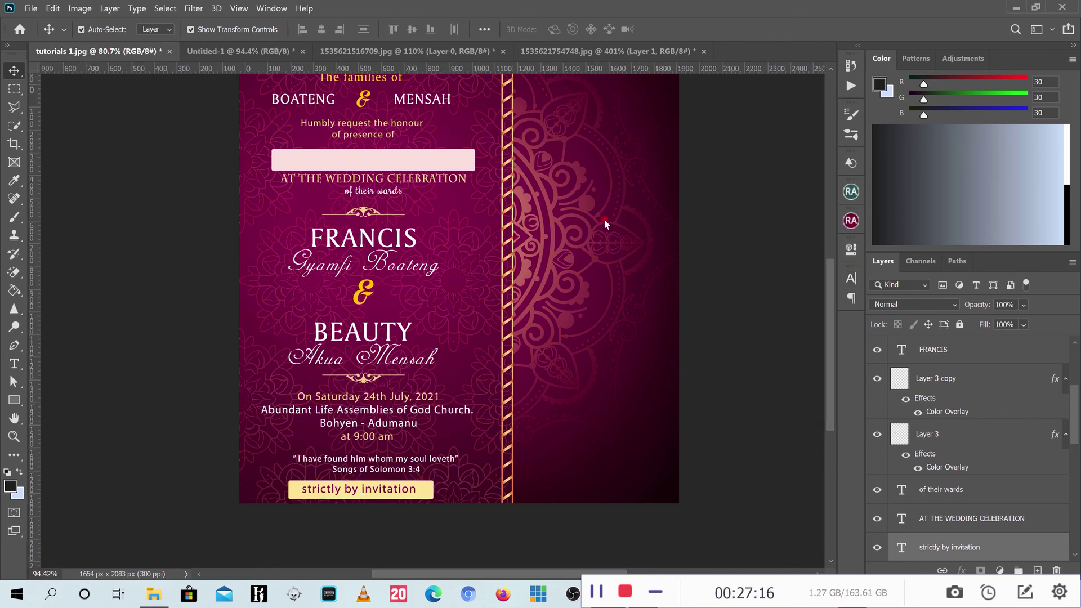
click(211, 52)
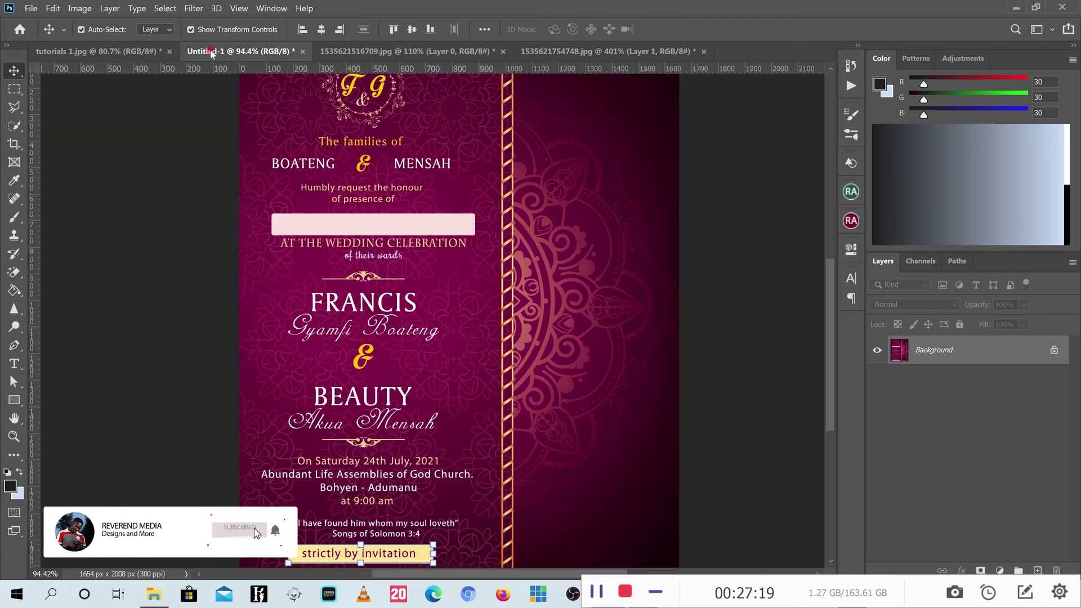
click(14, 363)
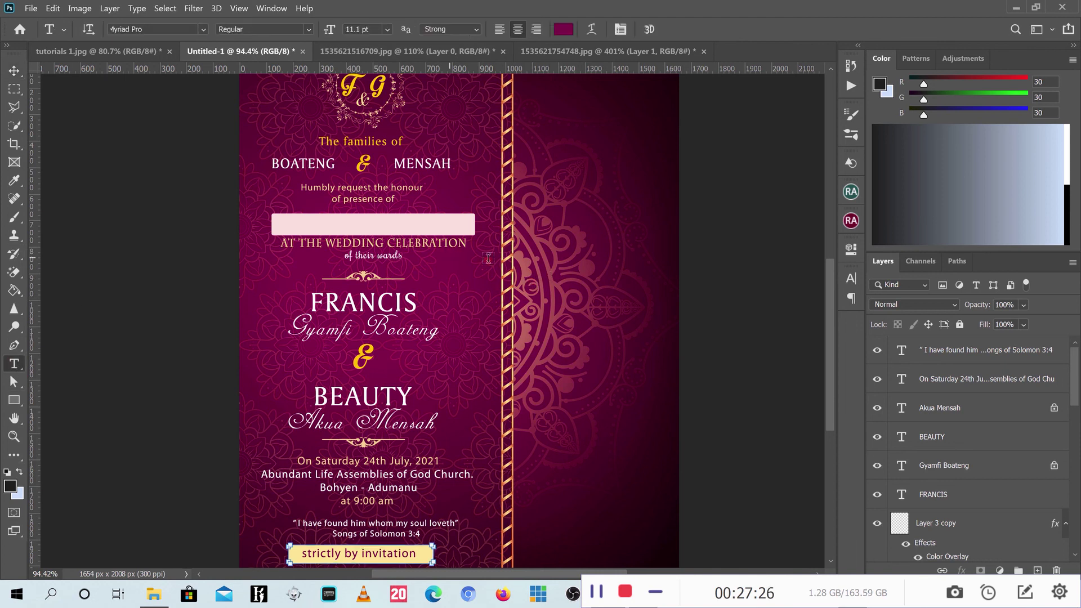
Add a 'wedding invitation' text line right of the divider, coloured gold from the bar.
click(528, 262)
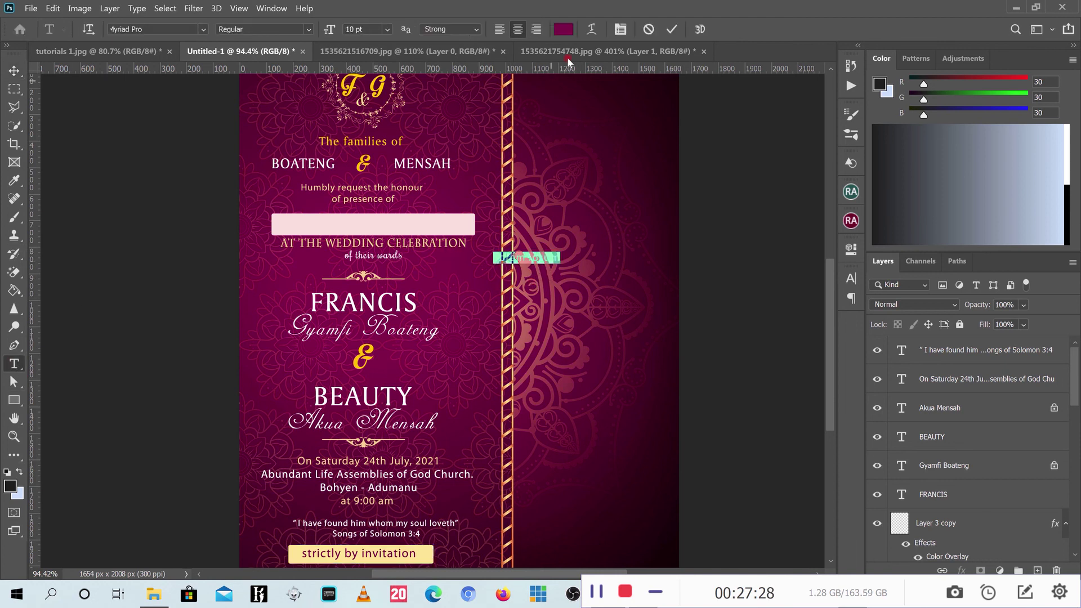
click(563, 29)
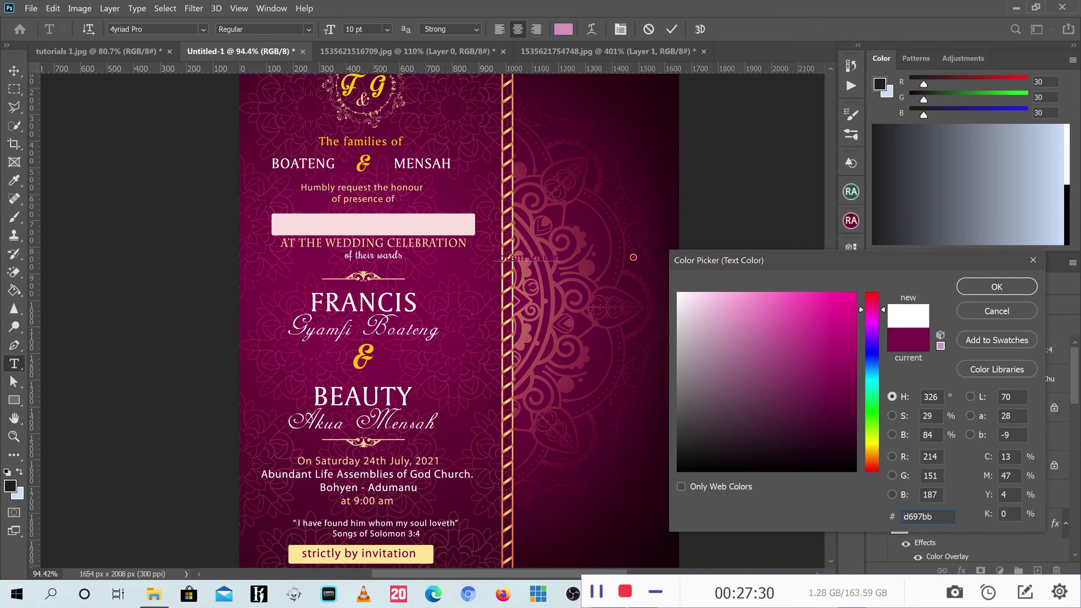
text(ffffff)
click(421, 546)
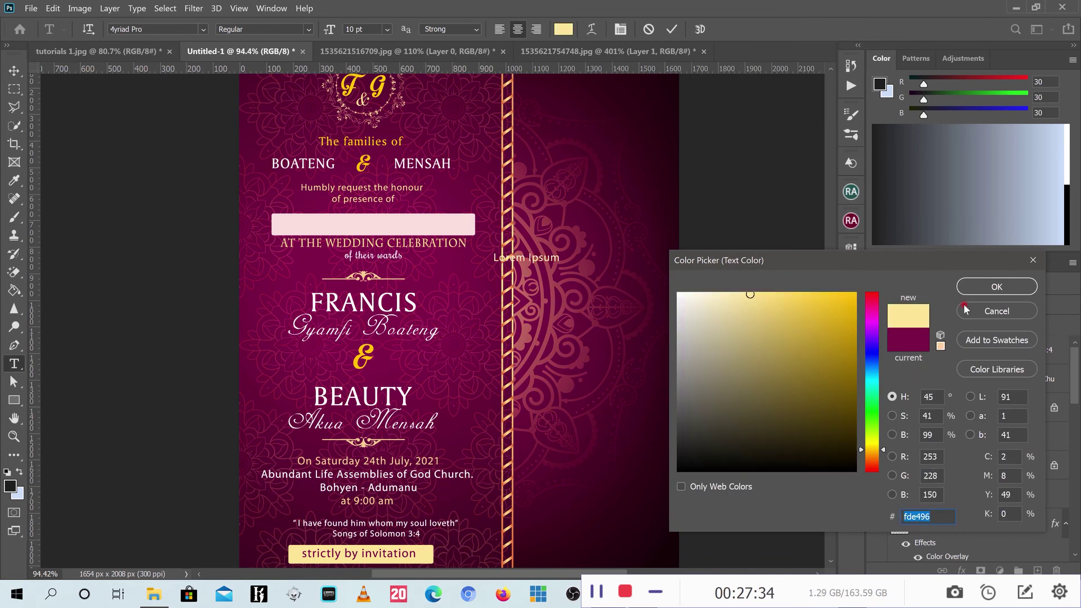
click(994, 287)
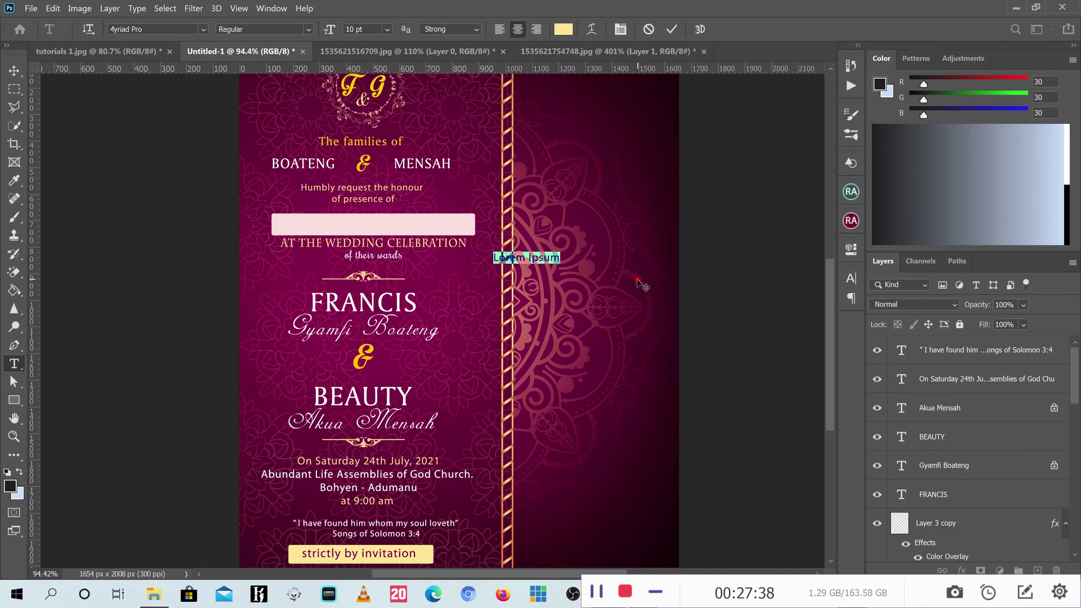
key(ctrl+h)
text(we)
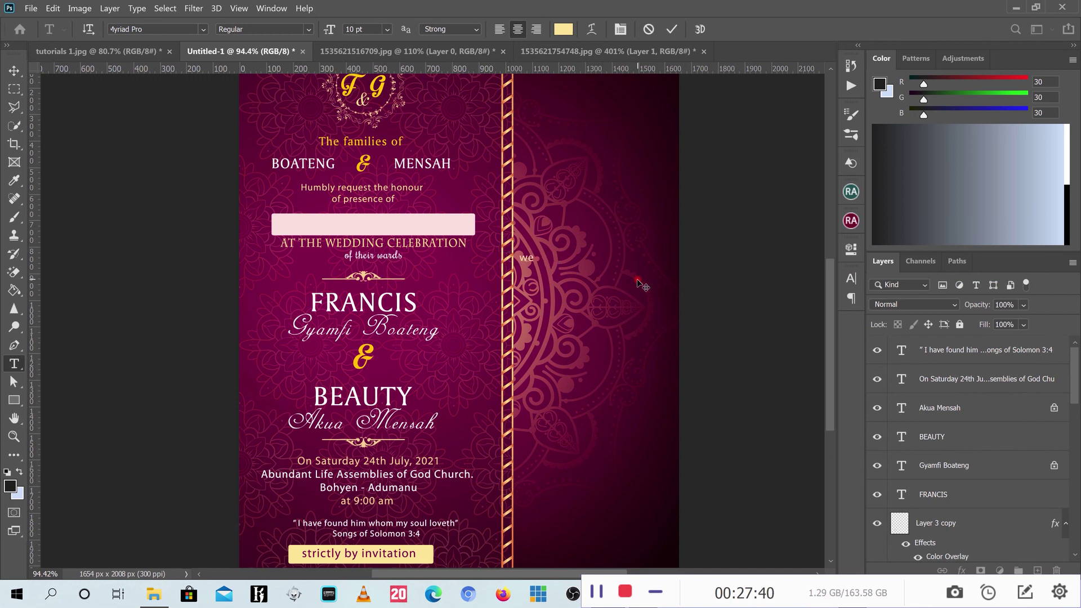
text(dding invitation)
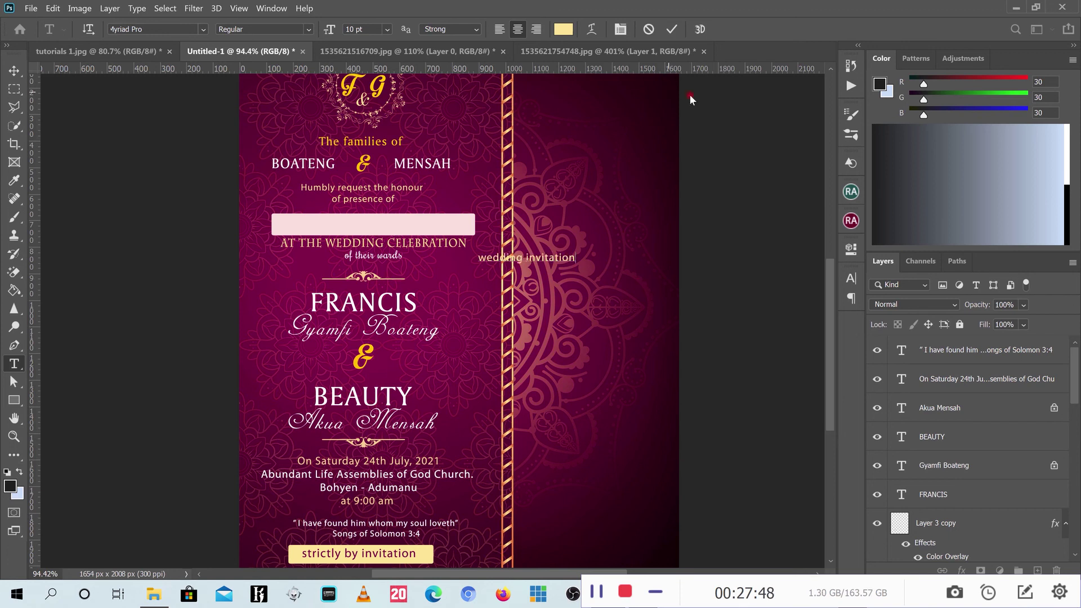
click(671, 30)
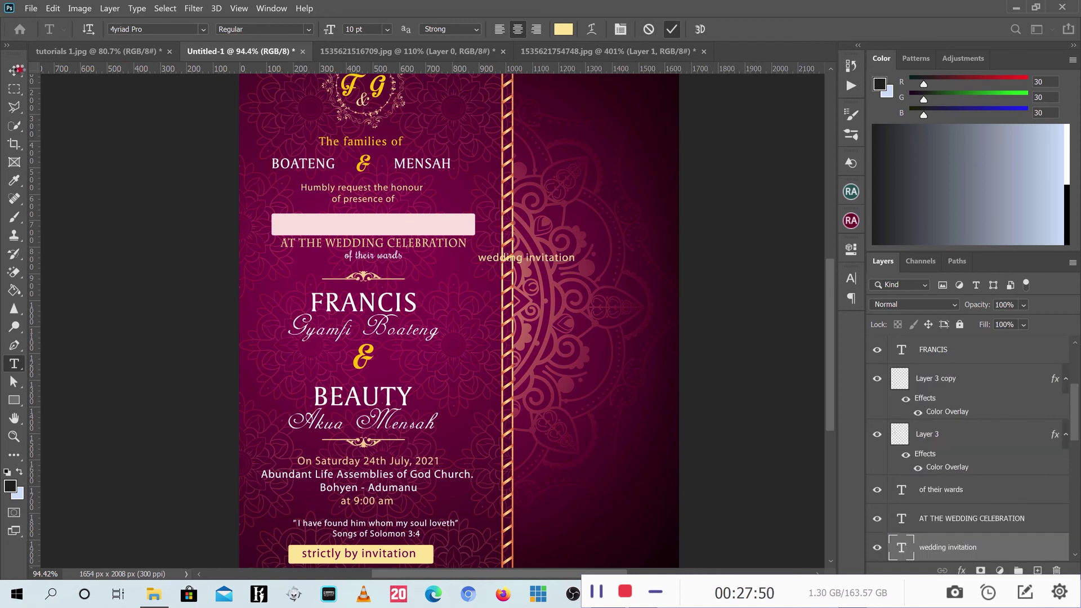
Enlarge the 'wedding invitation' text to about 307%.
click(15, 70)
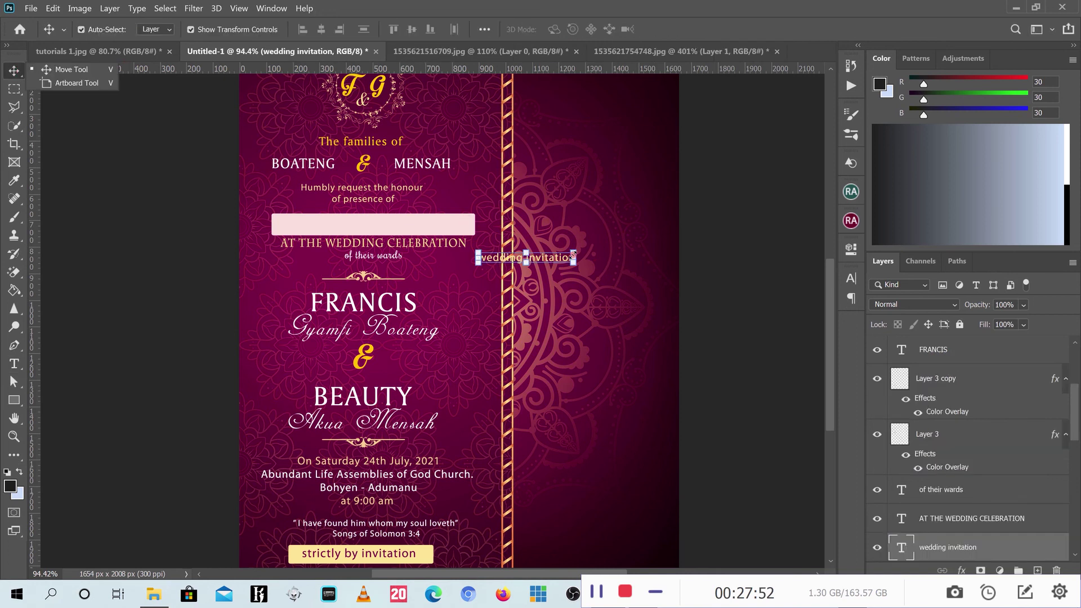
drag(573, 256, 679, 202)
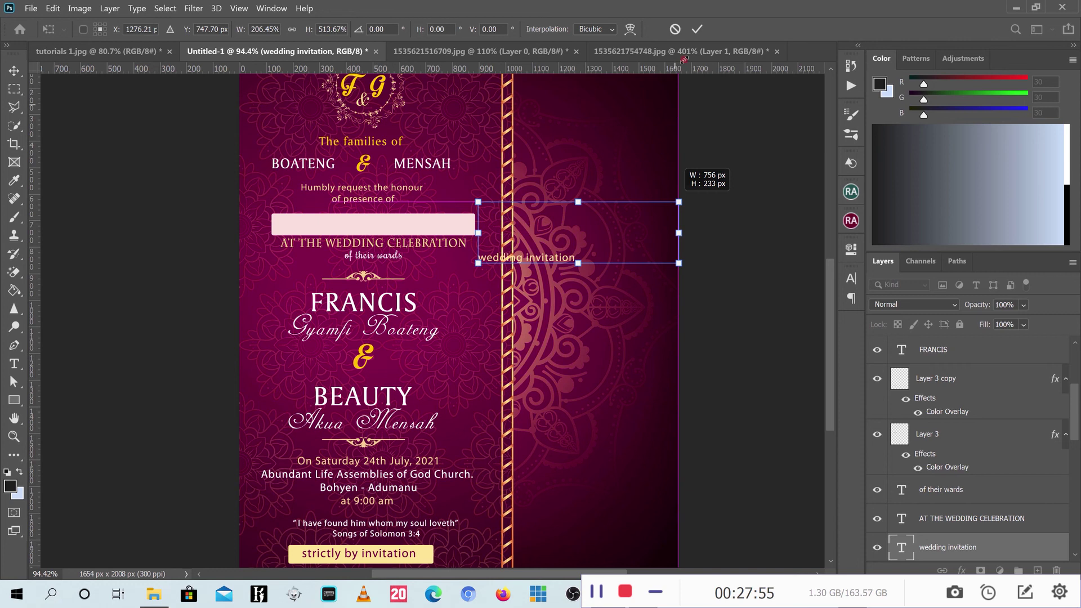
click(675, 30)
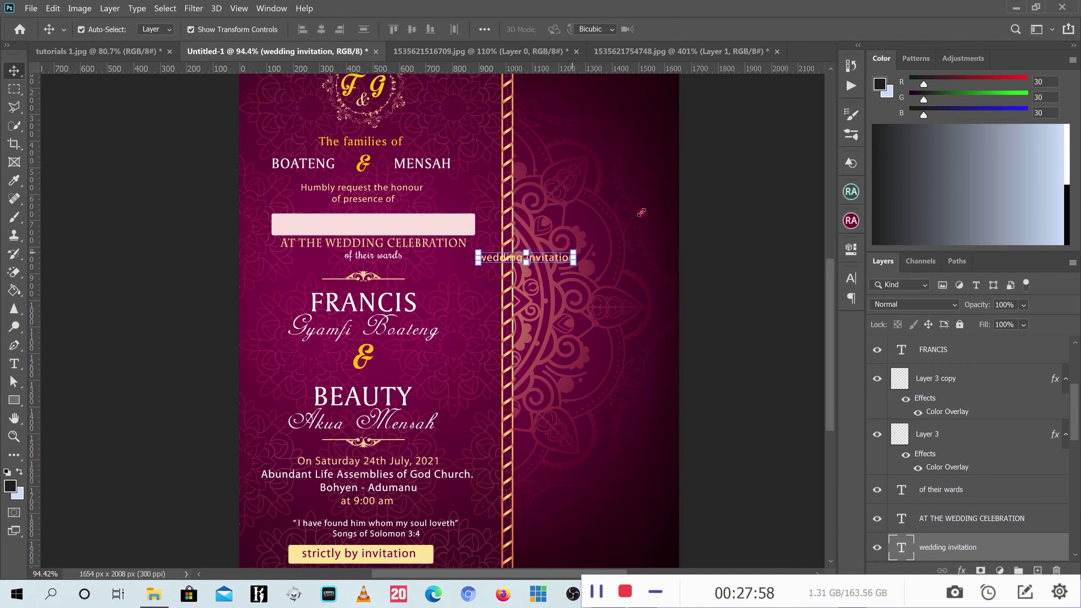
drag(641, 212, 775, 135)
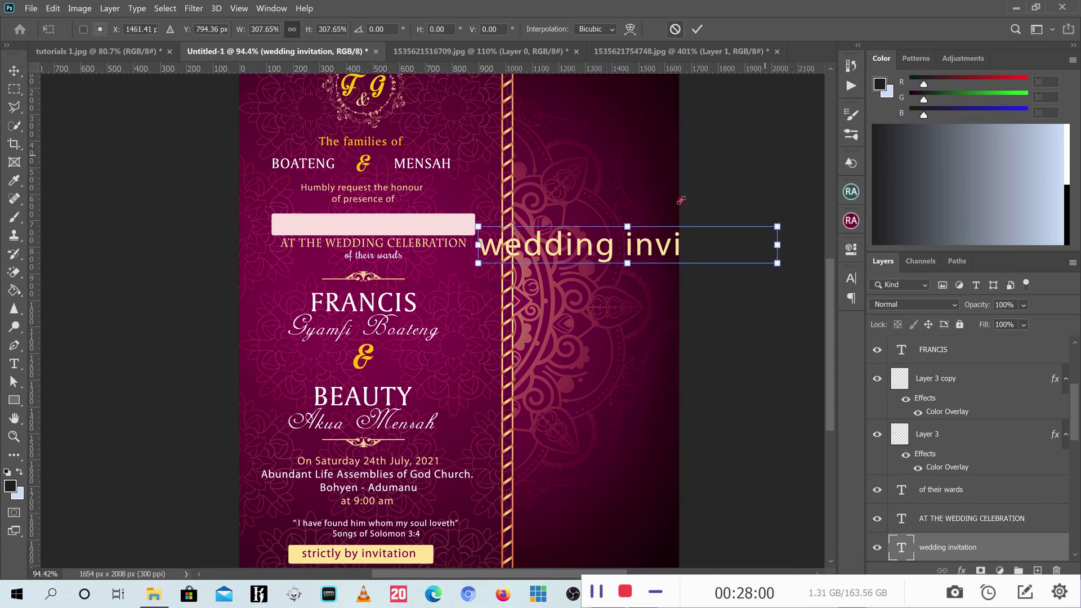
drag(478, 226, 484, 225)
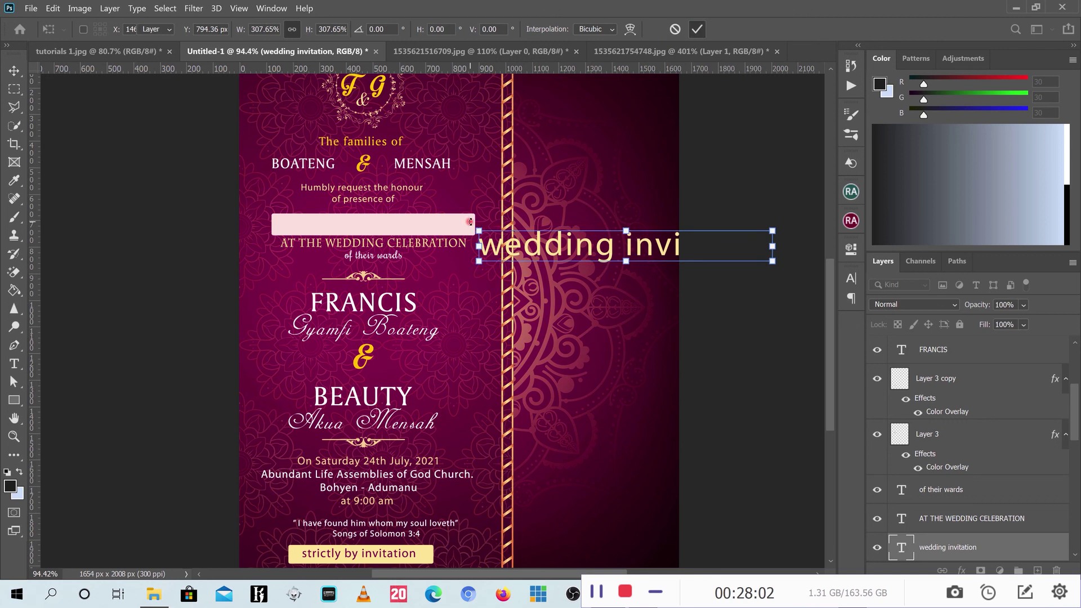
key(Return)
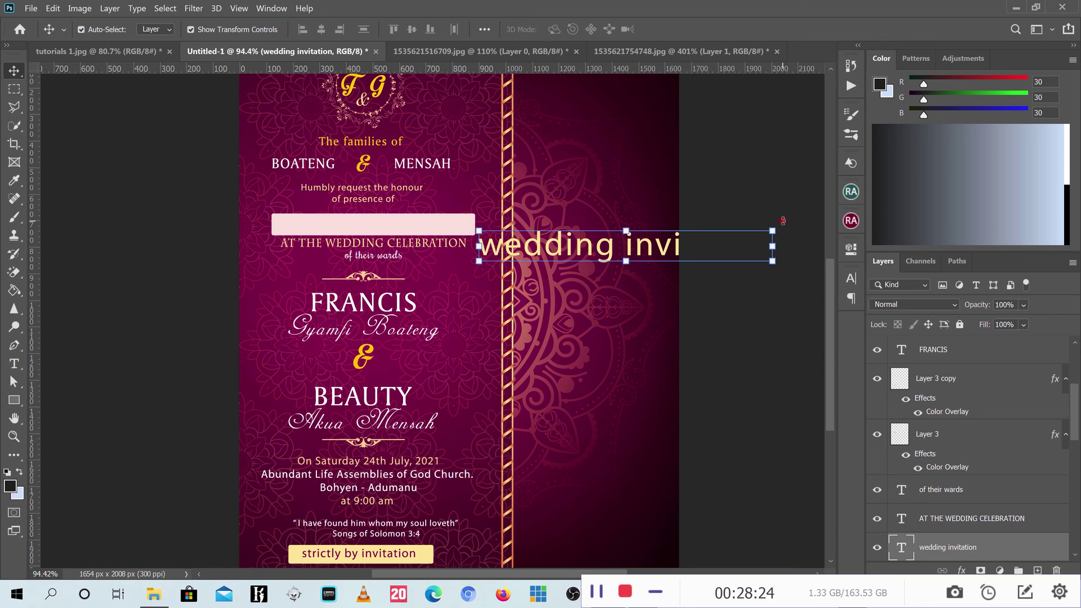
Rotate the 'wedding invitation' text -90° so it runs vertically.
drag(783, 221, 777, 174)
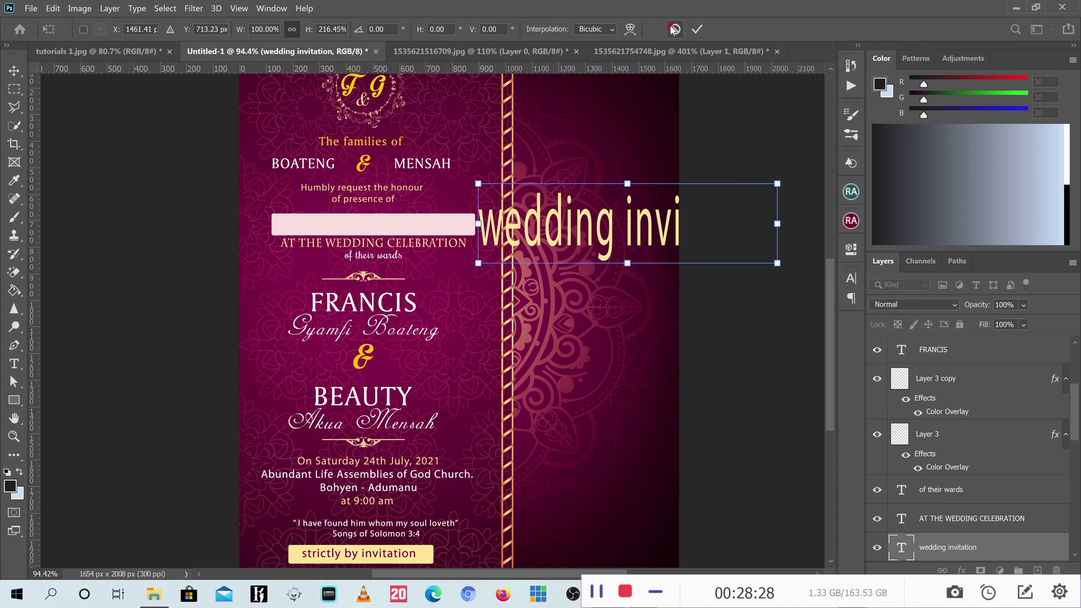
click(674, 29)
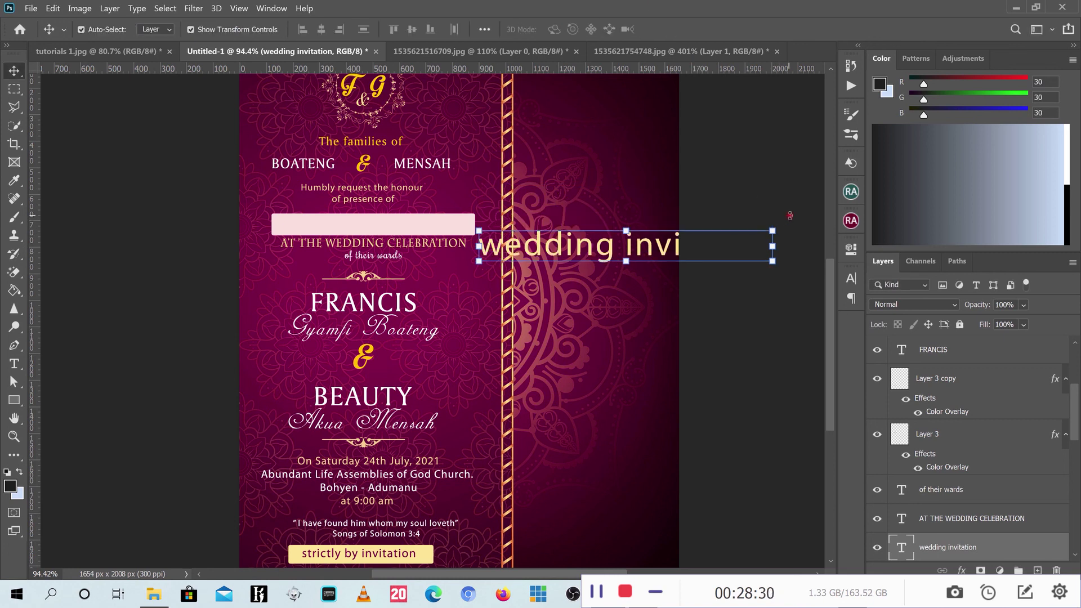
click(772, 228)
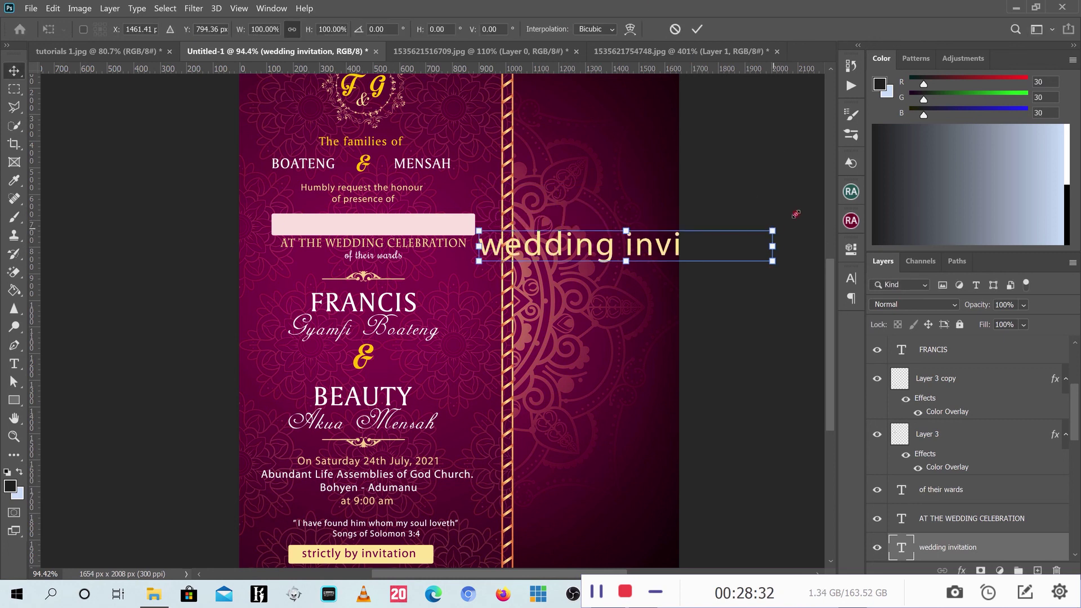
drag(816, 159, 612, 105)
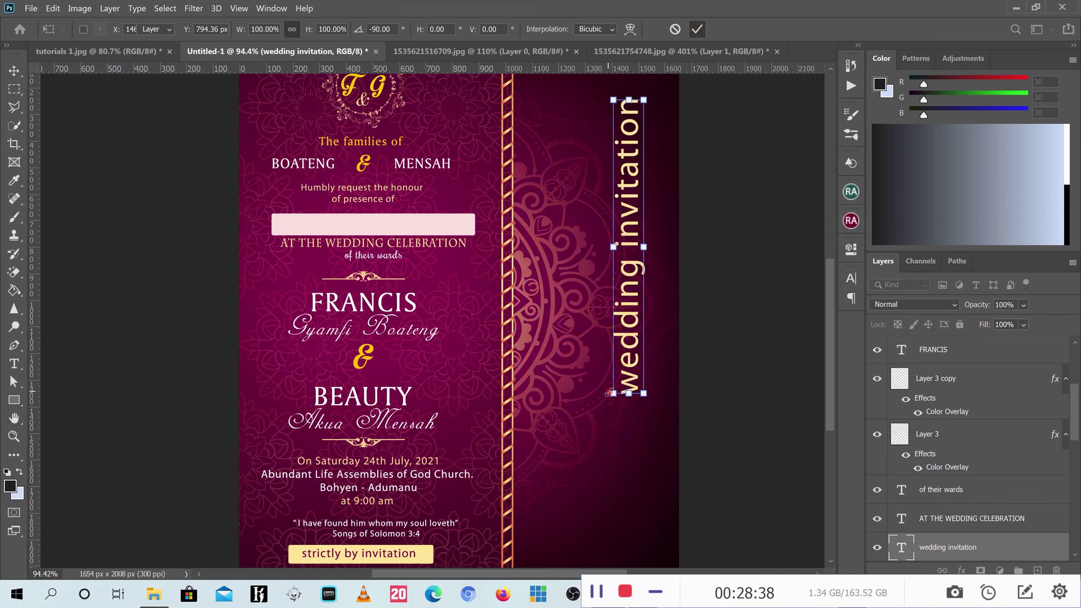
Enlarge the vertical text to about 151% and position it along the card's right edge.
key(Return)
drag(610, 393, 590, 547)
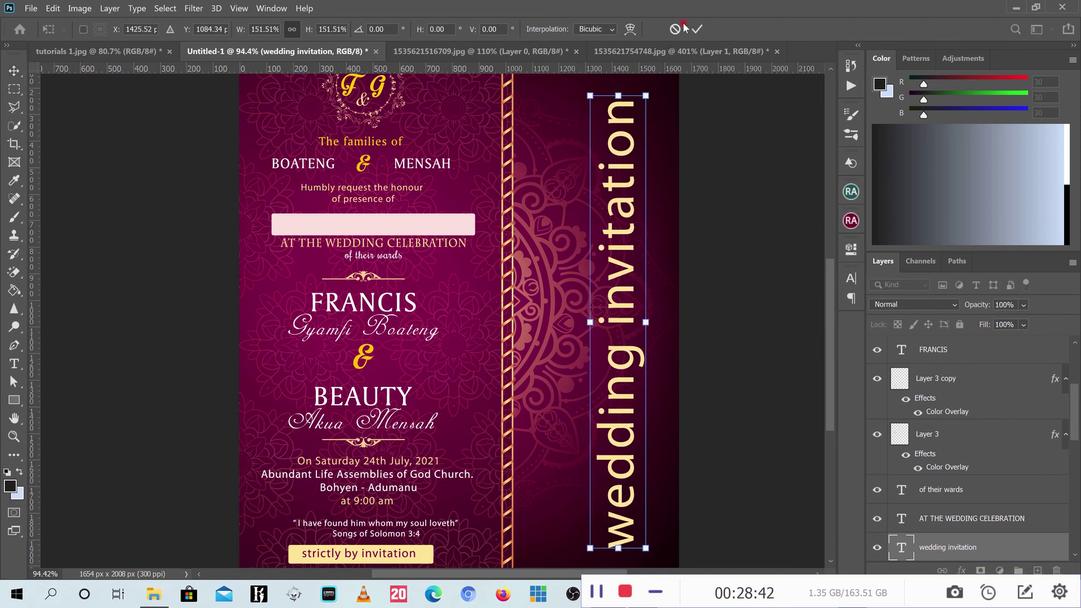
scroll(374, 364, down, 3)
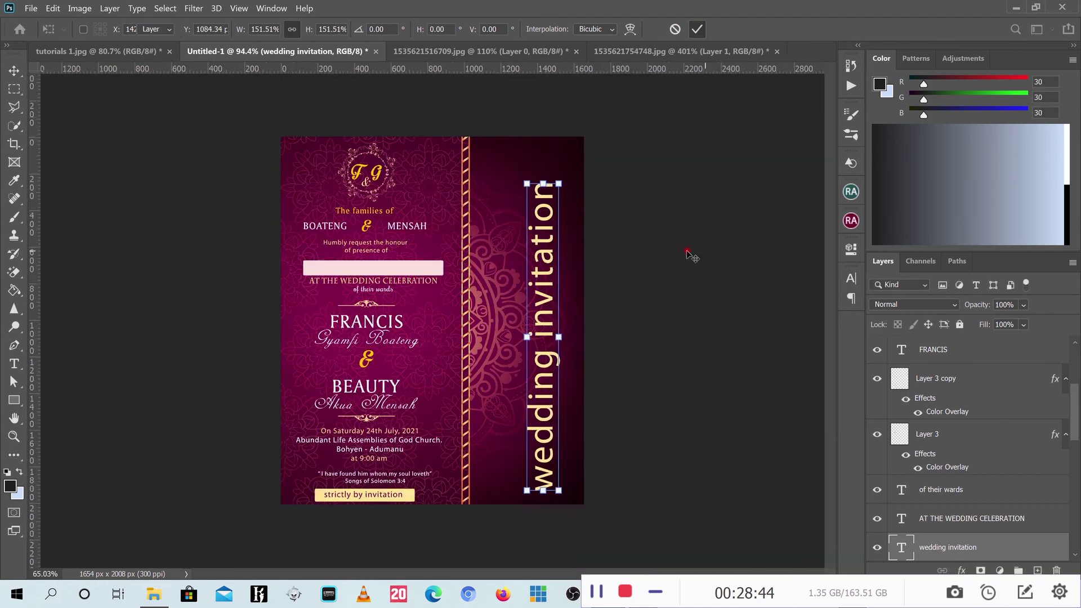
key(Return)
drag(548, 248, 562, 233)
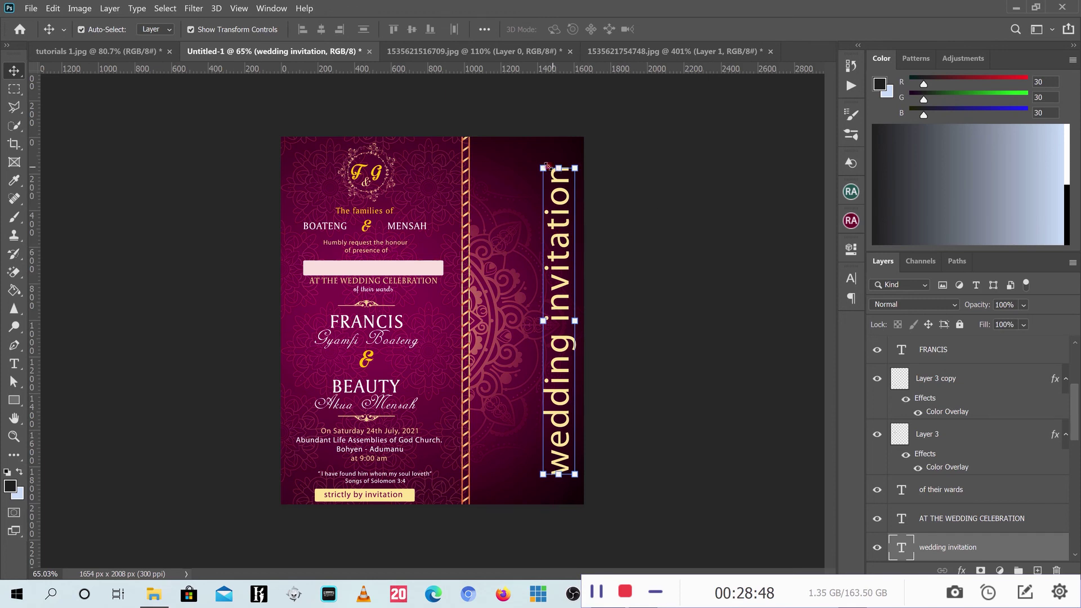
drag(543, 168, 538, 153)
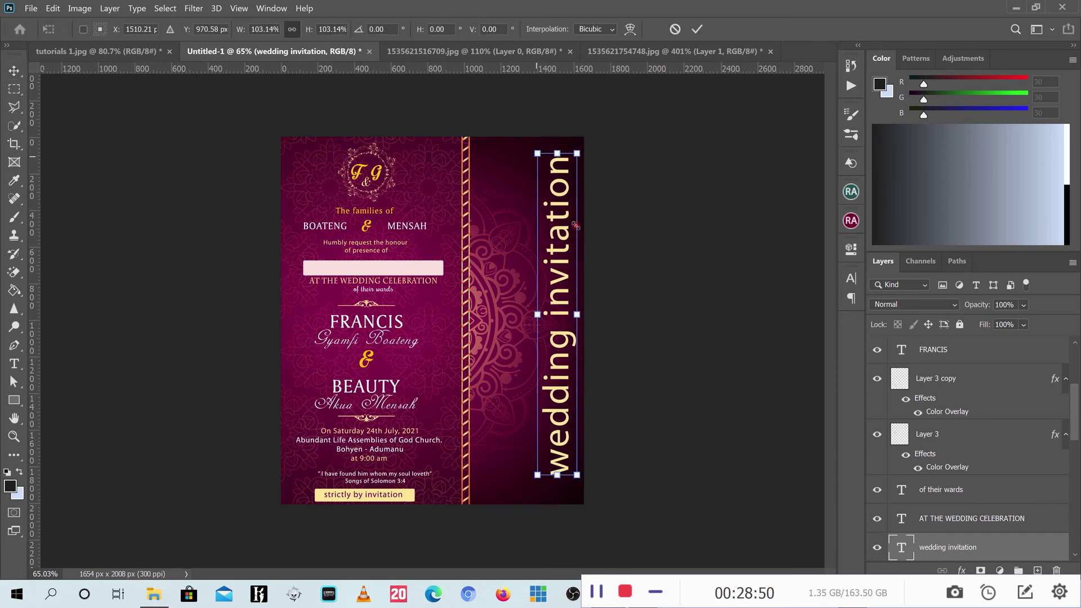
drag(575, 225, 575, 231)
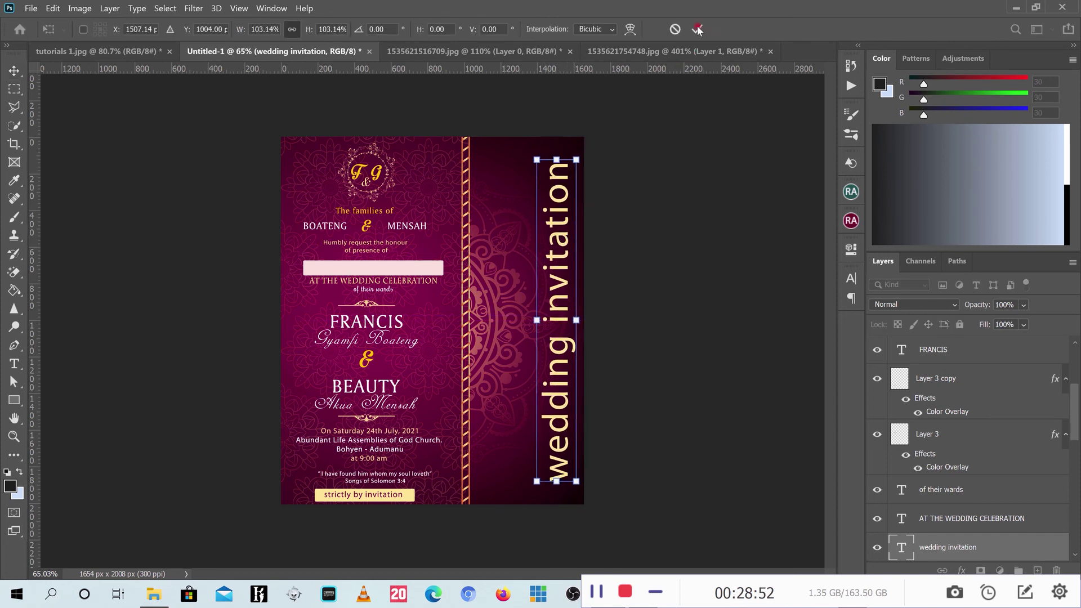
click(697, 29)
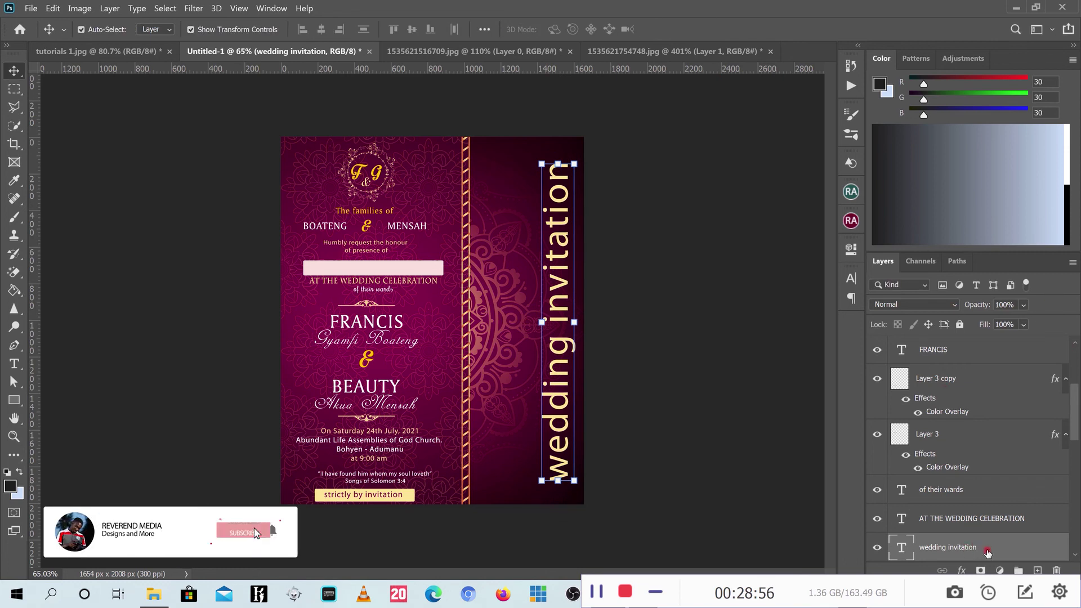
Lower the vertical text layer's opacity to about 53%.
click(1024, 325)
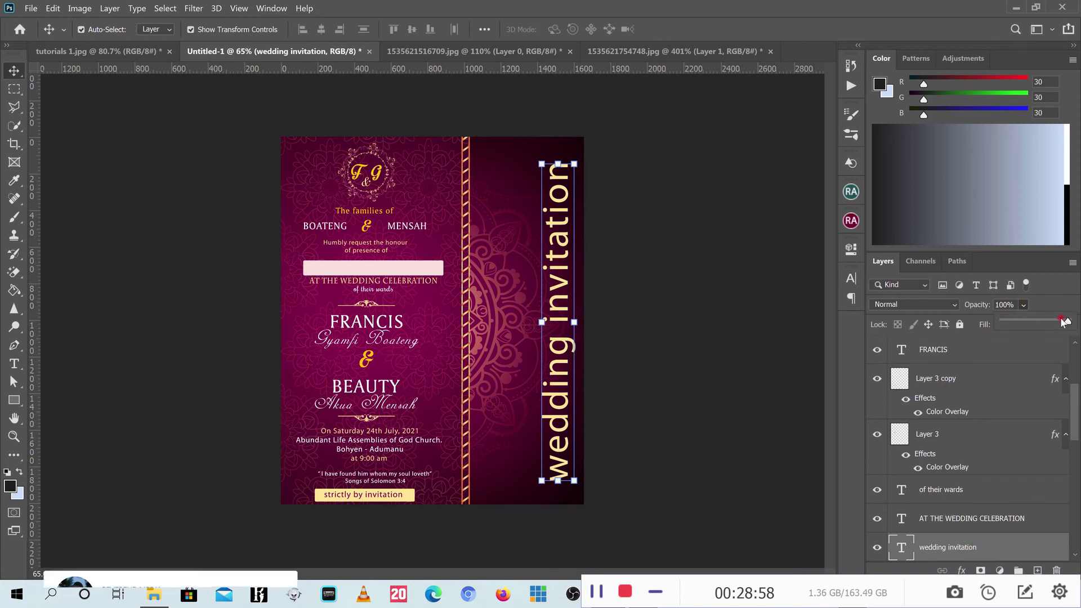
drag(1063, 321, 1039, 326)
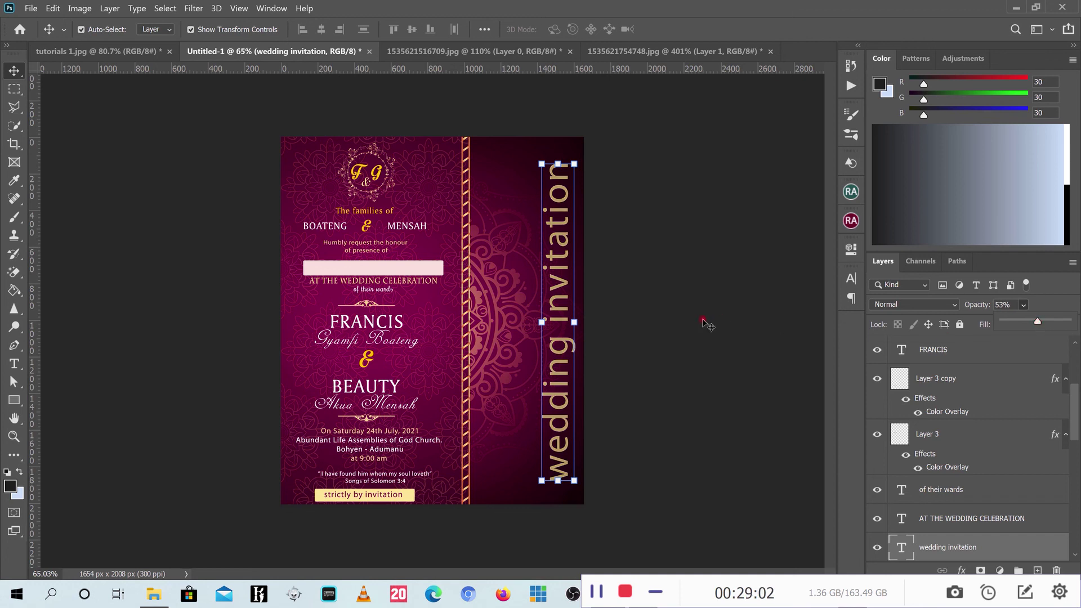
click(249, 94)
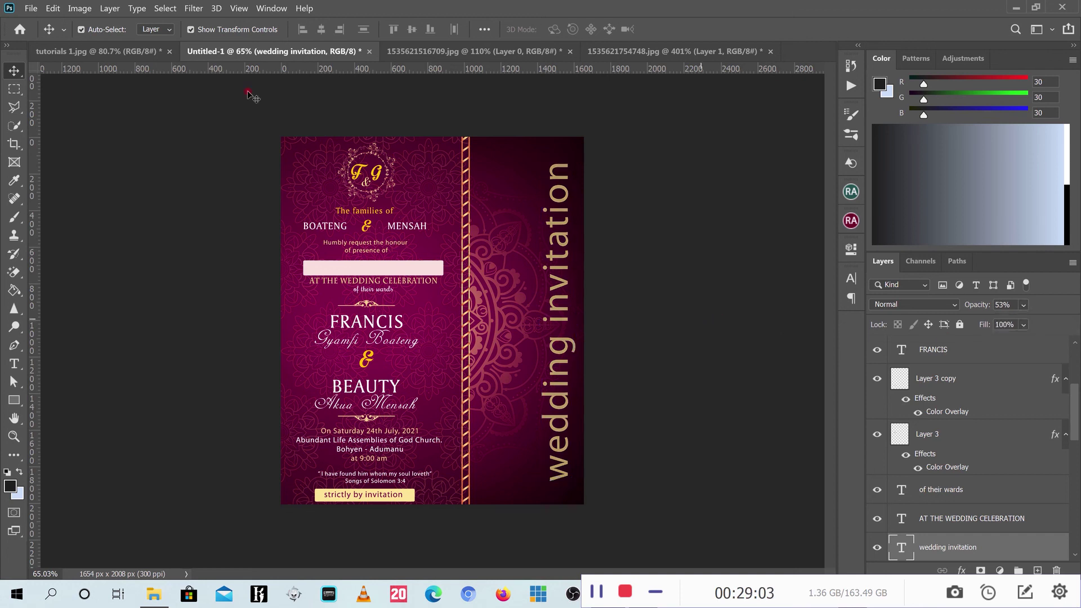
Compare the card against the tutorials 1.jpg reference design.
click(100, 50)
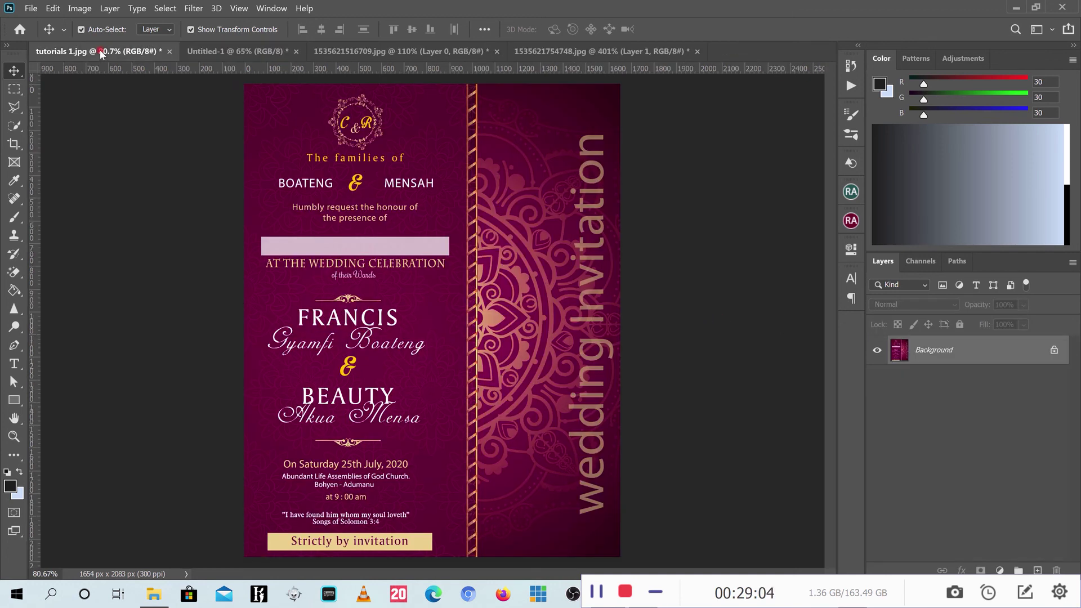
click(250, 52)
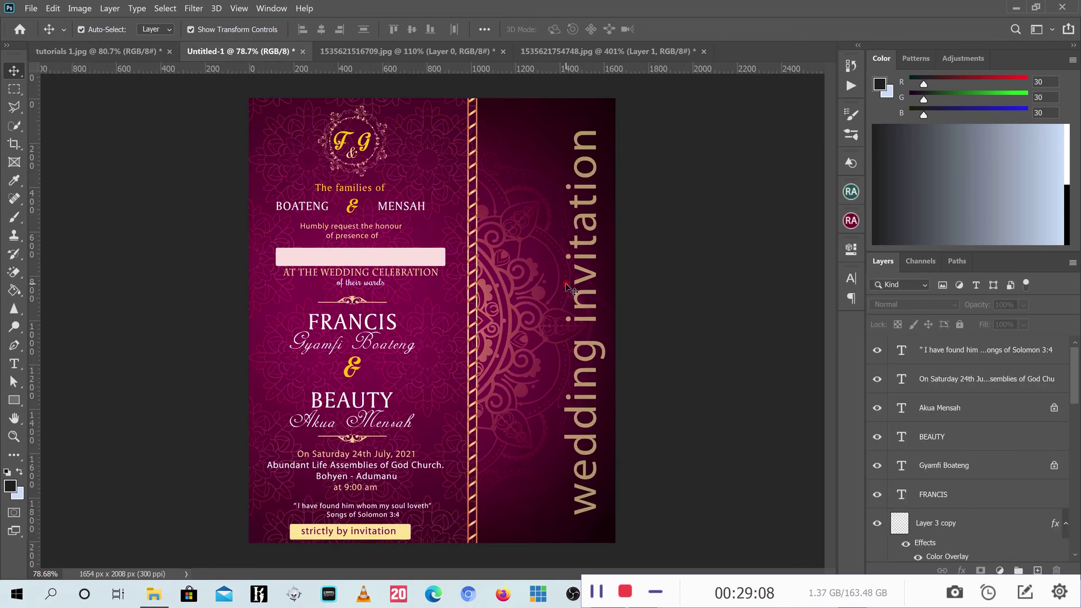
click(115, 51)
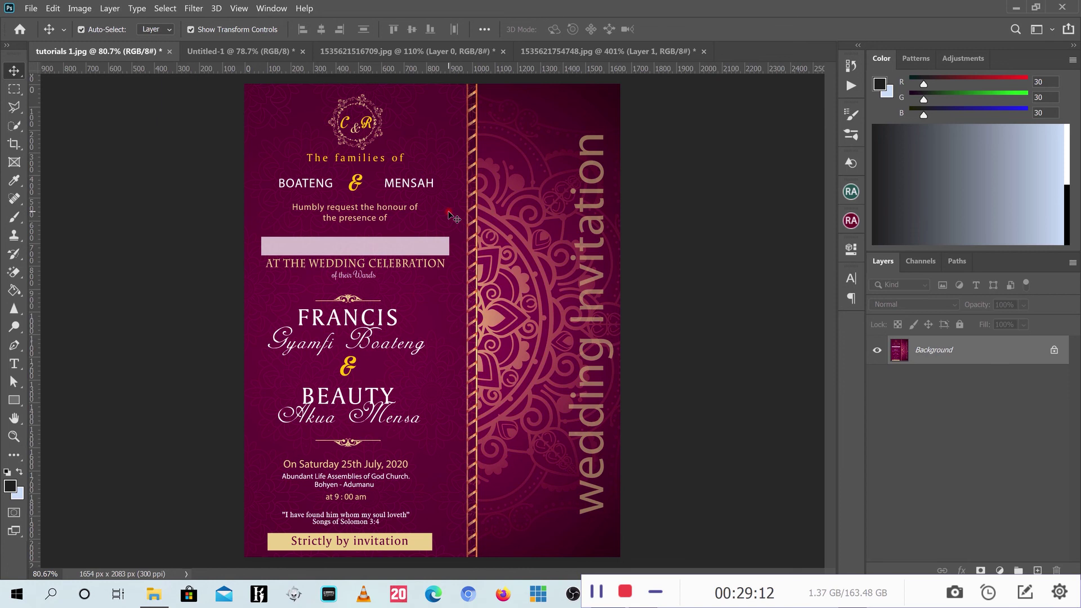
click(242, 51)
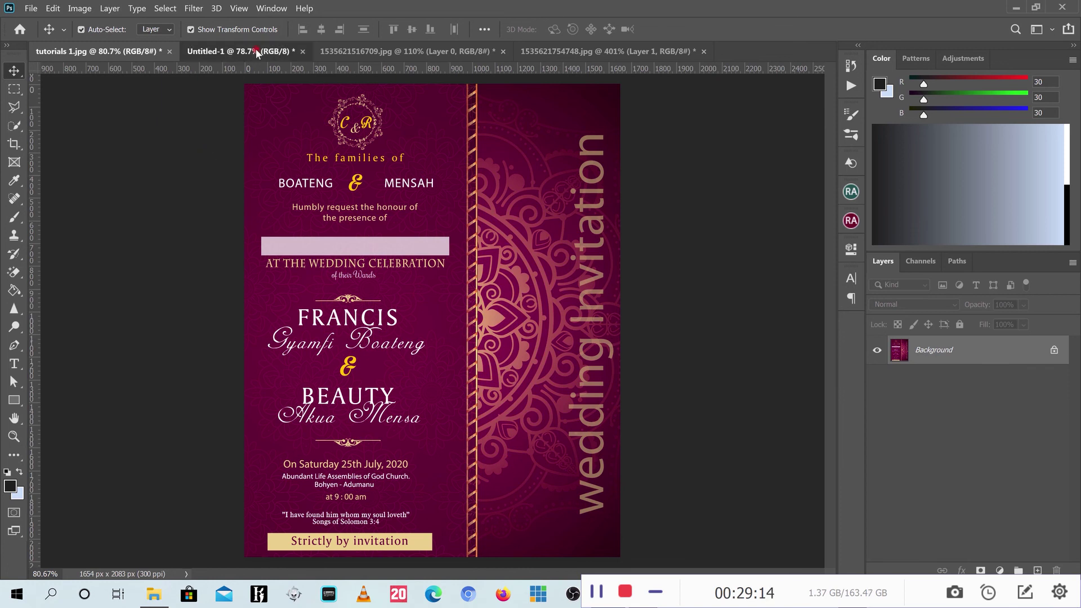